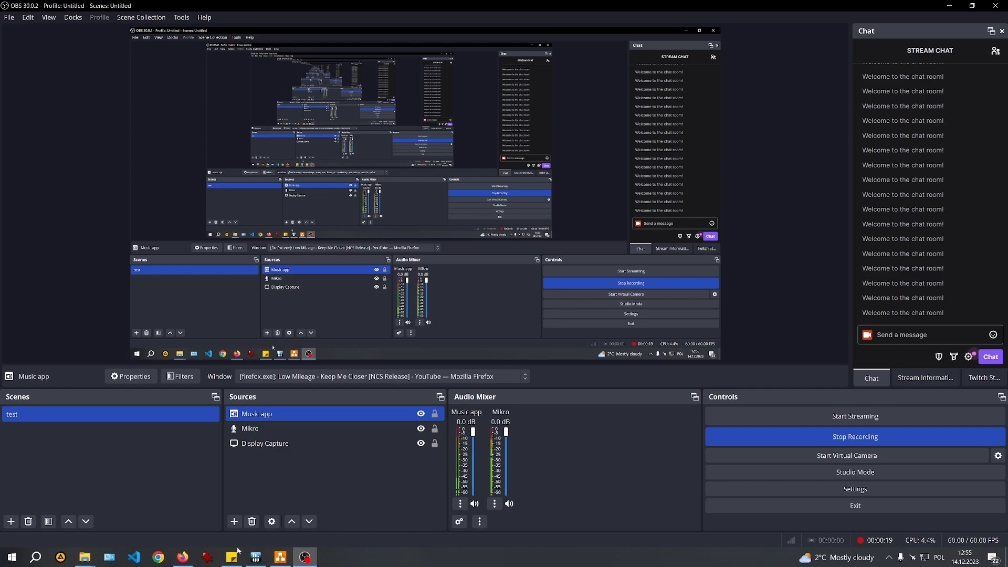
left_click(183, 557)
left_click(189, 561)
mouse_move(475, 433)
left_mouse_down()
mouse_move(473, 455)
mouse_move(477, 428)
left_mouse_up()
In the system volume mixer, set Firefox's volume to 7 and the WH-1000XM4 headphones' volume to 49
left_click(890, 558)
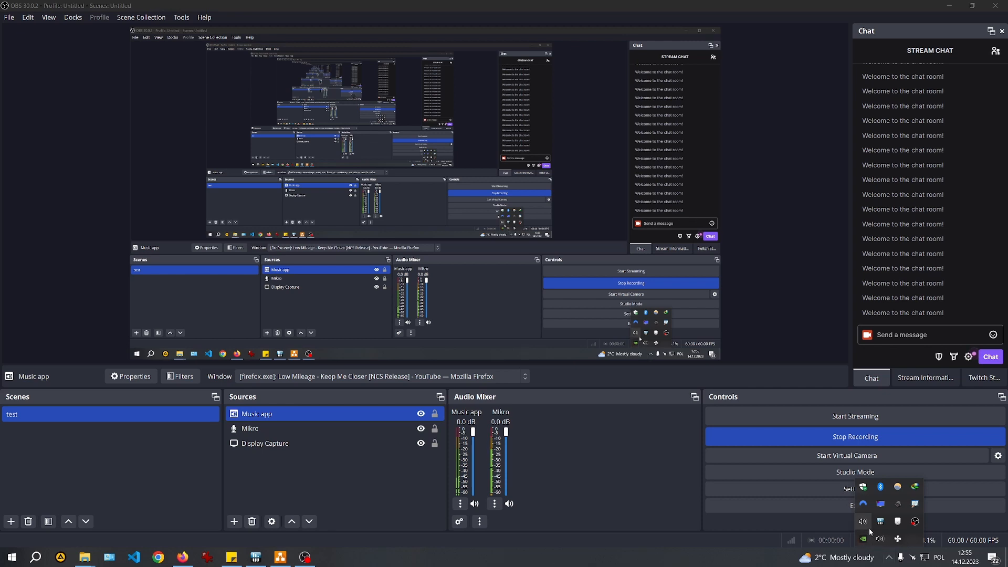
left_click(880, 538)
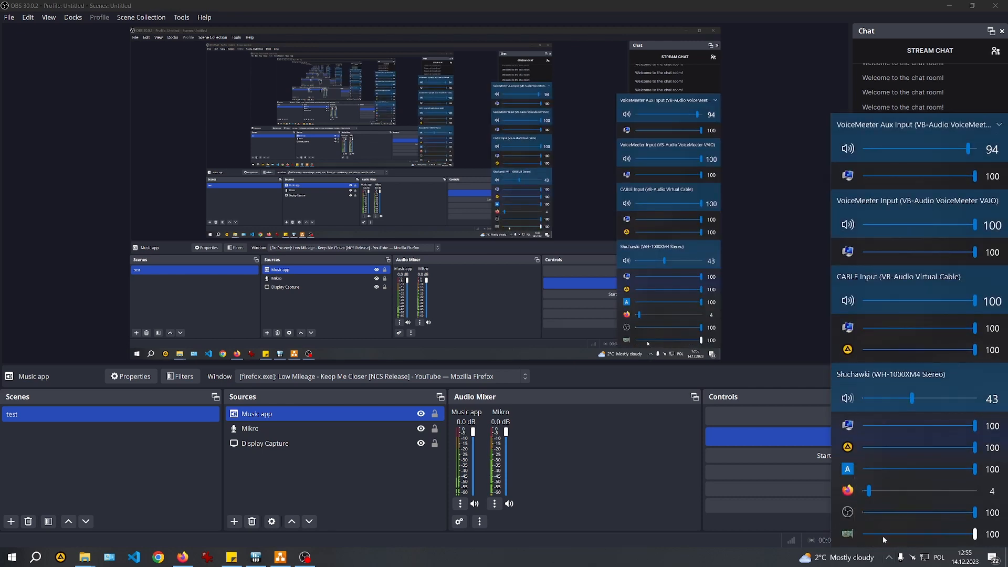
mouse_move(870, 491)
left_mouse_down()
mouse_move(885, 493)
mouse_move(871, 497)
left_mouse_up()
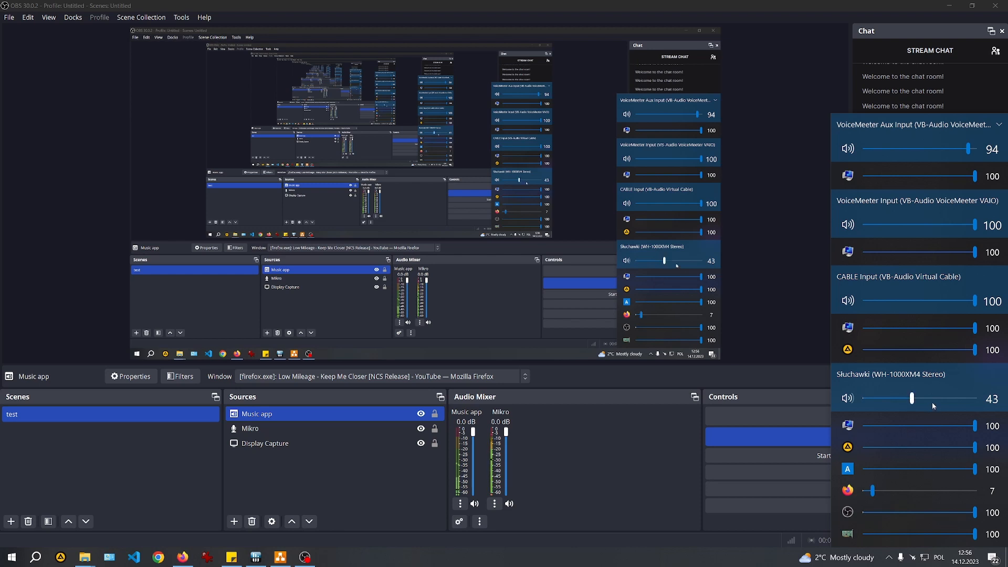
left_click(917, 399)
mouse_move(917, 399)
left_mouse_down()
mouse_move(933, 399)
mouse_move(919, 401)
left_mouse_up()
left_click(686, 448)
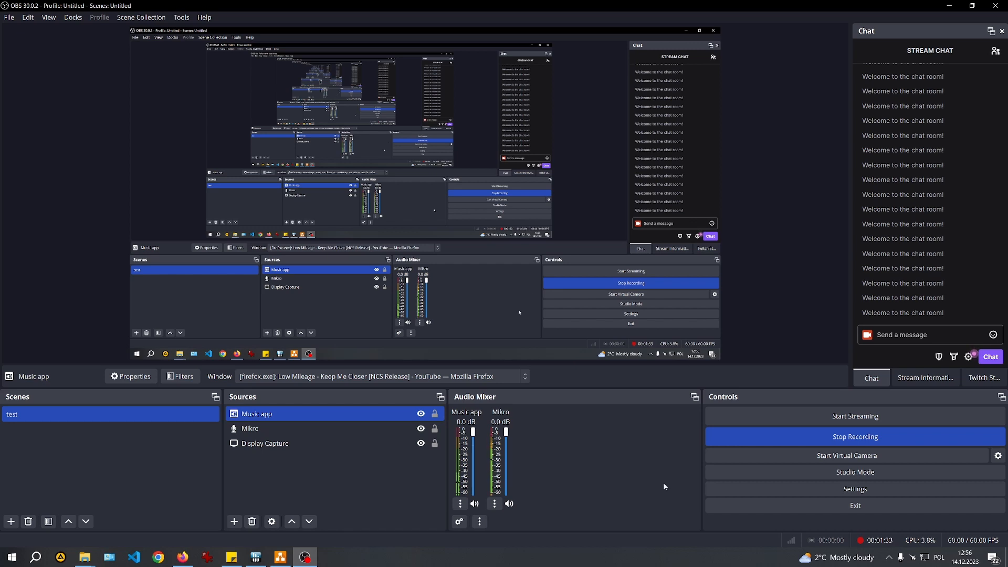
Set the global Desktop Audio device to Słuchawki (WH-1000XM4 Stereo) and mute Desktop Audio in the mixer
left_click(727, 491)
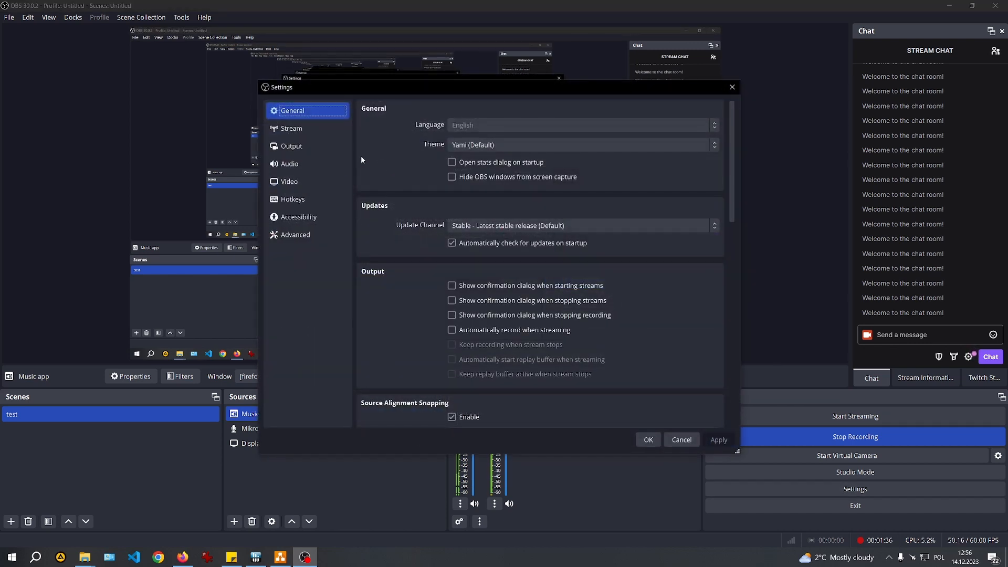
left_click(315, 163)
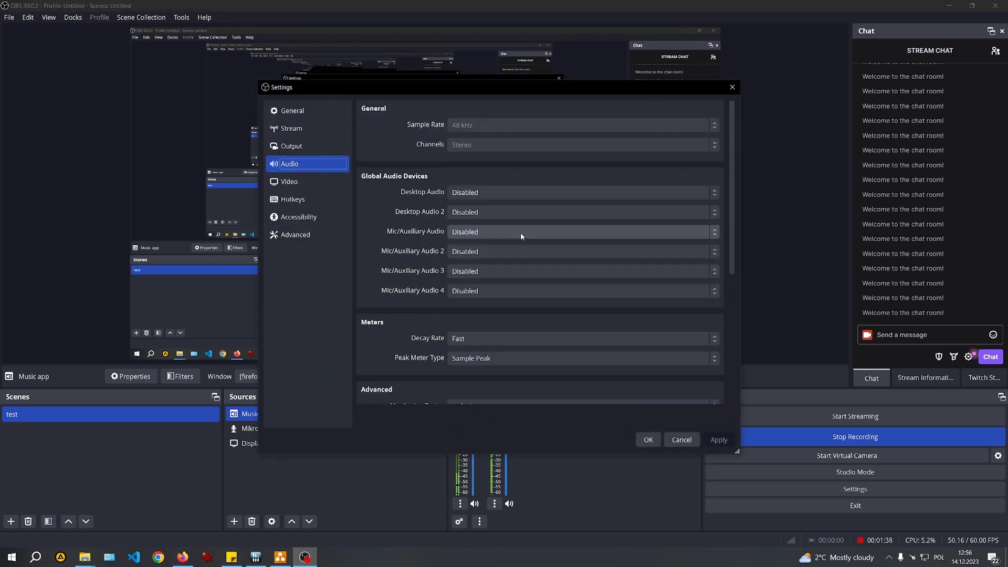
left_click(501, 193)
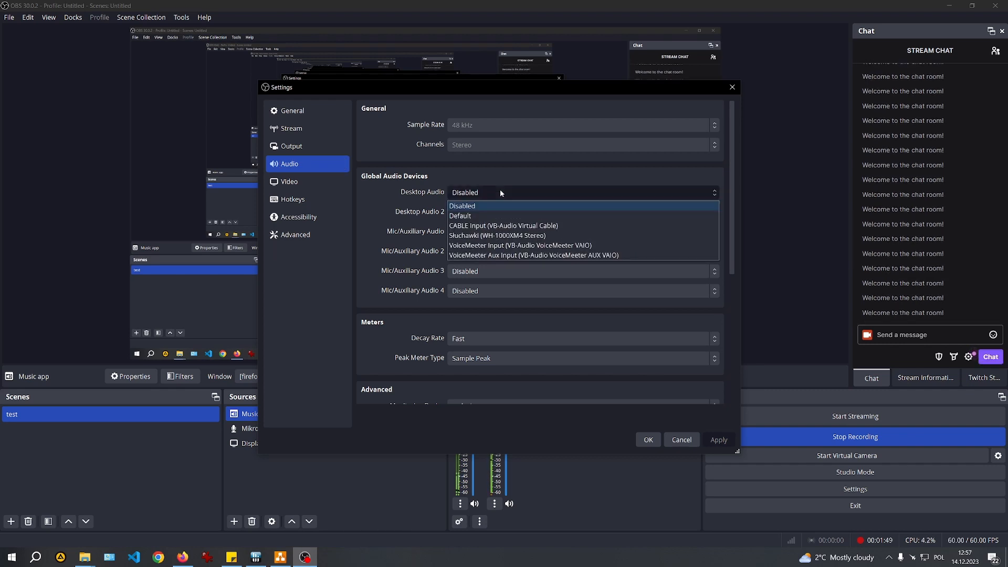
left_click(498, 236)
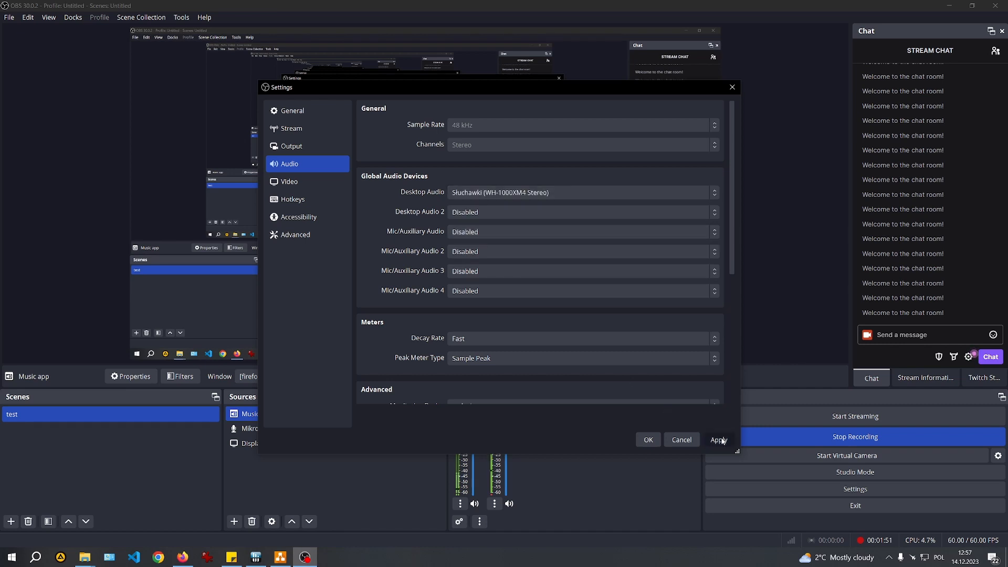
left_click(649, 440)
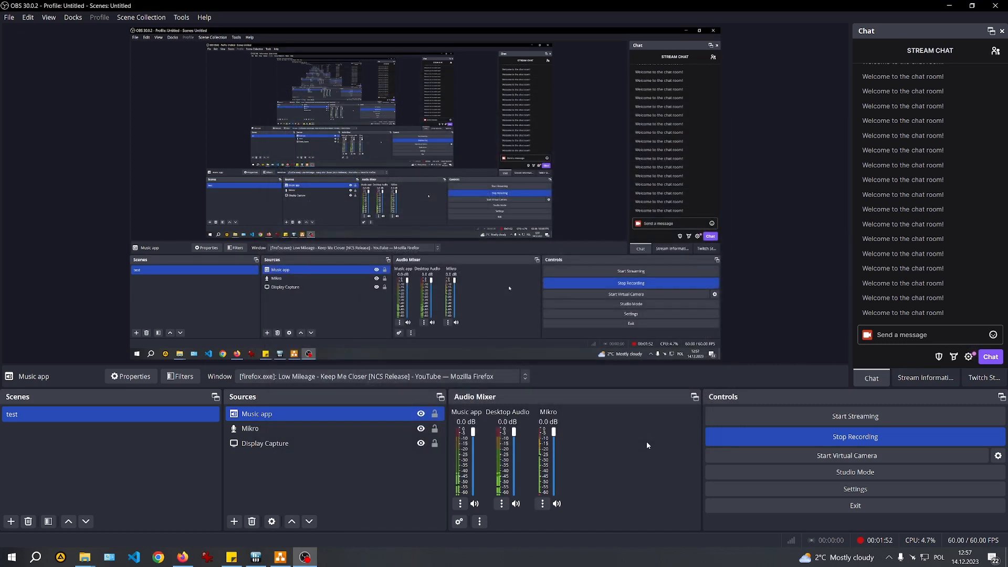
left_click(515, 504)
Add a new Application Audio Capture (BETA) source and check the list of windows it can capture, keeping the Firefox window
right_click(281, 467)
mouse_move(334, 477)
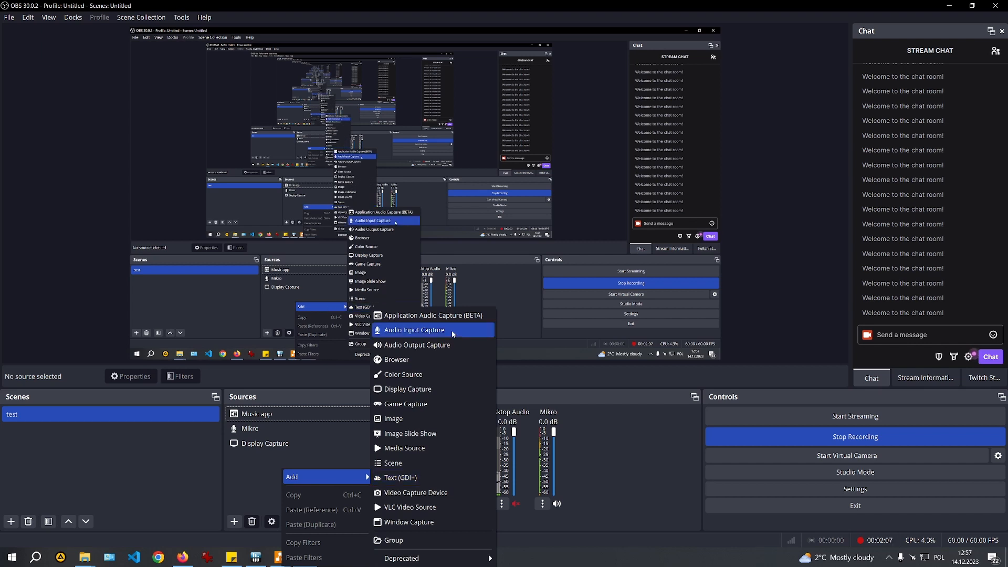
left_click(441, 316)
left_click(446, 210)
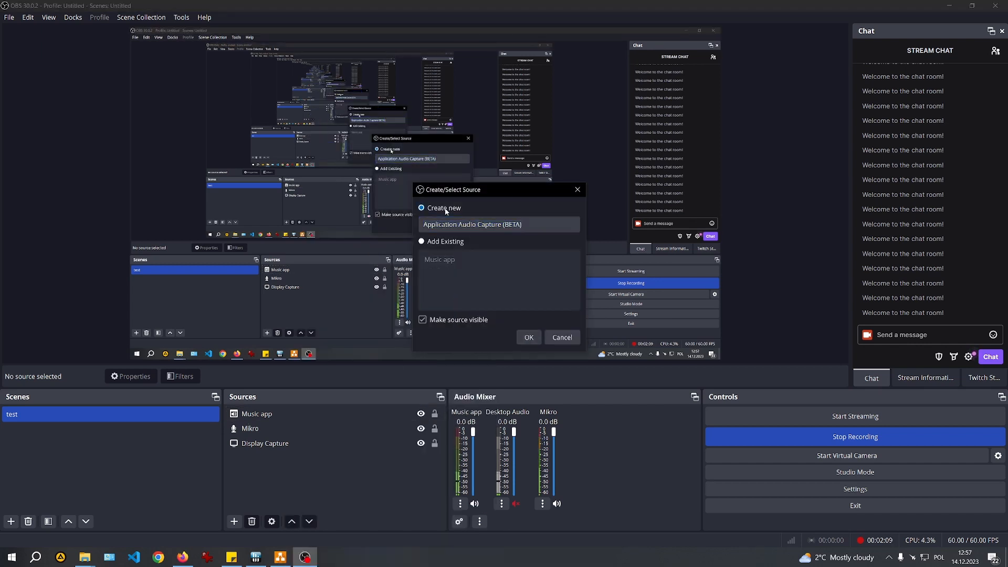
key("Return")
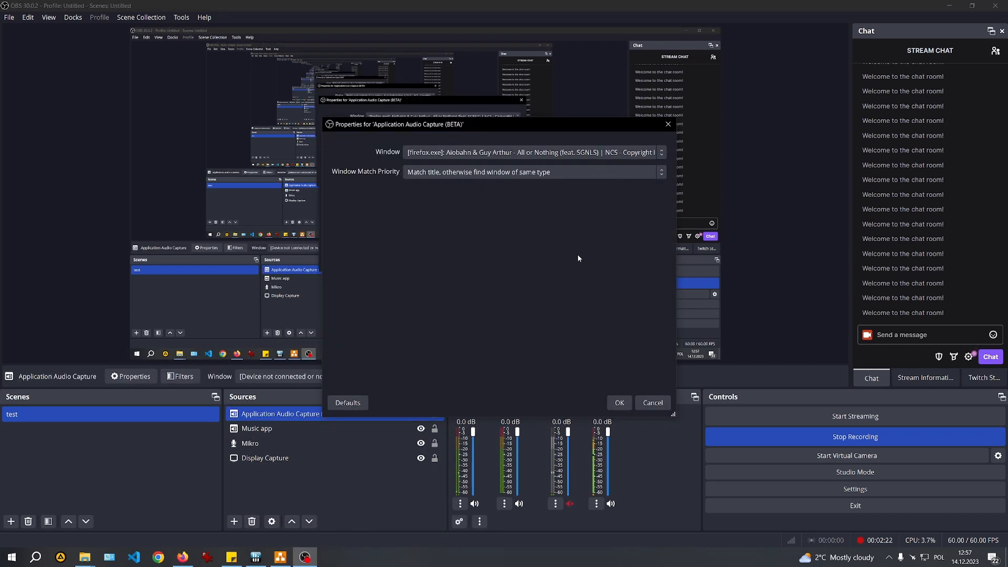
left_click(612, 152)
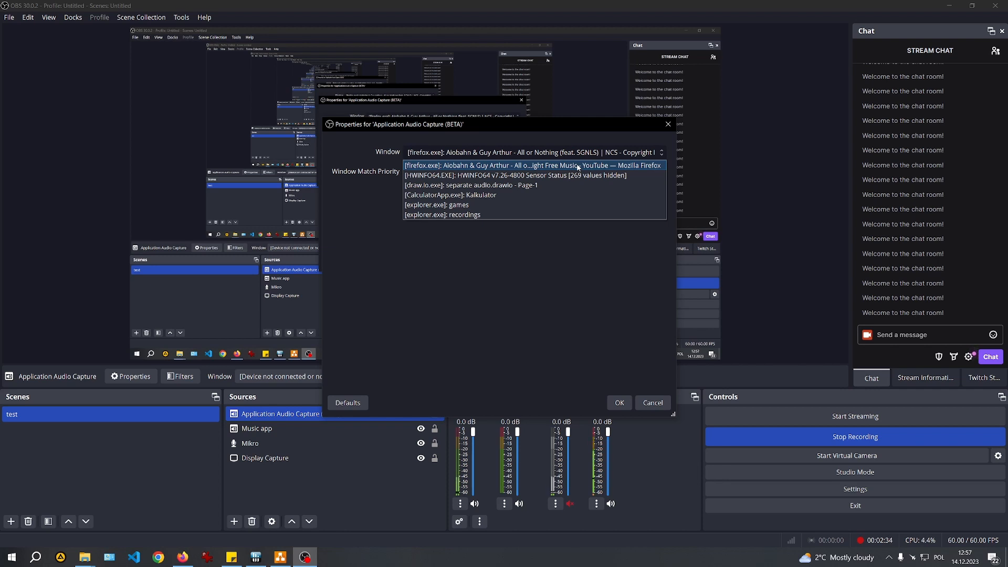
left_click(588, 149)
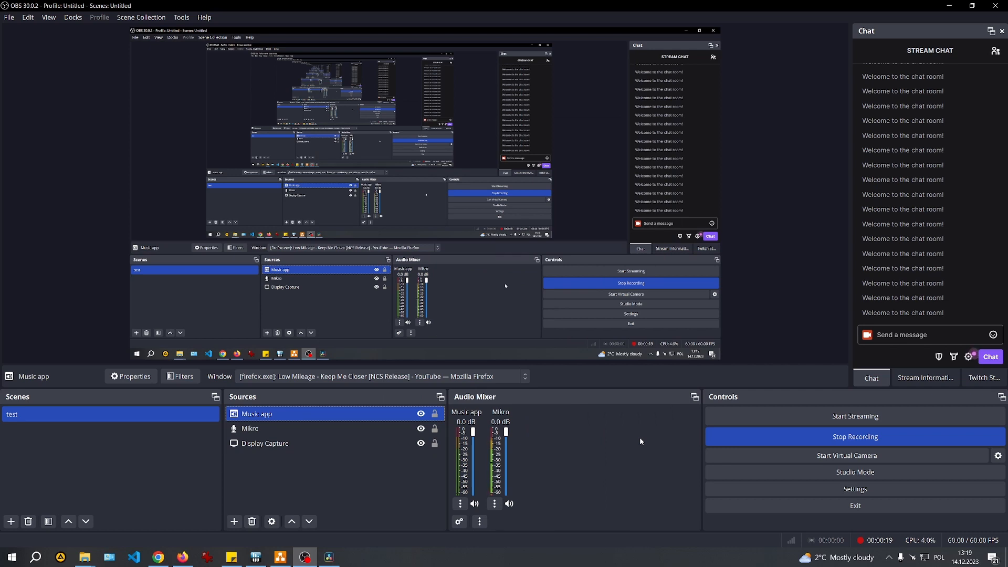
Look over the available source types and check which window the Music app source captures
left_click(234, 521)
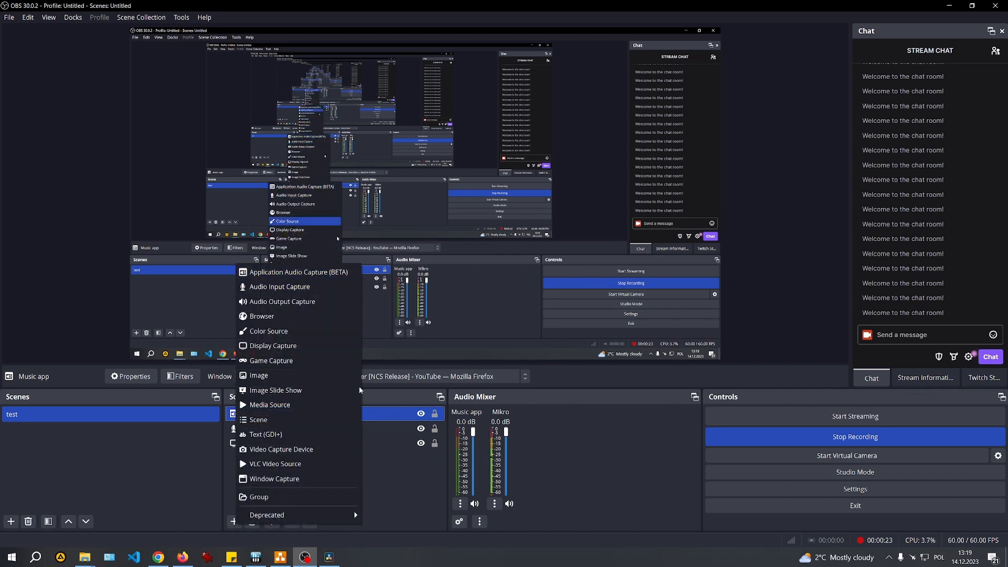
left_click(418, 490)
double_click(308, 417)
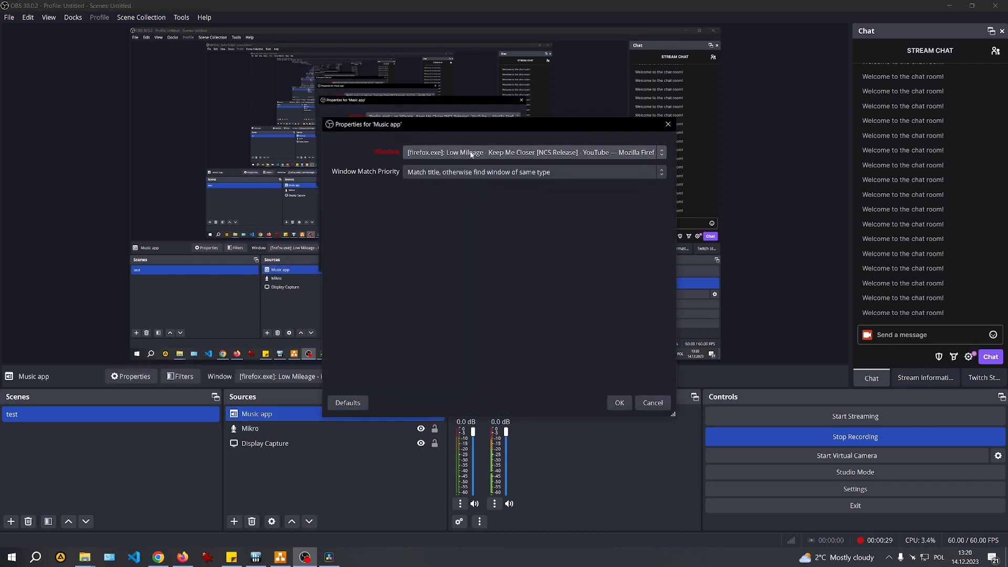
left_click(619, 402)
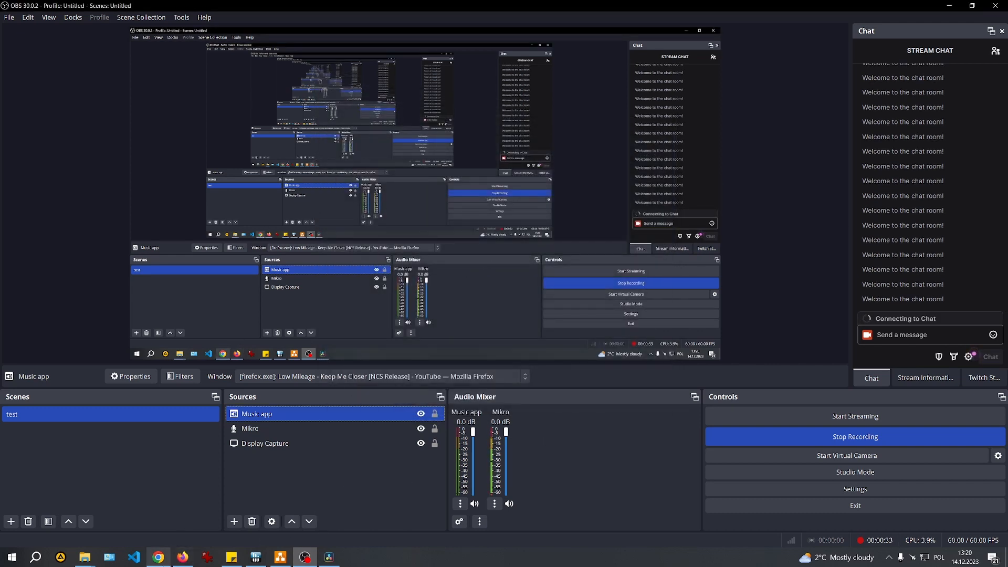
Switch to Chrome, play the YouTube video "Rave New World - Meant To Be", and return to OBS
left_click(158, 557)
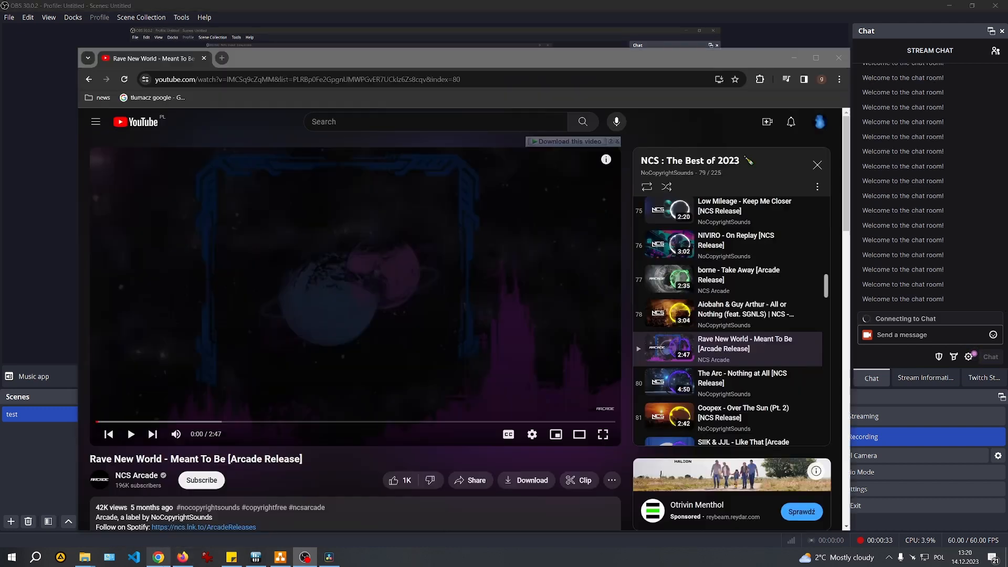
left_click(478, 287)
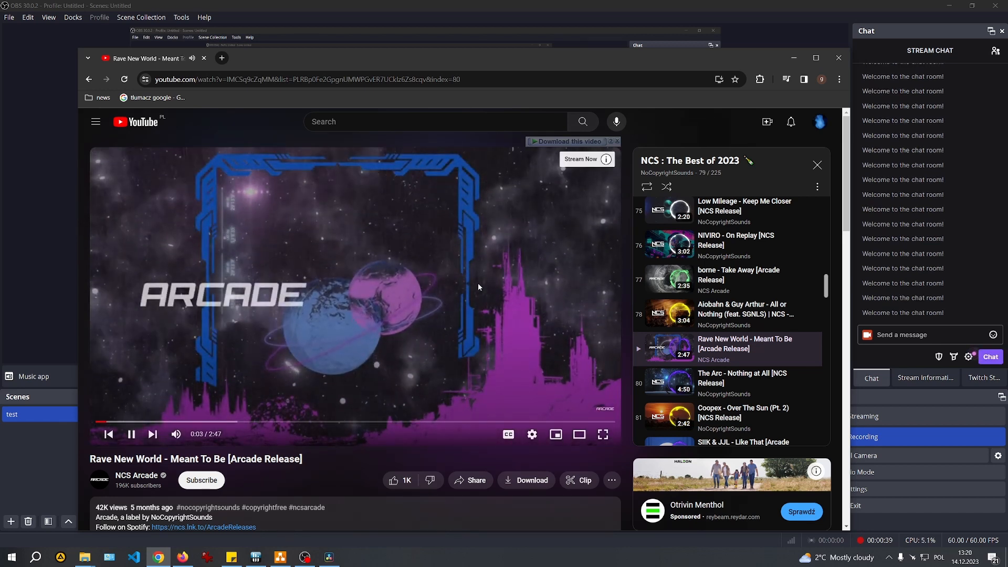
left_click(560, 4)
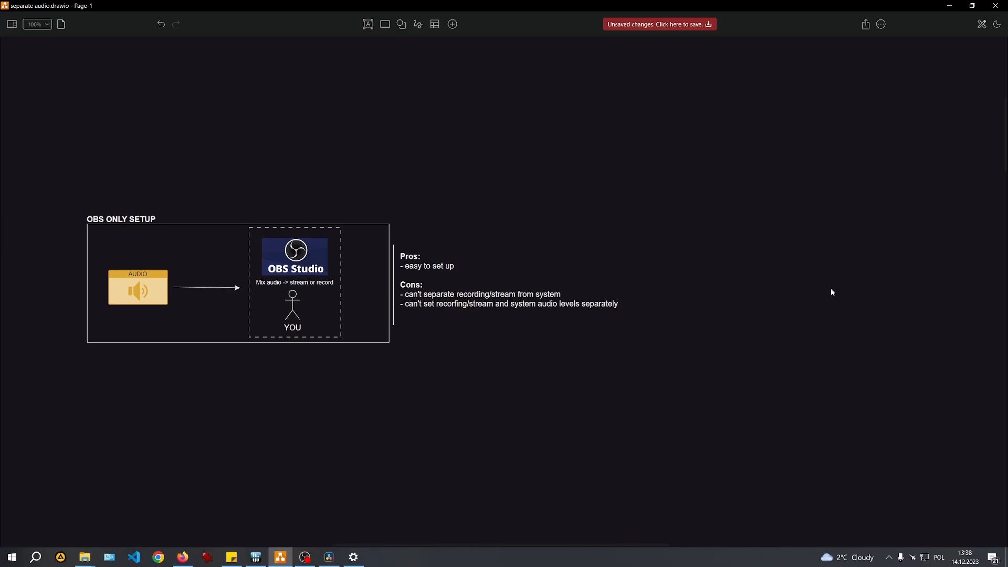
Point out the AUDIO block in the OBS ONLY SETUP diagram, check the audio mixer in OBS, and return to the diagram
left_click(145, 292)
left_click(305, 557)
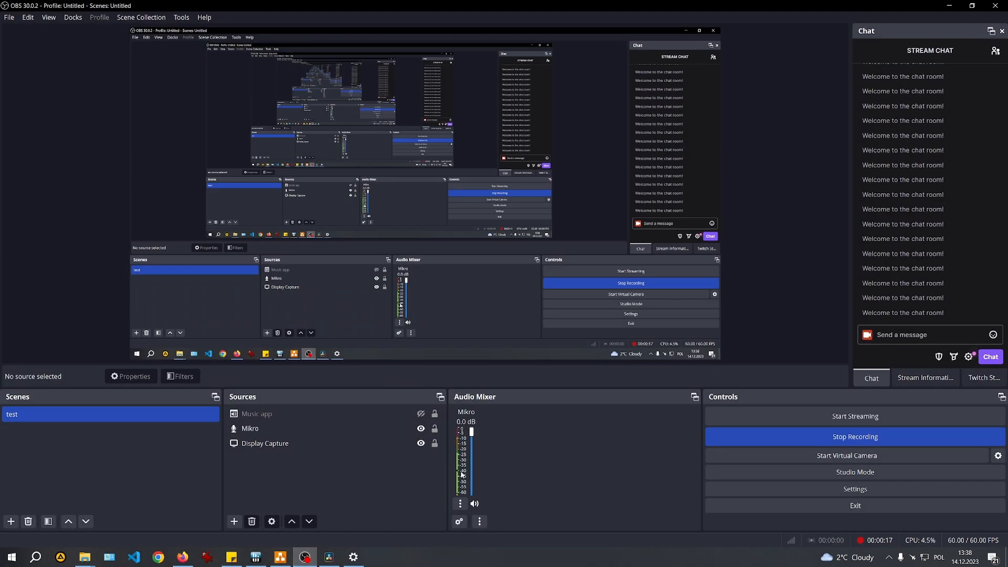
left_click(950, 6)
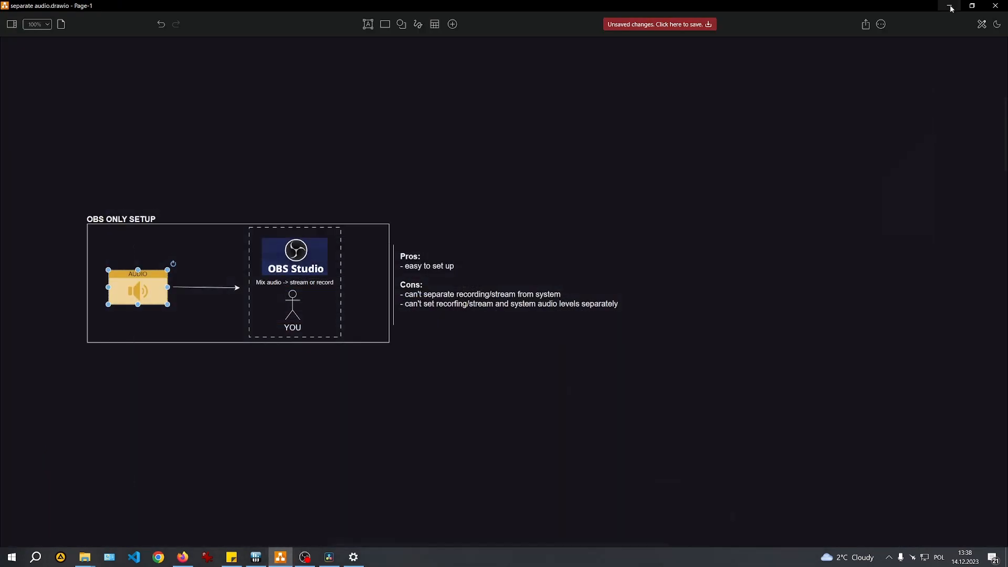
Check the device and application levels in the system volume mixer and bring the USE TWO PLAYBACK DEVICES diagram into view
left_click(889, 557)
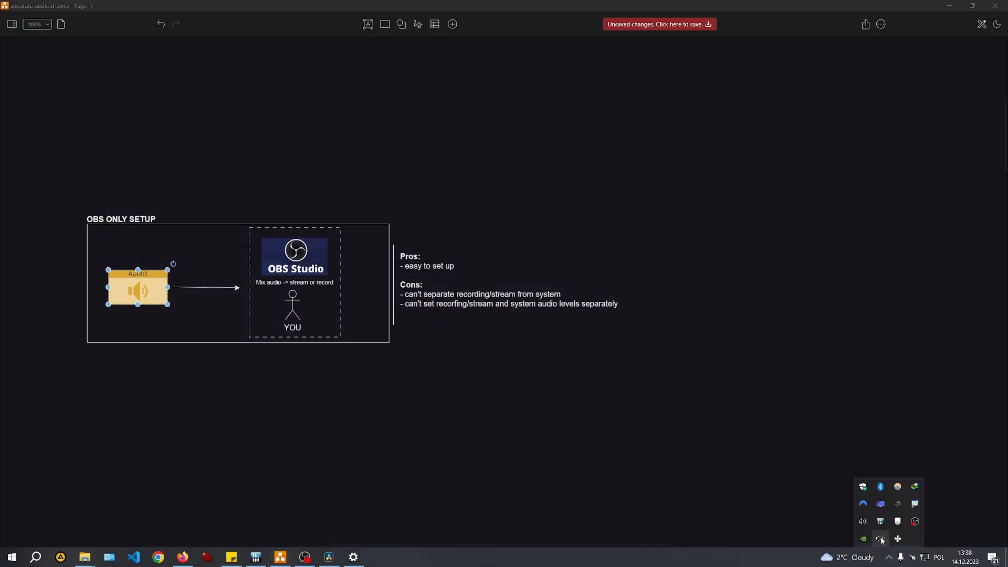
left_click(880, 539)
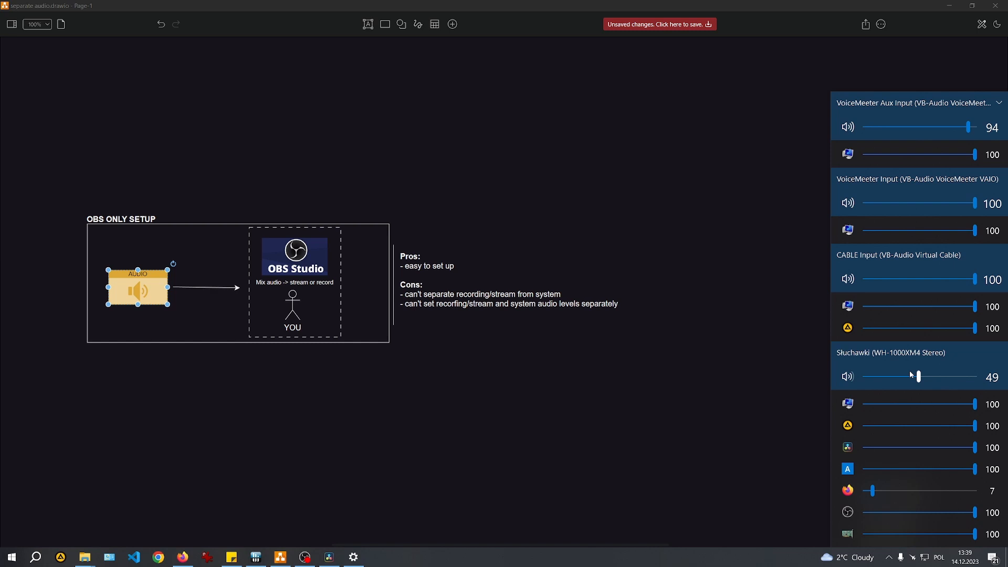
left_click(559, 401)
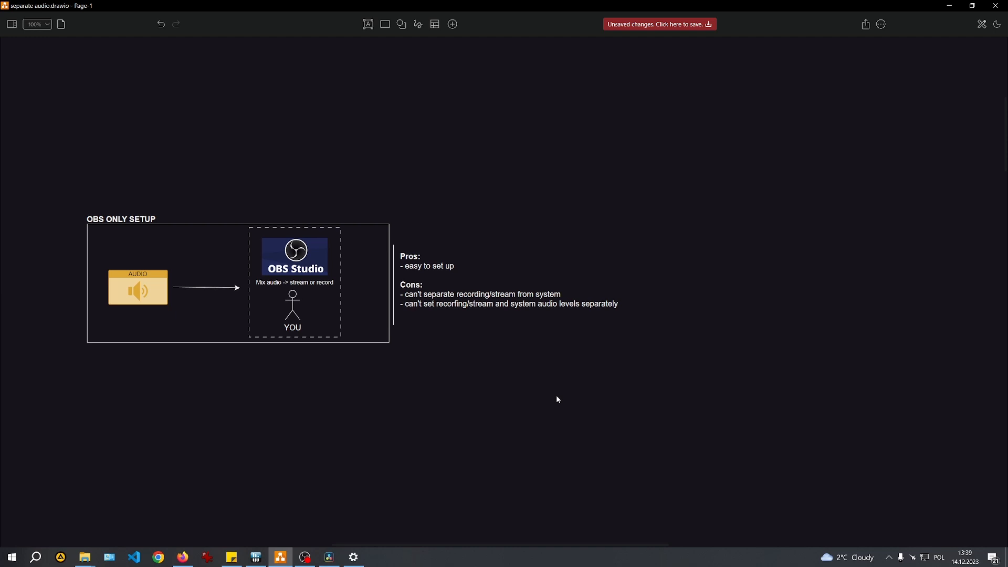
scroll(557, 396, "down", 9)
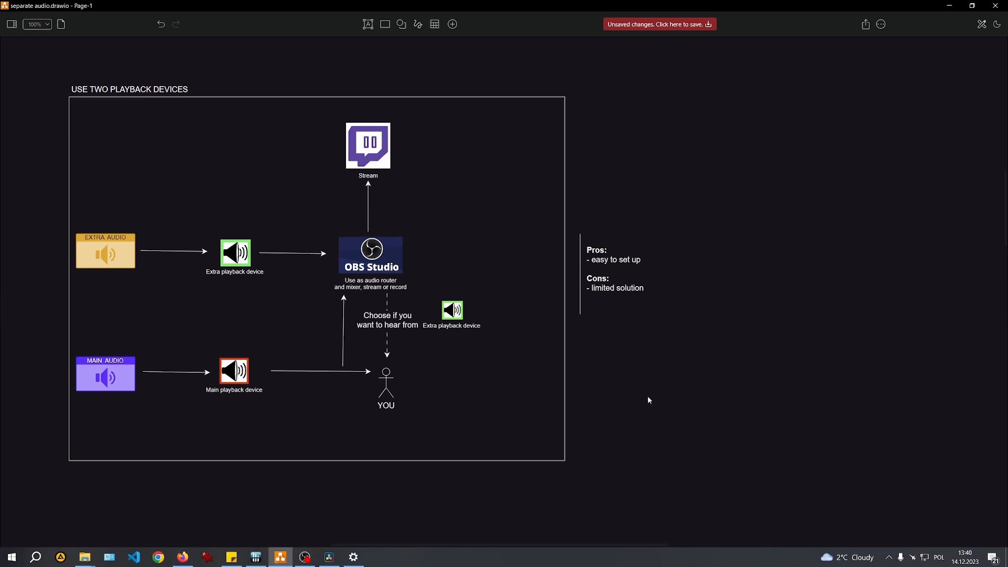
Open the Windows Sound settings' list of playback devices and check the options offered for MAG274QRF-QD
left_click(889, 557)
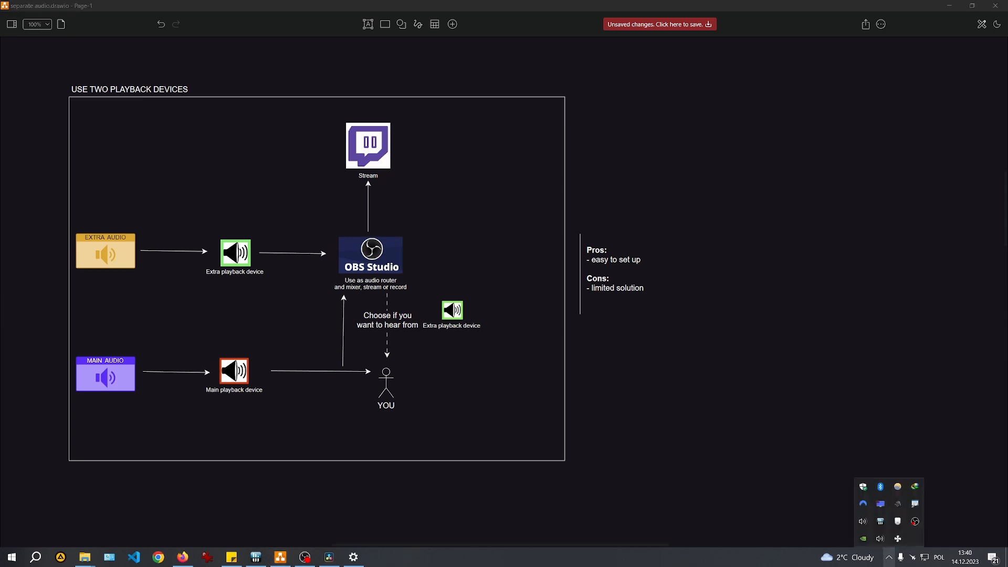
right_click(863, 521)
left_click(874, 494)
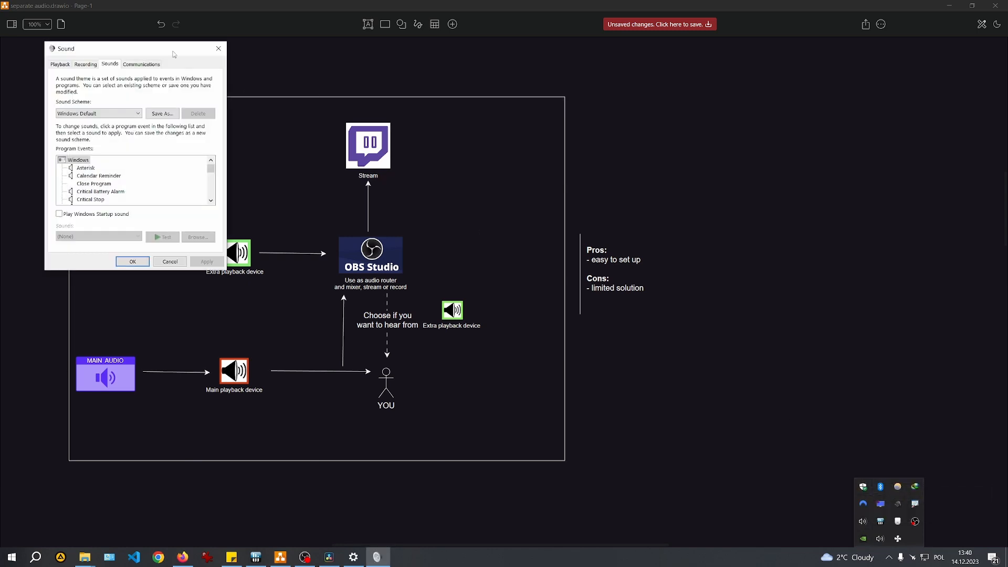
left_click(60, 64)
right_click(120, 107)
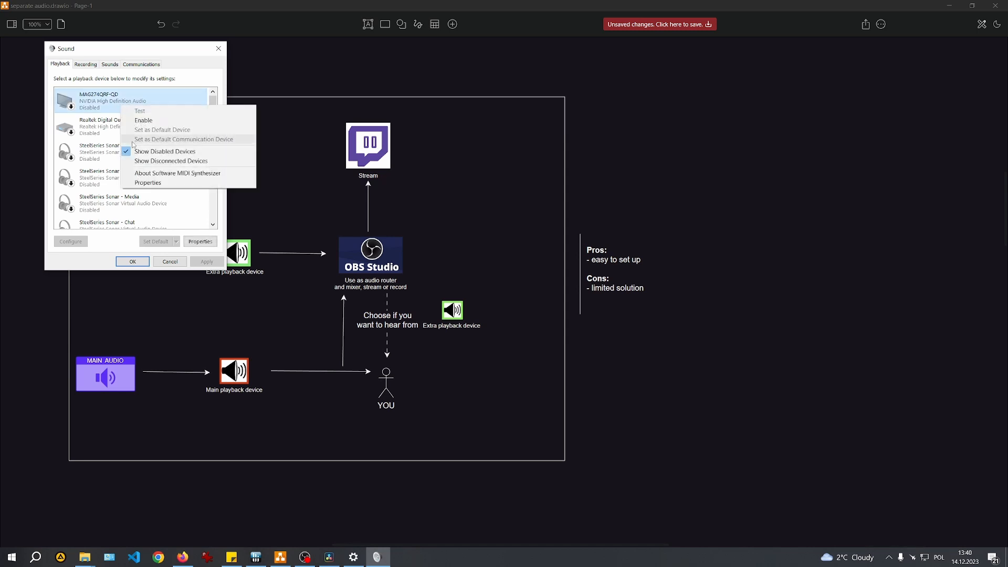
left_click(188, 79)
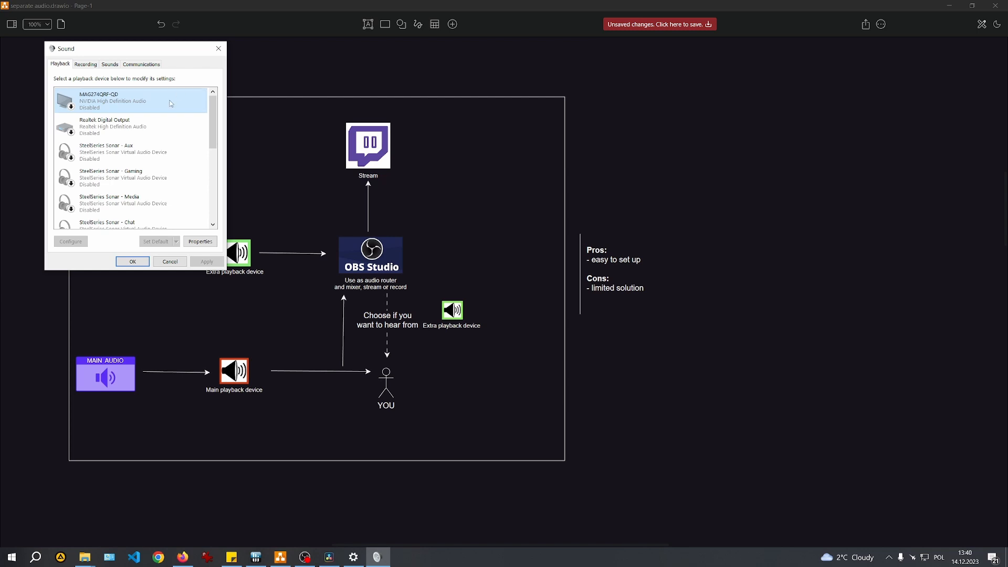
Look through the playback devices in the Sound dialog and enable Realtek Digital Output
left_click(164, 127)
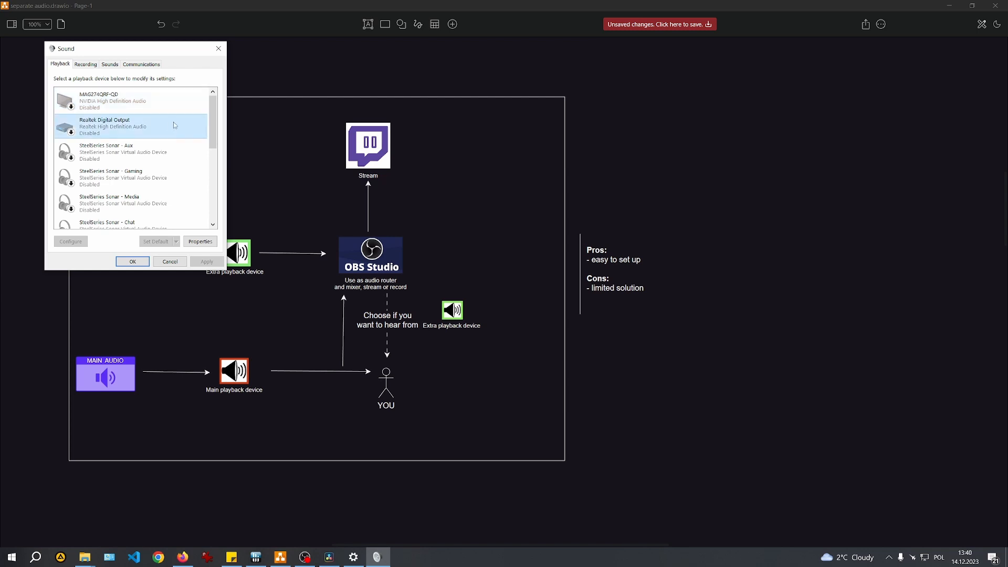
left_click_drag(215, 106, 213, 178)
left_click(157, 225)
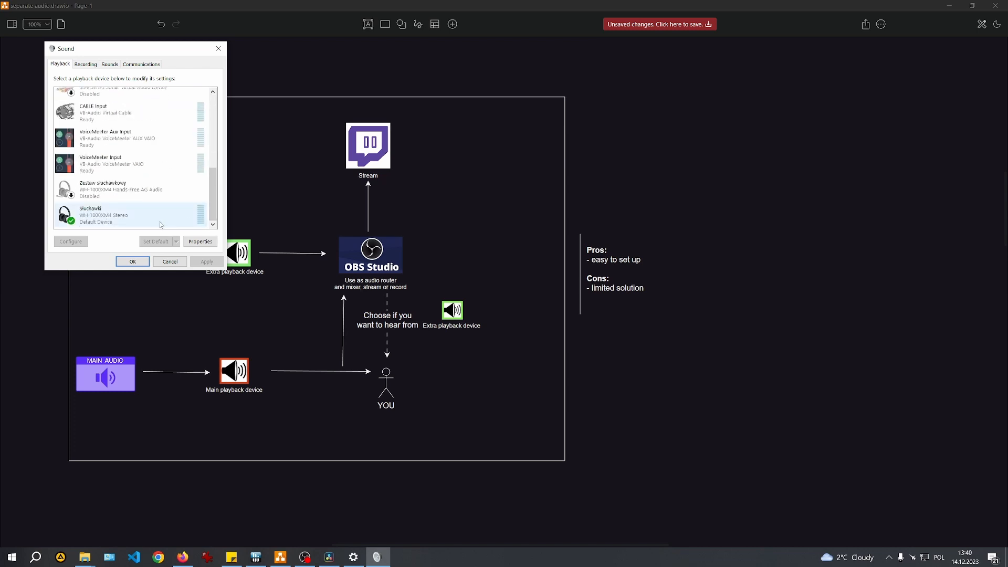
scroll(173, 173, "up", 5)
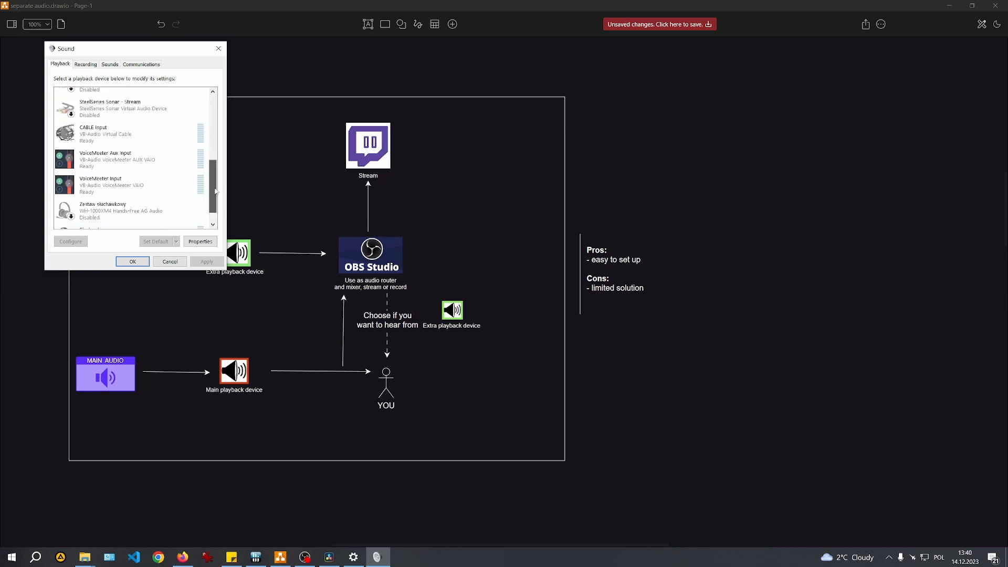
left_click(137, 135)
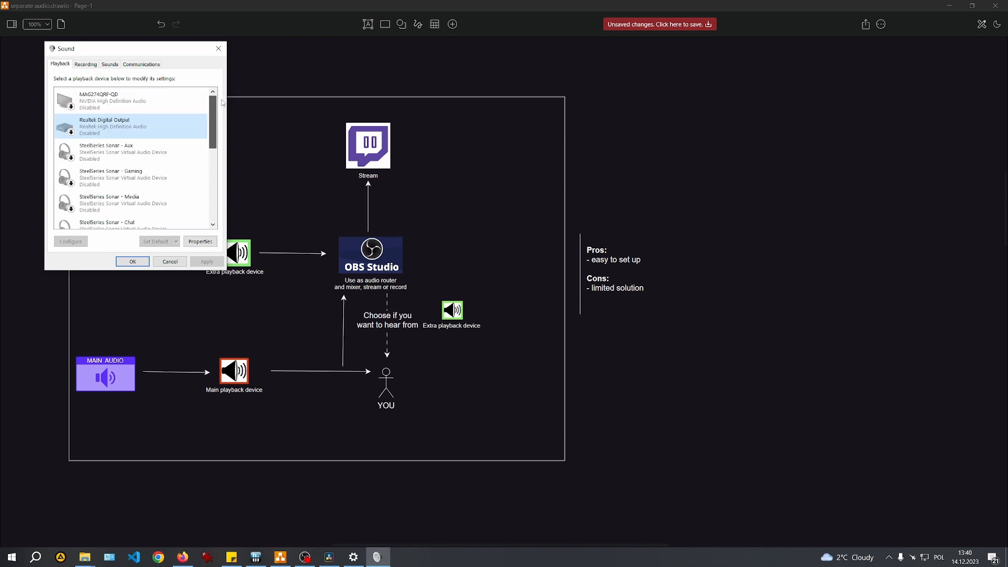
right_click(137, 135)
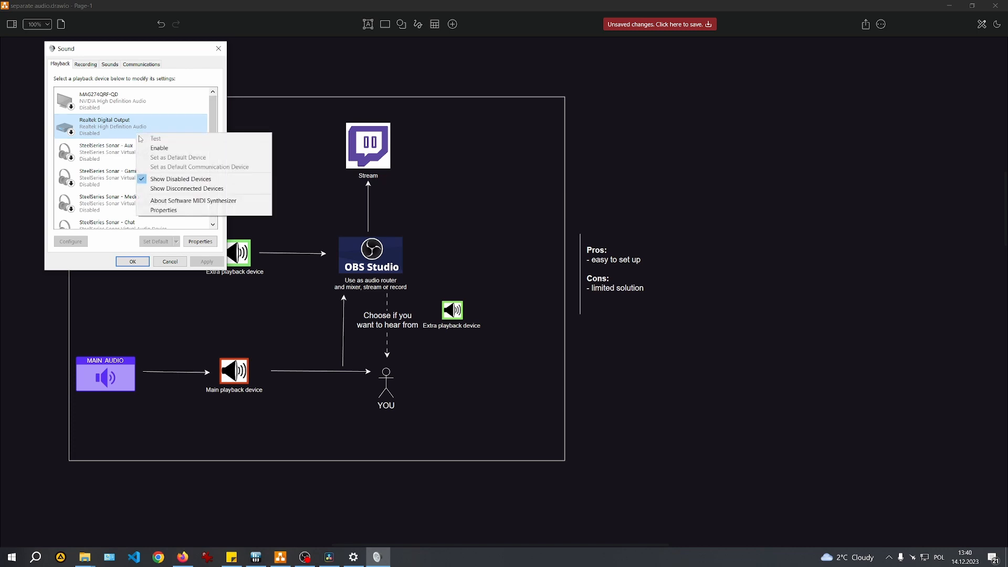
left_click(158, 148)
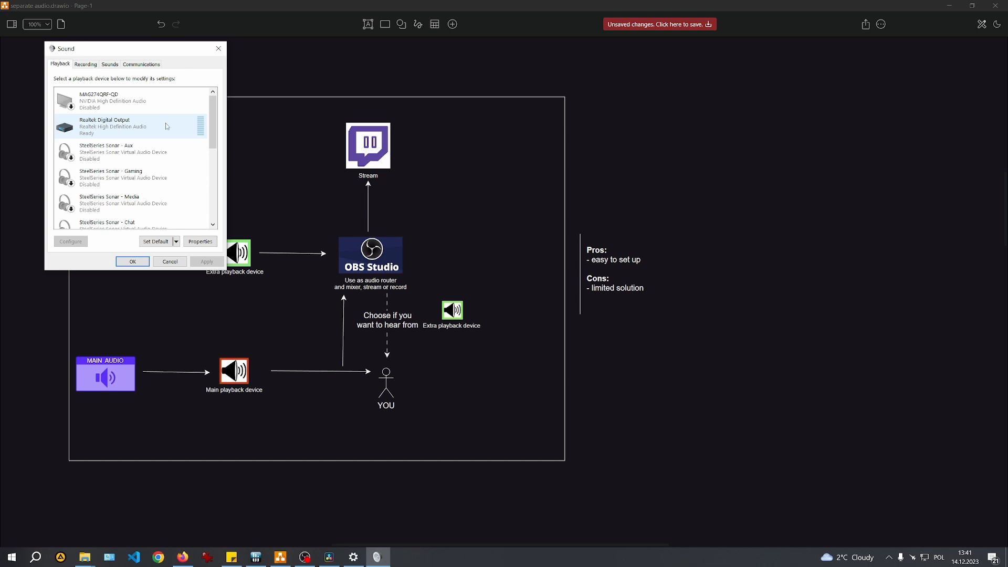
Check that the WH-1000XM4 Stereo headphones are the default playback device, and close the Sound dialog with the changes accepted
scroll(156, 130, "down", 5)
left_click(156, 216)
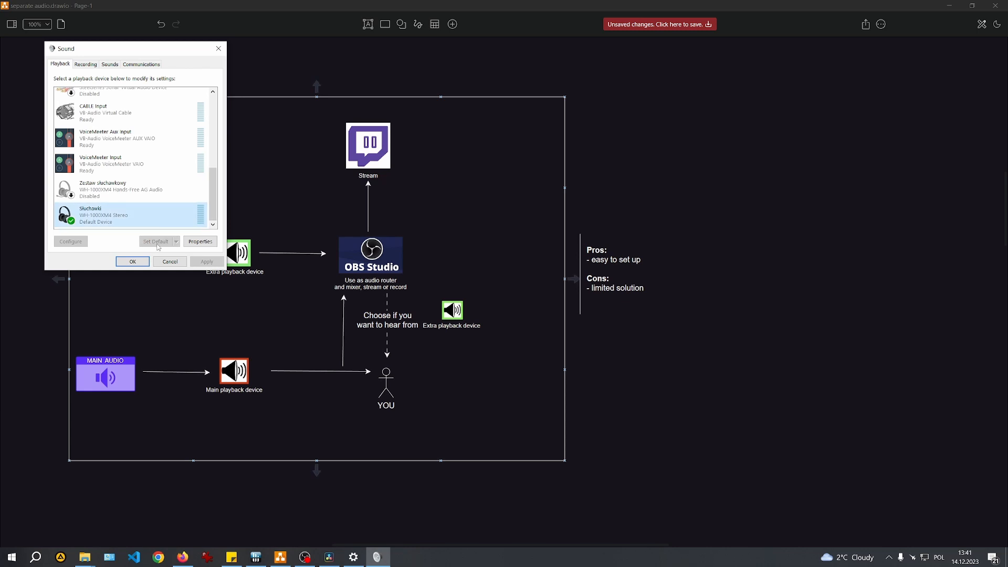
scroll(164, 195, "up", 5)
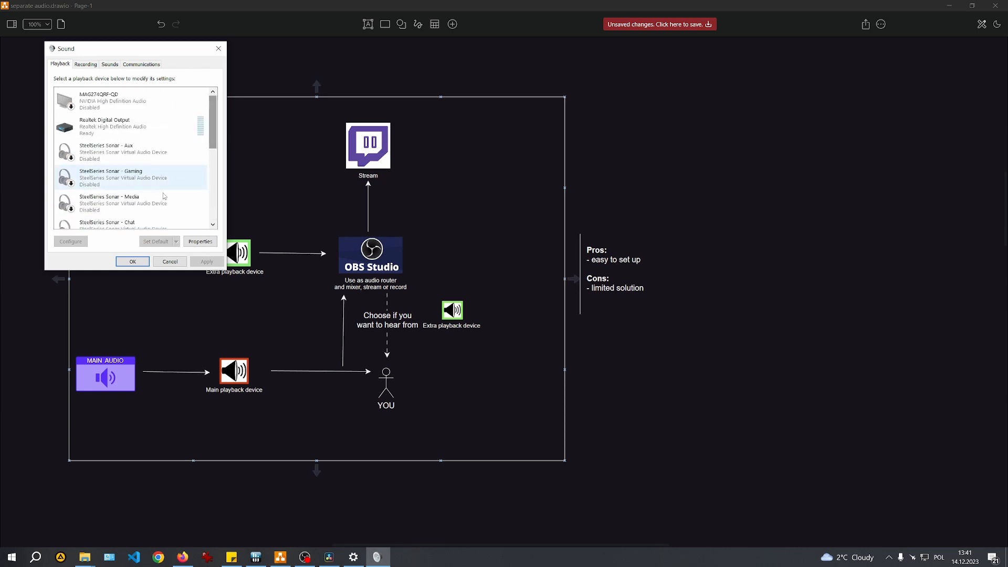
left_click(128, 260)
left_click(127, 260)
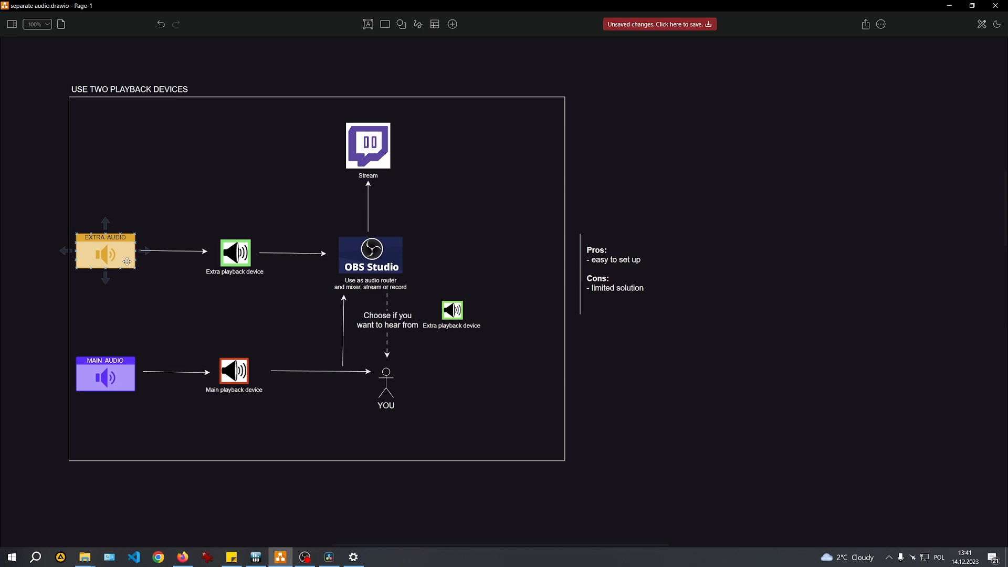
left_click(824, 383)
Open App volume and device preferences from the system sound settings and place its window beside or over the diagram
left_click(888, 557)
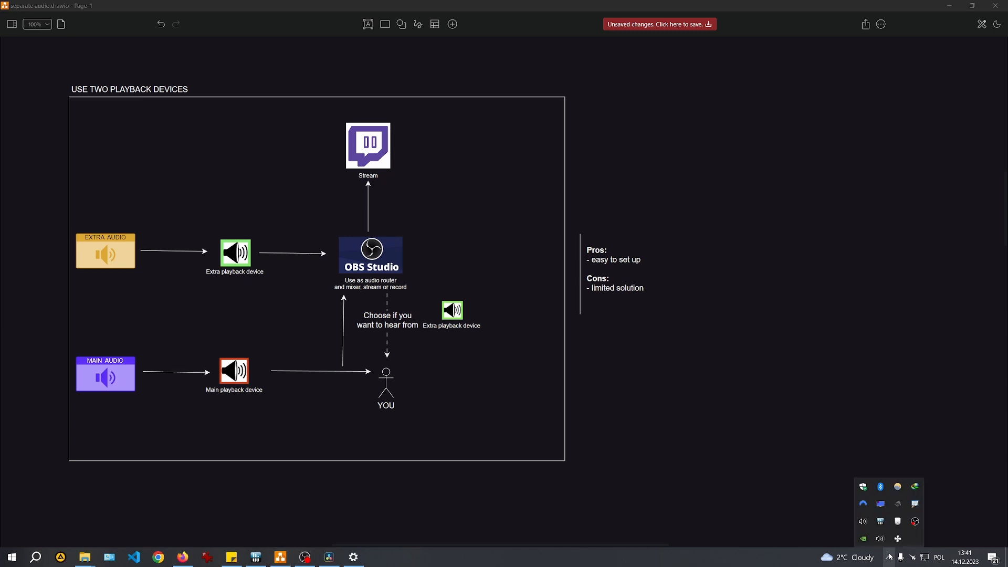
right_click(862, 521)
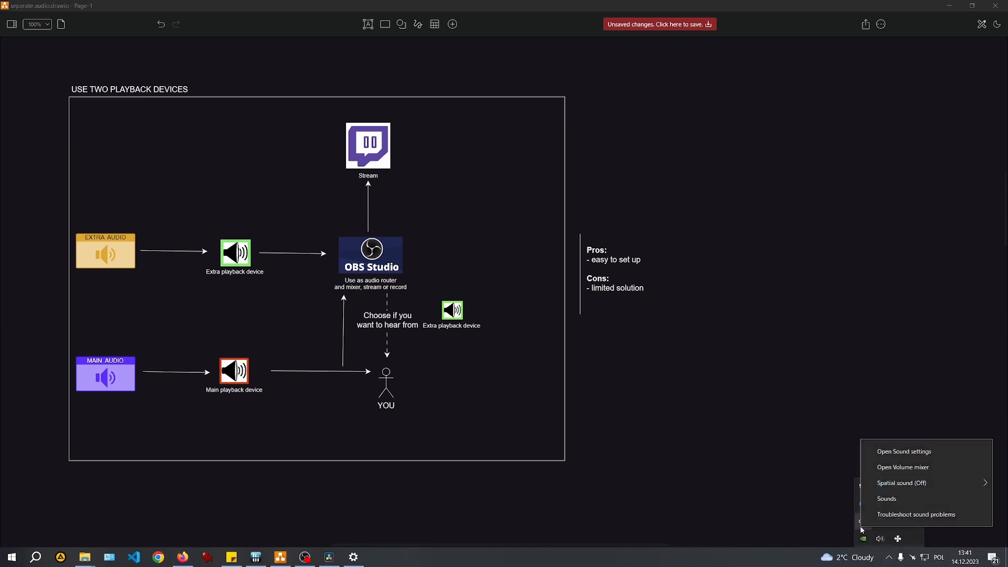
left_click(892, 452)
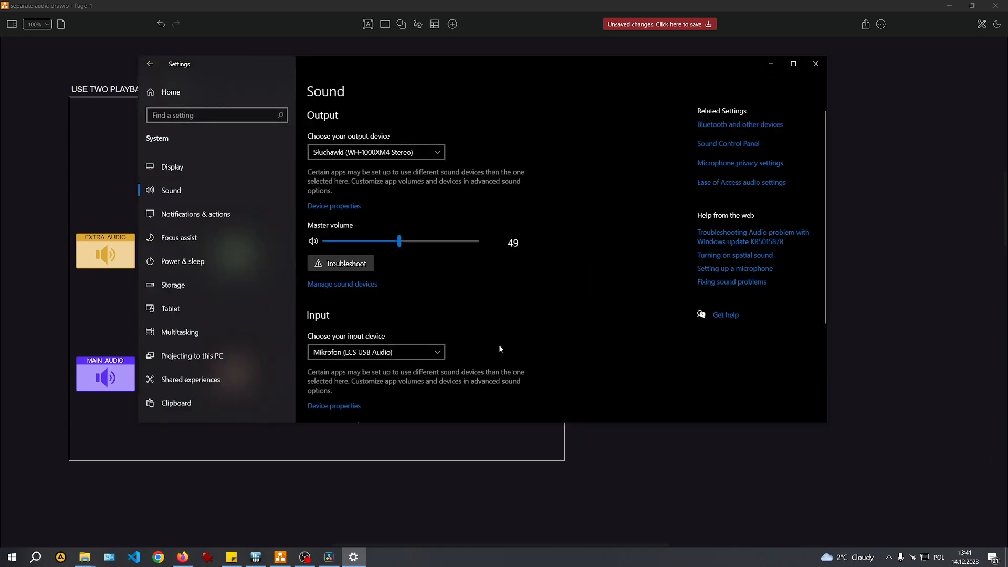
scroll(492, 345, "down", 3)
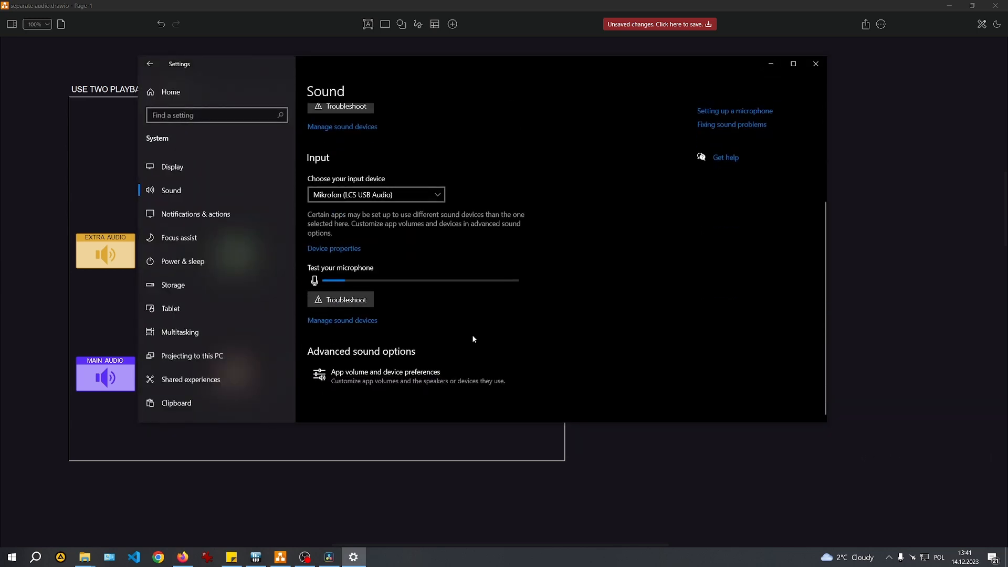
left_click(420, 376)
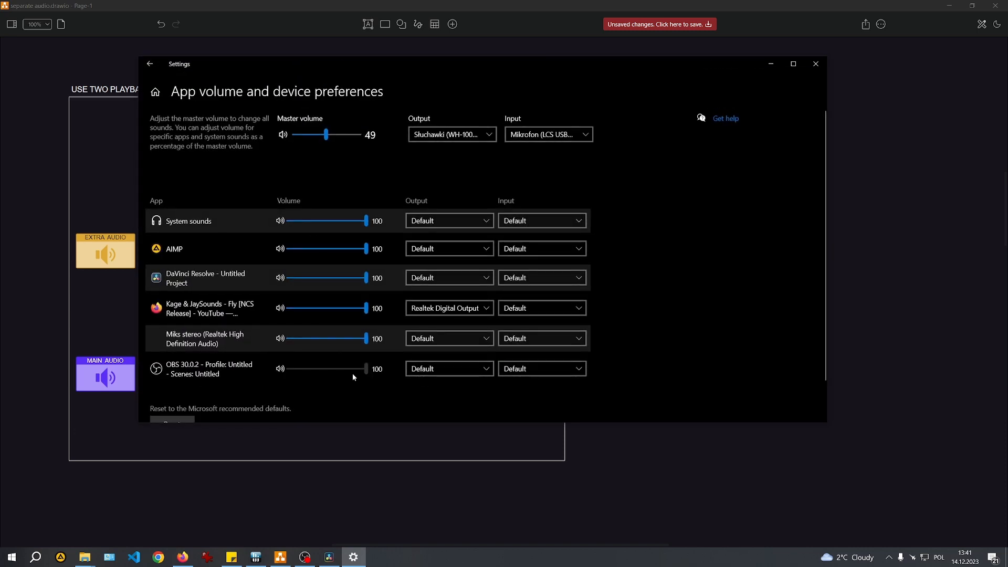
left_click(792, 63)
left_click_drag(857, 9, 843, 61)
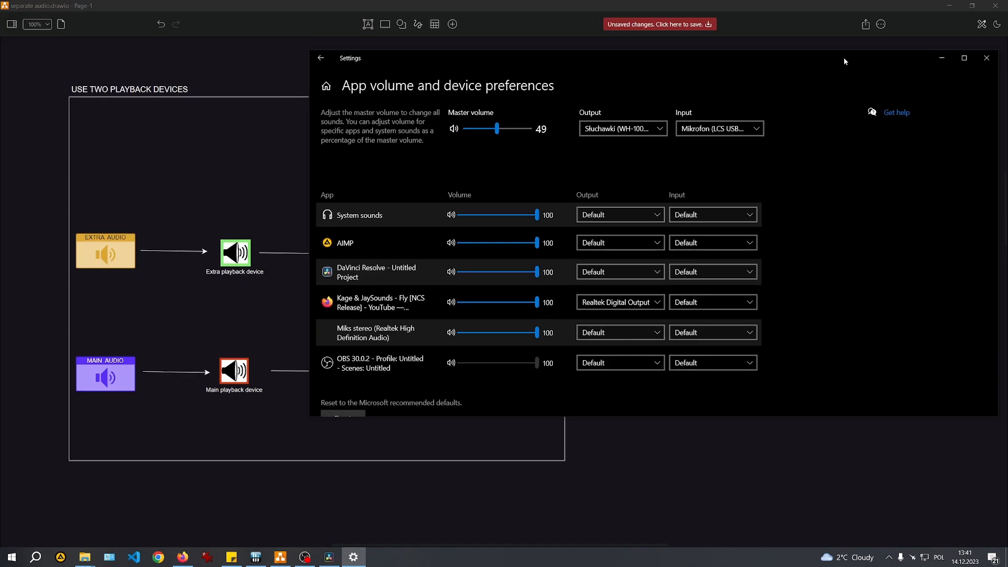
left_click_drag(308, 152, 546, 158)
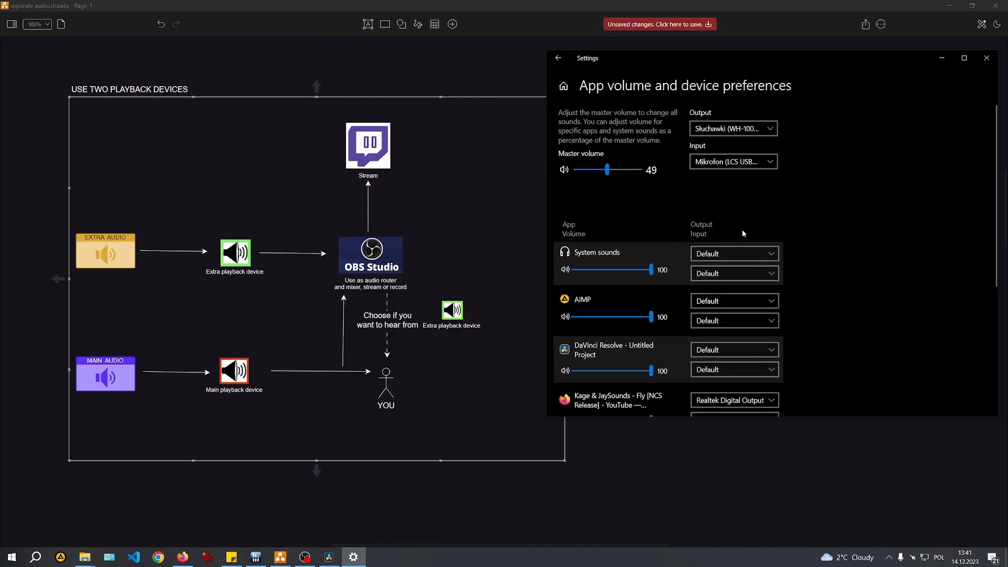
left_click_drag(822, 66, 503, 67)
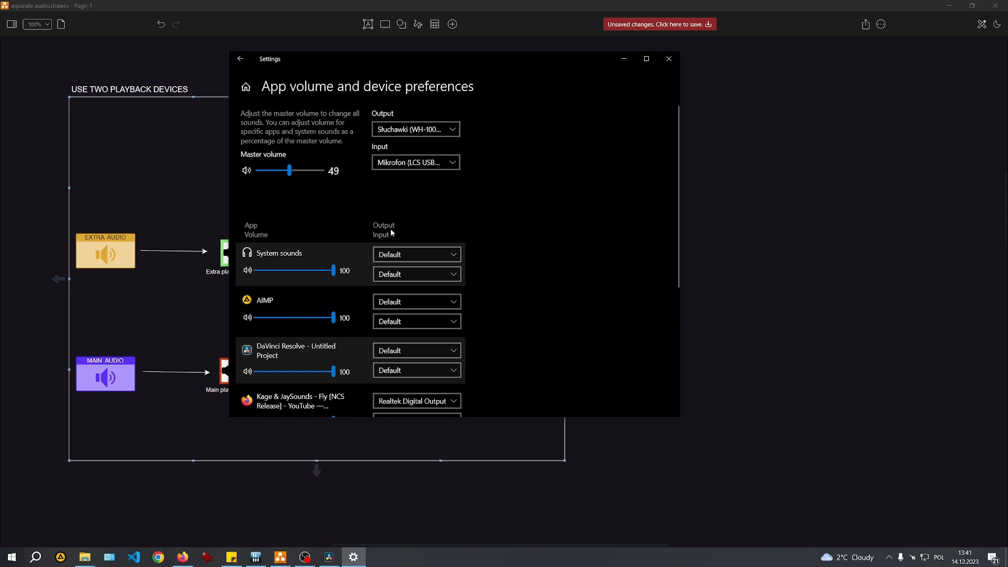
Set the output device of the Firefox YouTube entry to Realtek Digital Output and close the sound settings
scroll(498, 204, "down", 3)
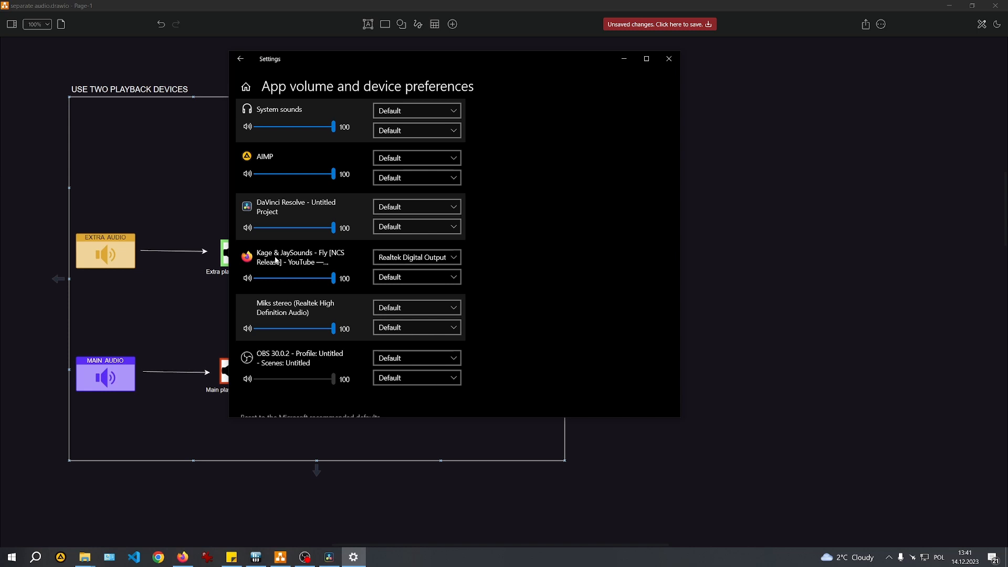
left_click(397, 257)
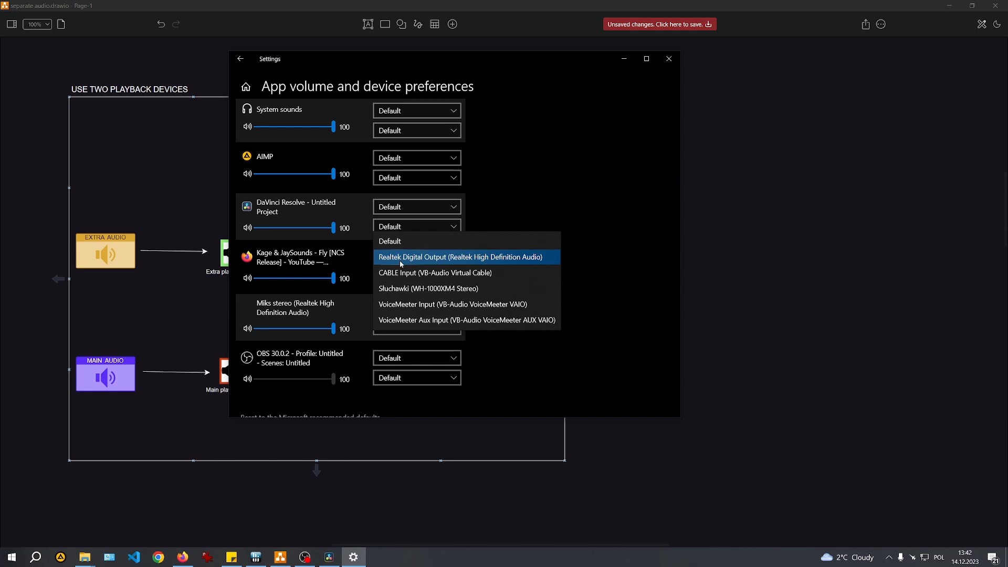
left_click(401, 262)
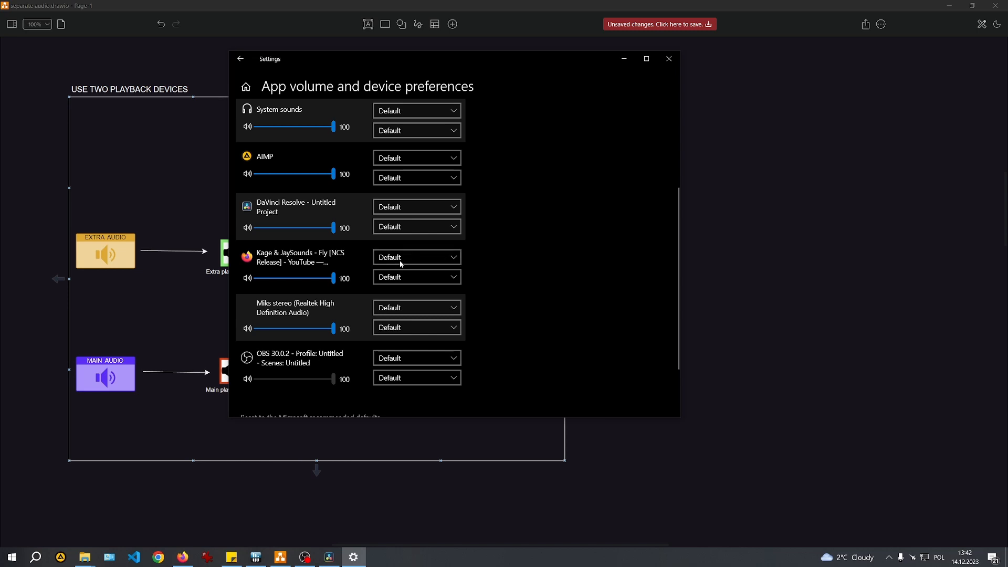
left_click(456, 257)
left_click(461, 273)
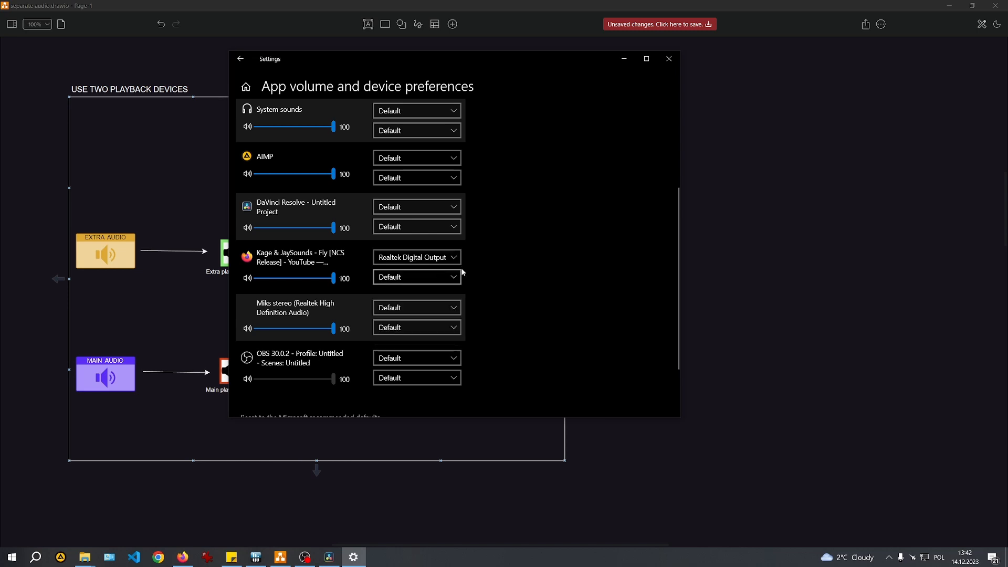
scroll(489, 303, "up", 2)
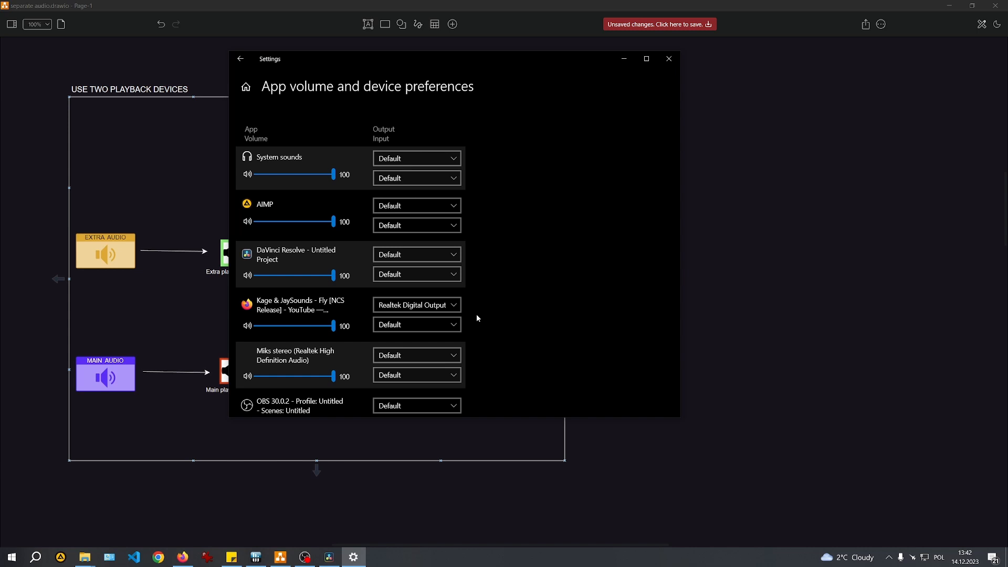
left_click(678, 64)
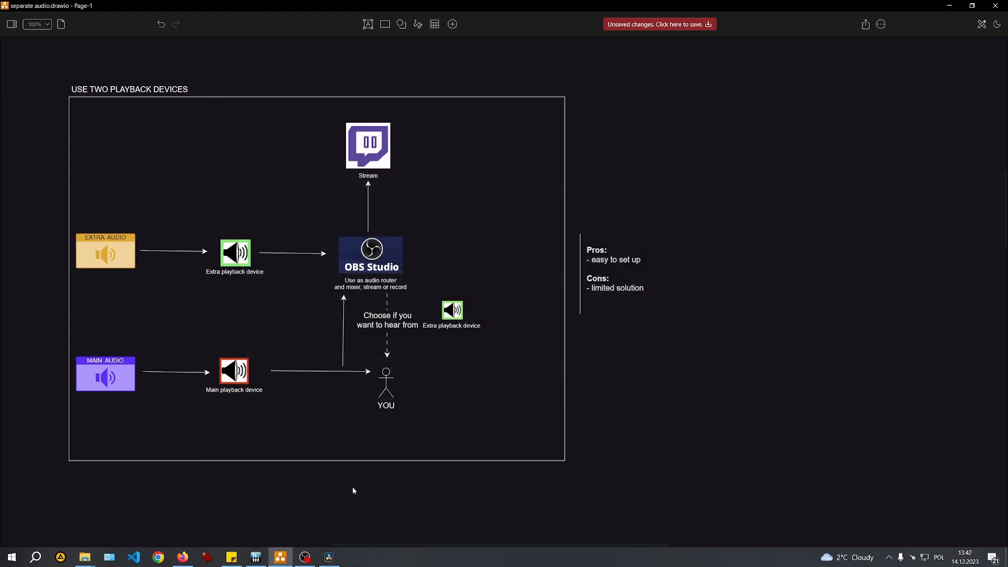
Switch to OBS and add a new Audio Output Capture source using Realtek Digital Output (Realtek High Definition Audio) as its device
left_click(304, 557)
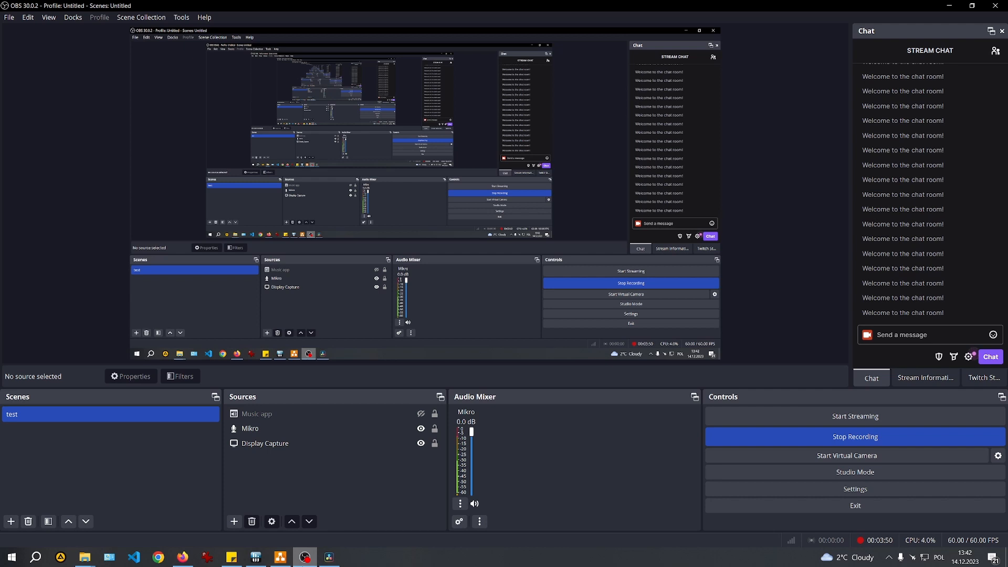
right_click(268, 465)
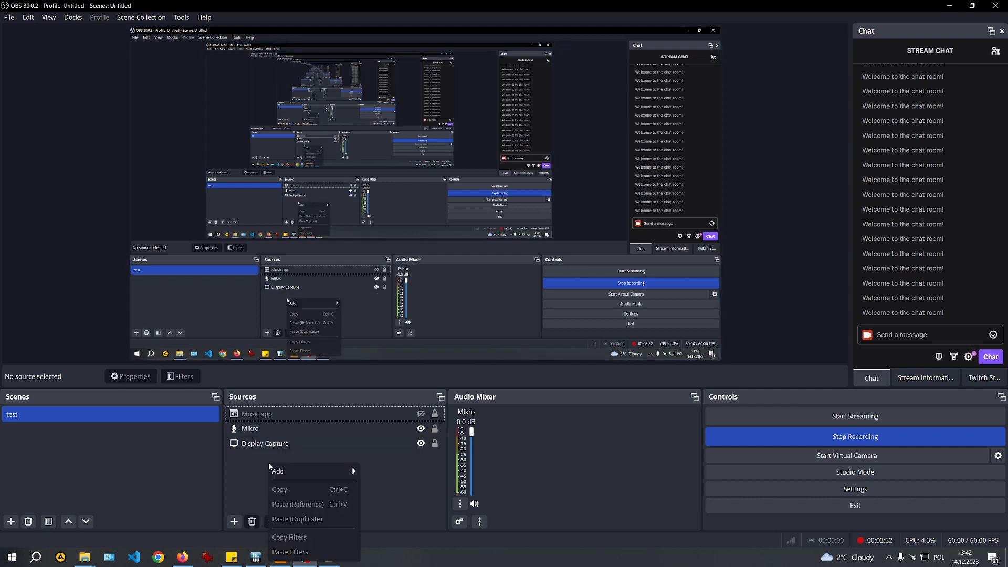
mouse_move(301, 472)
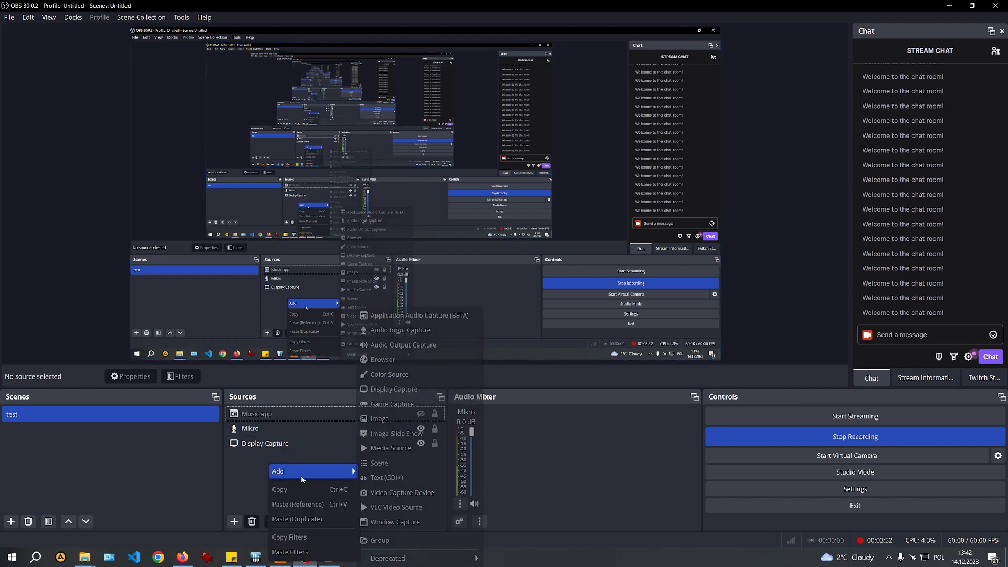
left_click(419, 346)
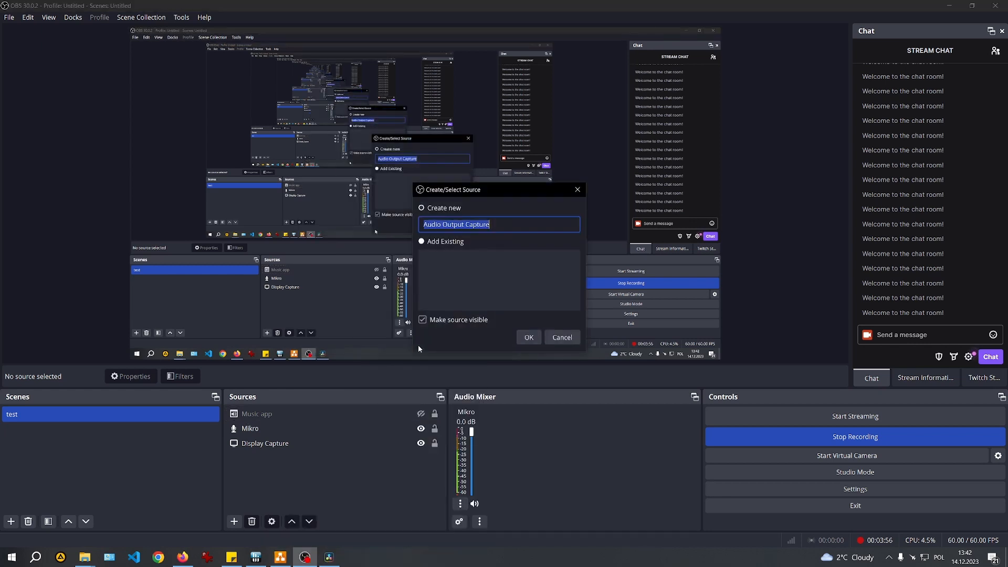
left_click(529, 337)
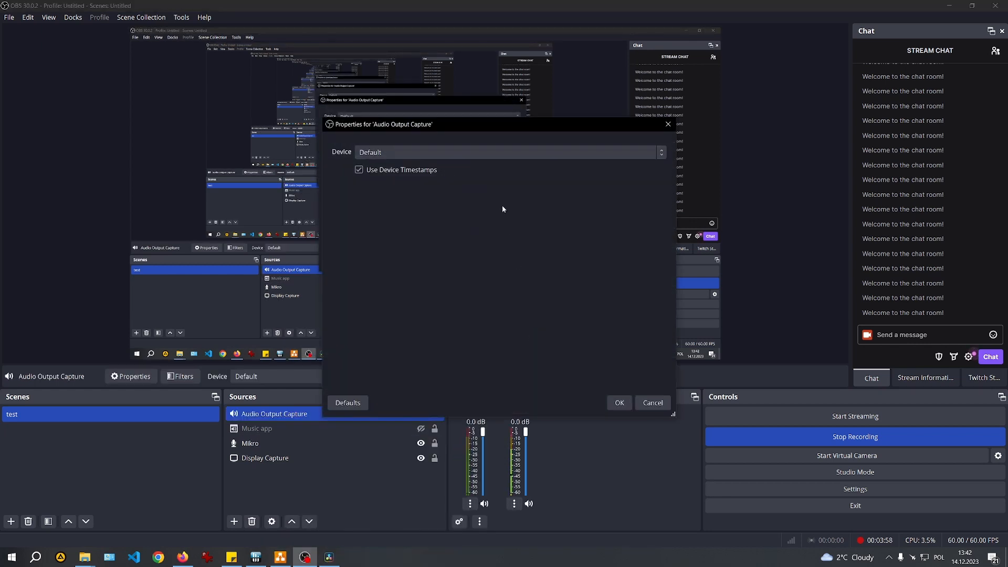
left_click(486, 151)
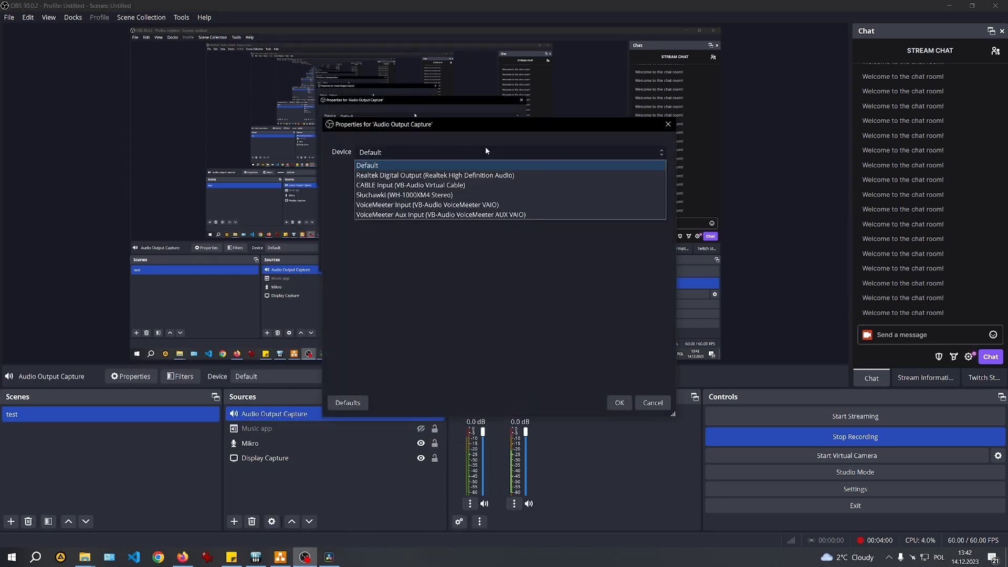
left_click(447, 176)
left_click(619, 403)
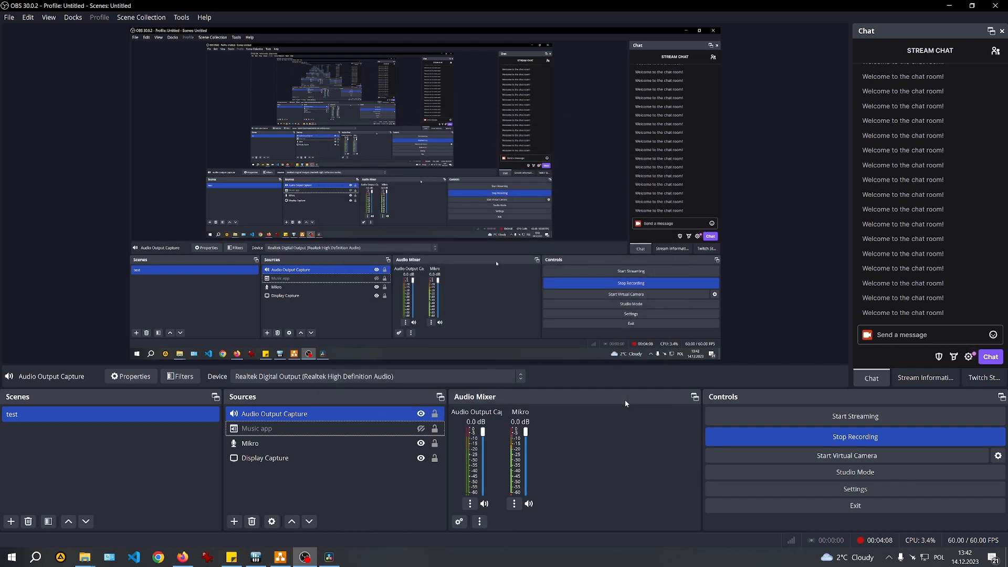
Toggle tracks 1 and 2 of the Audio Output Capture source in Advanced Audio Properties and close the dialog
left_click(470, 503)
left_click(475, 491)
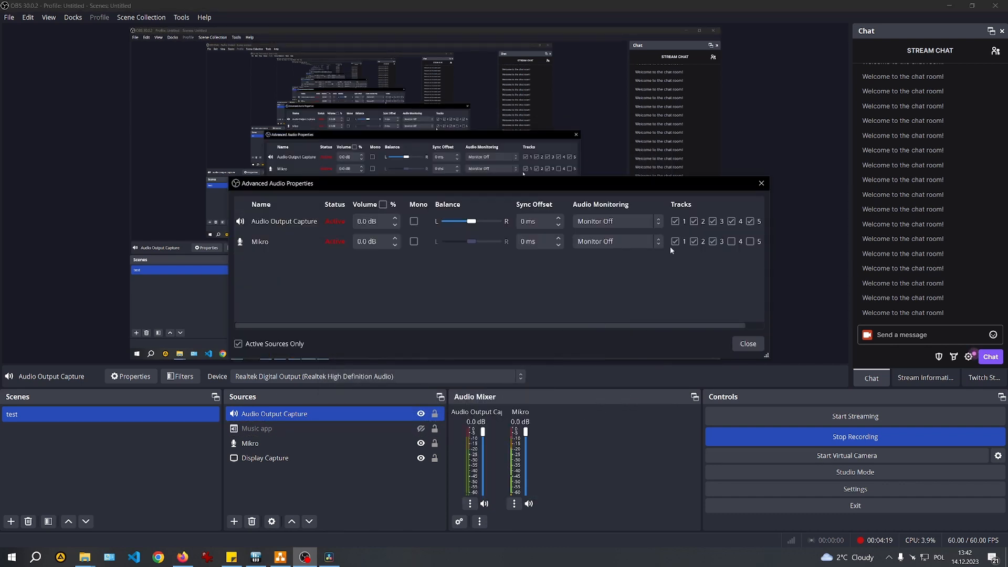
left_click(679, 221)
left_click(694, 221)
left_click(750, 343)
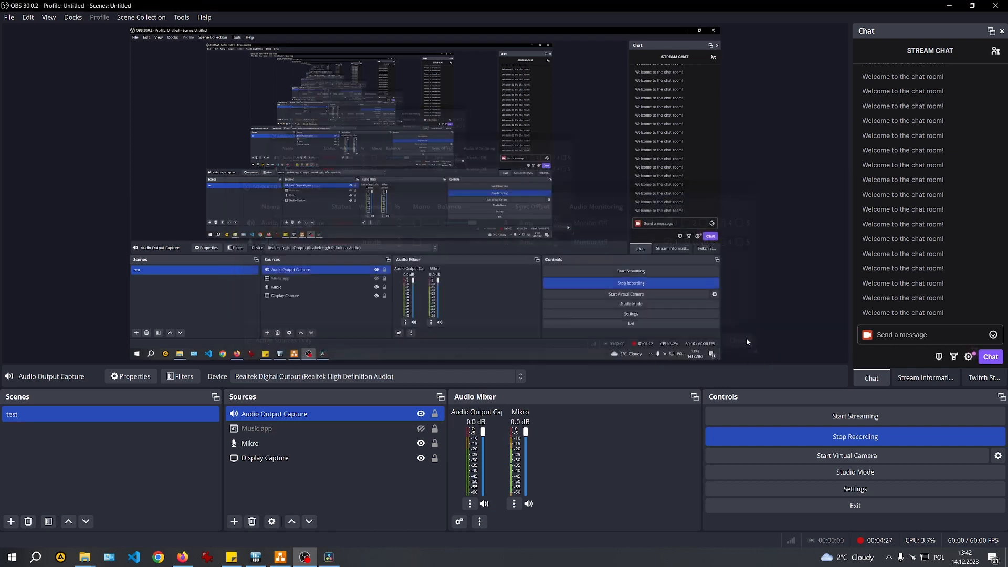
Switch to Firefox, play the YouTube video "Kage & JaySounds - Fly [NCS Release]", and return to OBS to check the mixer levels
left_click(182, 556)
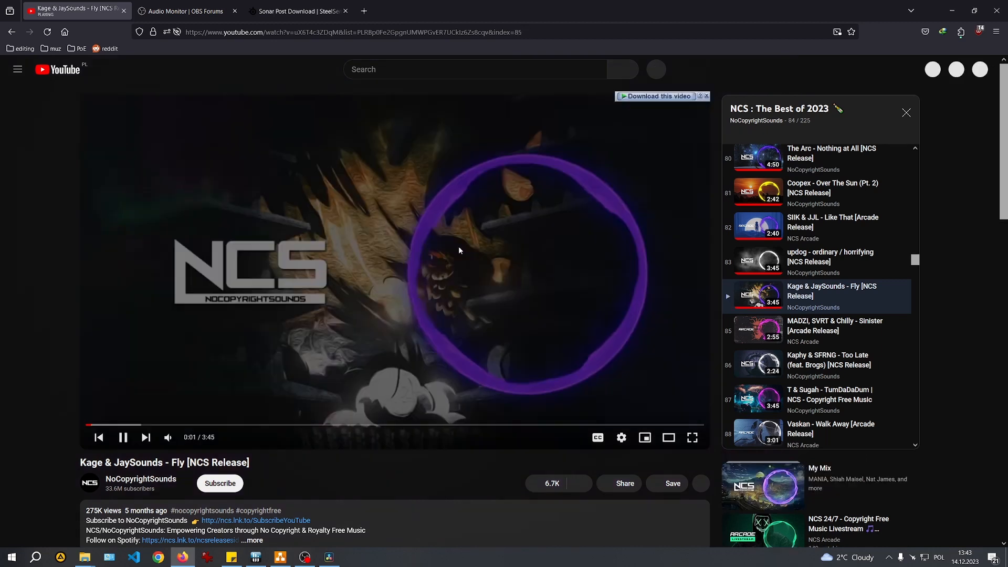
left_click(948, 8)
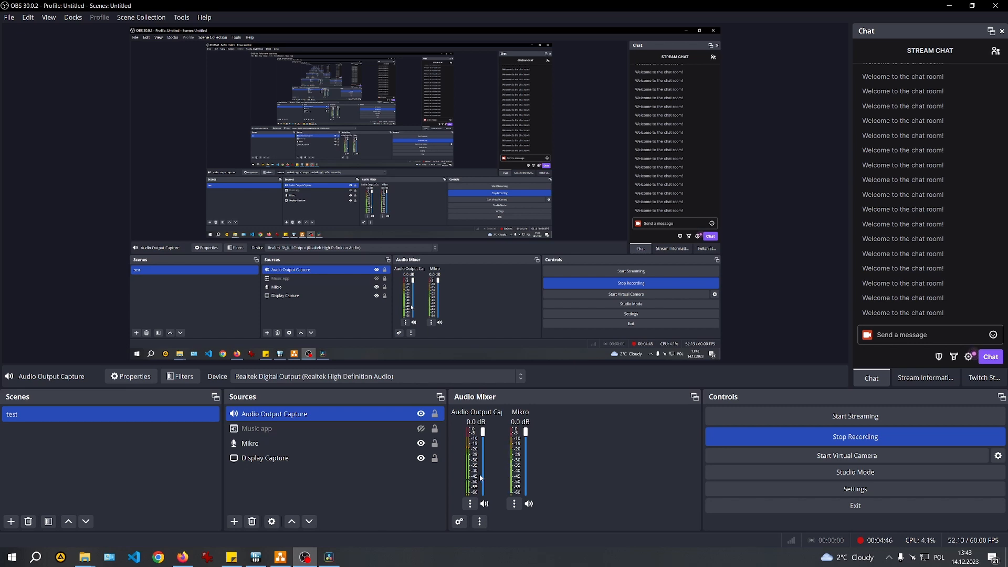
Set audio monitoring of the Audio Output Capture source to Monitor and Output, close the audio properties, and try its mixer volume slider
left_click(470, 504)
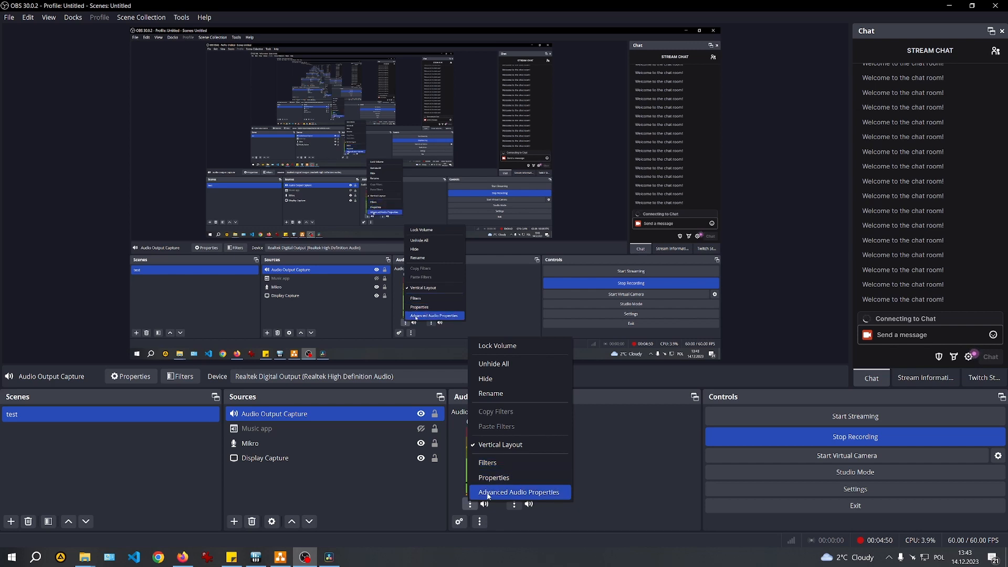
left_click(488, 492)
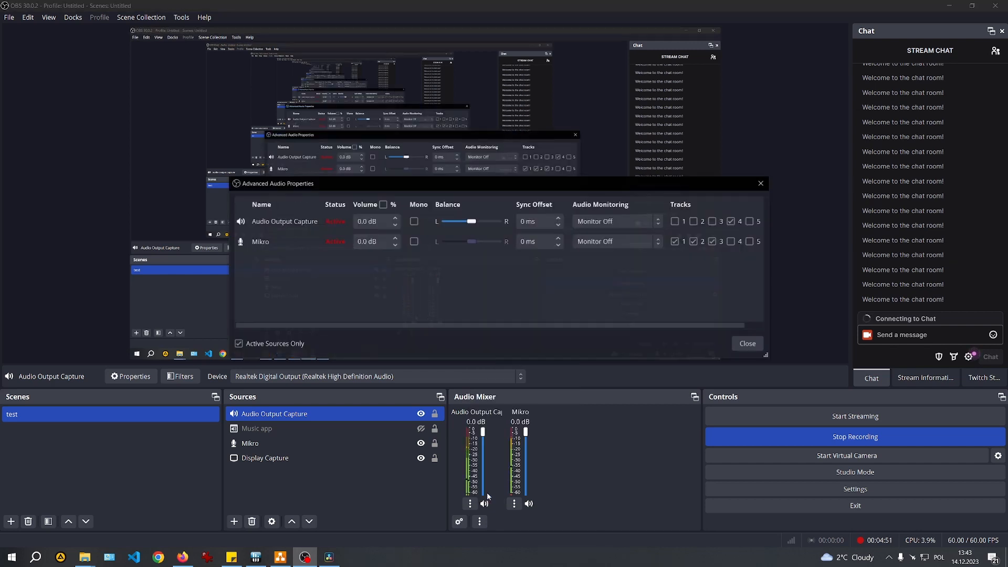
left_click(625, 223)
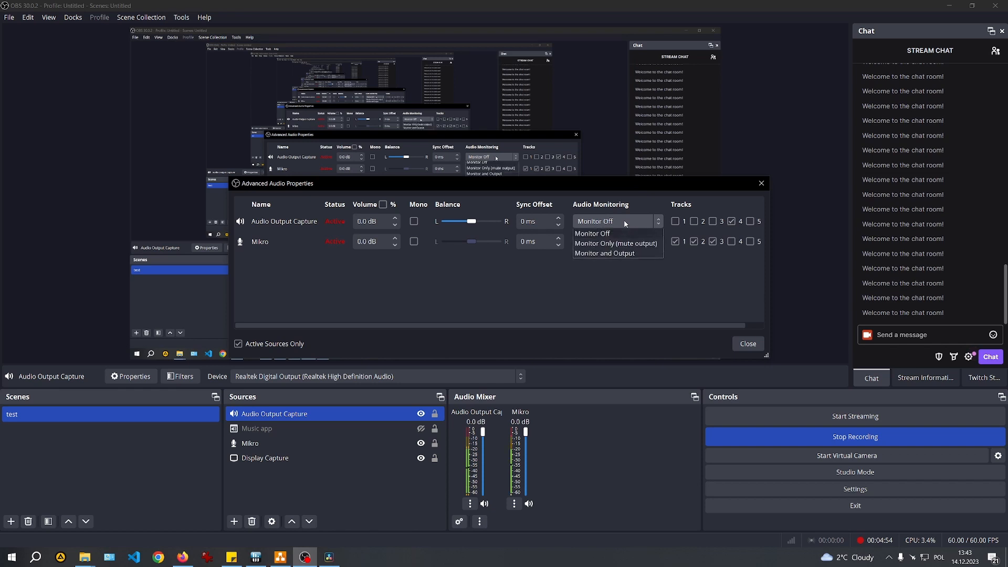
left_click(619, 254)
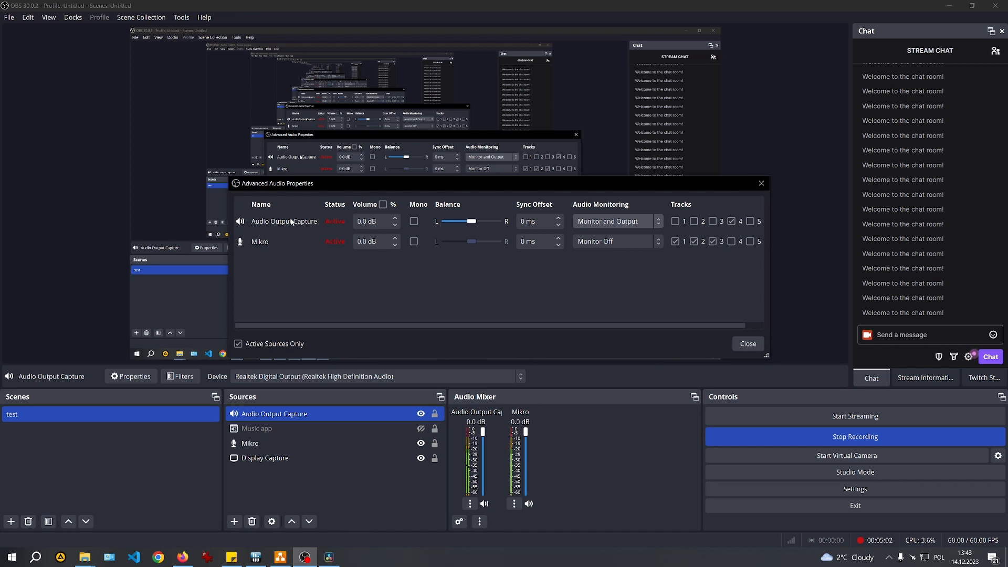
left_click(748, 343)
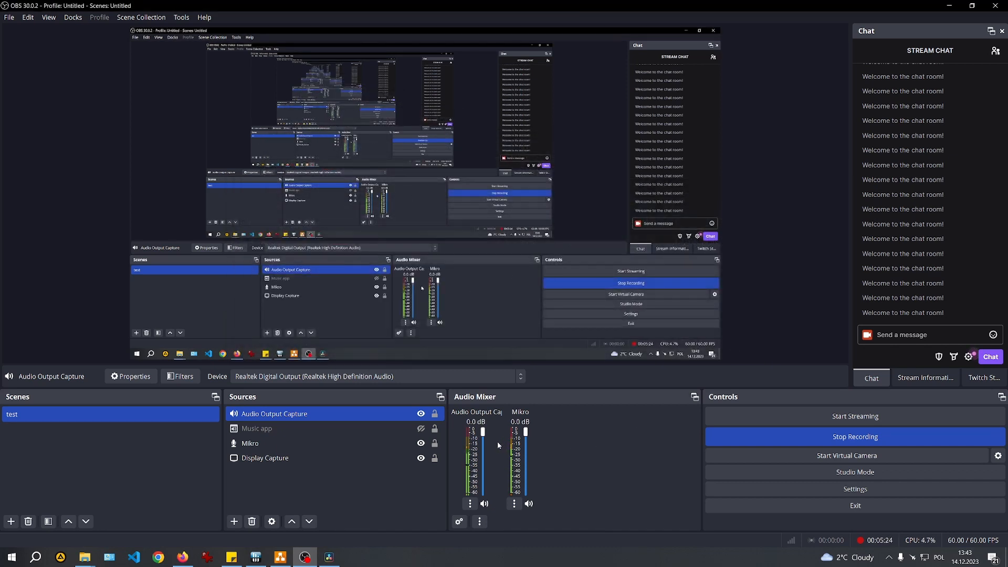
mouse_move(483, 432)
left_mouse_down()
mouse_move(485, 479)
mouse_move(488, 430)
mouse_move(501, 428)
left_mouse_up()
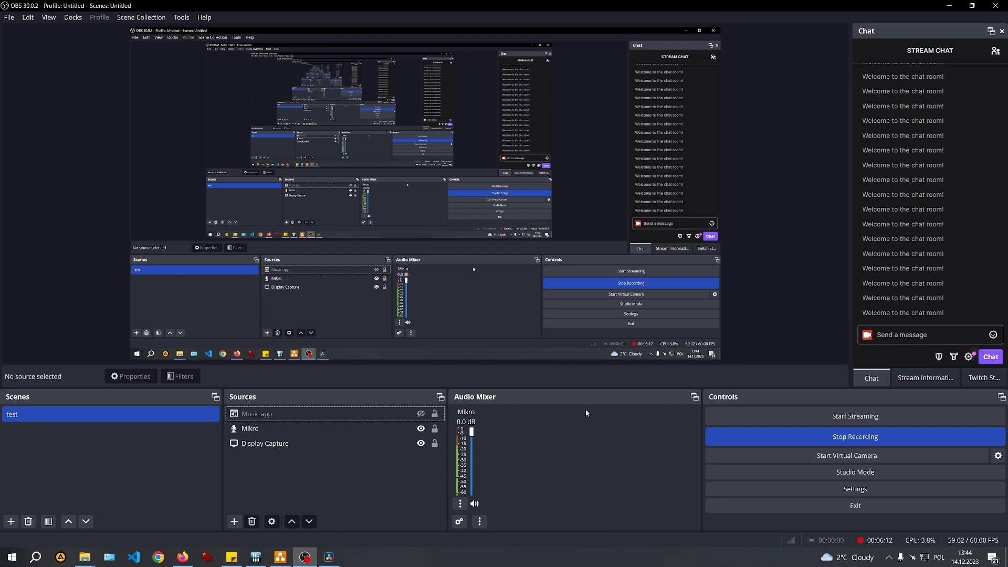
Open the Windows Sound dialog and enable the Miks stereo (Realtek High Definition Audio) recording device
left_click(888, 557)
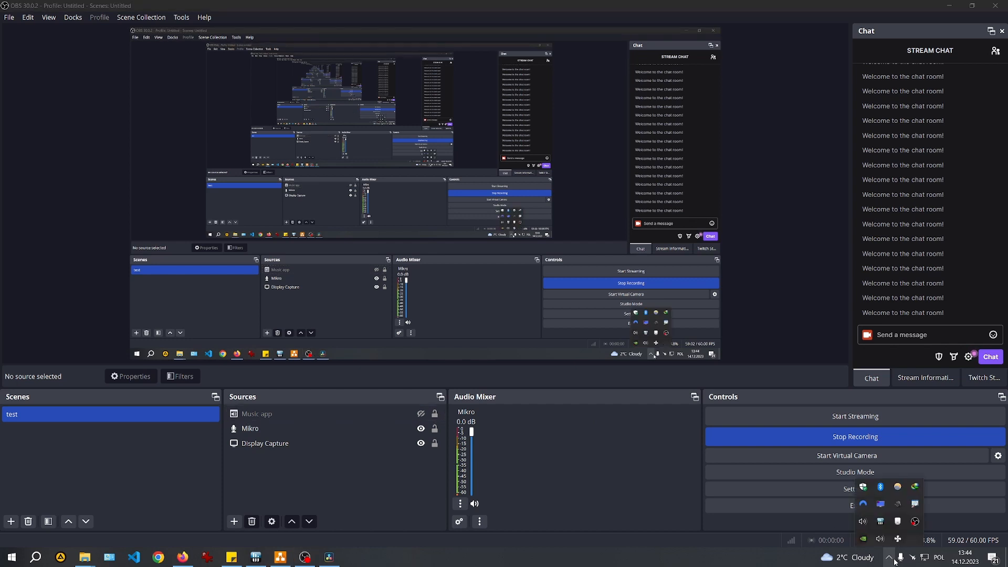
right_click(863, 522)
left_click(886, 495)
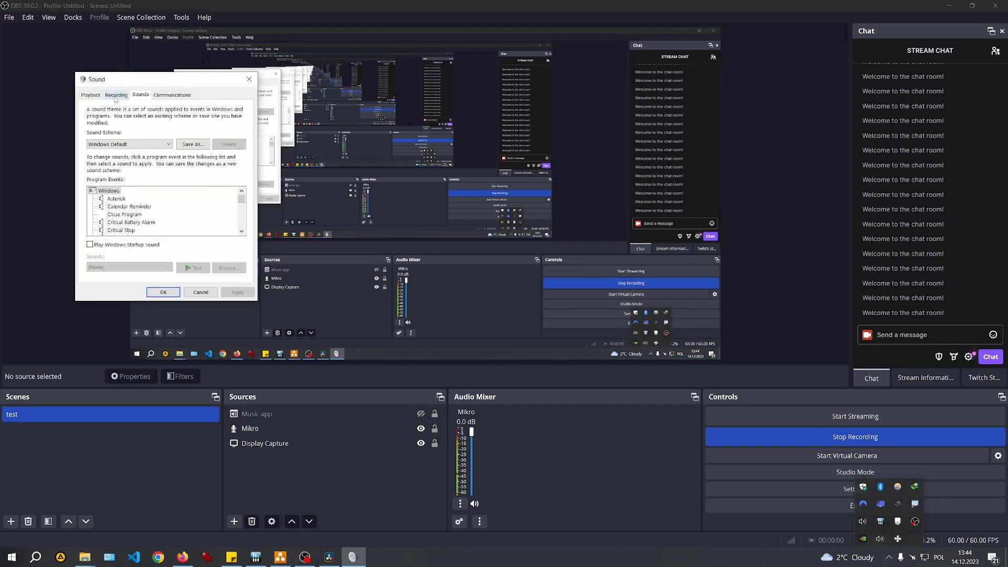
left_click(116, 97)
left_click(124, 155)
right_click(127, 158)
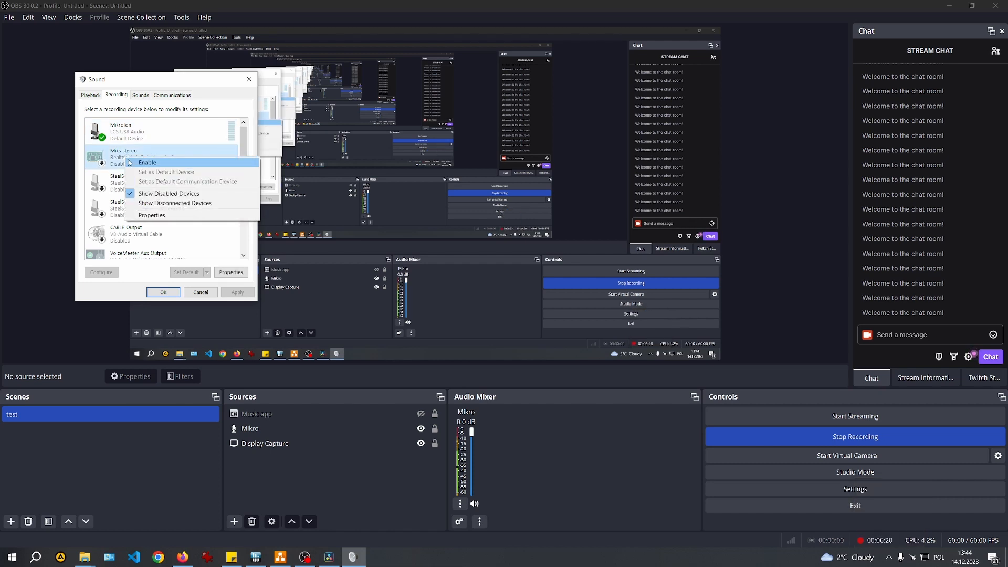
left_click(145, 163)
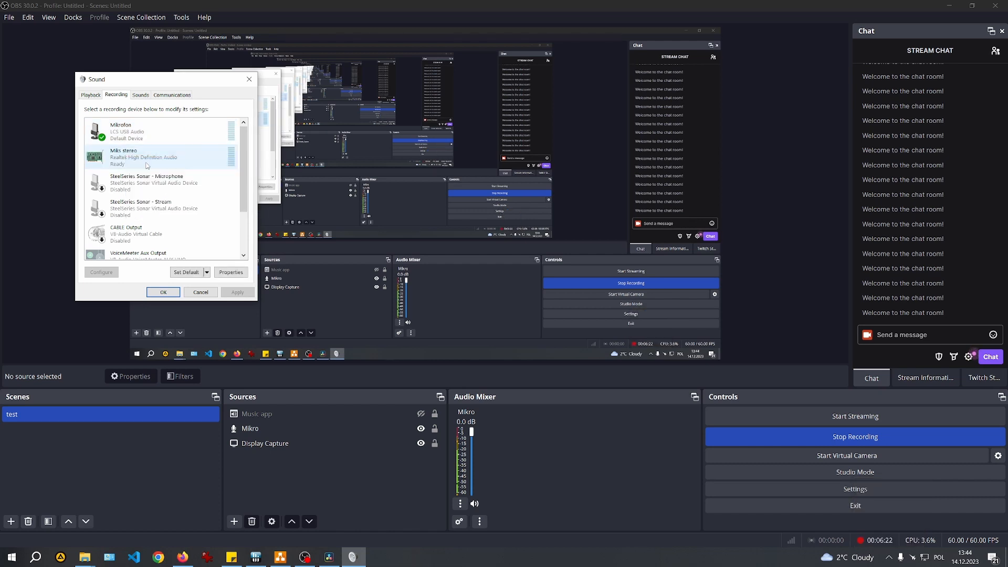
Turn on Listen to this device for Miks stereo, with playback through Słuchawki (WH-1000XM4 Stereo), and apply the change
right_click(138, 158)
left_click(158, 216)
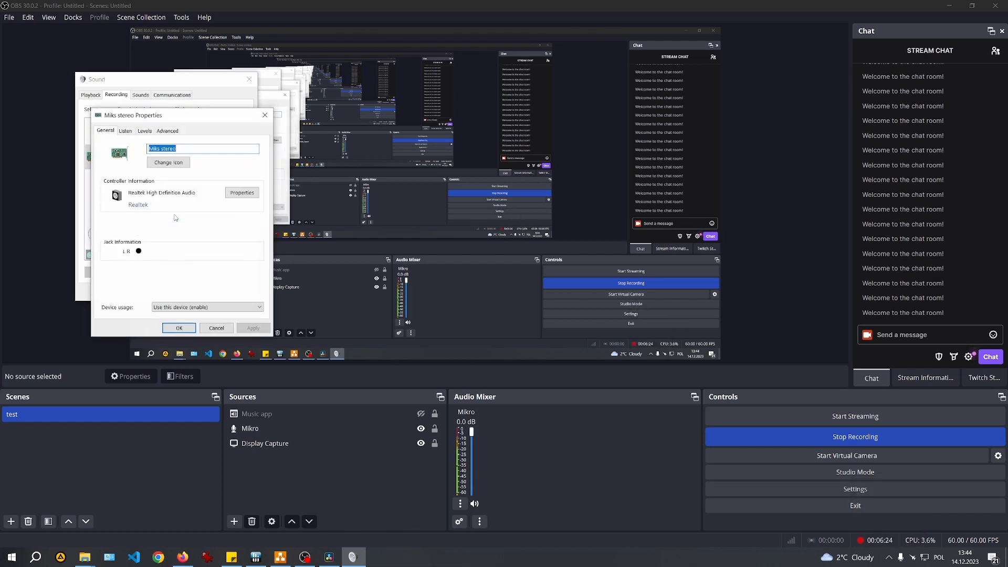
left_click(130, 133)
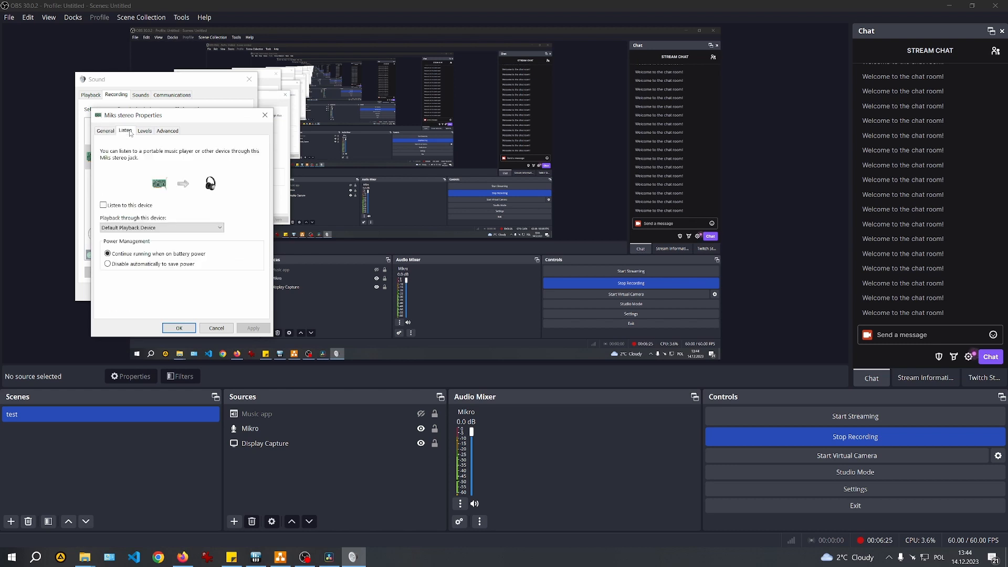
left_click(102, 206)
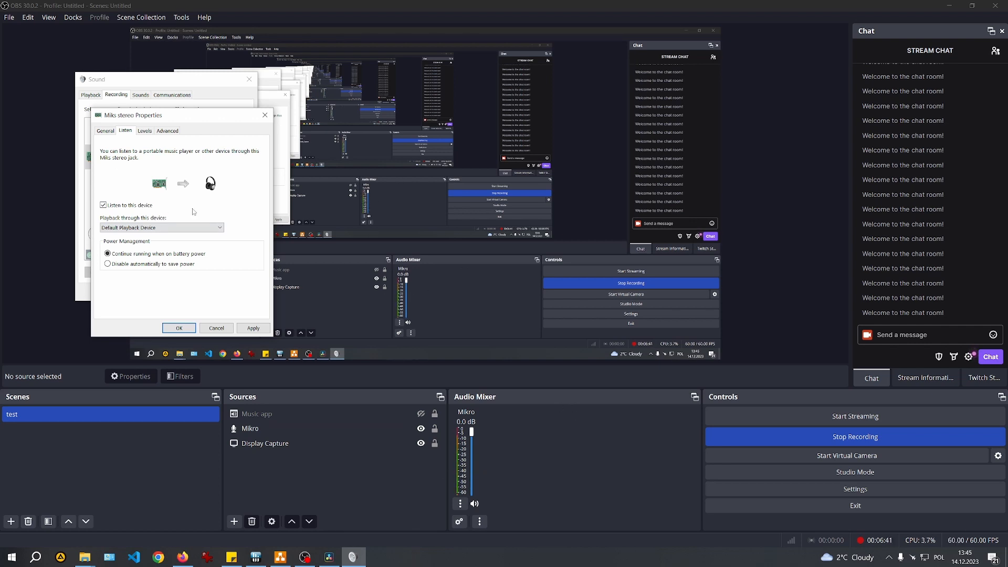
left_click(181, 227)
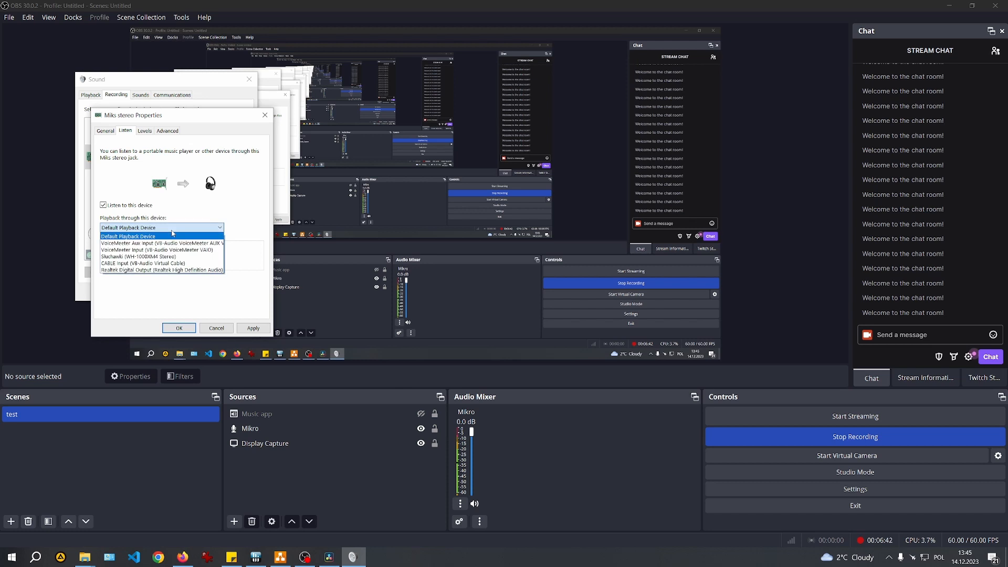
left_click(155, 256)
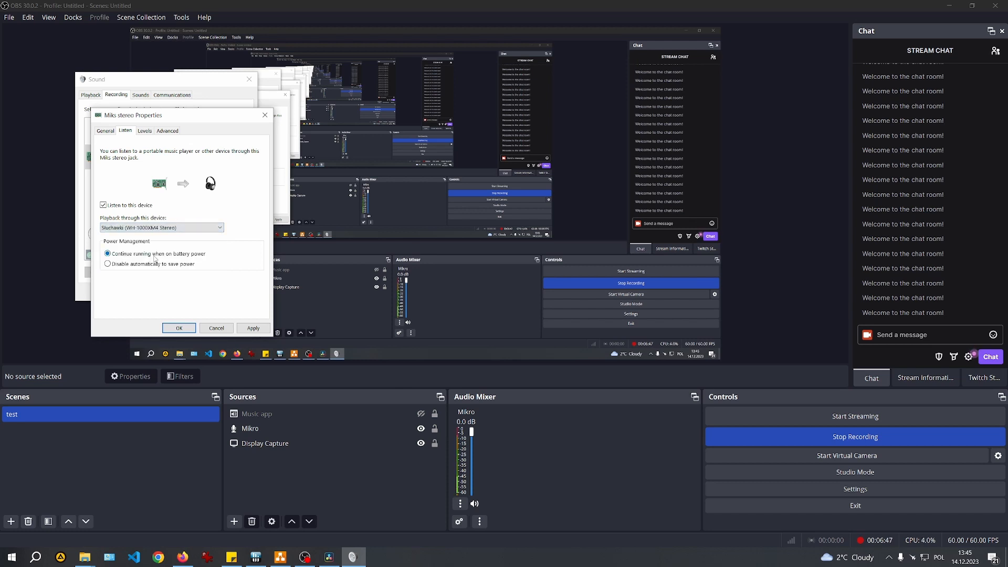
left_click(253, 328)
left_click(195, 330)
Make Realtek Digital Output the default playback device and close the Sound dialog
left_click(96, 96)
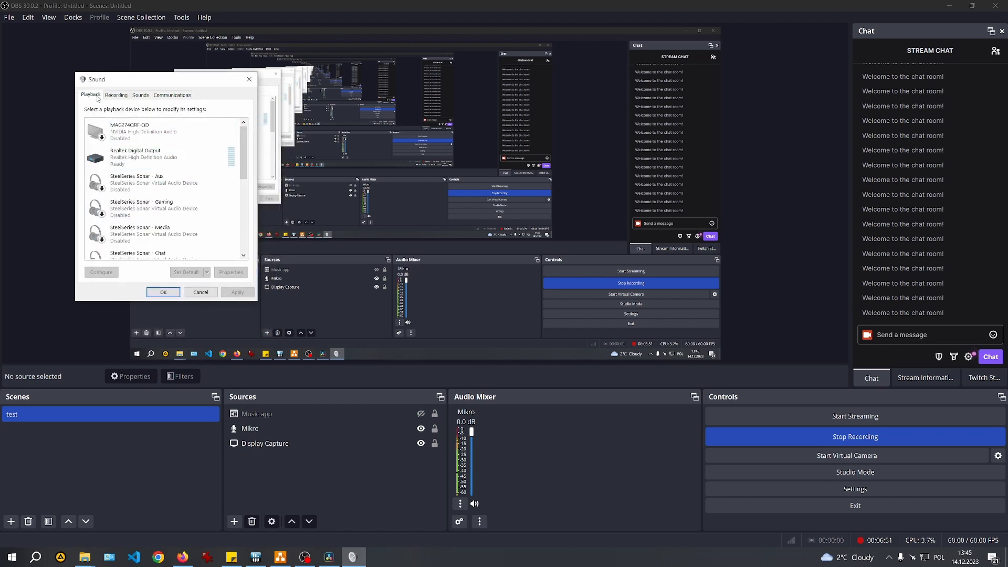
right_click(140, 164)
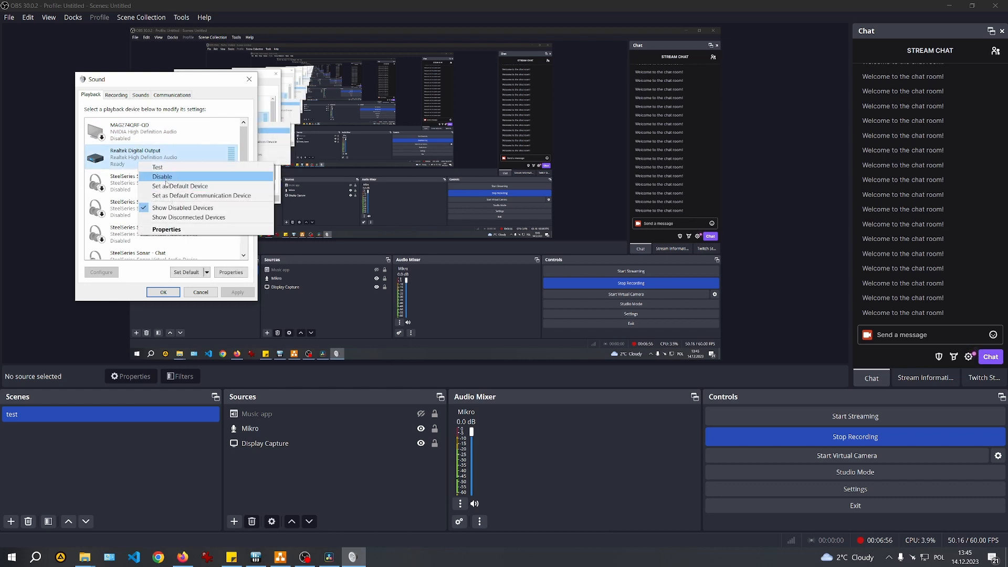
left_click(165, 186)
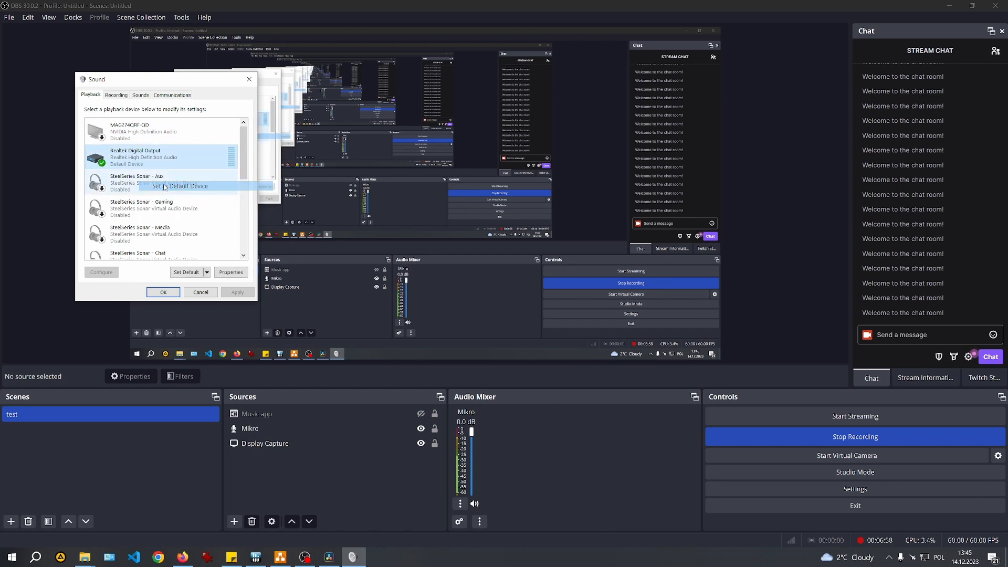
left_click(162, 292)
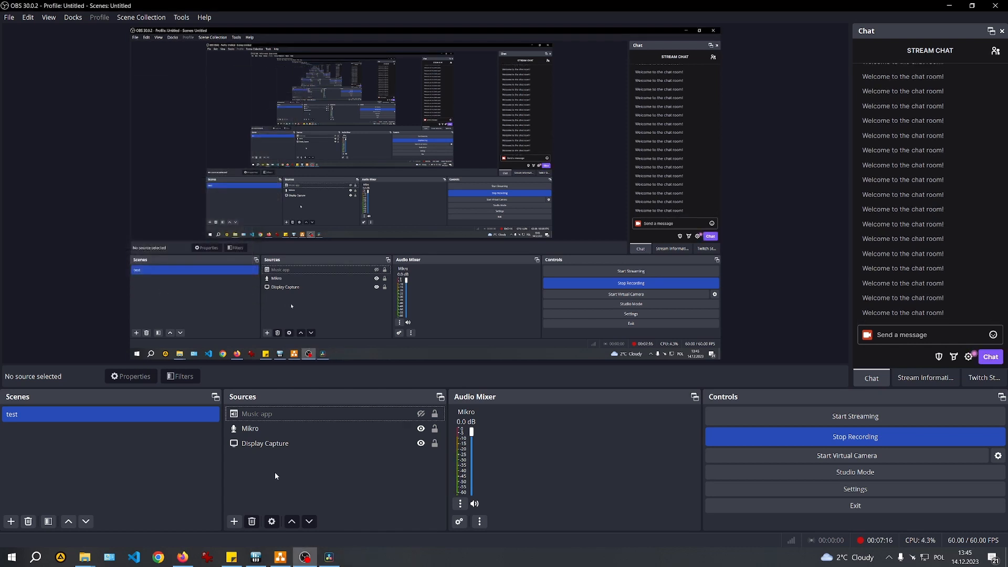
Add a new Audio Input Capture source with Miks stereo (Realtek High Definition Audio) as its device
right_click(275, 470)
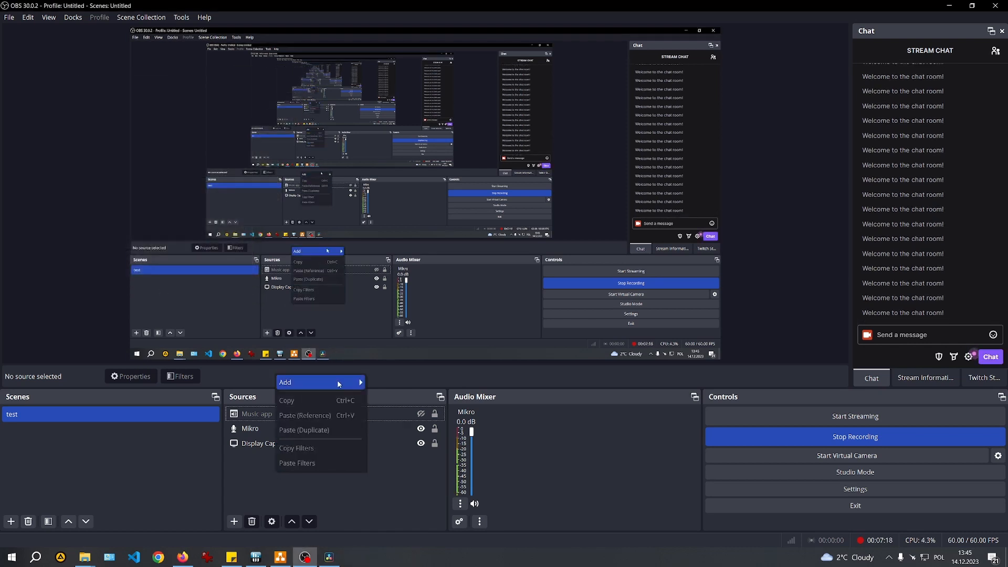
mouse_move(339, 388)
left_click(406, 330)
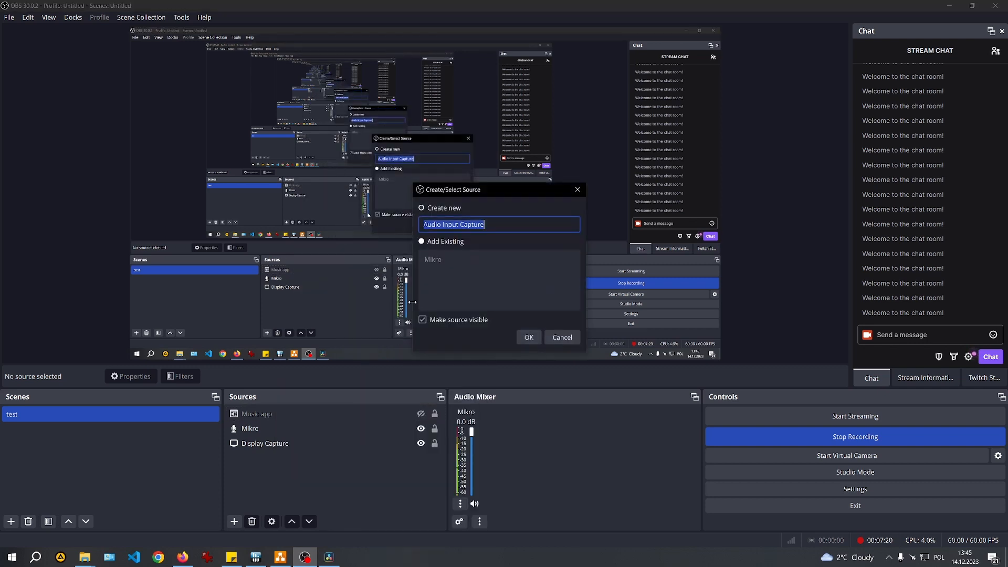
left_click(528, 338)
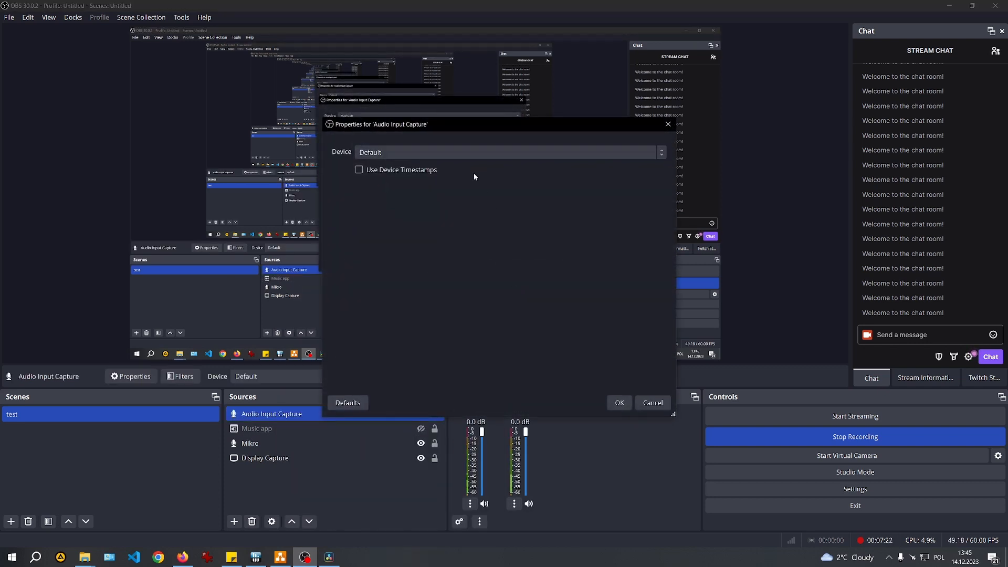
left_click(463, 153)
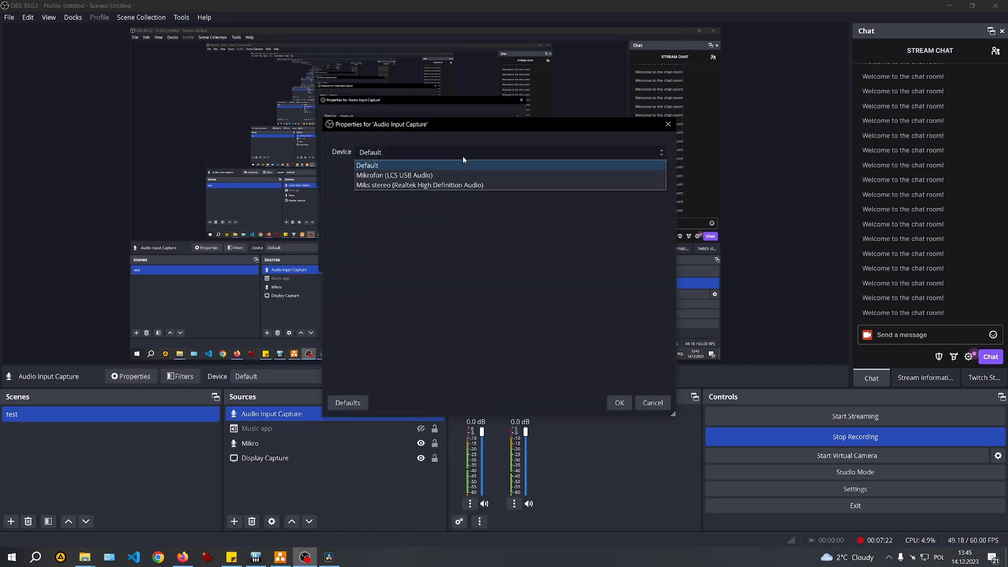
left_click(440, 183)
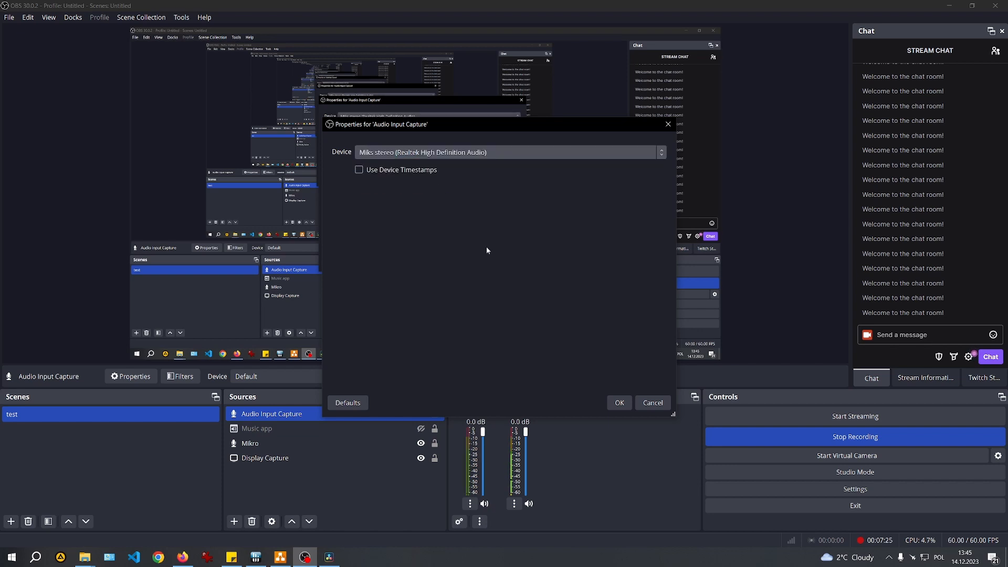
left_click(619, 402)
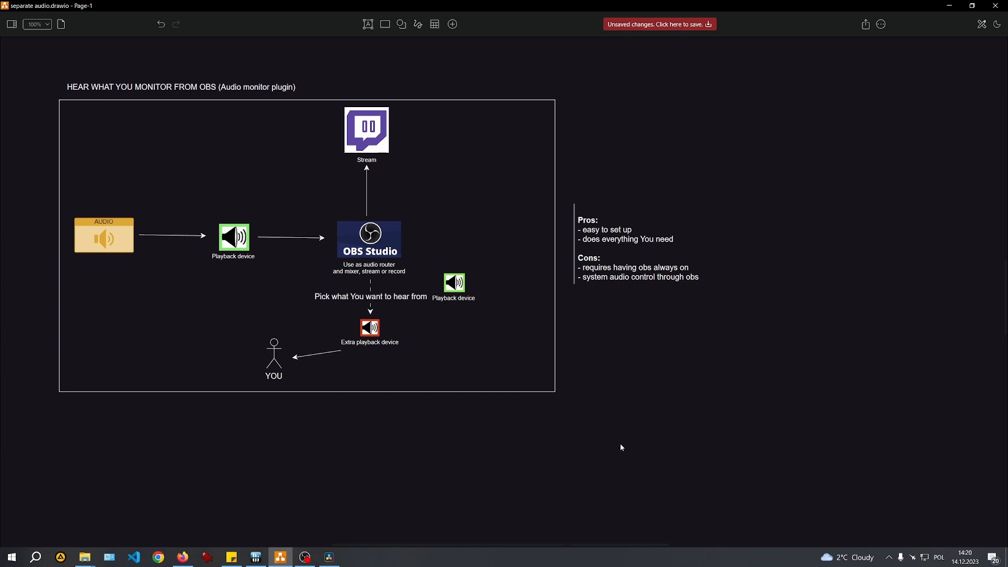
Switch to Firefox to view the Audio Monitor plugin page on the OBS forum, and return to the draw.io diagram
left_click(182, 557)
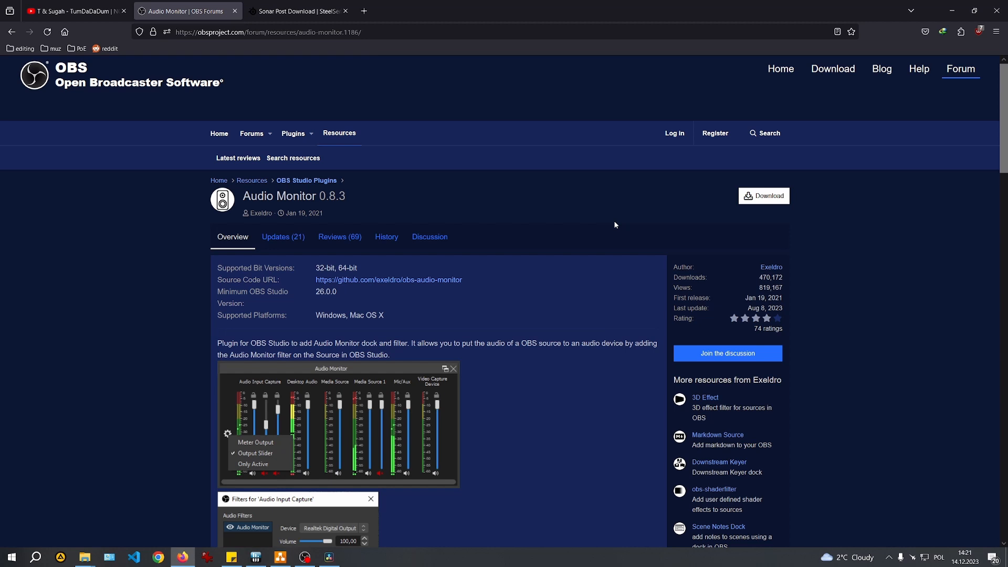
key("alt+Tab")
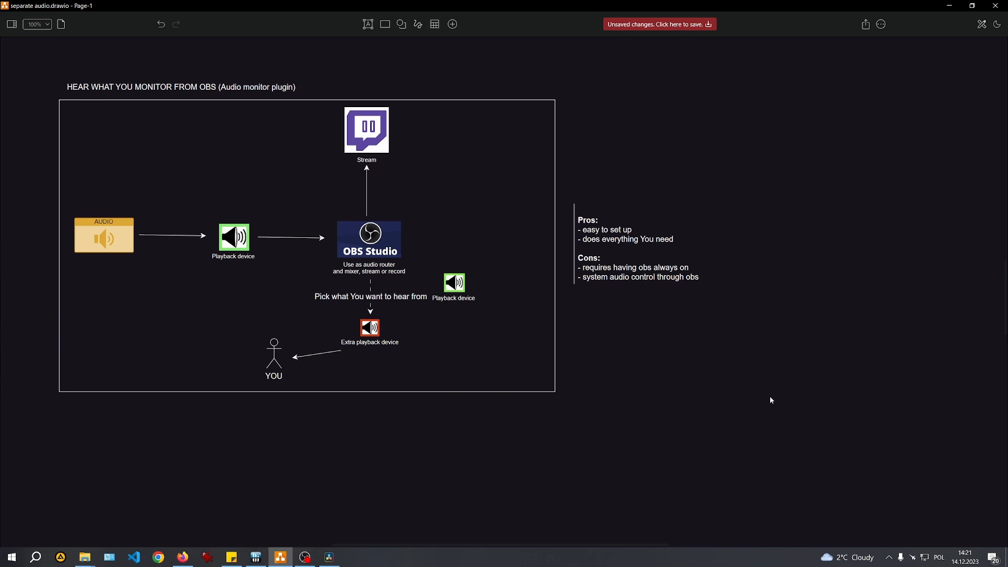
left_click(152, 272)
Open the Windows Sound dialog and examine the playback devices, including the Show Disabled Devices option, Realtek Digital Output and the Słuchawki headphones
left_click(889, 558)
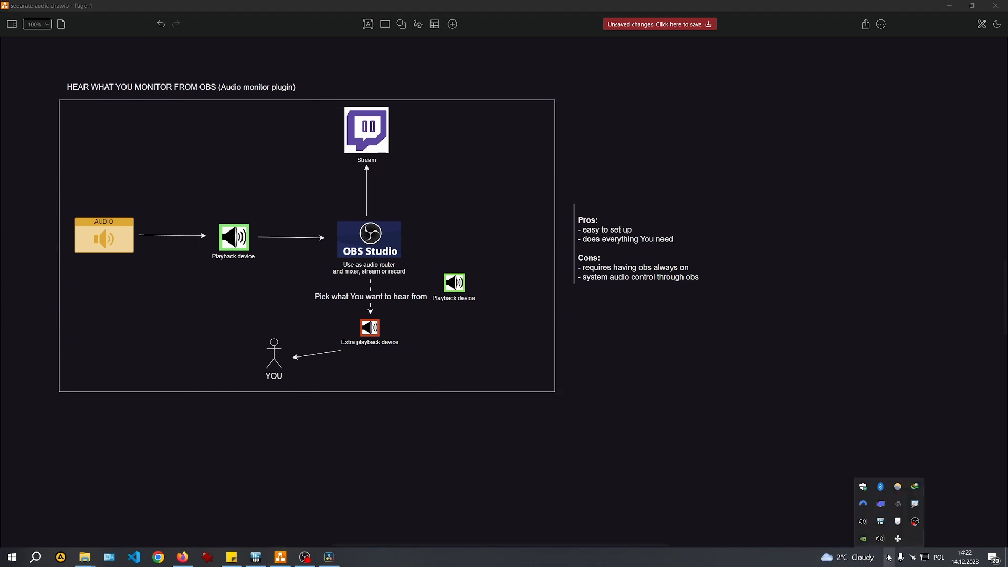
right_click(862, 521)
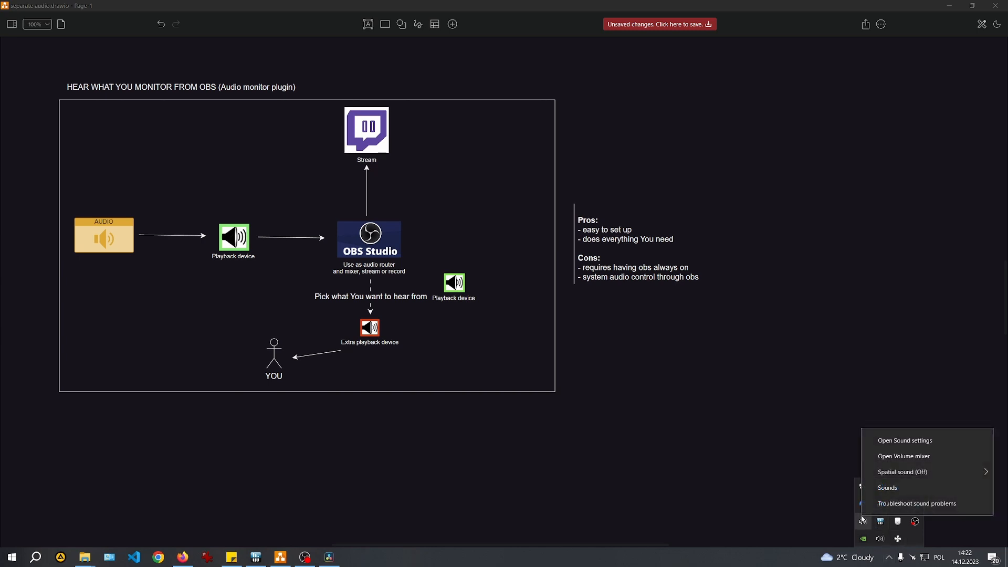
left_click(887, 495)
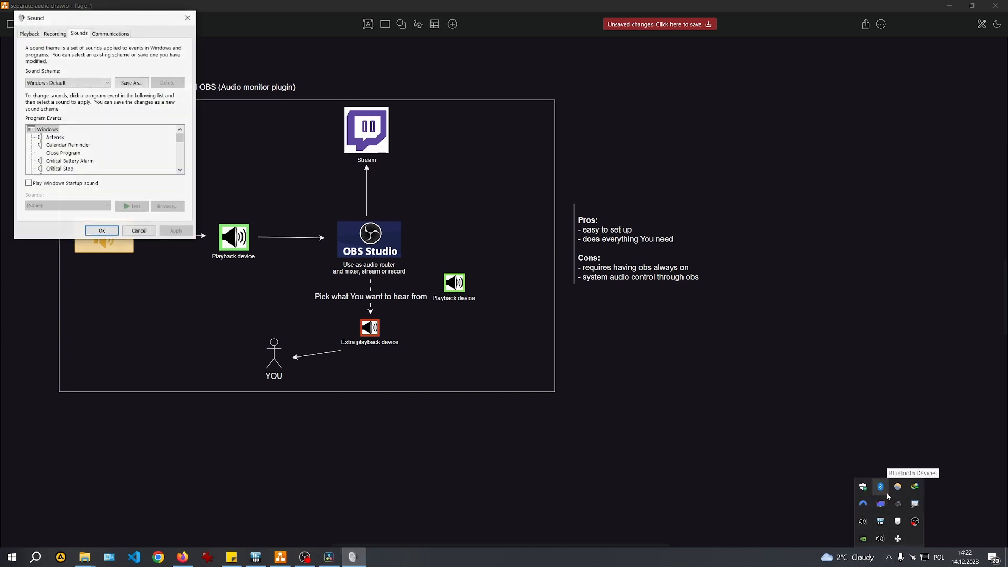
left_click(31, 34)
right_click(119, 69)
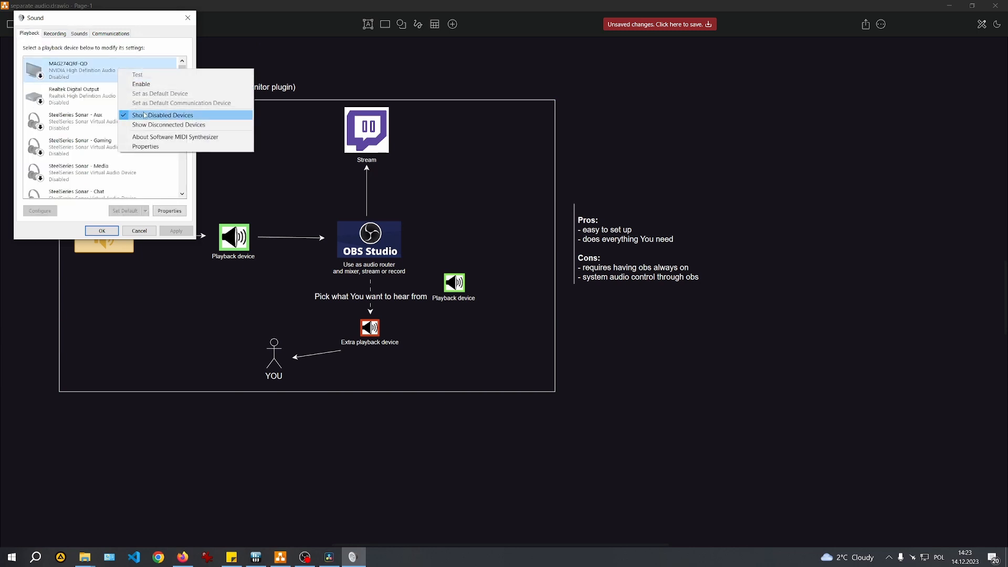
left_click(164, 42)
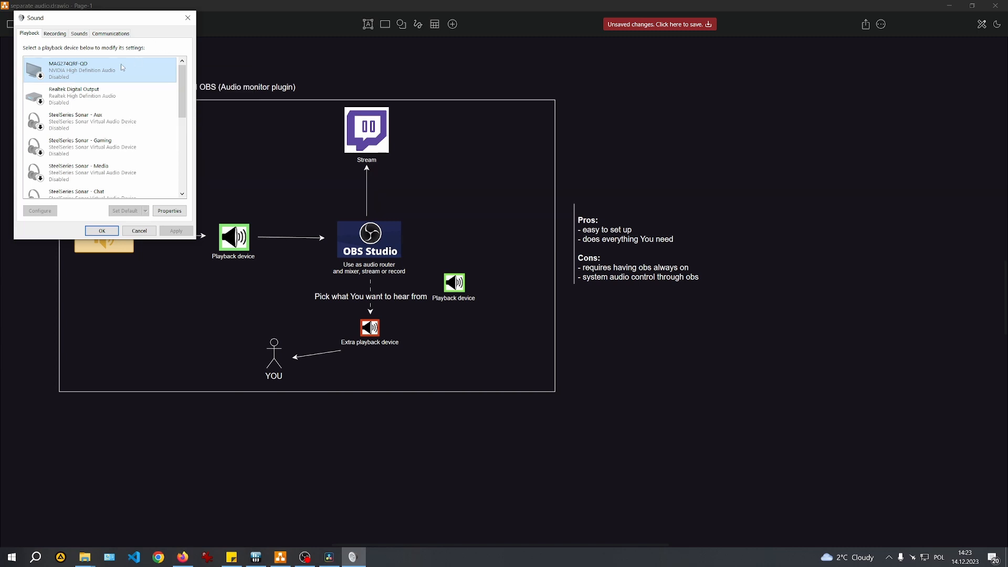
left_click(101, 98)
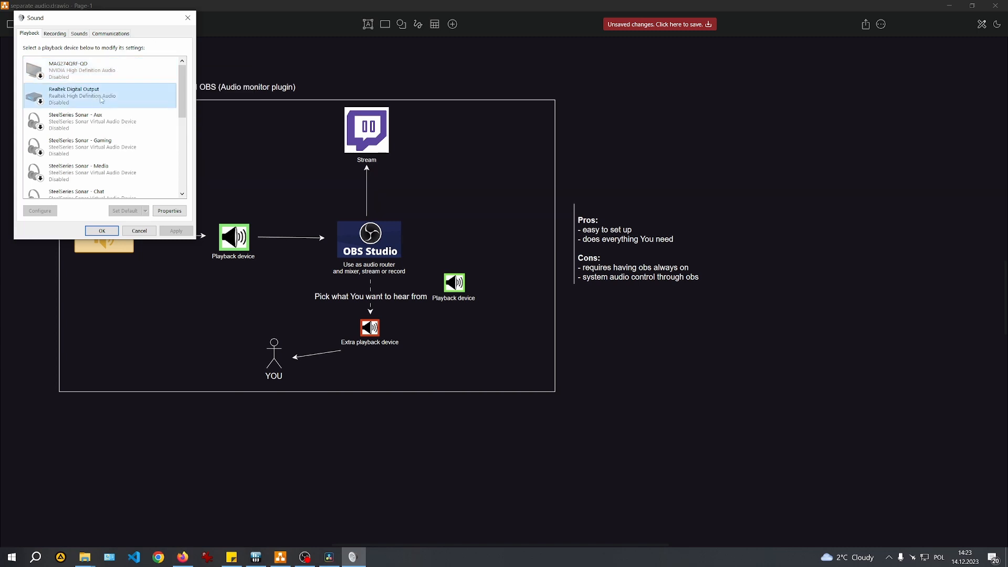
left_click_drag(182, 95, 183, 166)
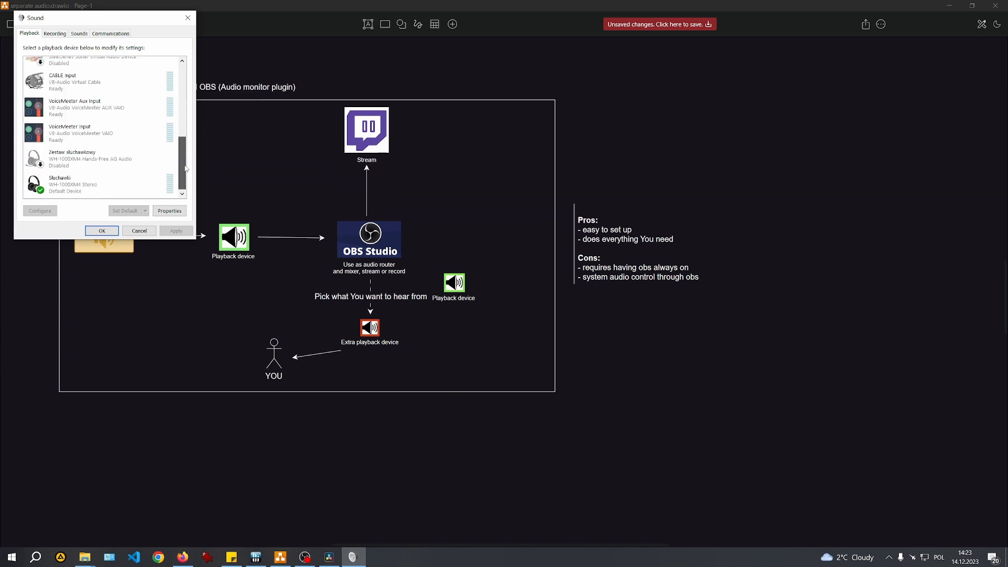
left_click(122, 192)
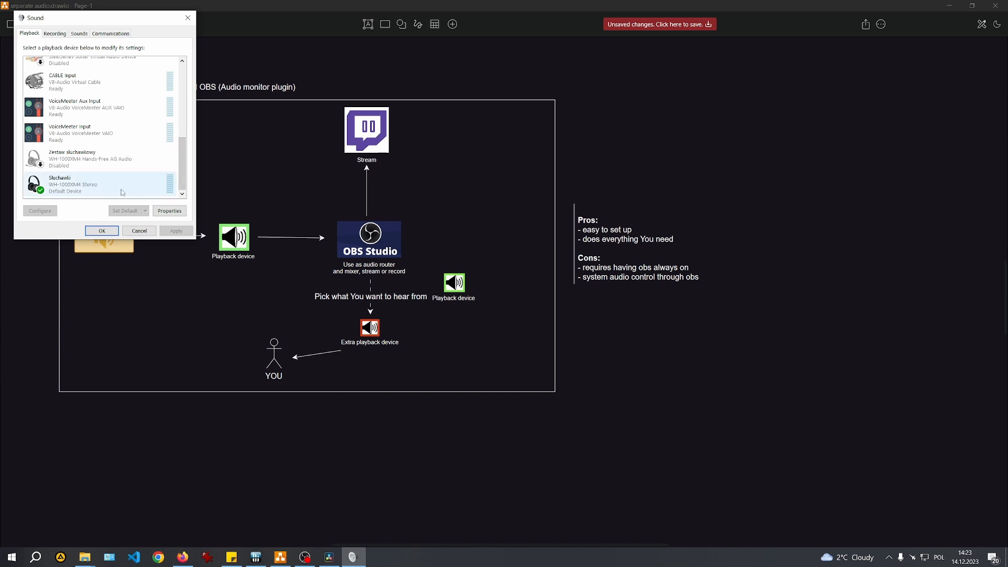
Enable the disabled Realtek Digital Output playback device, make it the default device, and close the Sound dialog
left_click_drag(182, 164, 200, 69)
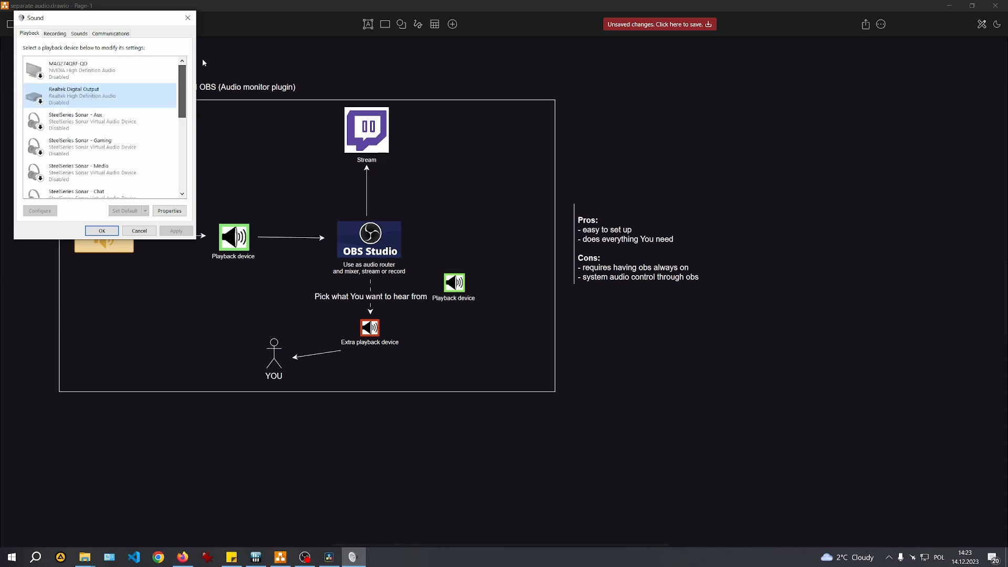
right_click(145, 94)
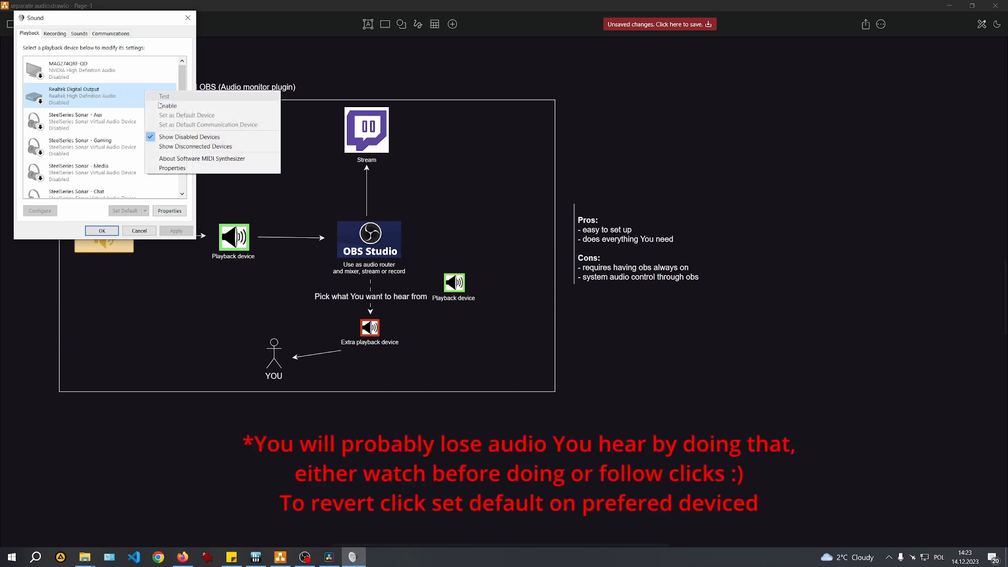
left_click(165, 106)
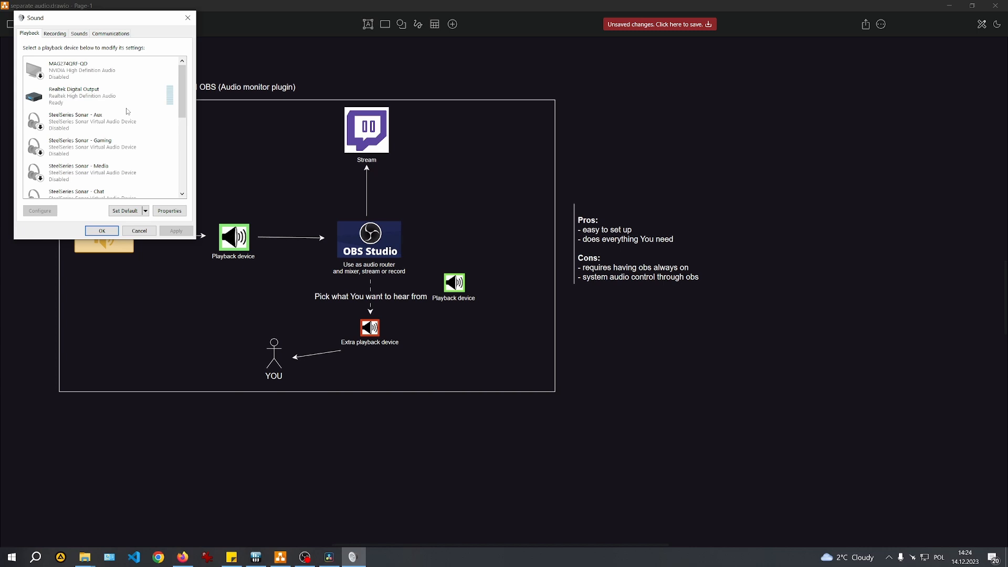
right_click(93, 104)
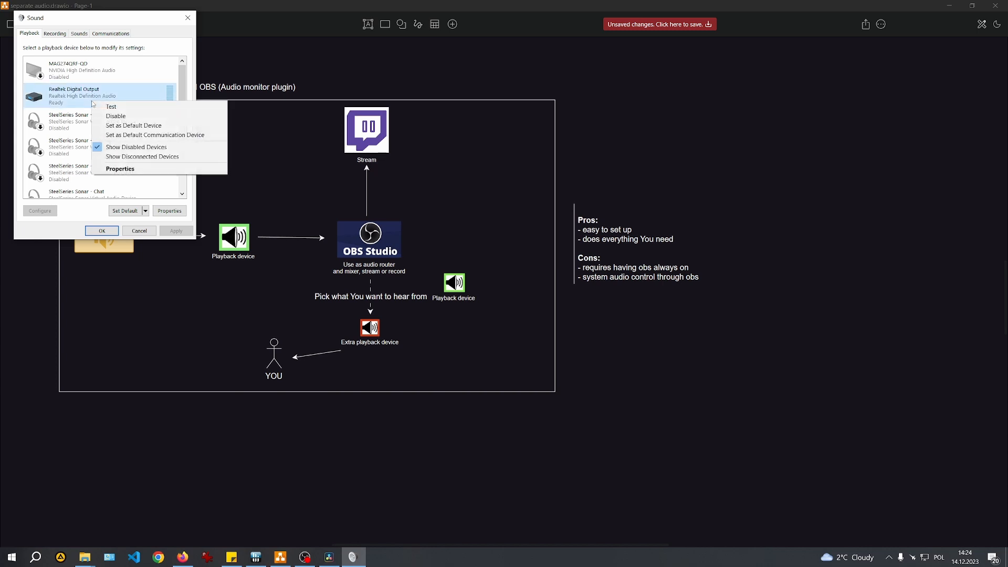
left_click(110, 126)
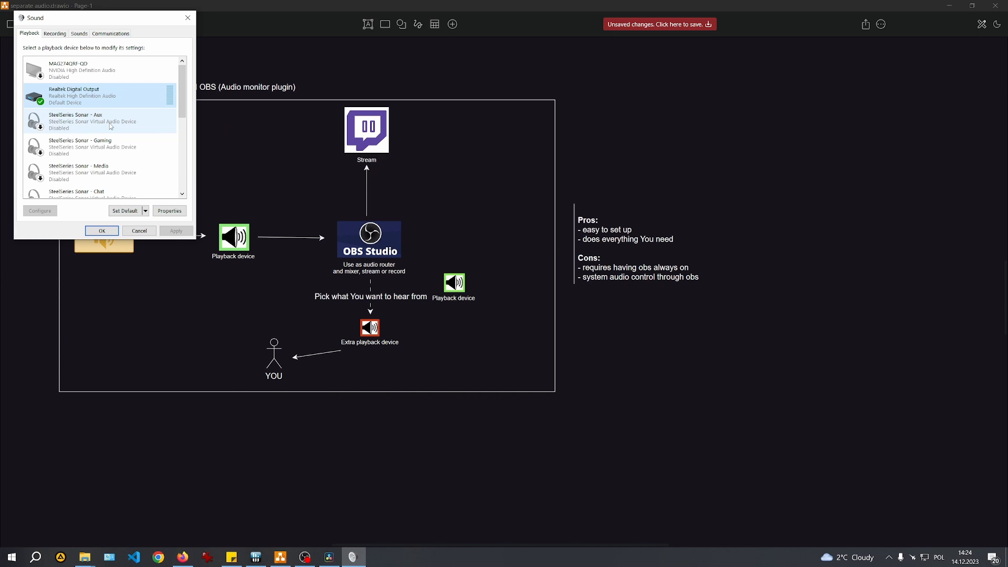
left_click(102, 231)
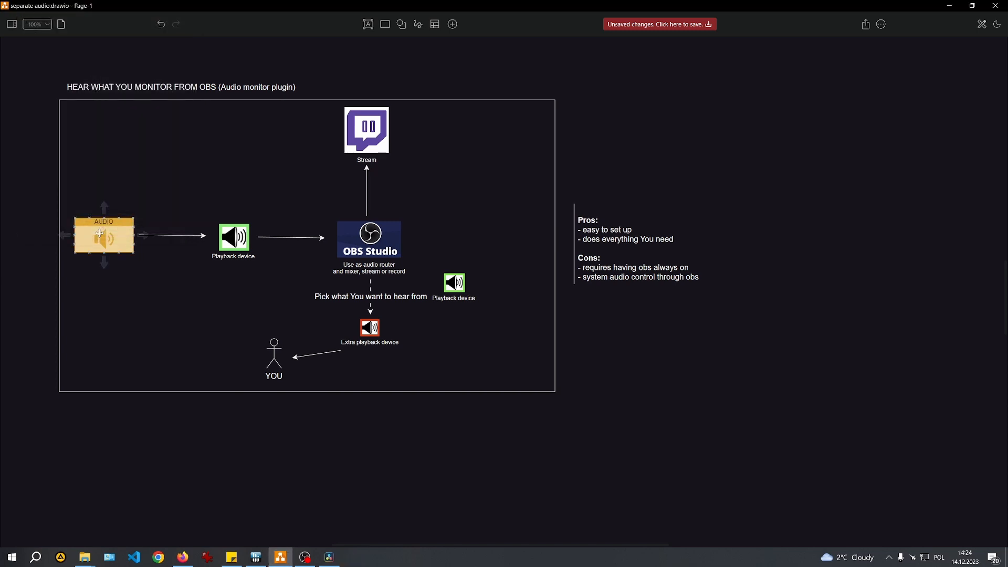
Examine the output device assignments in the Windows App volume and device preferences, and close Settings
left_click(891, 562)
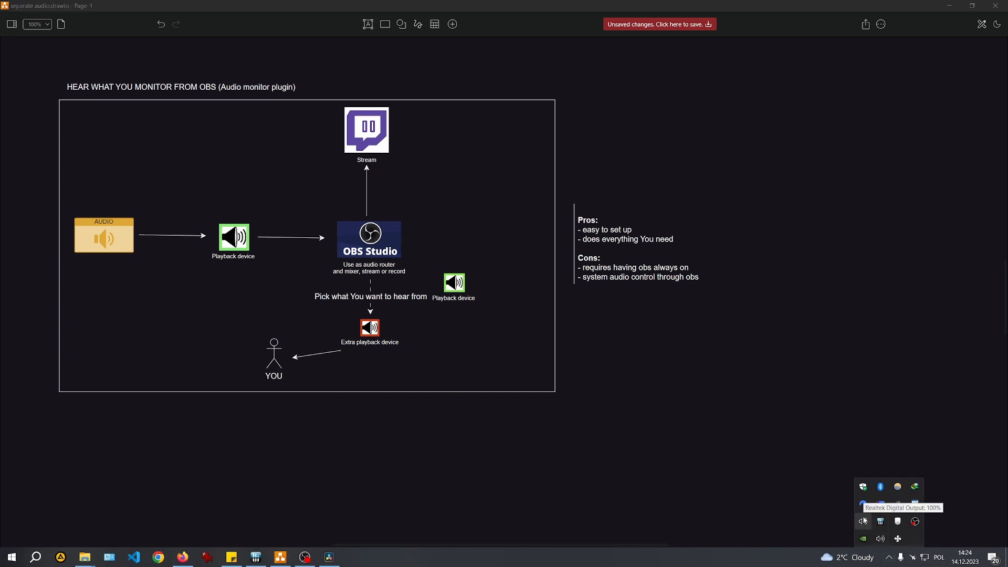
right_click(862, 522)
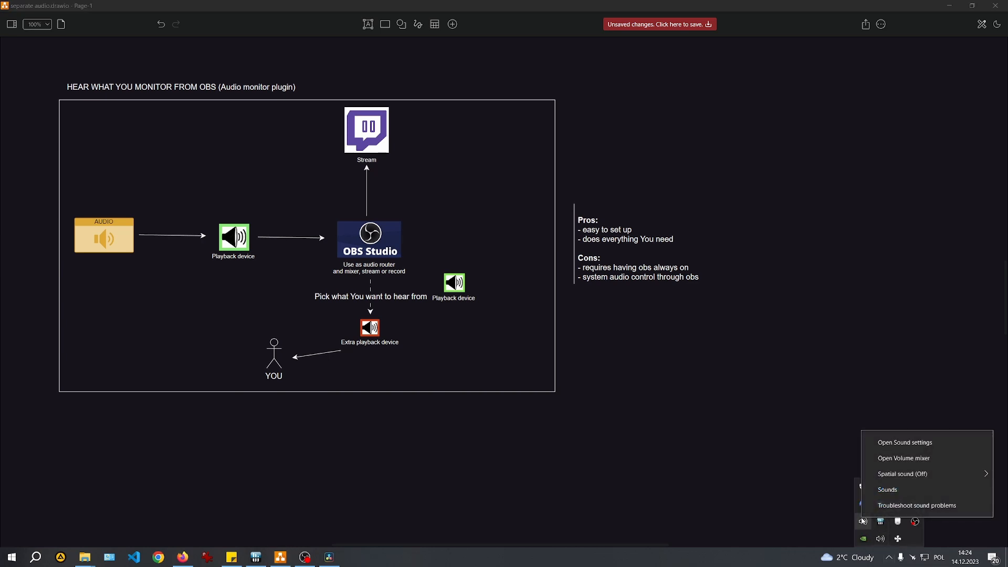
left_click(924, 444)
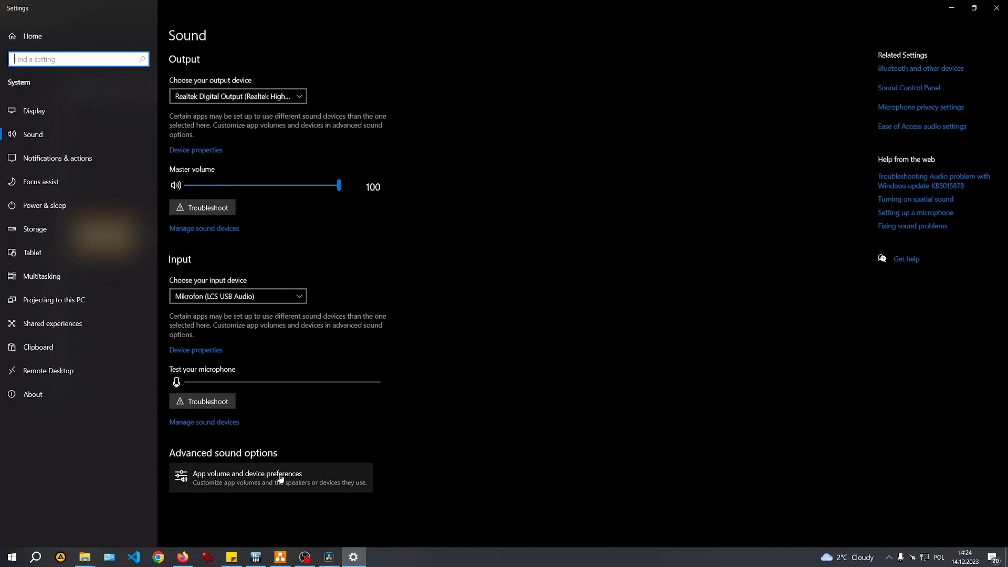
left_click(281, 479)
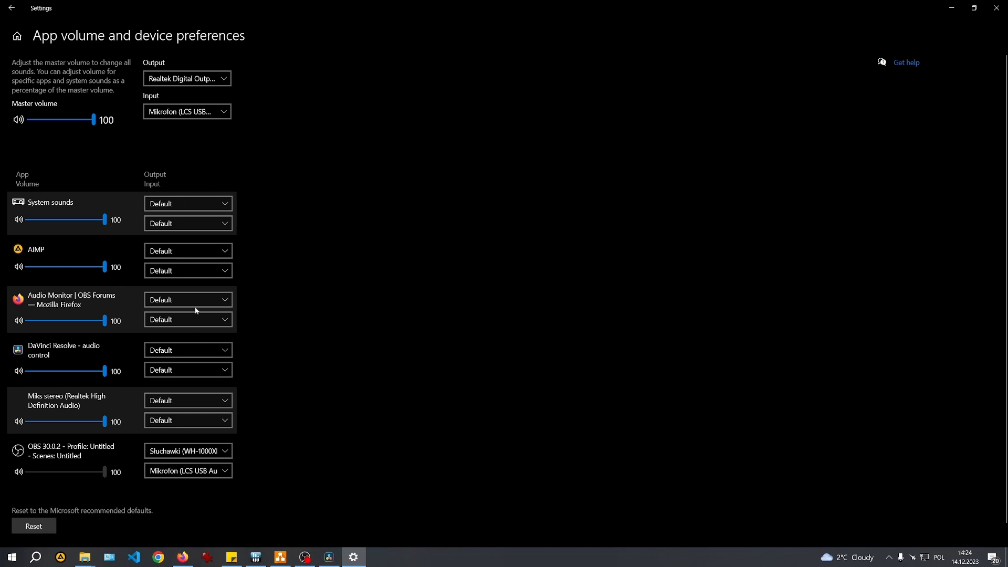
left_click(228, 79)
left_click(229, 82)
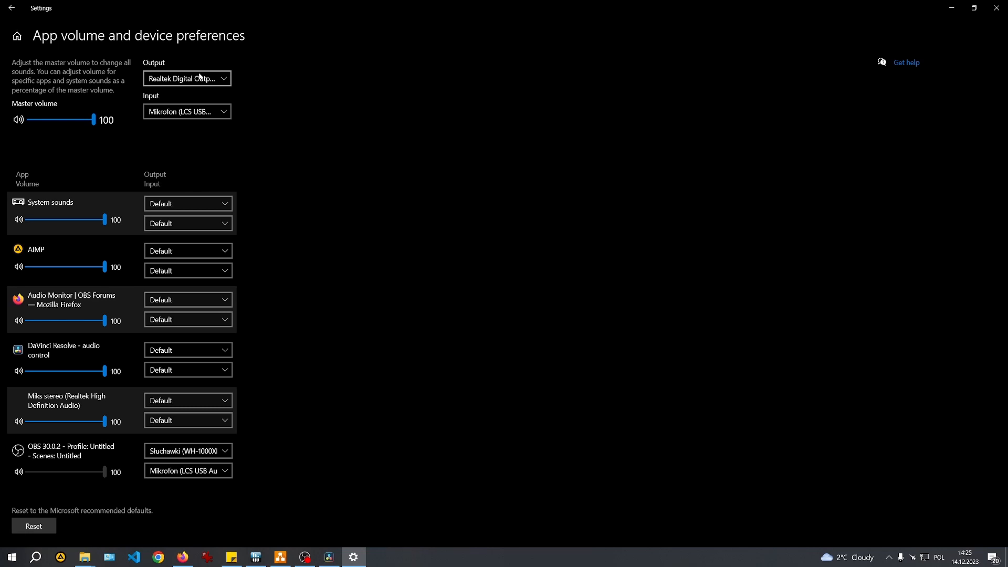
left_click(996, 8)
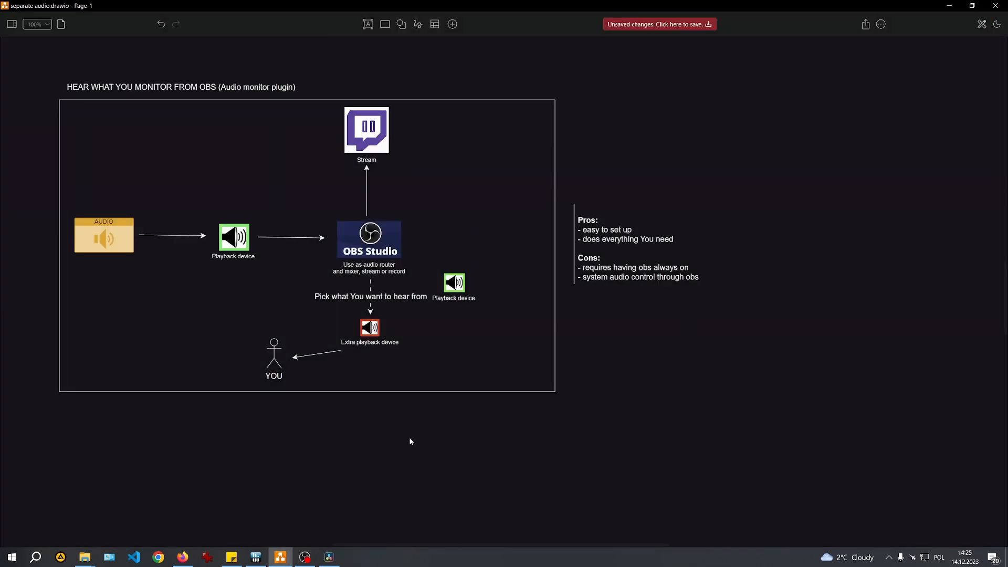
Start playback of the NCS music video on YouTube in Firefox and return to OBS
left_click(310, 554)
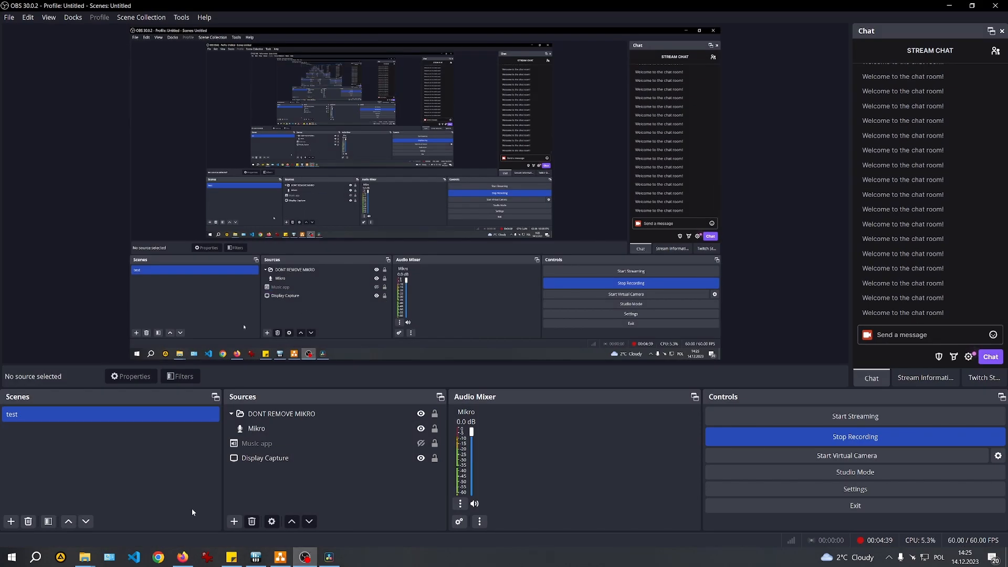
mouse_move(183, 556)
left_click(198, 539)
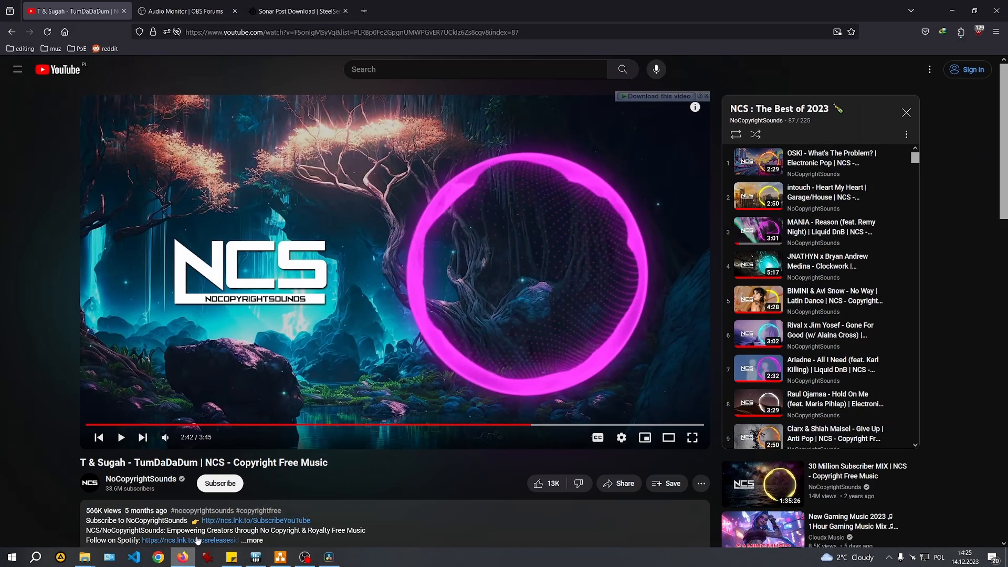
left_click(427, 244)
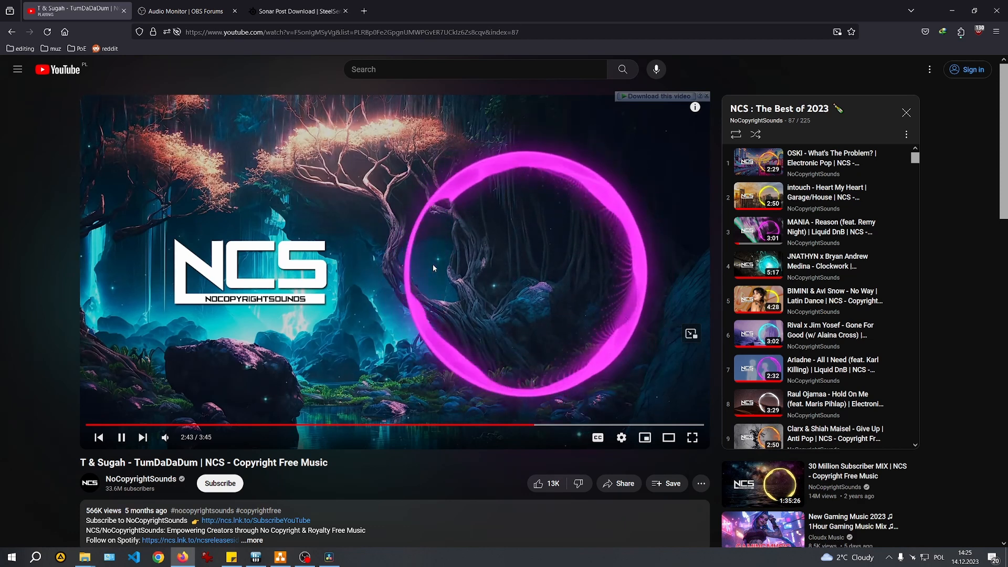
left_click(950, 9)
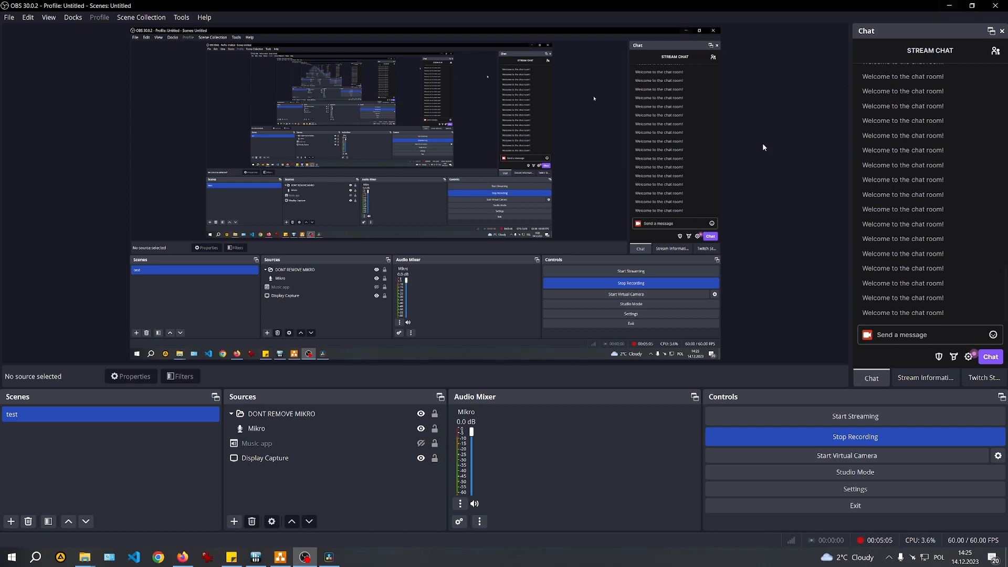
Try to create a new Application Audio Capture (BETA) source and choose the application window it captures
right_click(302, 496)
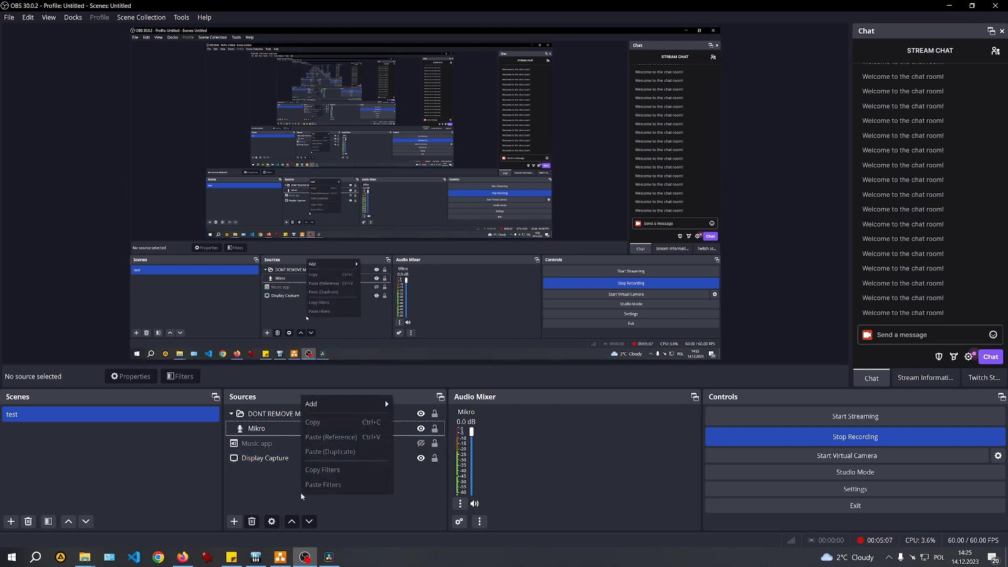
mouse_move(370, 408)
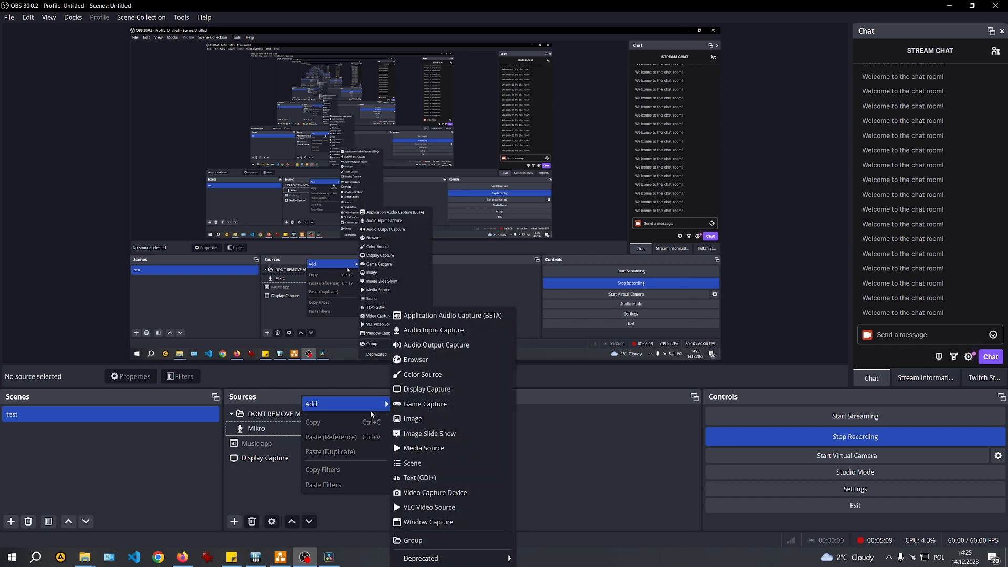
left_click(477, 316)
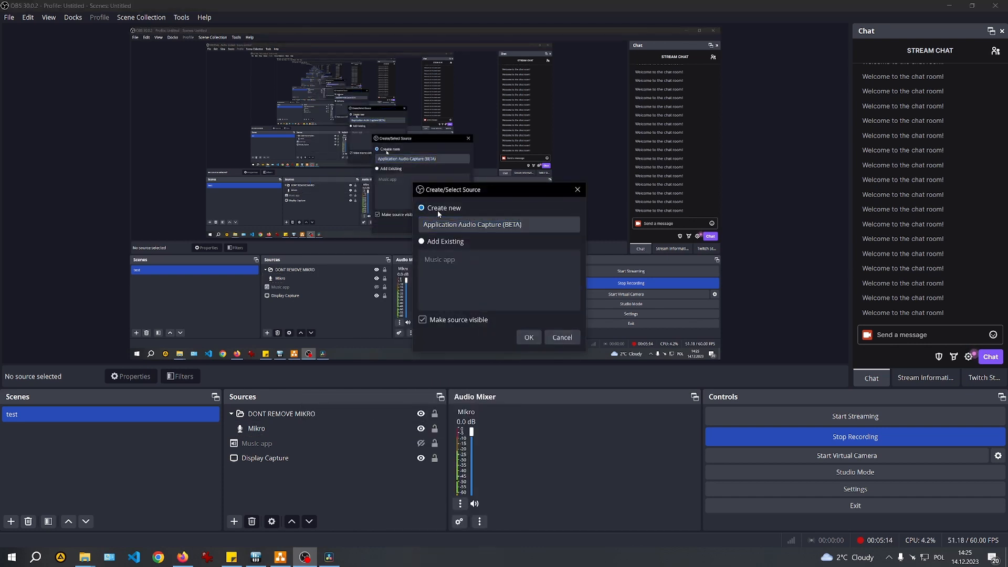
left_click(535, 337)
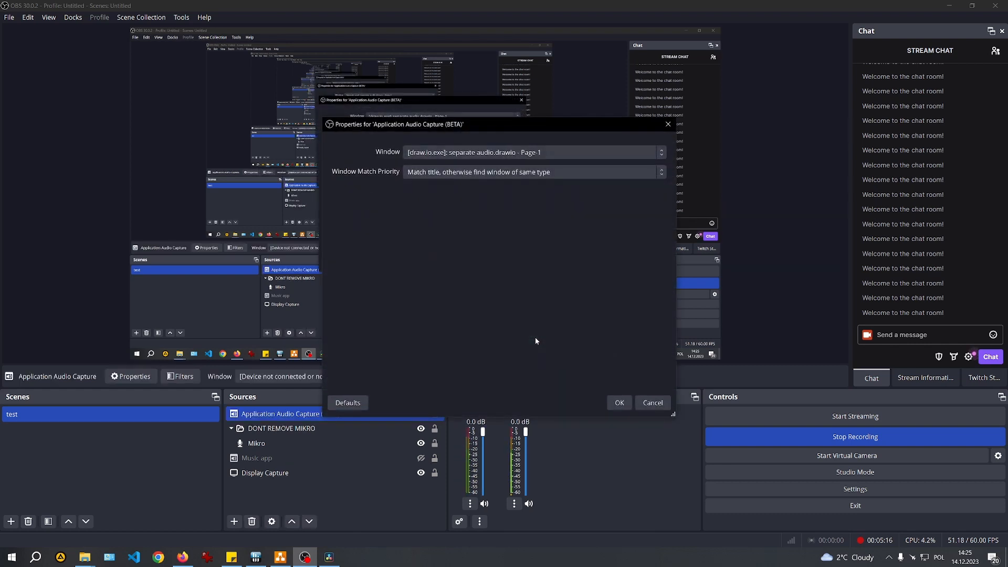
left_click(551, 154)
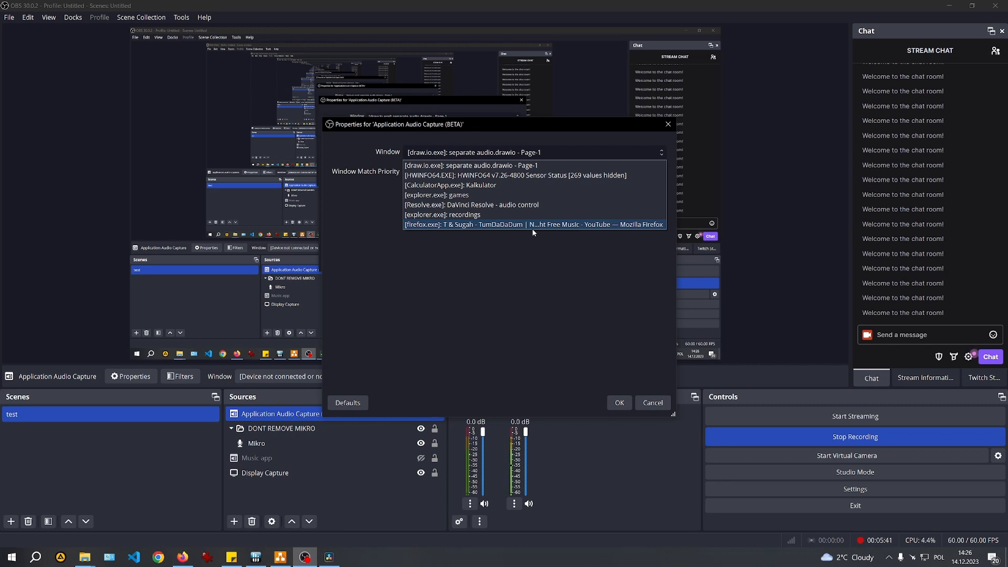
left_click(506, 175)
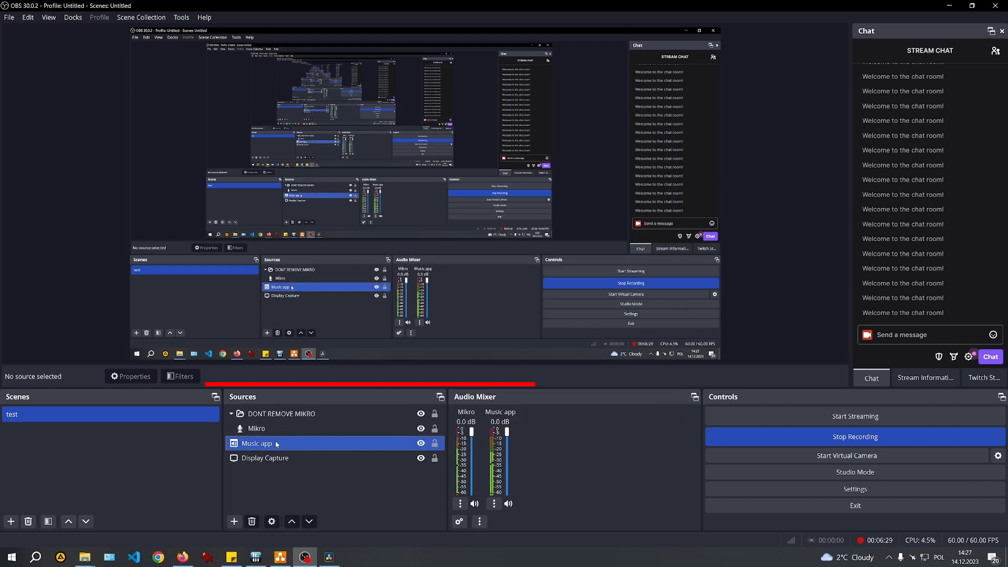
Check the Music app source's captured window and its monitoring and track settings in Advanced Audio Properties
left_click(277, 444)
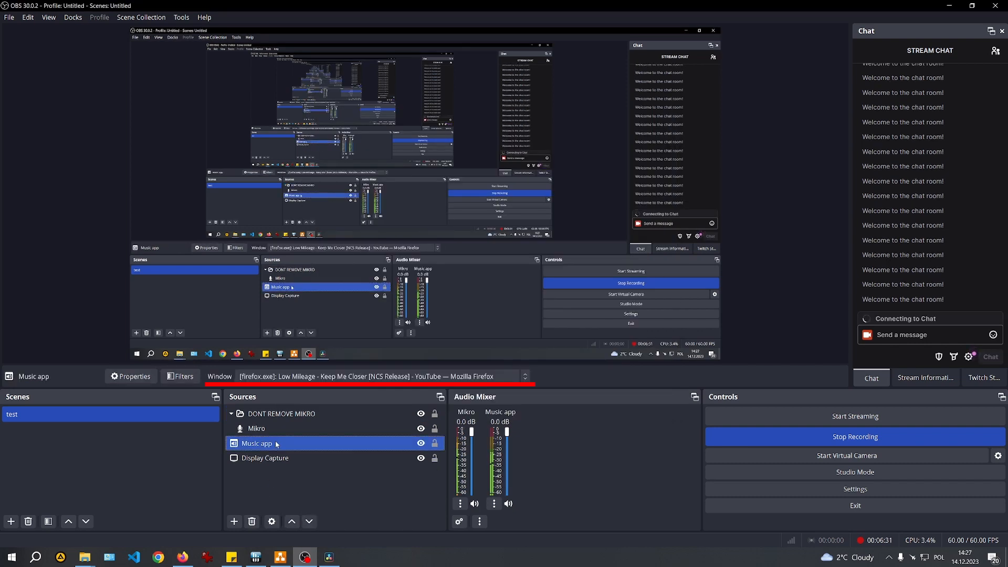
left_click(460, 520)
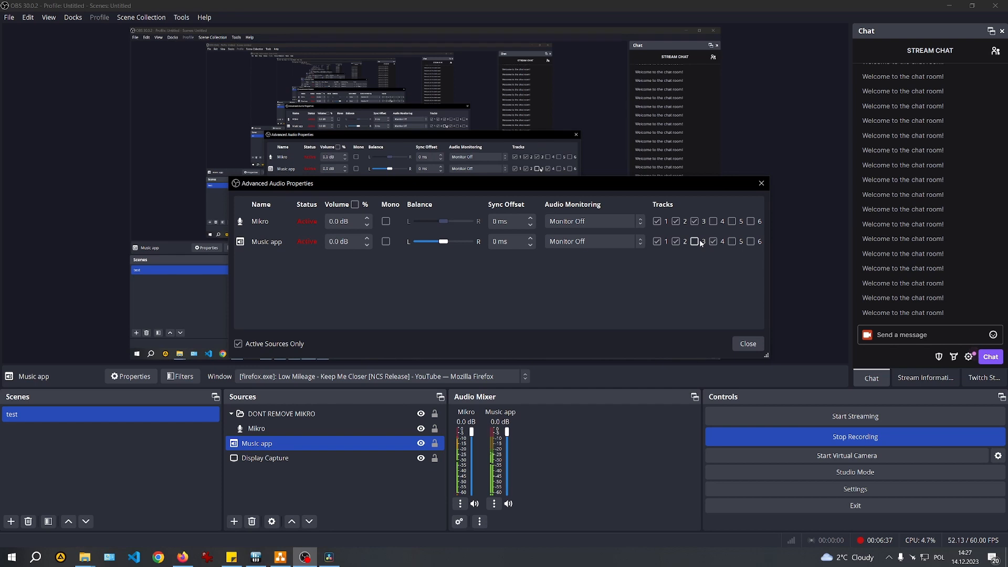
left_click(748, 344)
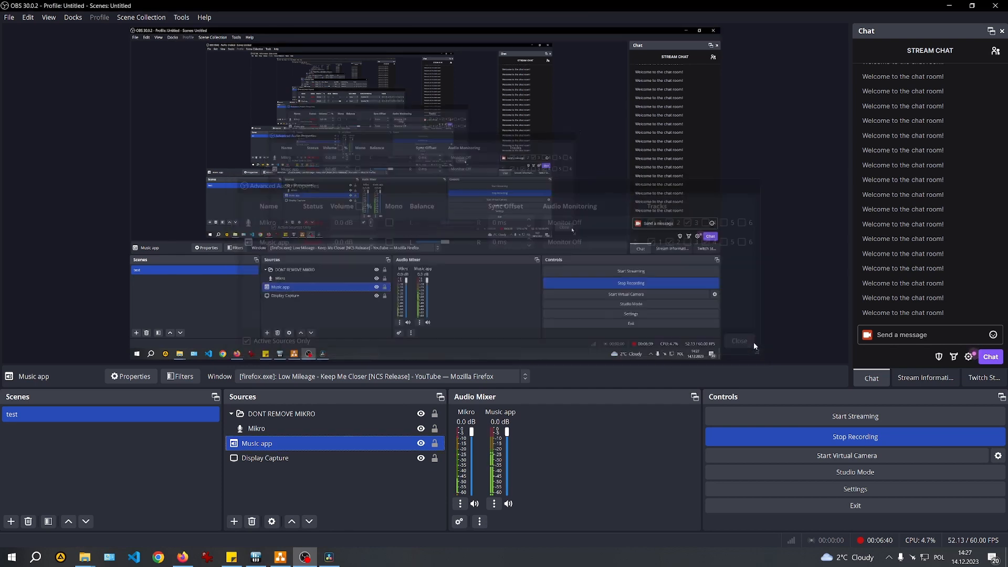
Add an Audio Monitor filter to the Music app source, keeping the default filter name
left_click(494, 504)
left_click(518, 465)
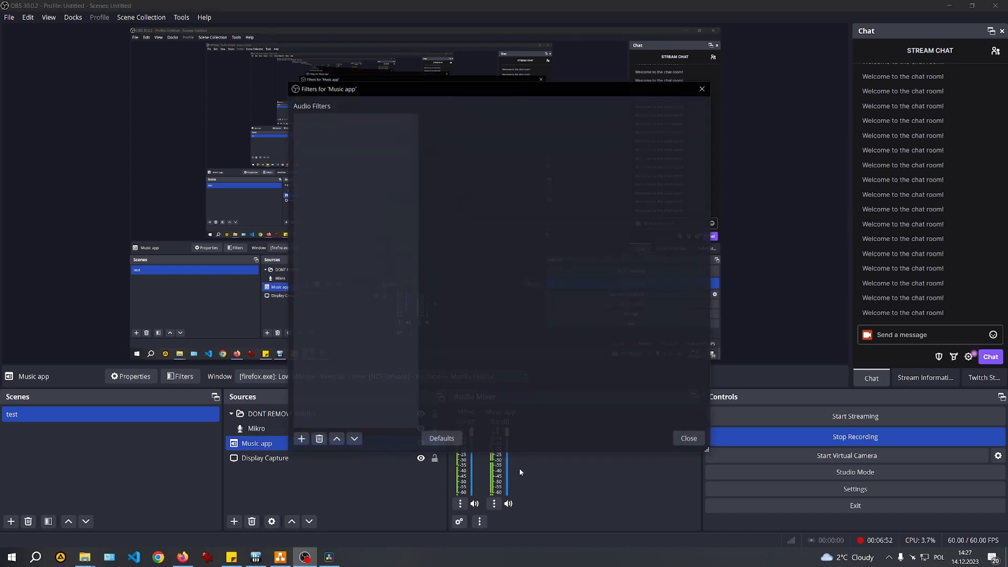
left_click(306, 440)
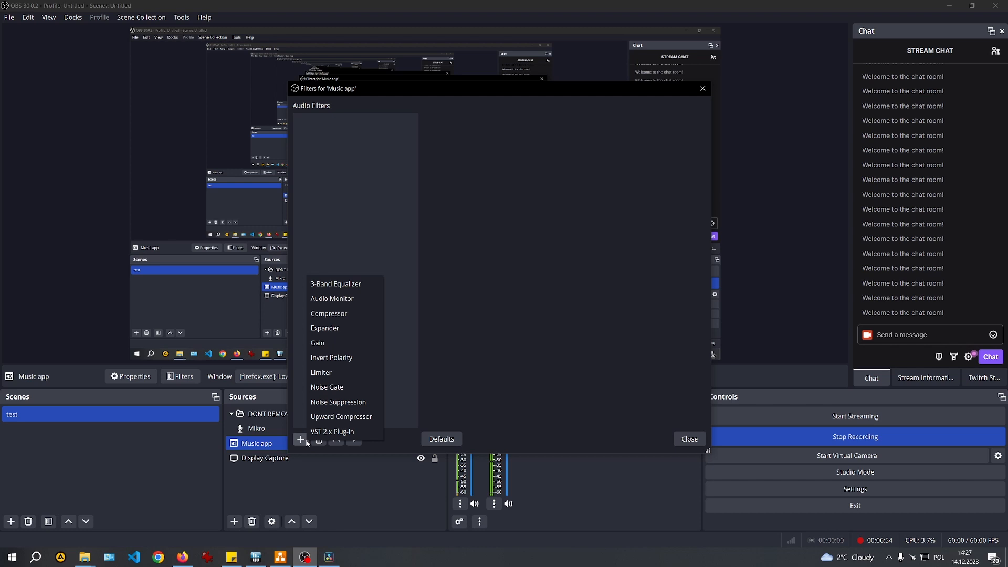
left_click(342, 299)
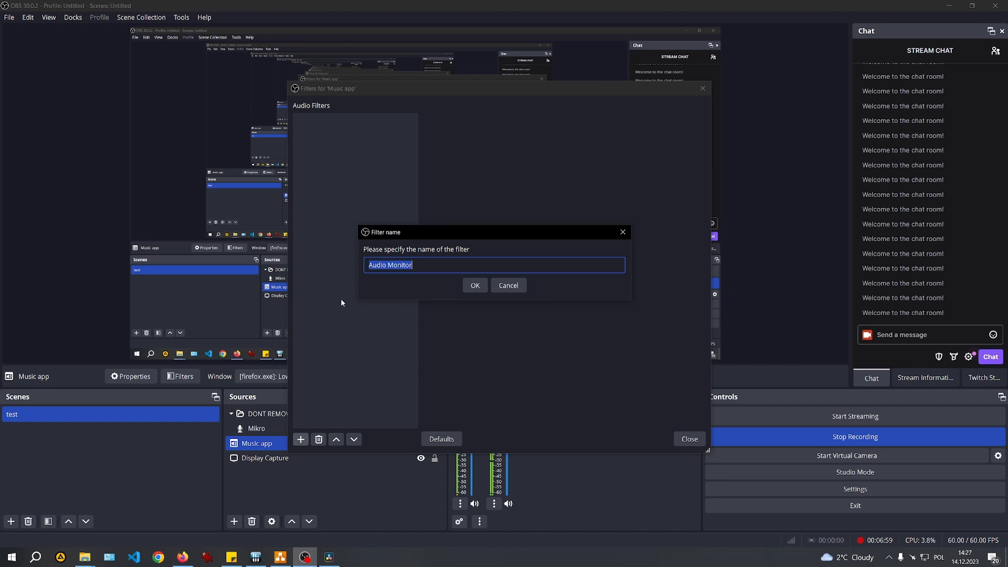
left_click(475, 285)
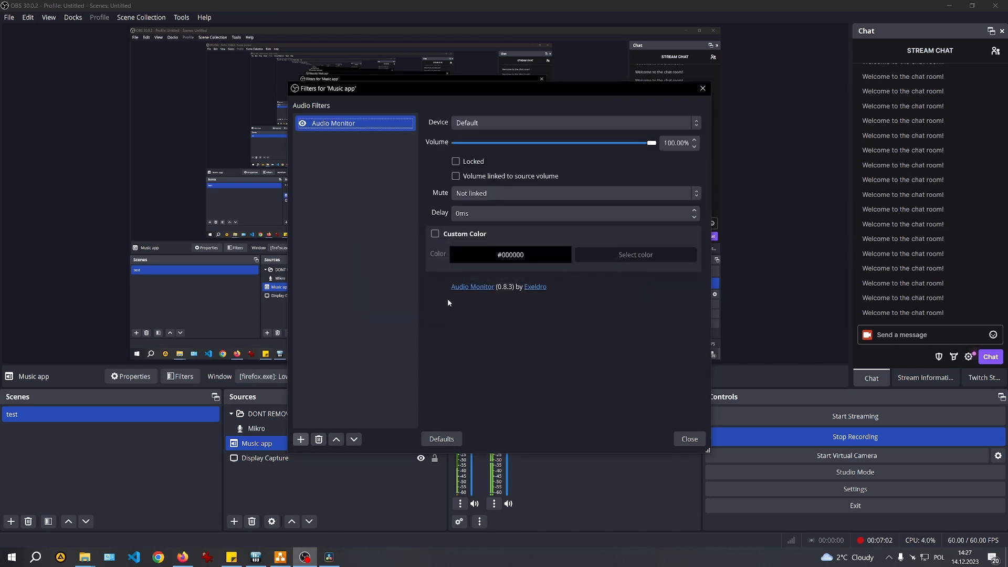
Set the Audio Monitor filter's device to Słuchawki (WH-1000XM4 Stereo), keep its volume at 100%, and close the filters window
left_click(492, 120)
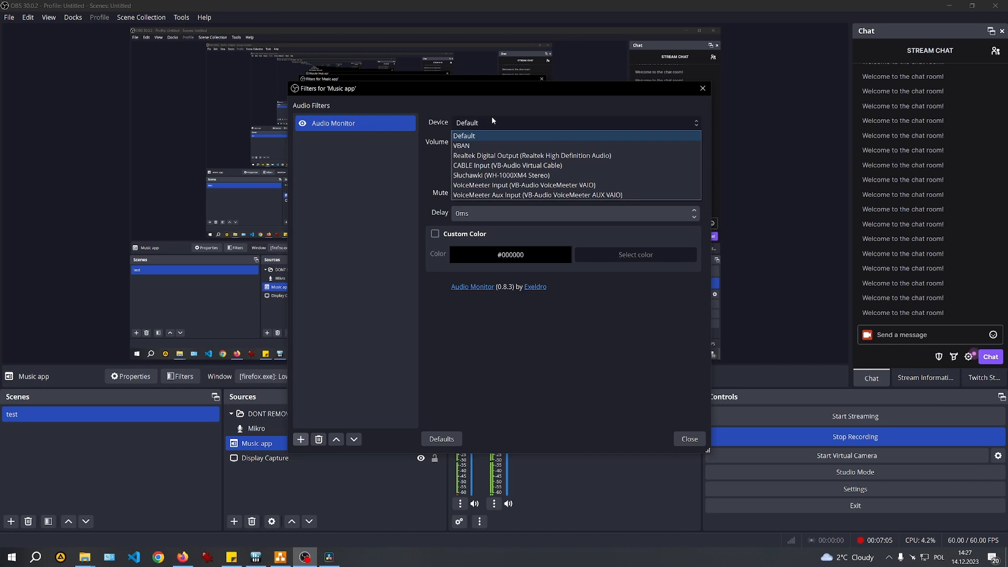
left_click(477, 176)
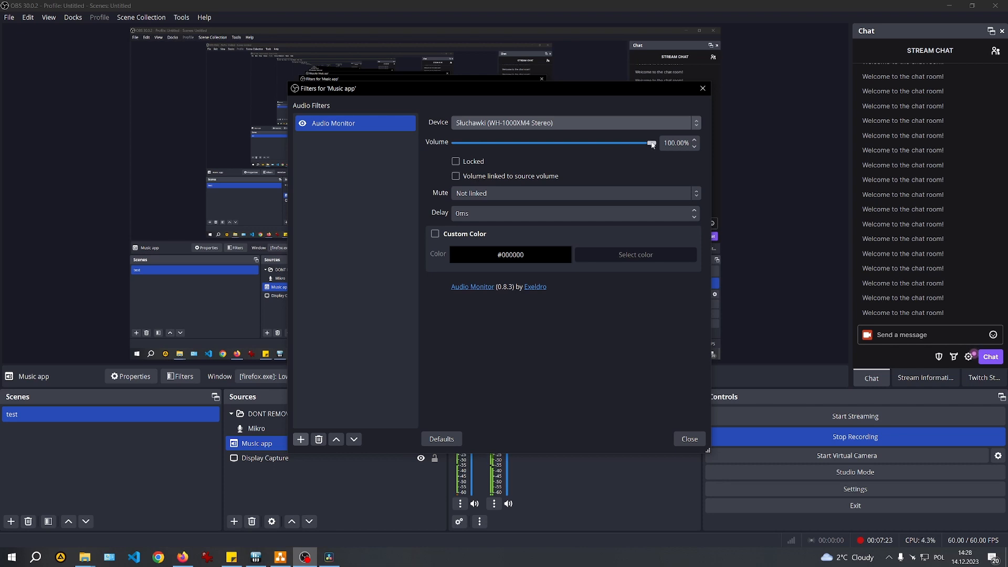
mouse_move(651, 144)
left_mouse_down()
mouse_move(482, 145)
mouse_move(654, 155)
left_mouse_up()
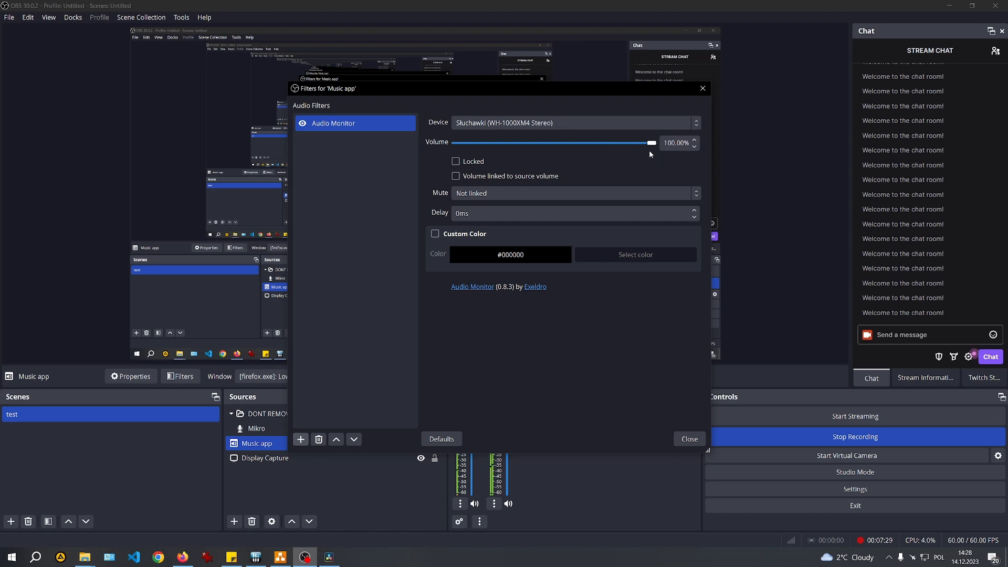
left_click(358, 182)
left_click(689, 439)
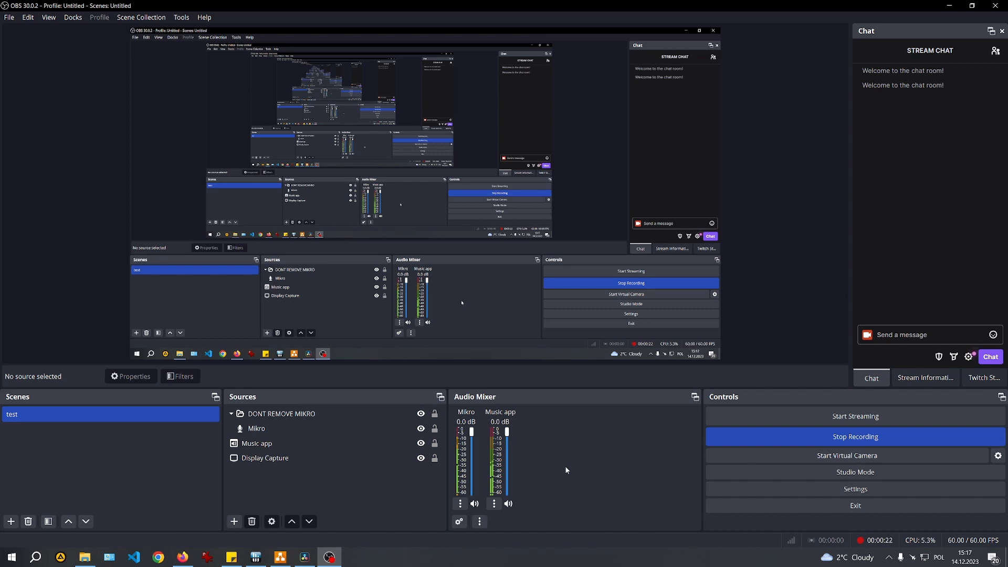
Show the Audio Monitor dock in the OBS window
left_click(74, 17)
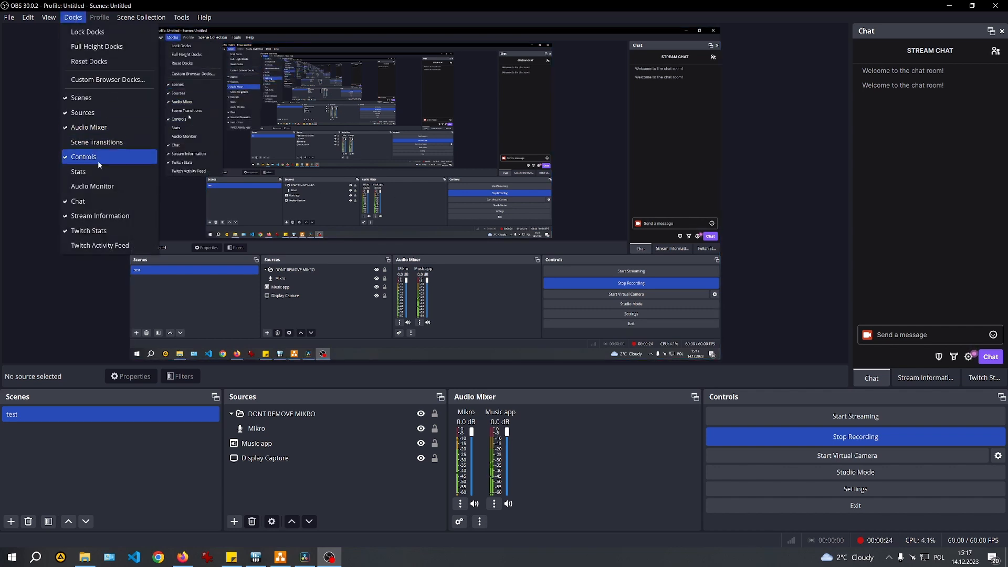
left_click(87, 189)
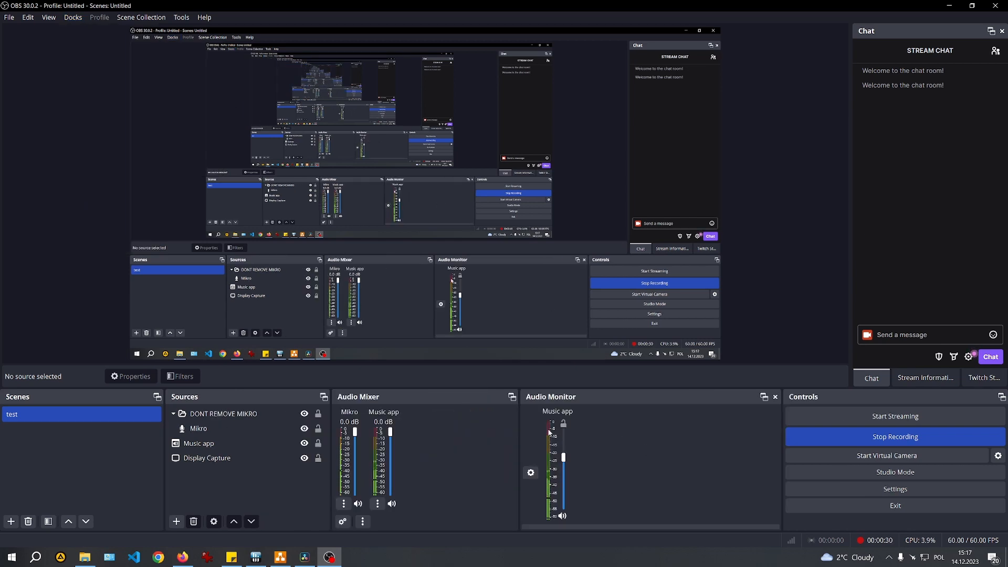
Set the volume of the Music app source's Audio Monitor filter to 68% and close the filters window
left_click(381, 503)
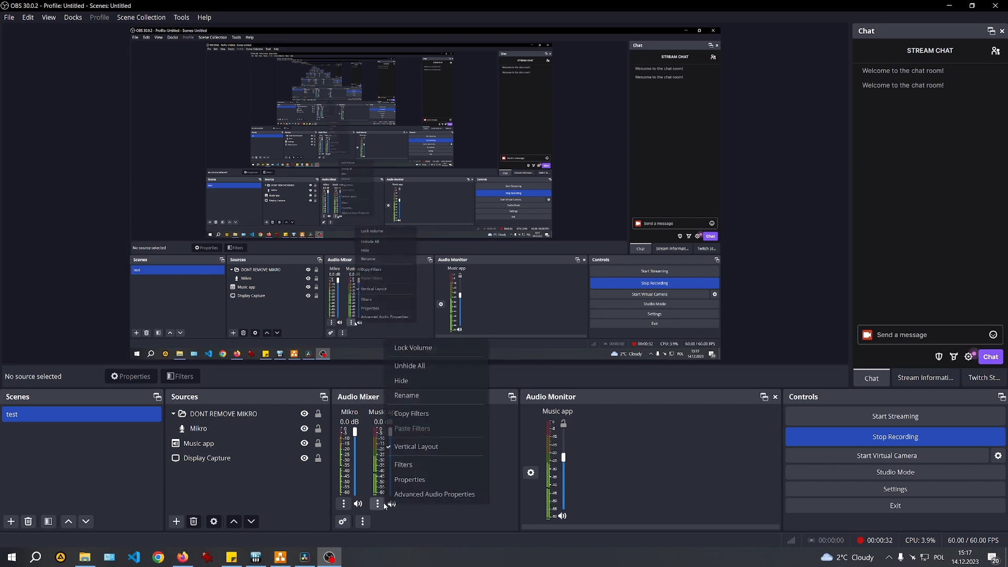
left_click(420, 460)
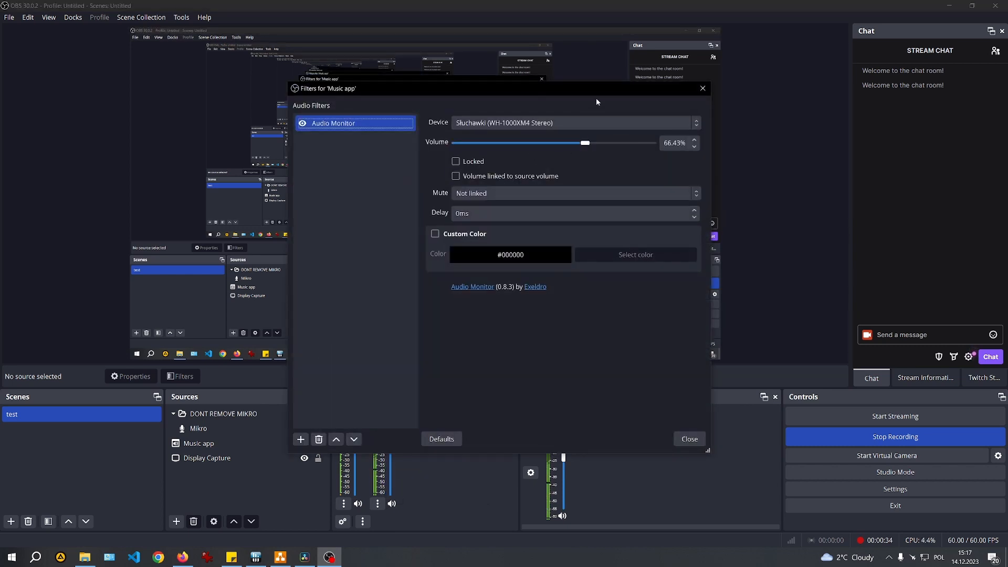
left_click_drag(582, 87, 380, 19)
mouse_move(396, 75)
left_mouse_down()
mouse_move(437, 75)
mouse_move(388, 75)
left_mouse_up()
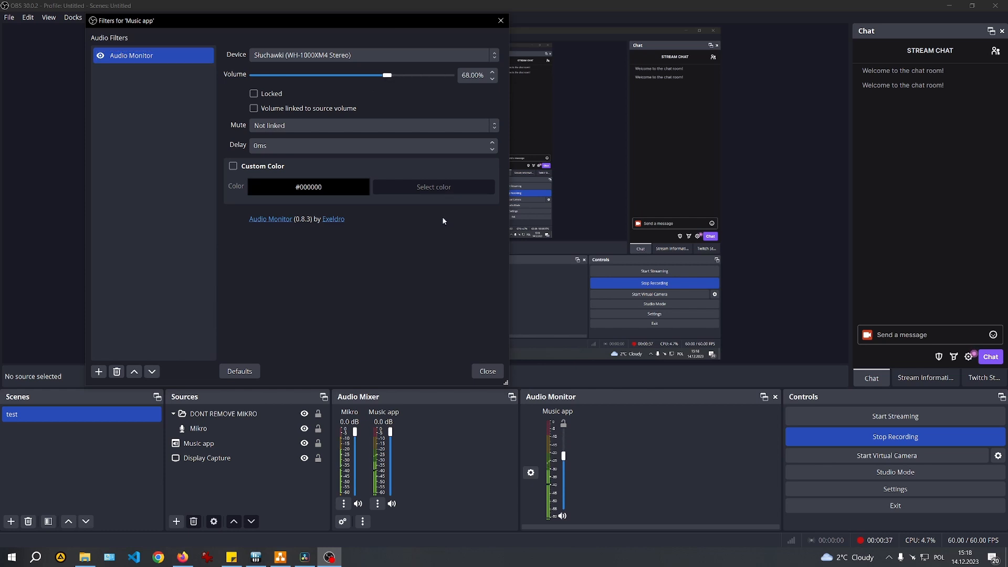
left_click(488, 371)
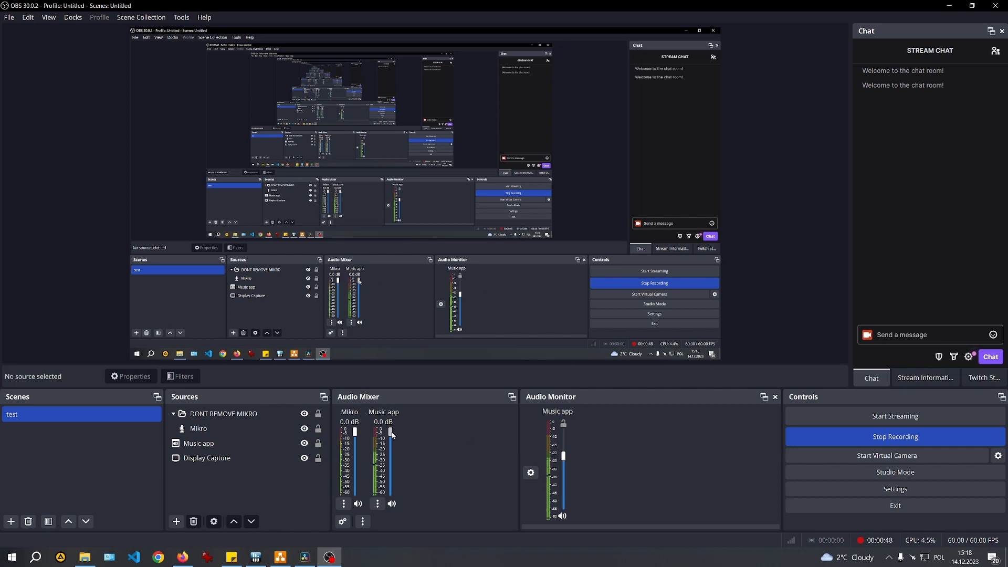
Show the output slider in the Audio Monitor dock and slightly adjust the Music app's headphone output level
mouse_move(390, 431)
left_mouse_down()
mouse_move(397, 489)
mouse_move(404, 432)
left_mouse_up()
mouse_move(565, 464)
left_mouse_down()
mouse_move(563, 478)
mouse_move(570, 446)
mouse_move(568, 458)
left_mouse_up()
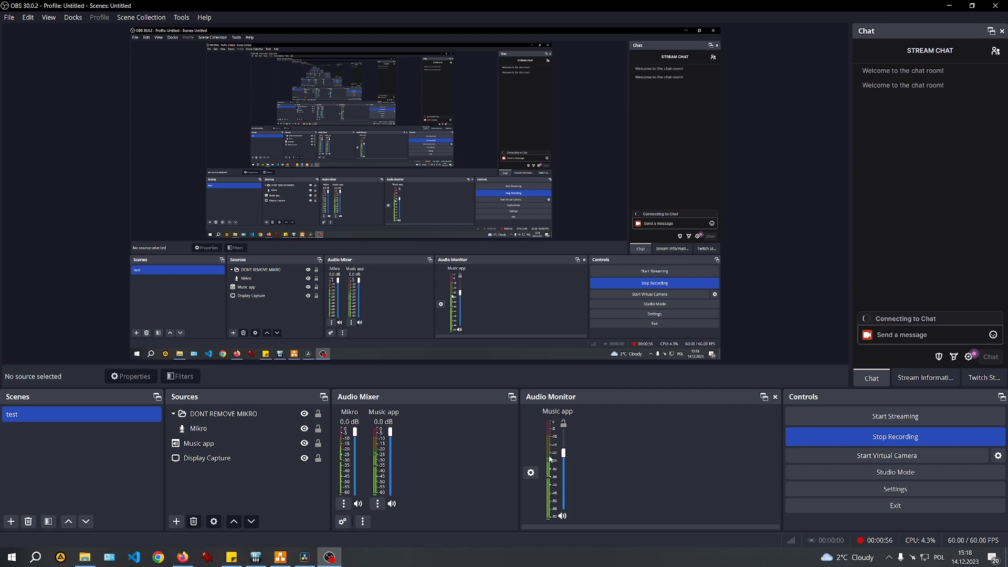
right_click(550, 458)
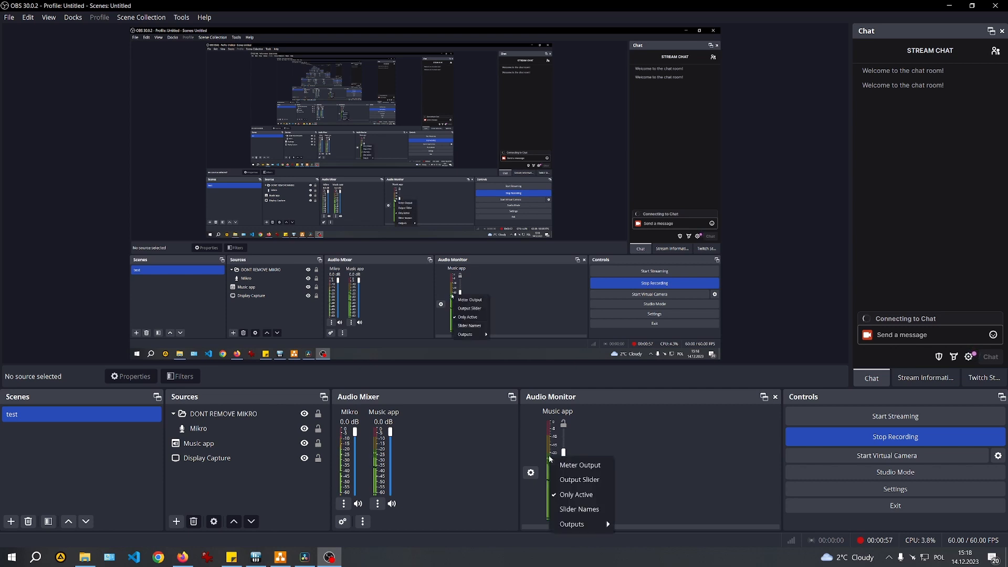
left_click(567, 479)
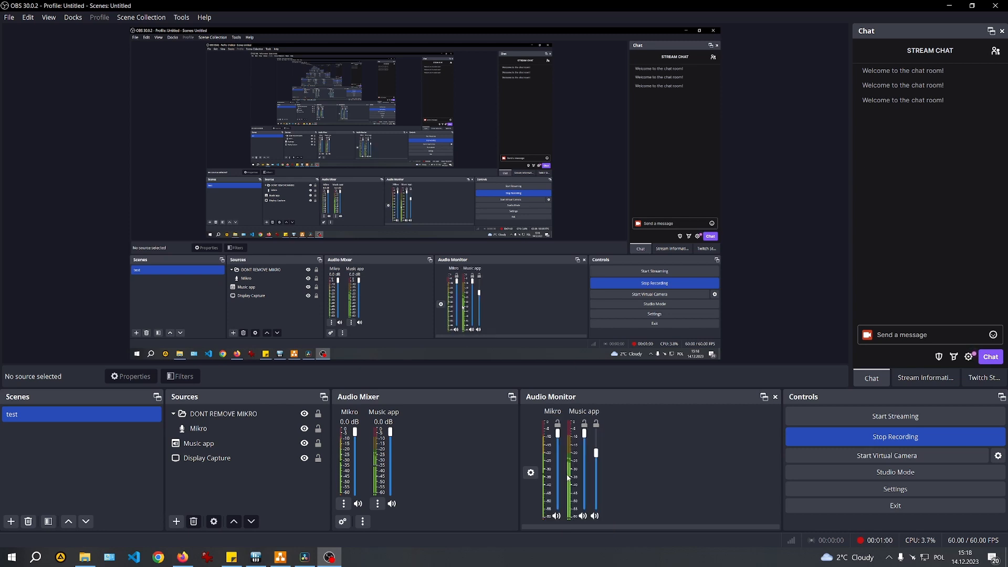
left_click_drag(585, 433, 597, 460)
Switch the Windows playback device to Słuchawki (WH-1000XM4 Stereo)
left_click(888, 558)
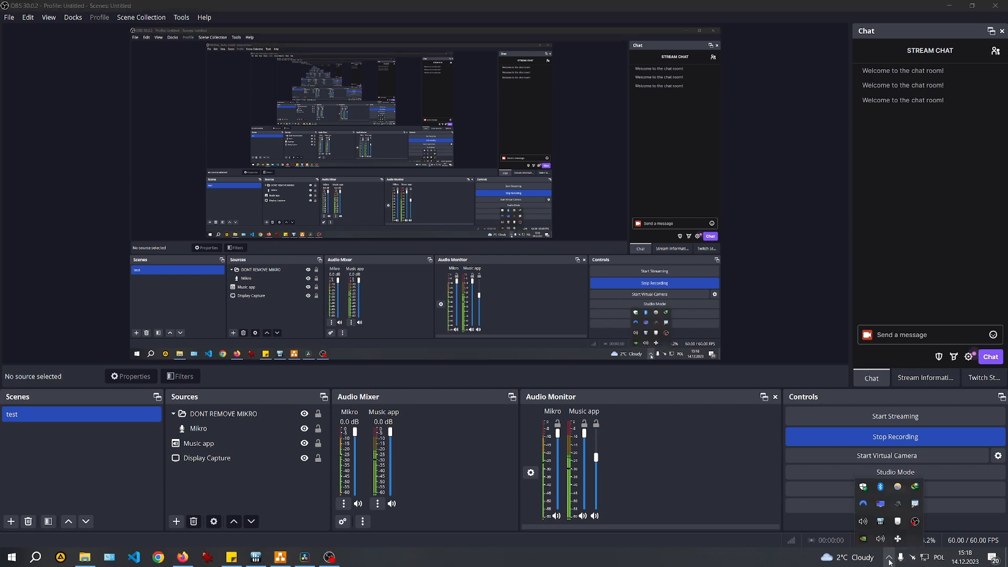
left_click(880, 539)
left_click(888, 560)
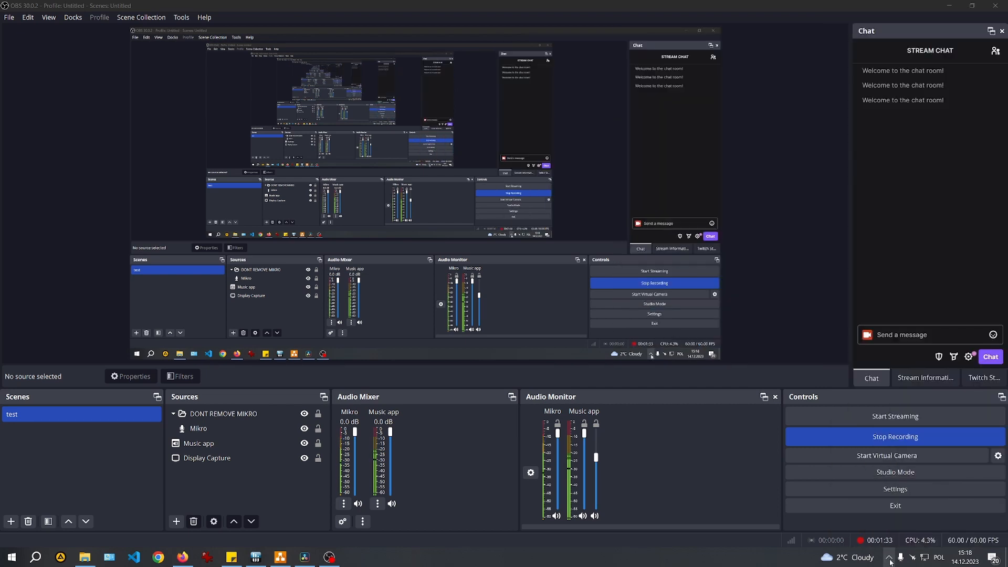
left_click(889, 555)
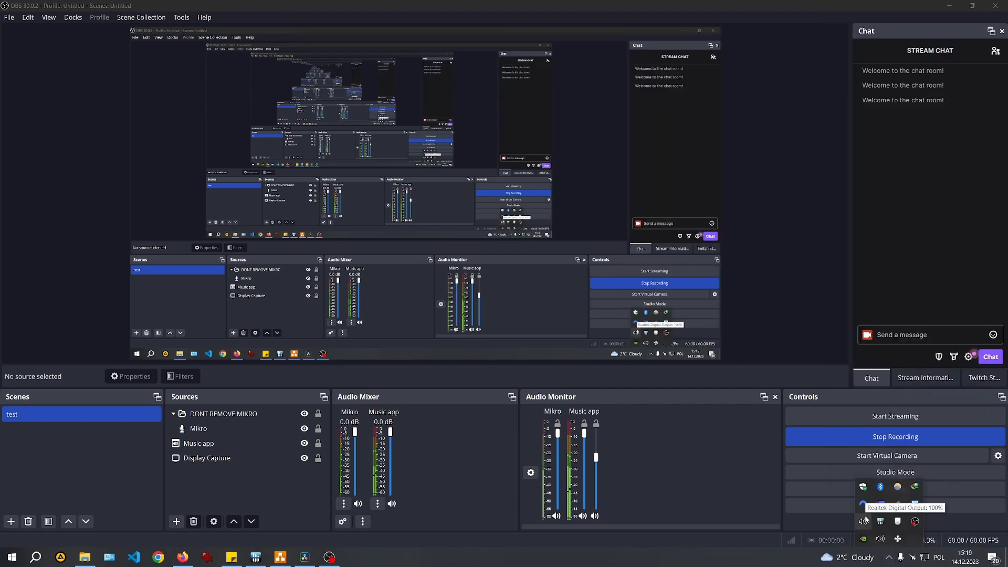
left_click(864, 505)
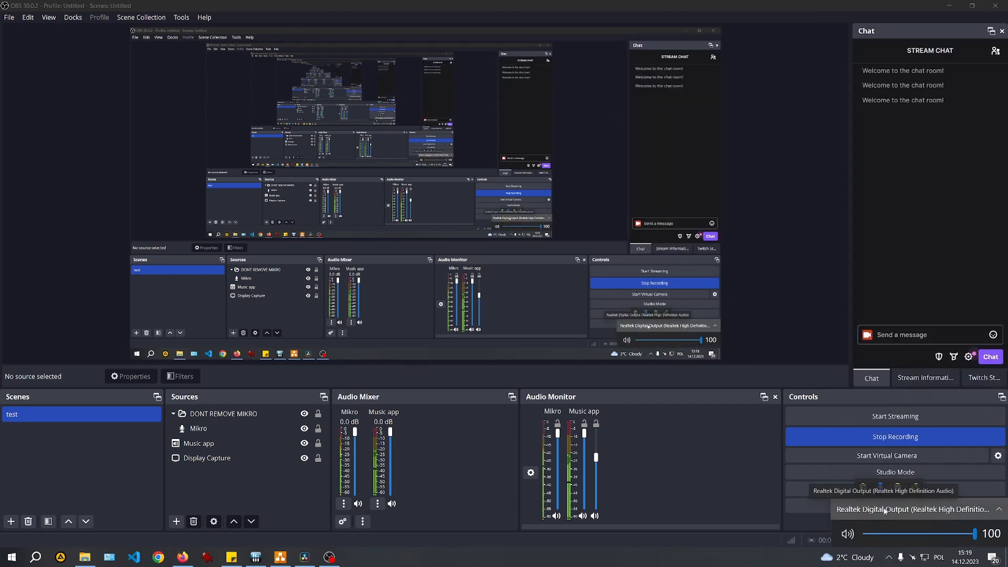
left_click(884, 509)
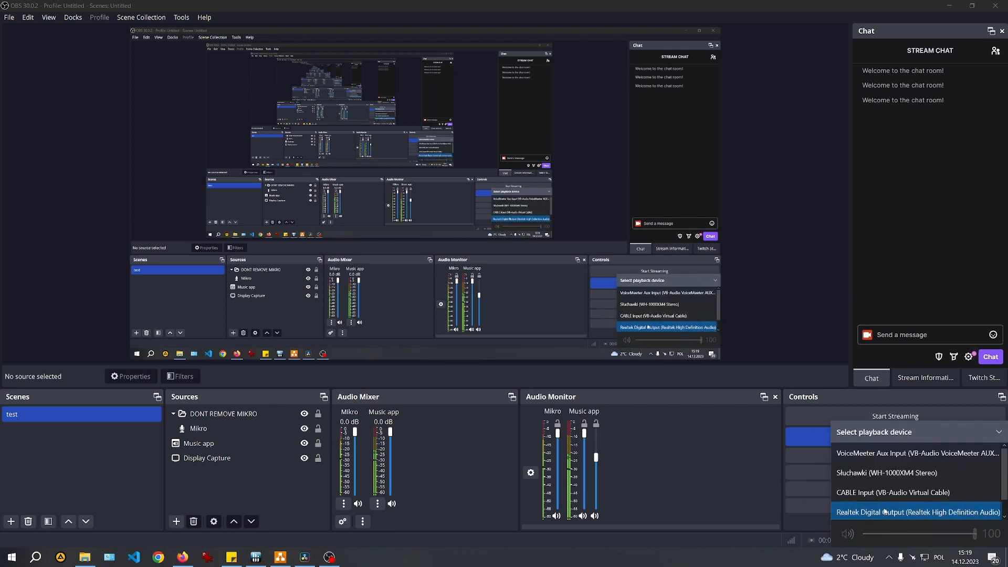
left_click(864, 473)
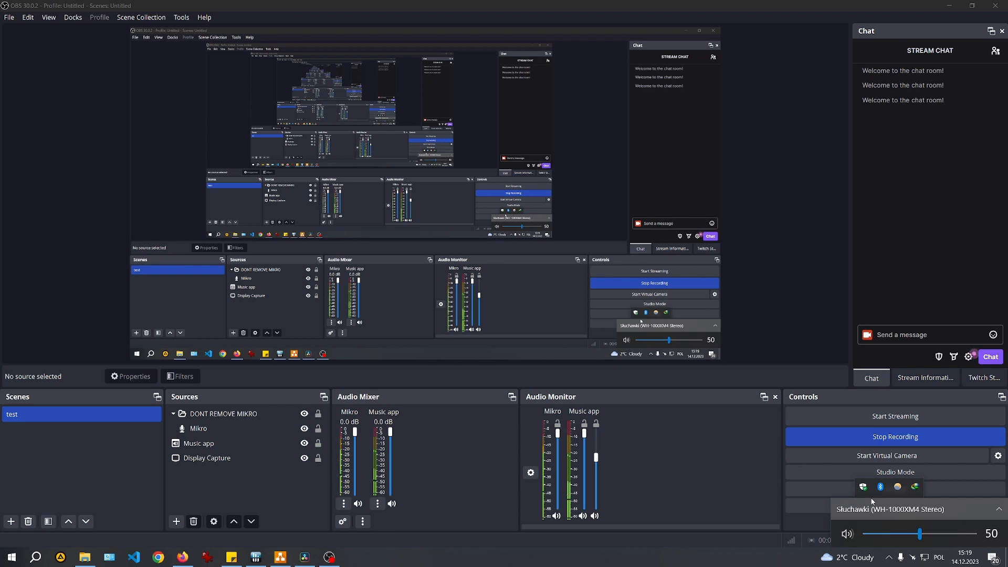
Set Firefox's volume on the Słuchawki (WH-1000XM4 Stereo) device to 63 in the per-app volume mixer and close it
left_click(892, 559)
left_click(891, 559)
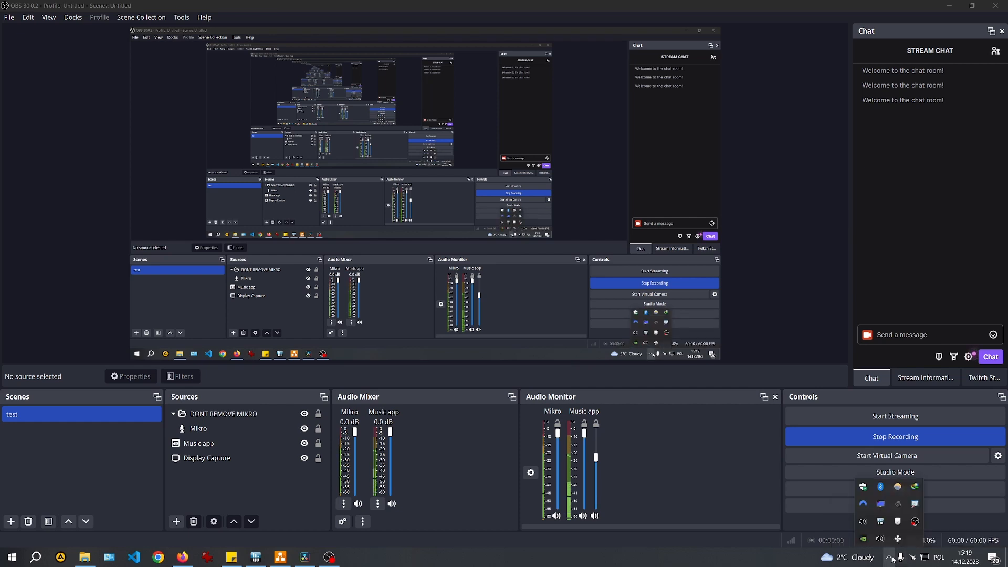
left_click(881, 541)
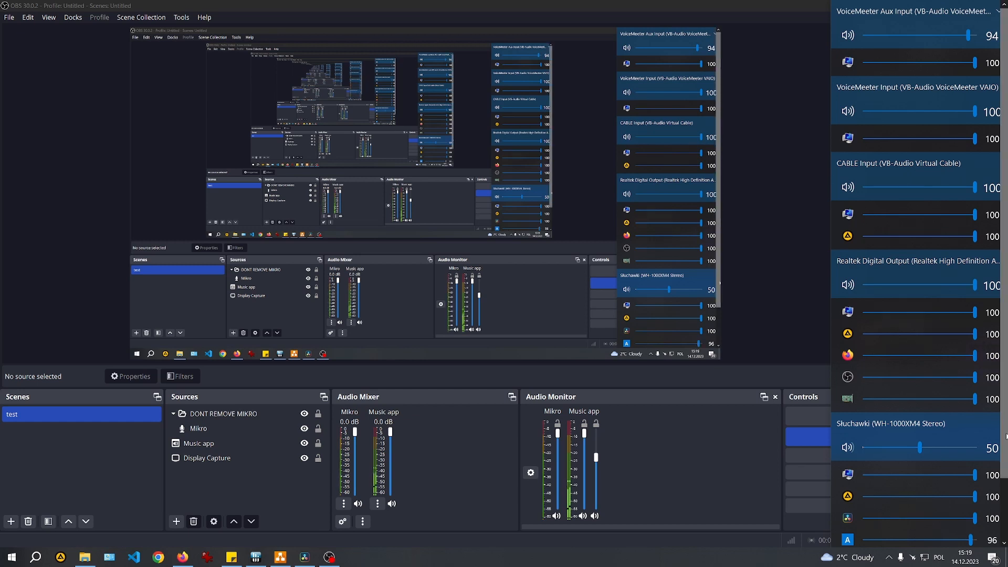
scroll(938, 503, "down", 2)
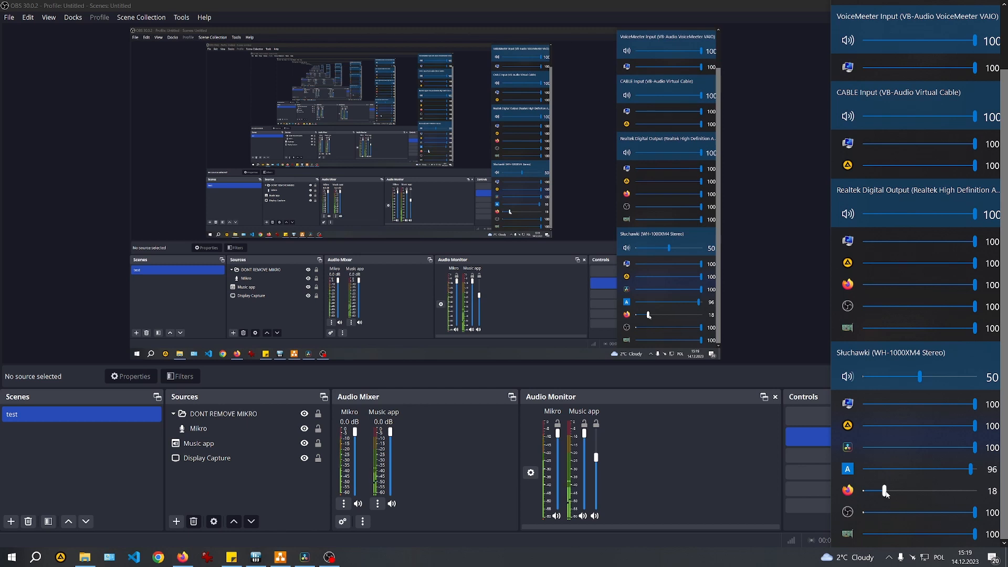
left_click_drag(885, 492, 934, 491)
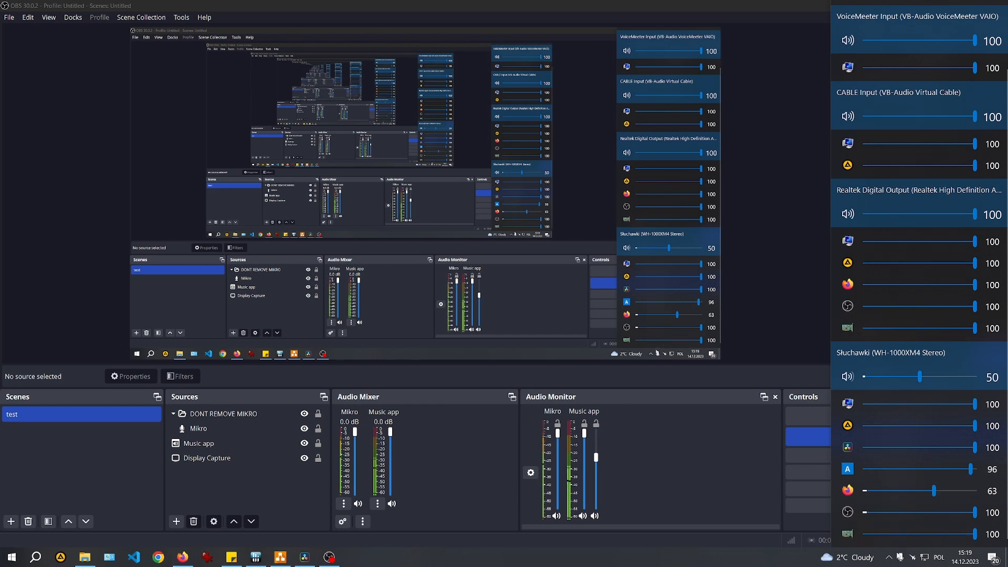
left_click(888, 557)
left_click(891, 557)
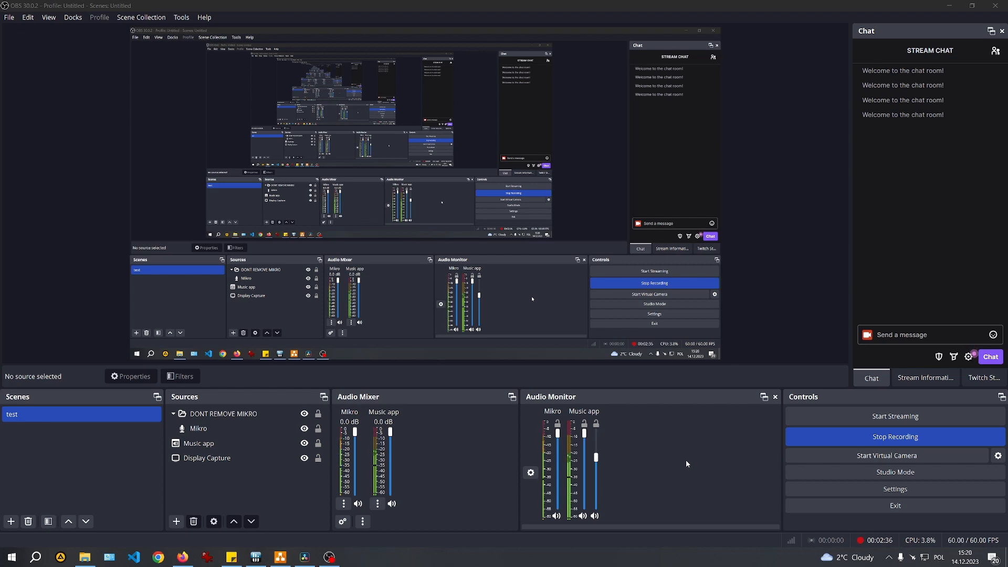
Switch the Windows playback device to Słuchawki (WH-1000XM4 Stereo) and back to Realtek Digital Output
left_click(889, 557)
left_click(861, 522)
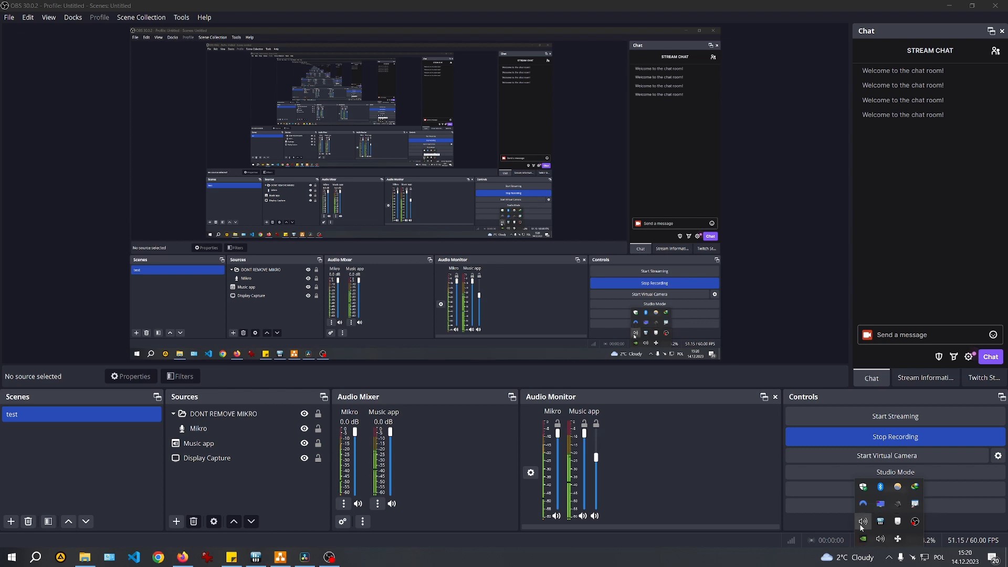
left_click(868, 519)
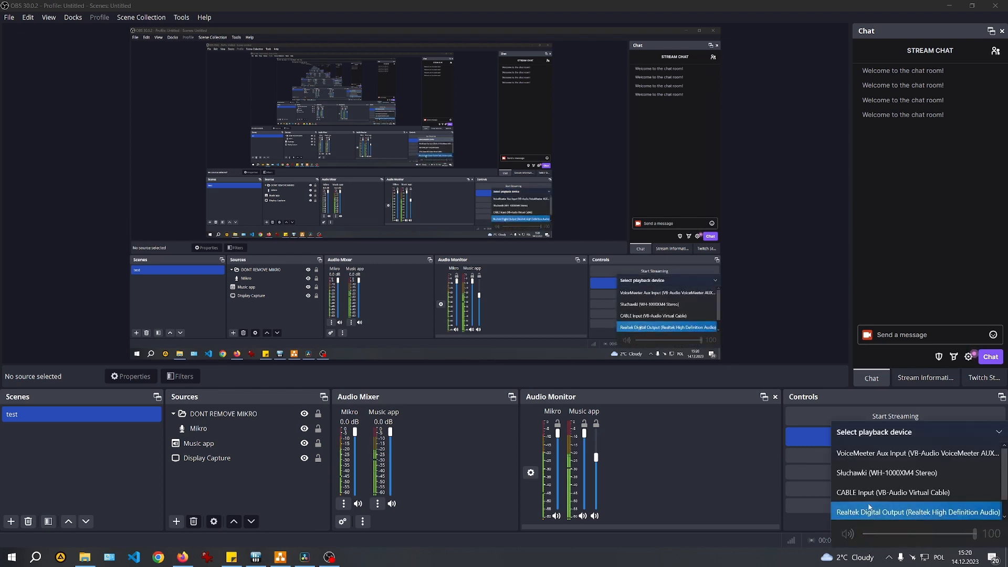
left_click(866, 471)
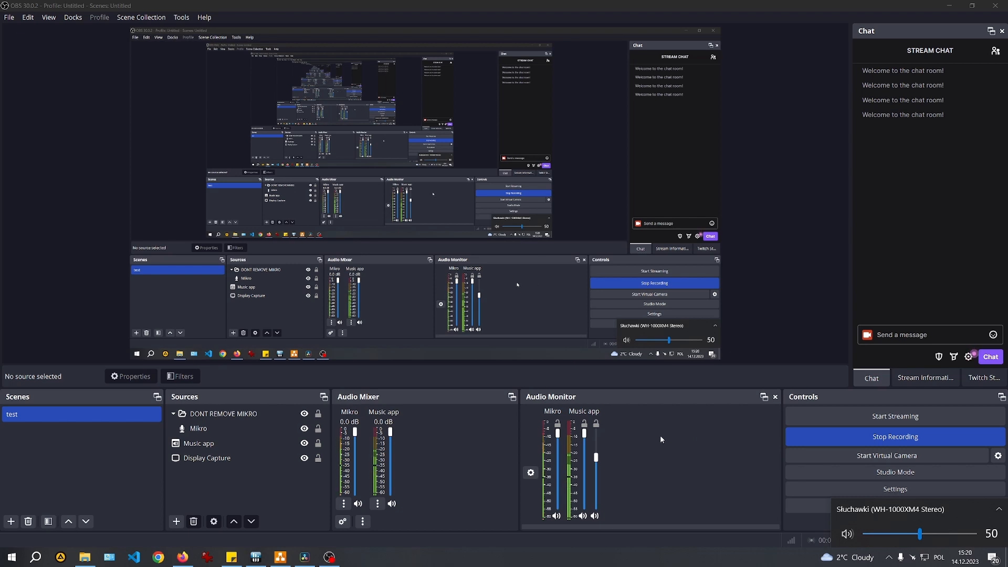
left_click(853, 508)
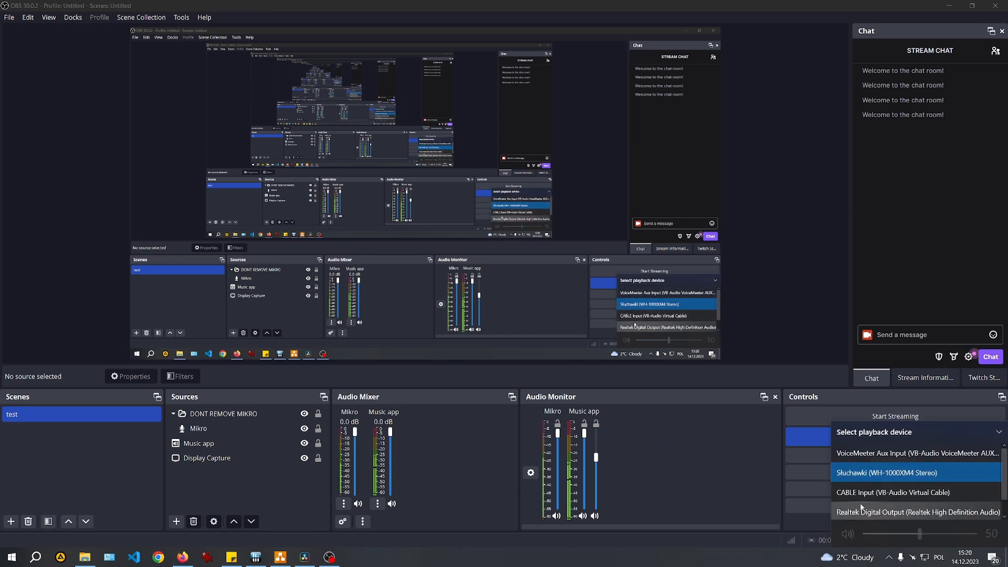
left_click(861, 510)
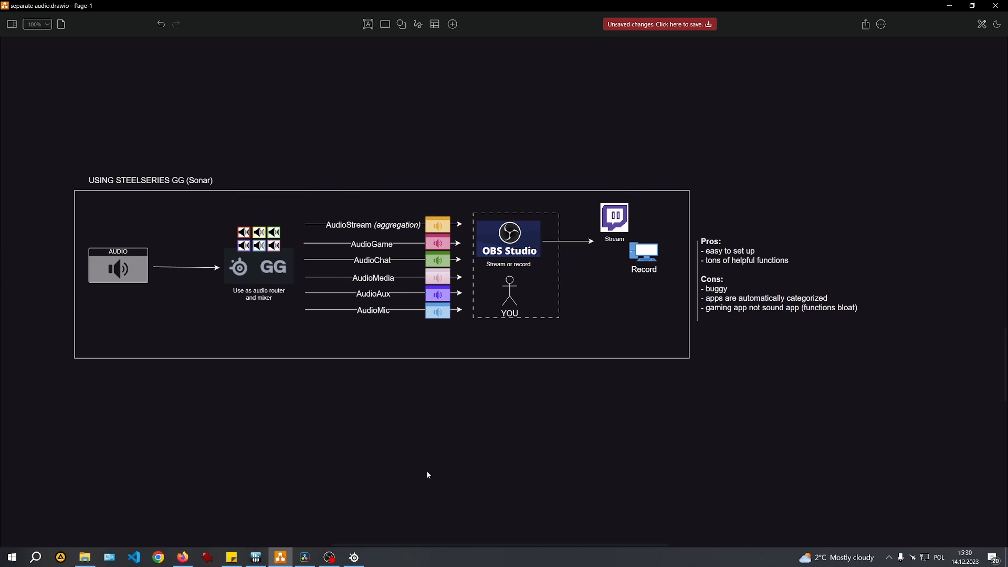
Switch from the diagram to SteelSeries GG, open the Sonar mixer and turn on Streamer mode
left_click(229, 279)
key("alt+Tab")
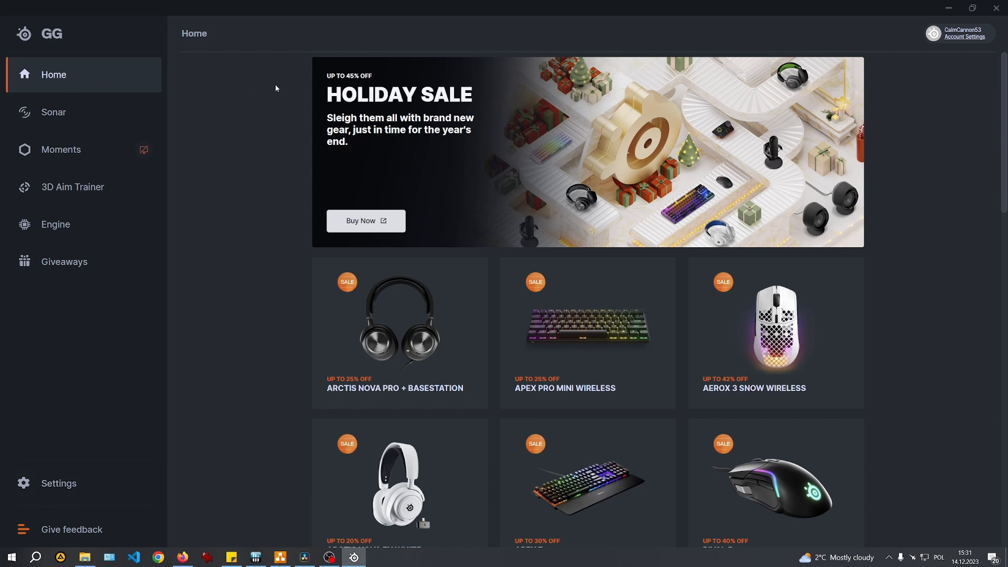
left_click(84, 112)
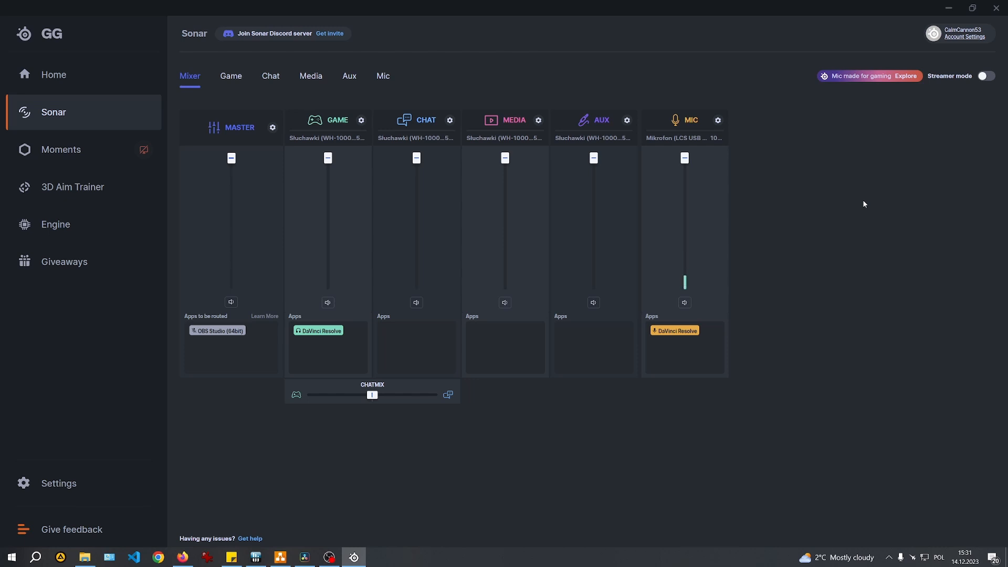
left_click(987, 76)
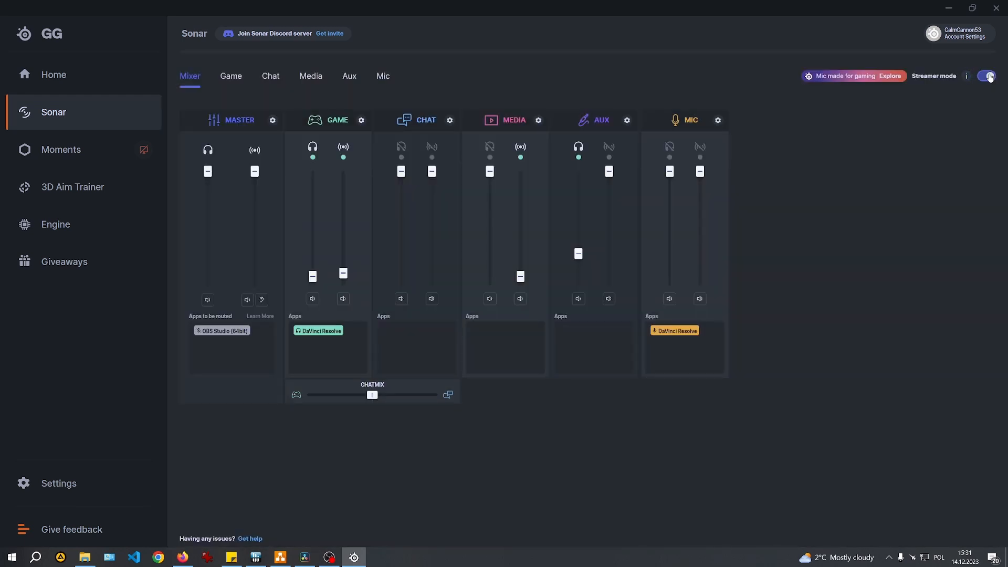
In the Master channel's device settings, choose SteelSeries Sonar - Stream as the Stream Mix device
left_click(273, 121)
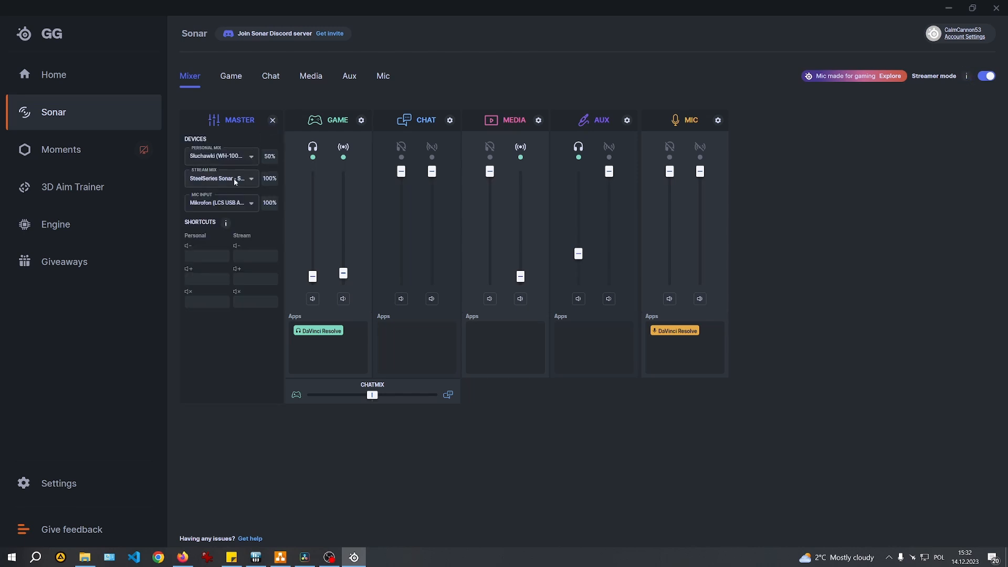
left_click(251, 178)
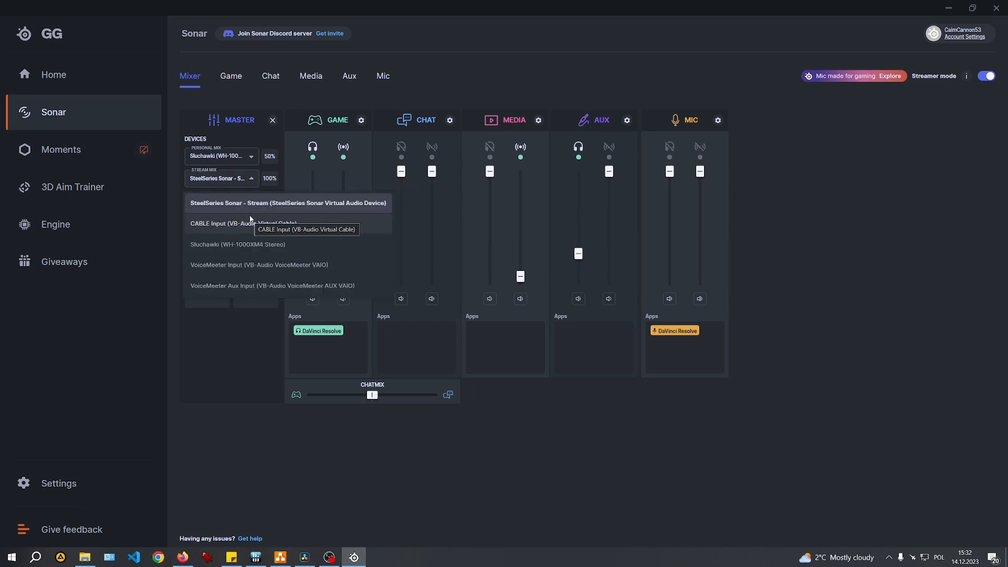
left_click(241, 204)
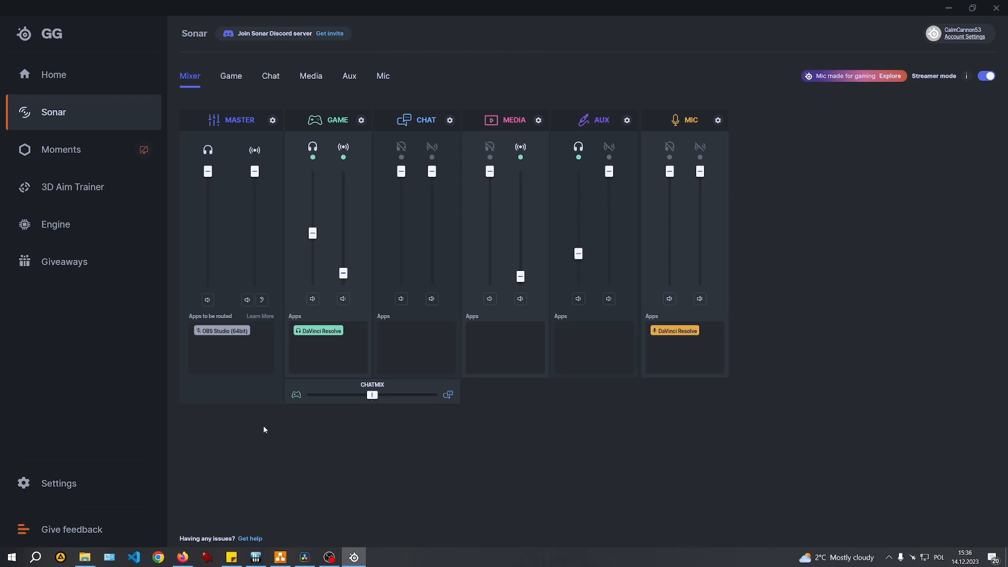
Start the paused NCS song on YouTube in Firefox and return to the Sonar mixer in SteelSeries GG
left_click(182, 557)
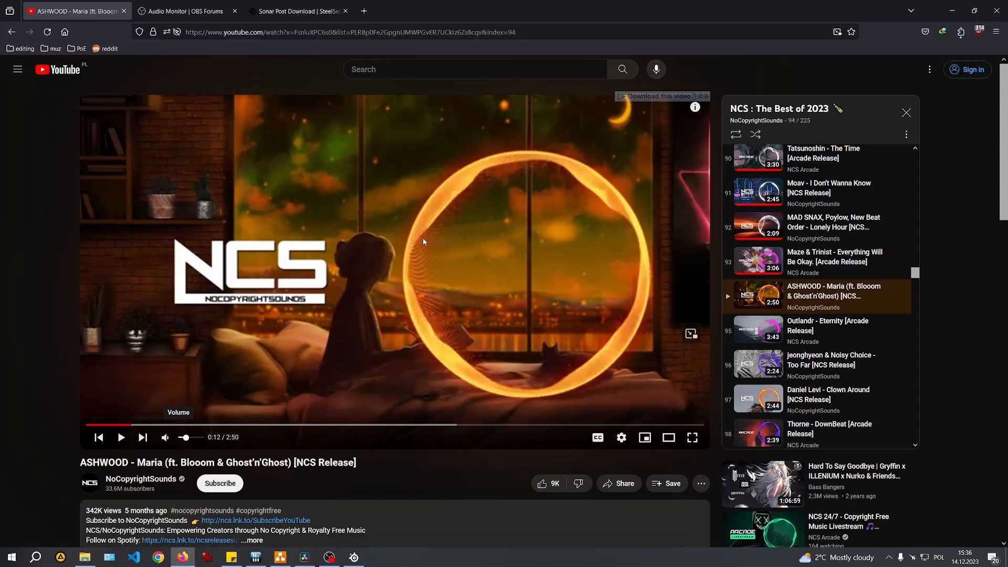
left_click(423, 238)
left_click(354, 557)
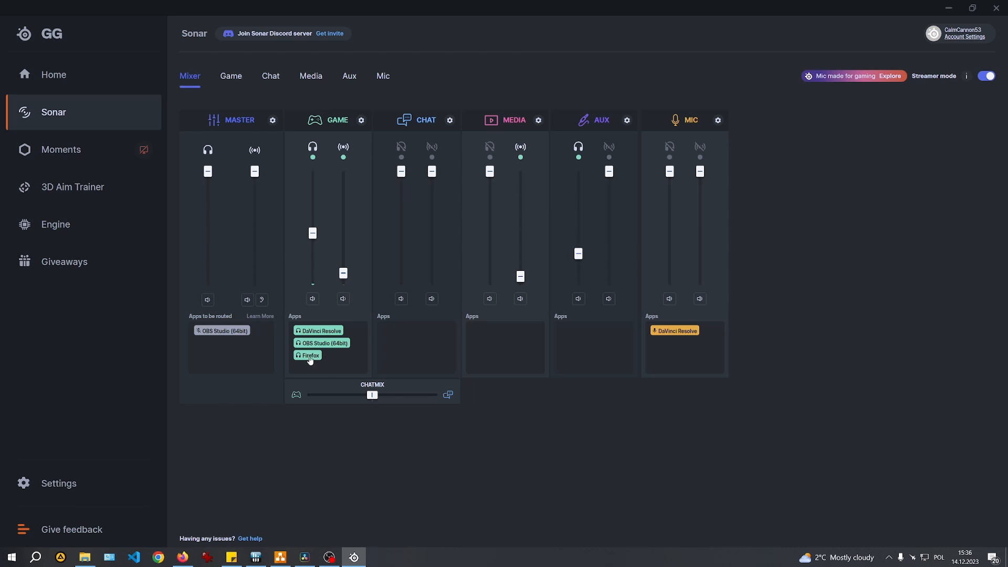
Move Firefox from the Game channel to the Media channel and enable Media's personal headphone mix
left_click_drag(309, 357, 494, 350)
left_click(491, 148)
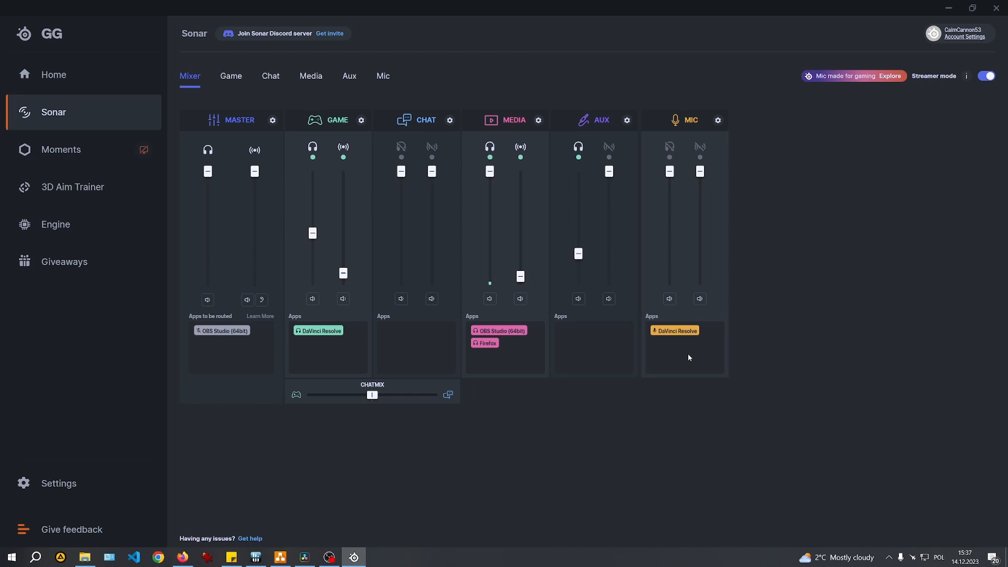
Set the Windows playback device to Słuchawki (WH-1000XM4 Stereo) instead of a SteelSeries Sonar virtual device
left_click(889, 557)
left_click(865, 520)
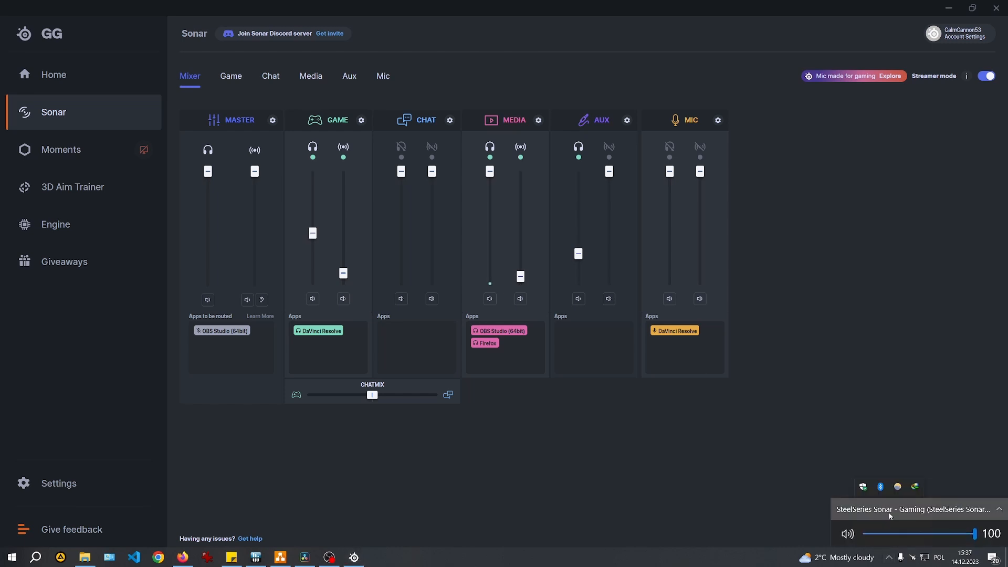
left_click(908, 505)
scroll(908, 488, "down", 5)
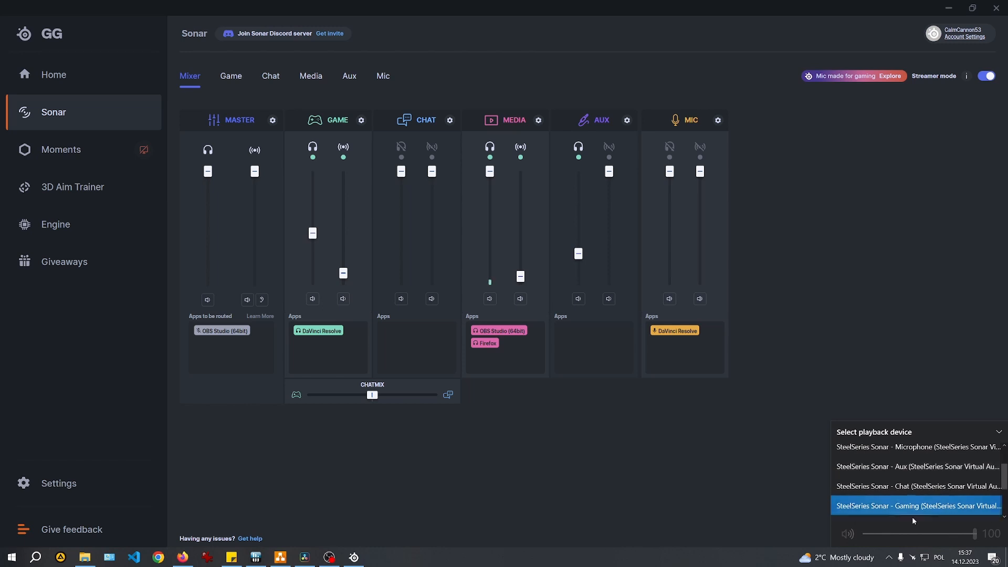
scroll(908, 501, "down", 1)
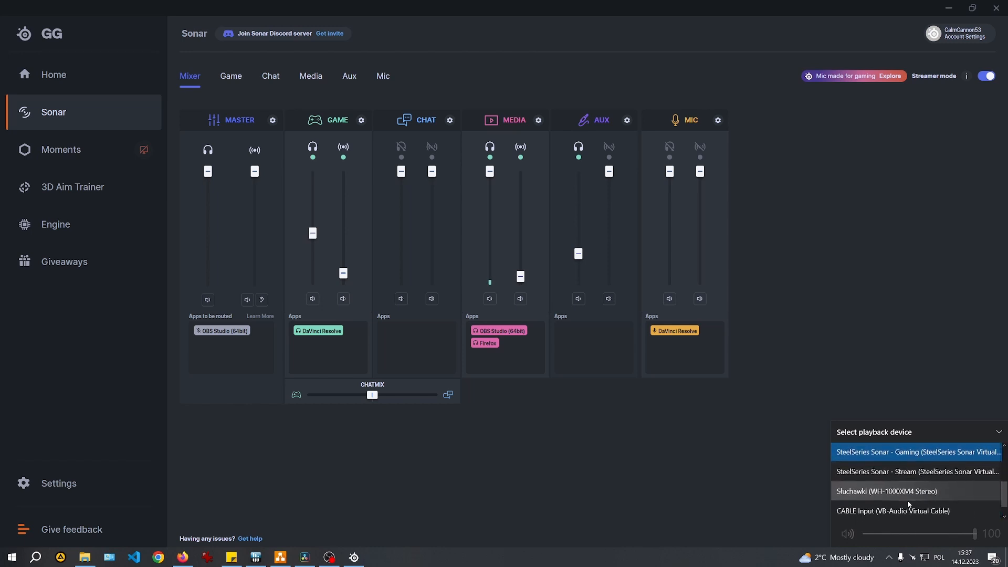
left_click(880, 491)
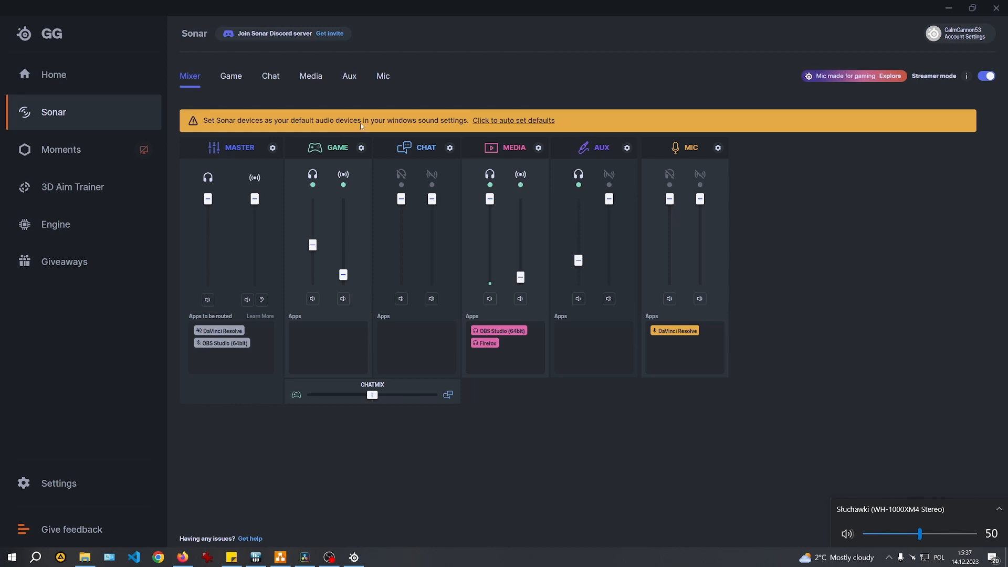
Look through the Windows playback device list for the SteelSeries Sonar virtual channels, including Stream, without changing the selection
left_click(943, 510)
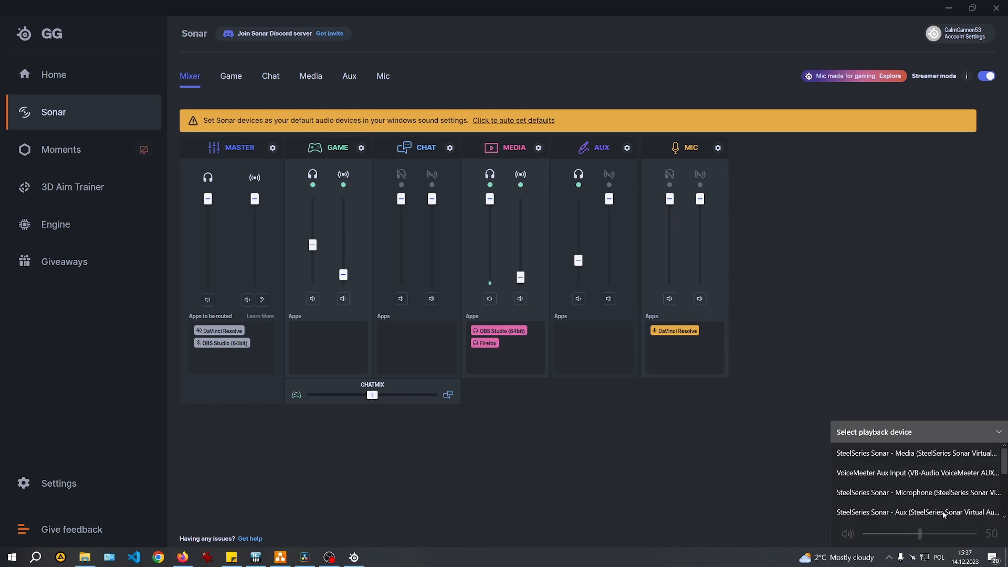
scroll(892, 493, "down", 3)
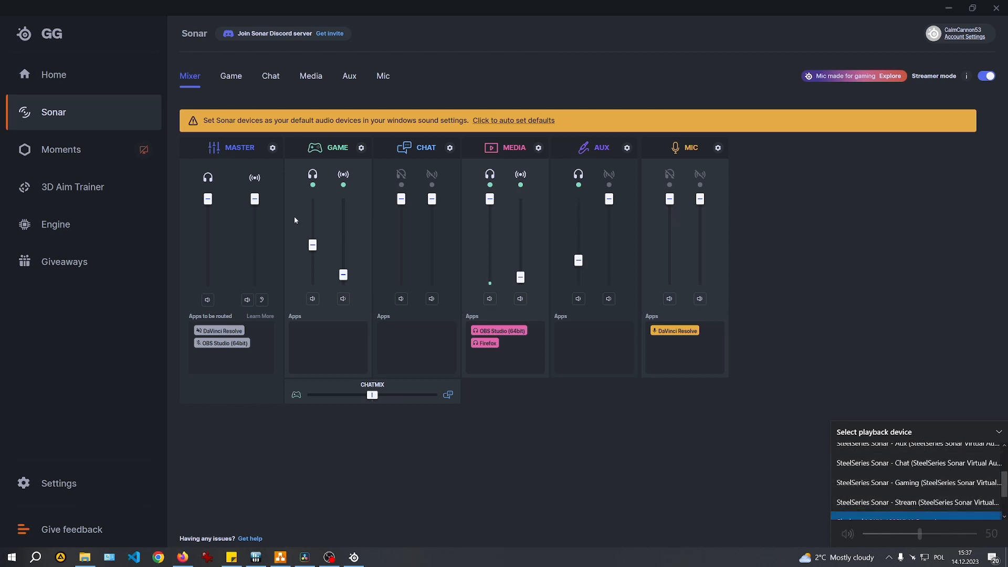
scroll(918, 492, "down", 2)
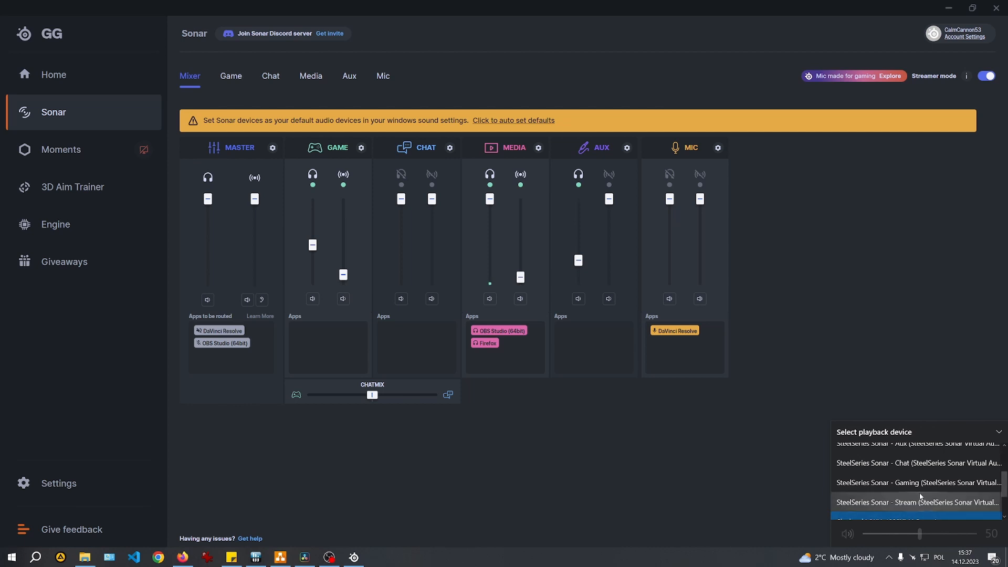
scroll(919, 495, "up", 5)
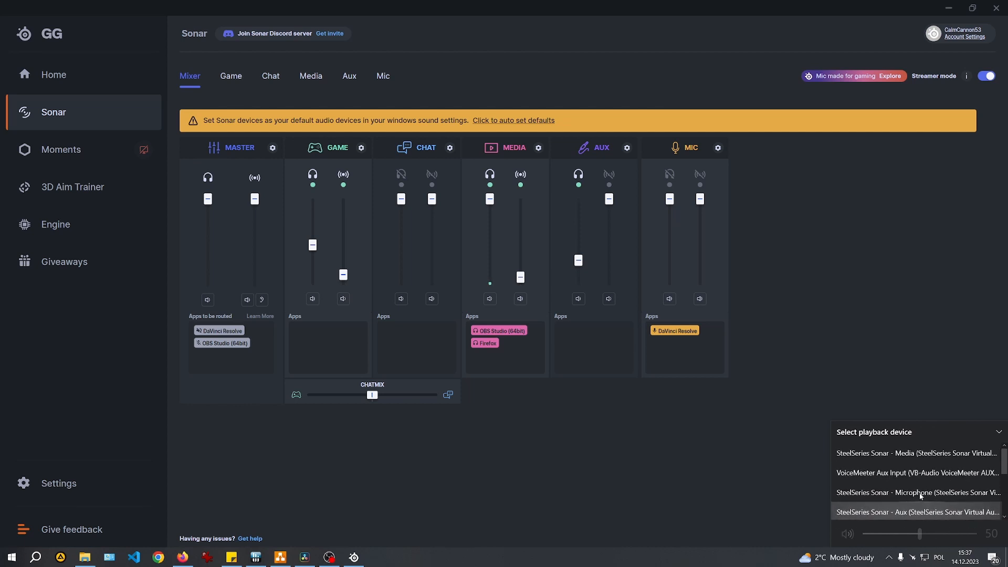
scroll(916, 467, "down", 3)
scroll(911, 466, "down", 3)
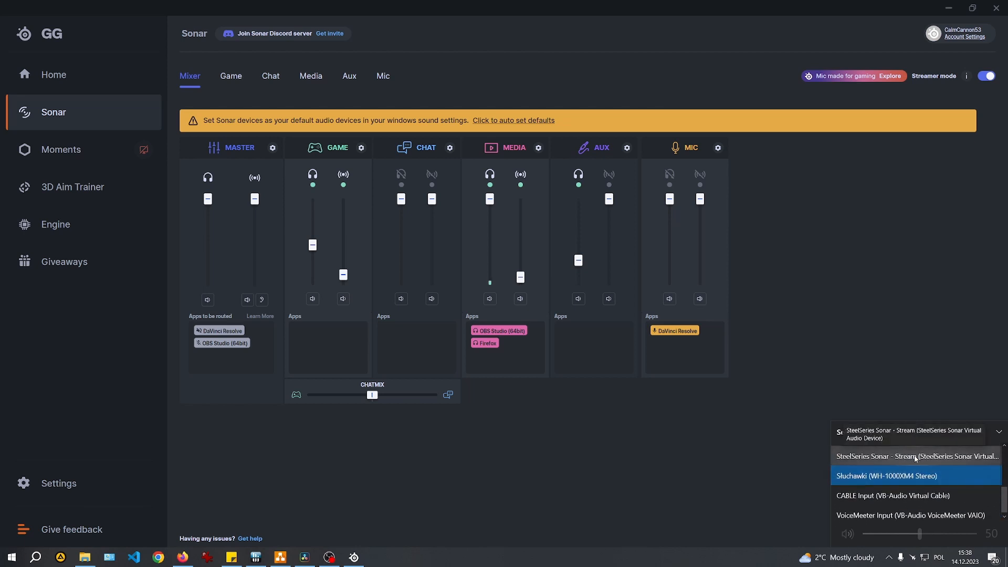
left_click(662, 472)
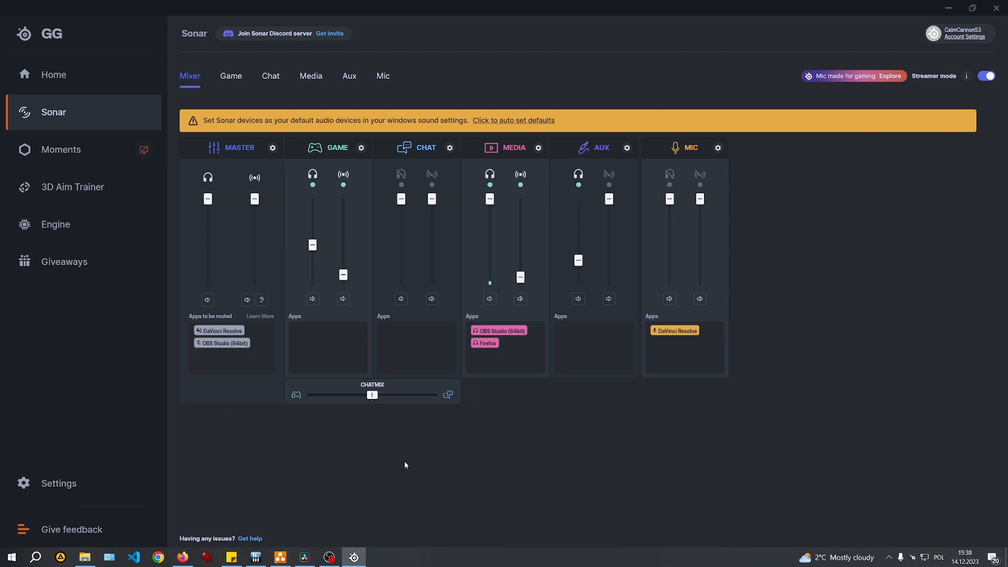
Switch to OBS and hide the Music app source
left_click(332, 556)
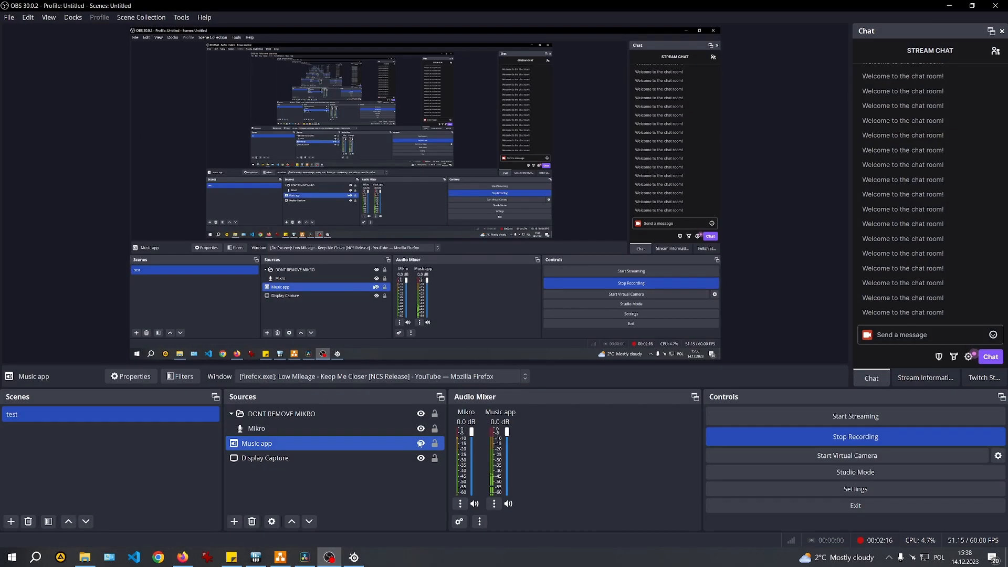
left_click(421, 443)
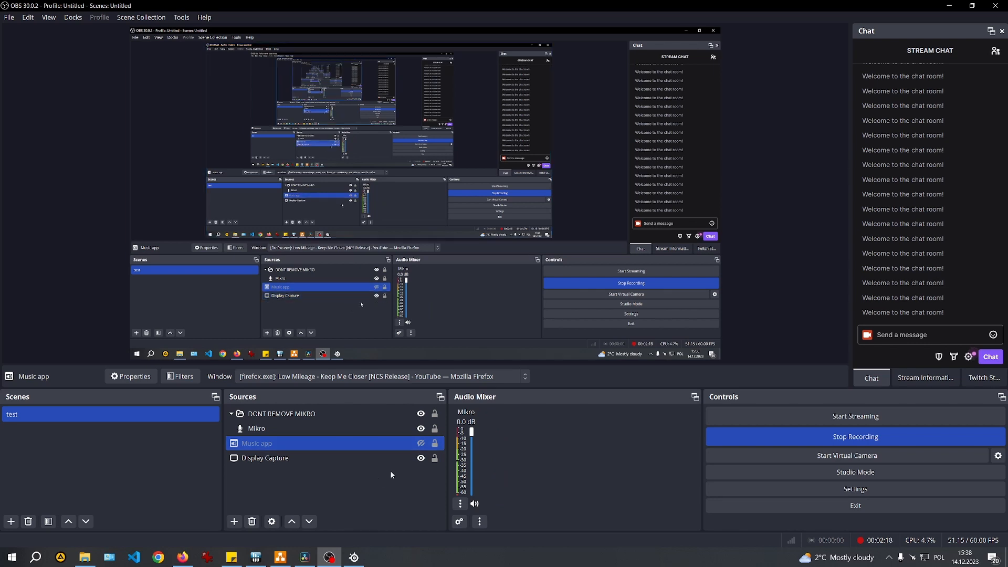
Add an Audio Output Capture source named SteelSeries using the SteelSeries Sonar - Stream device and assign it only to track 4
right_click(305, 476)
mouse_move(355, 383)
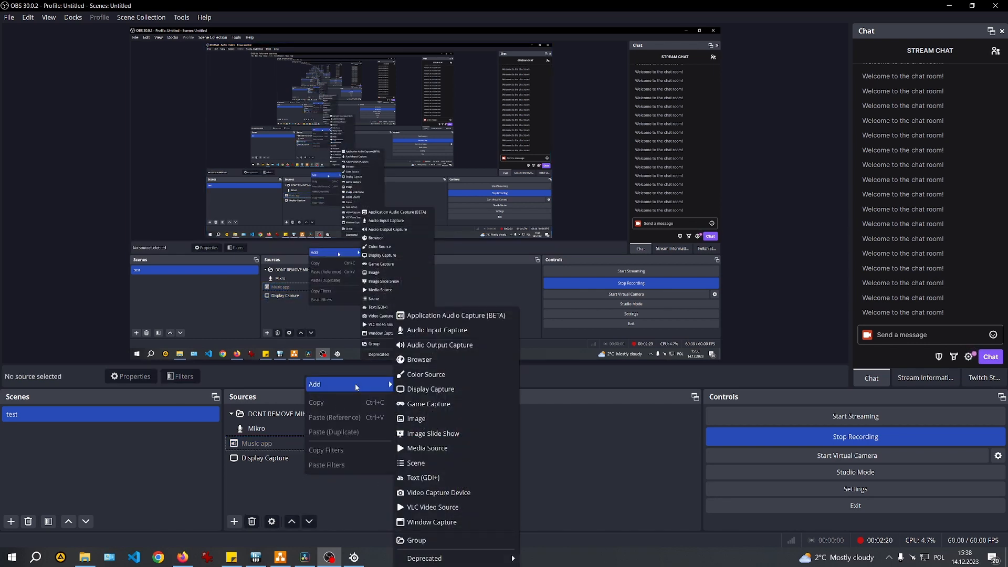
left_click(458, 346)
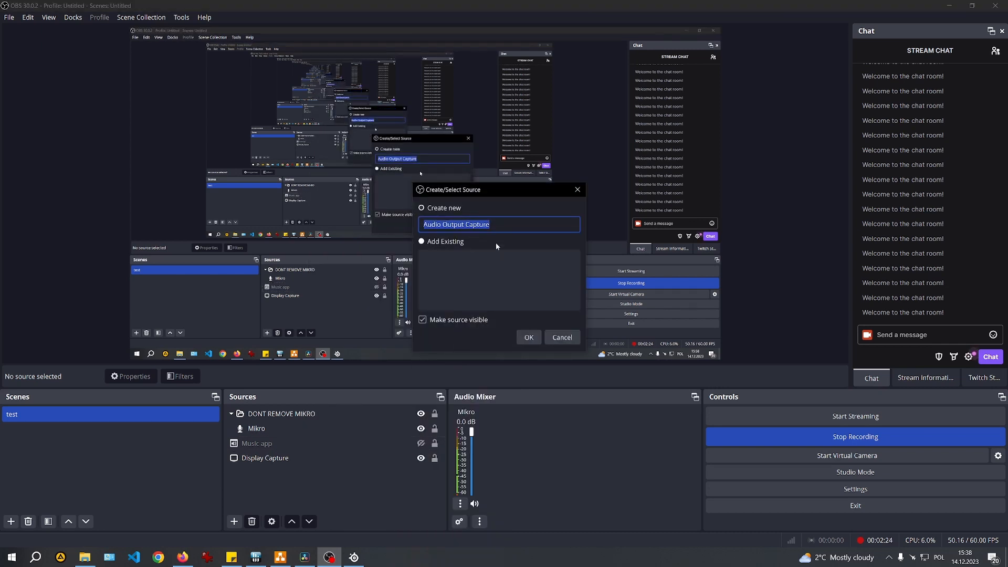
left_click(529, 336)
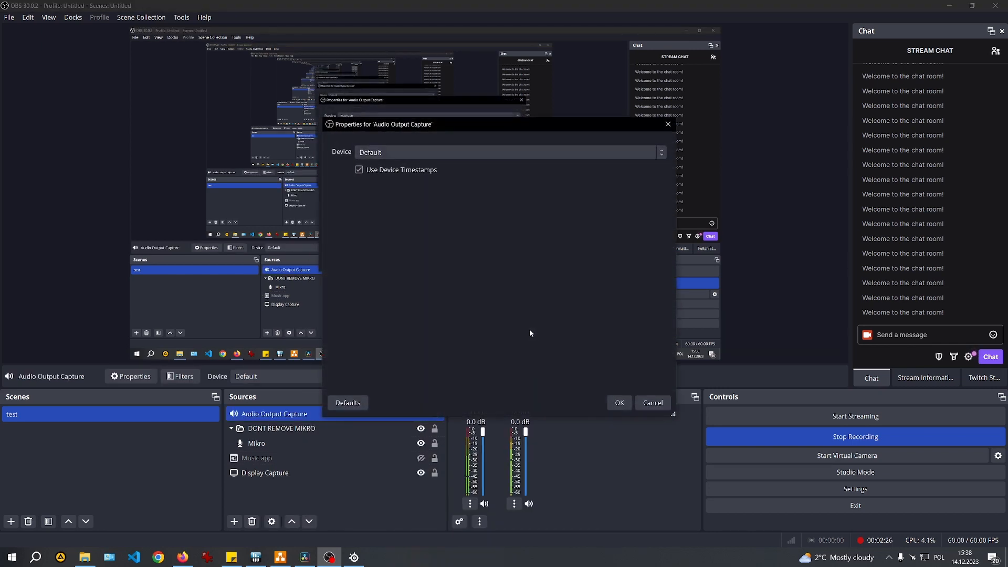
left_click(478, 155)
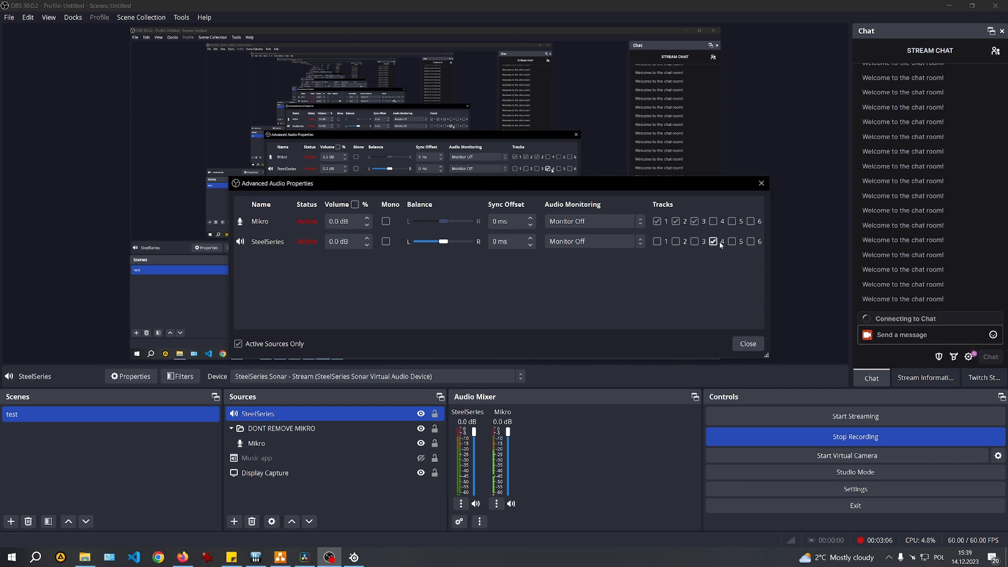
left_click(748, 344)
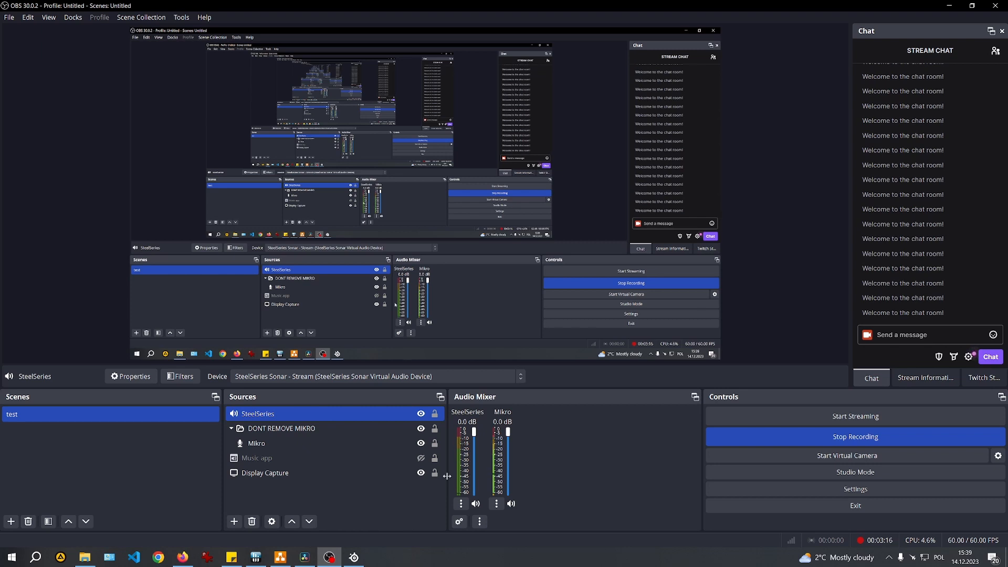
Switch to SteelSeries GG and shrink its window so the Sonar mixer sits above the OBS sources and audio mixer
left_click(354, 557)
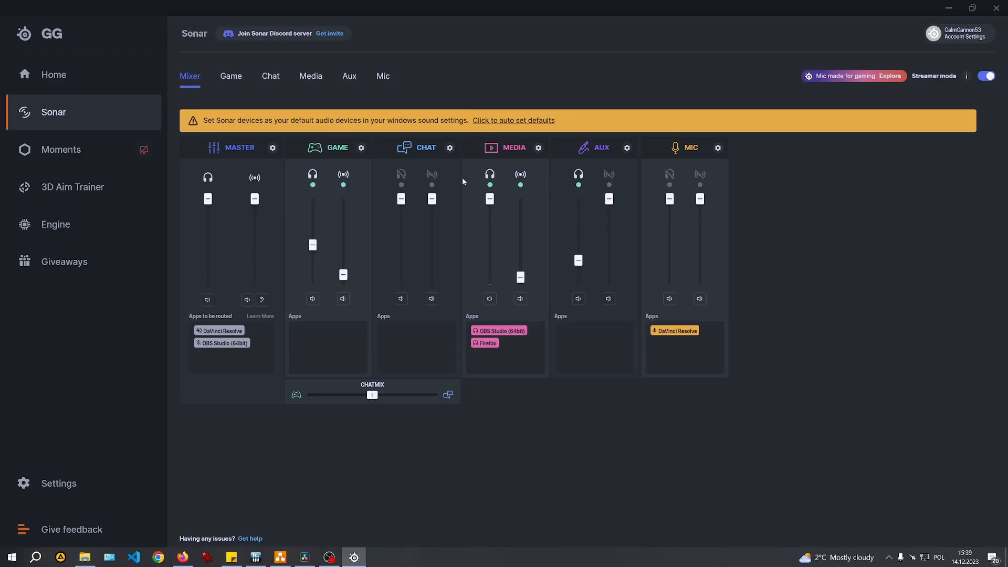
double_click(613, 11)
left_click_drag(461, 17, 451, 25)
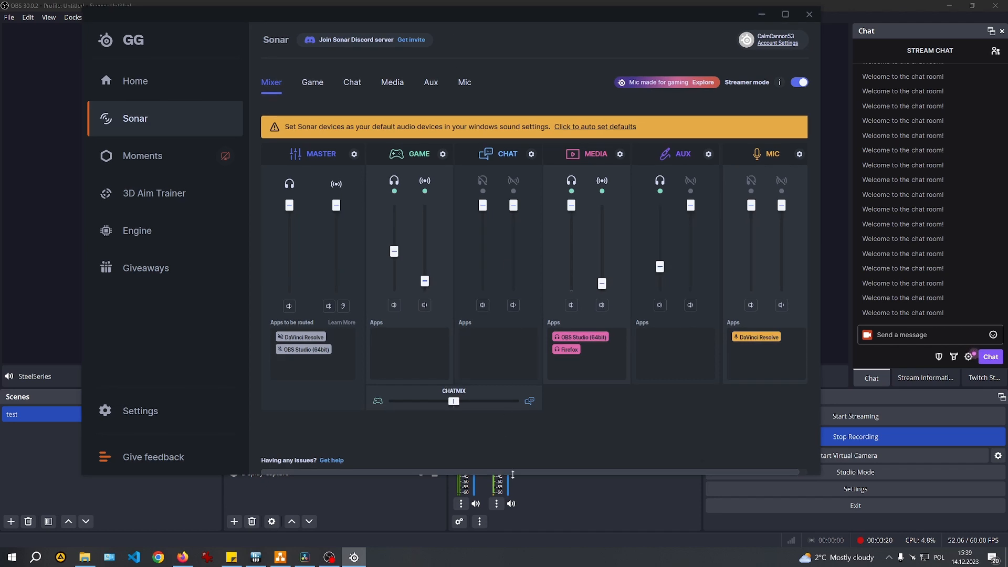
left_click_drag(510, 469, 525, 377)
scroll(539, 229, "down", 2)
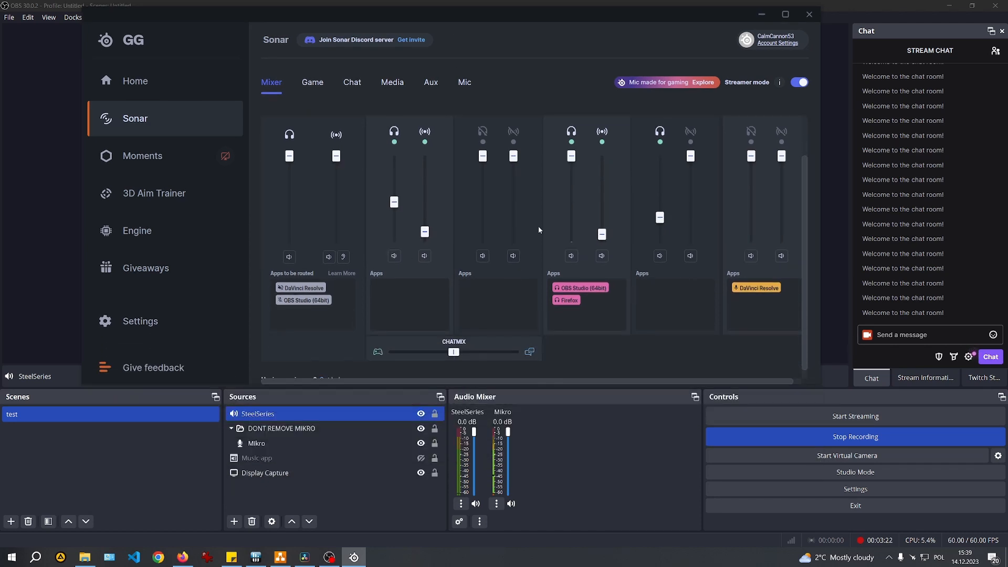
scroll(539, 229, "up", 2)
scroll(539, 229, "down", 2)
scroll(539, 229, "down", 1)
scroll(404, 134, "up", 2)
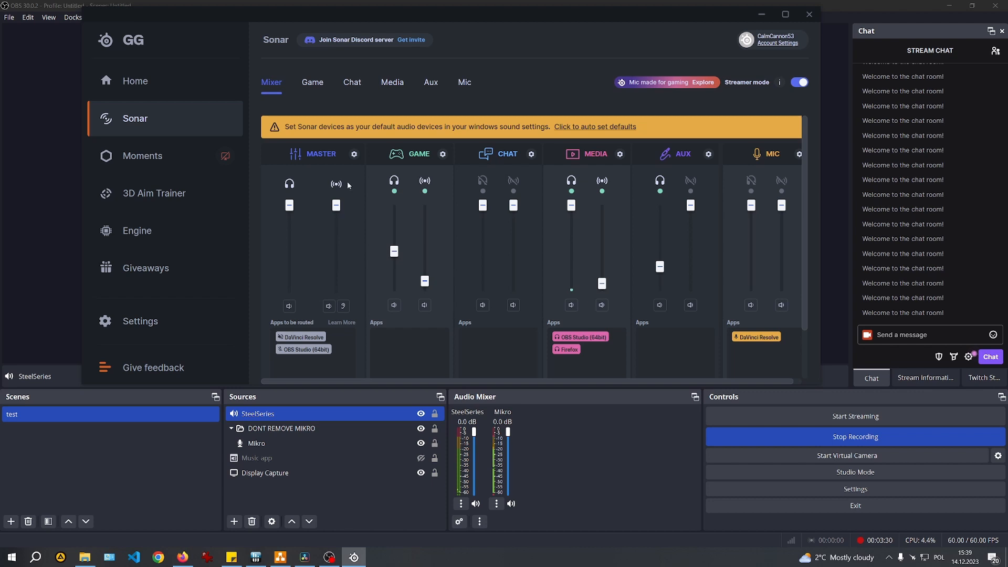
Turn off Game's stream mix in Sonar and raise Media's stream volume to about the middle of its slider
left_click(424, 180)
left_click_drag(602, 283, 602, 251)
left_click(602, 184)
left_click(602, 183)
mouse_move(602, 251)
left_mouse_down()
mouse_move(606, 225)
mouse_move(606, 269)
mouse_move(607, 205)
mouse_move(603, 279)
mouse_move(603, 244)
left_mouse_up()
left_click_drag(572, 205, 582, 231)
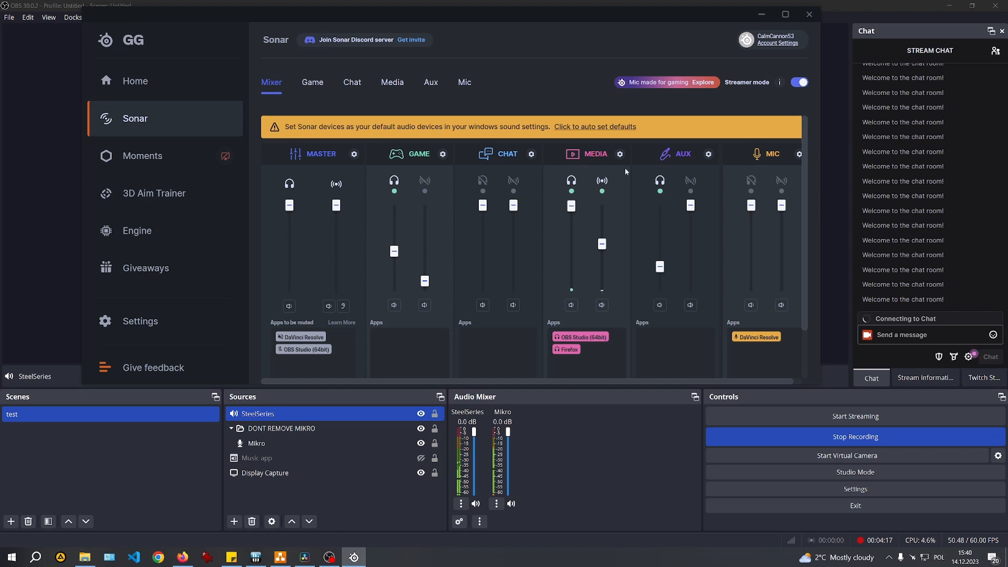
Minimize SteelSeries GG and check which playback device Windows is using
left_click(762, 16)
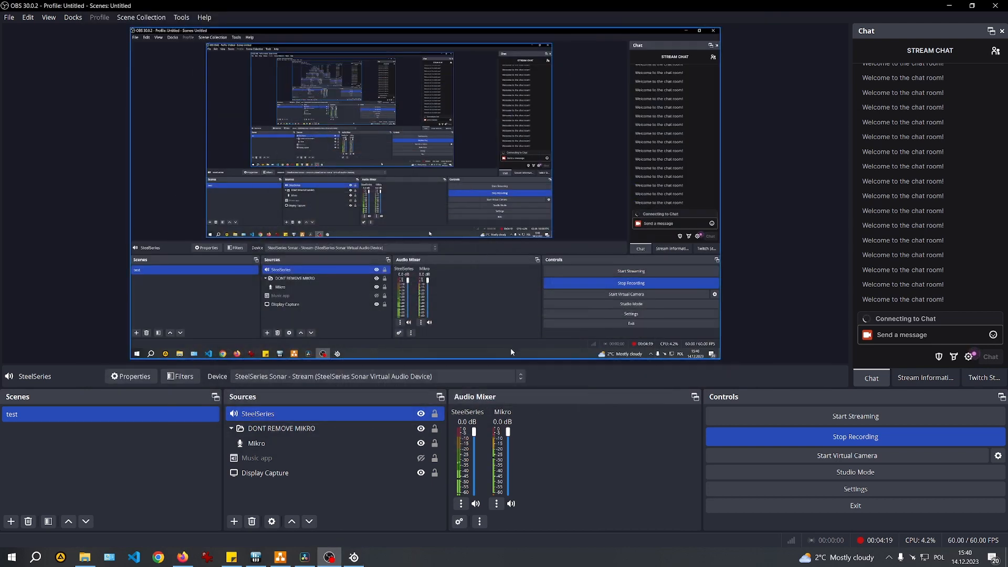
left_click(889, 558)
left_click(865, 523)
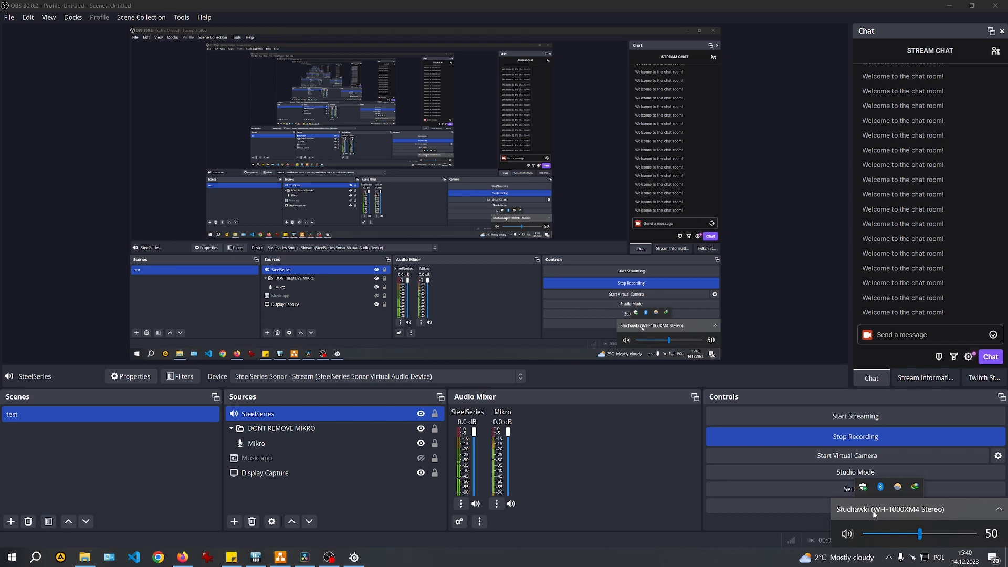
left_click(619, 468)
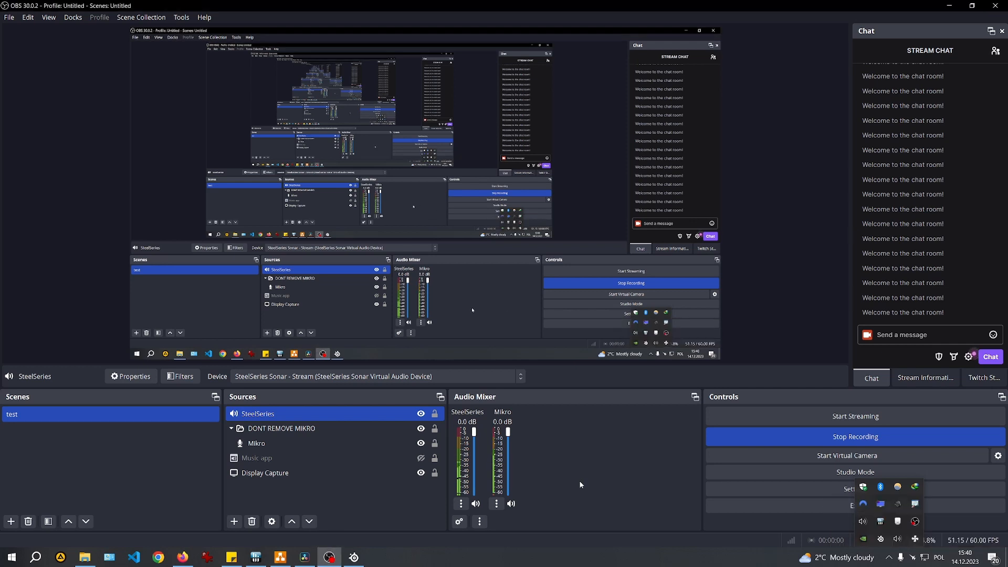
Change the SteelSeries source's capture device in OBS to SteelSeries Sonar - Chat
double_click(279, 415)
left_click(492, 153)
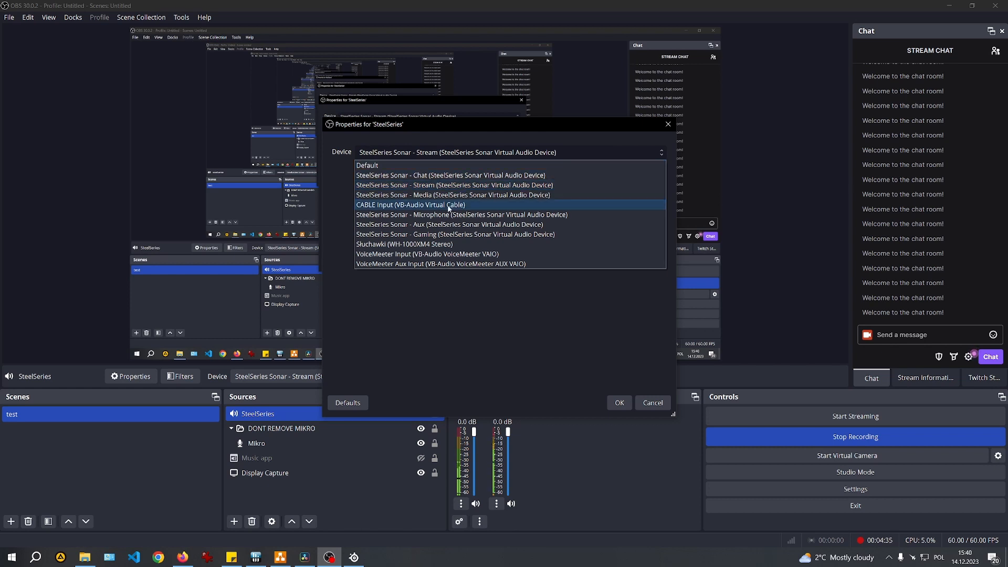
left_click(429, 176)
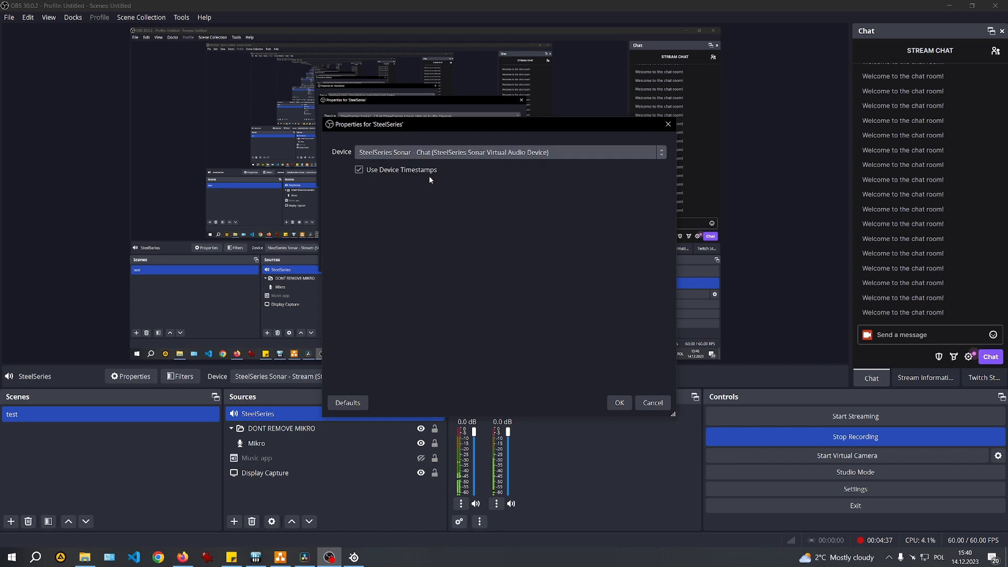
left_click(619, 405)
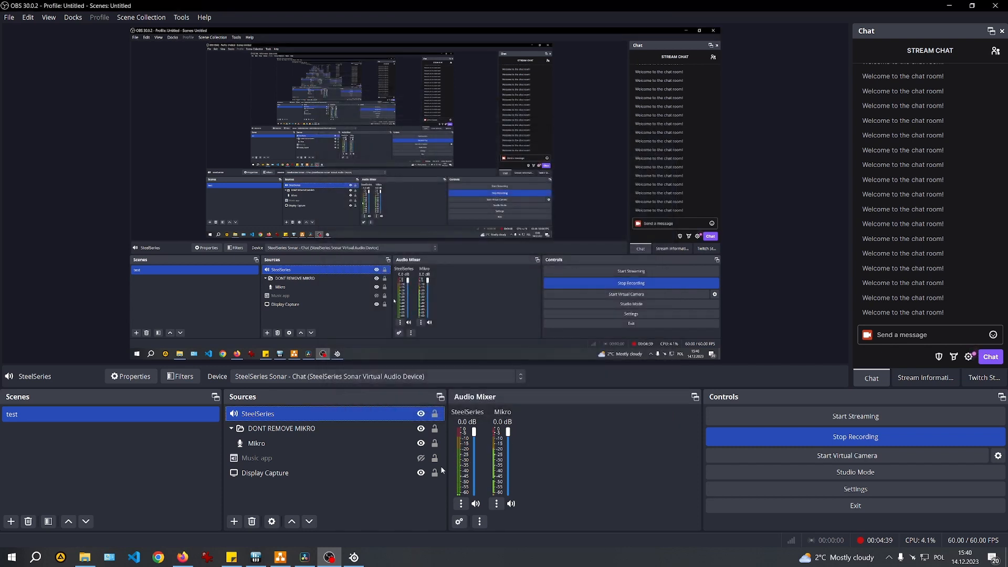
In the Sonar mixer, turn off Media's personal mix, enable Chat's stream mix and move Firefox to the Chat channel
mouse_move(364, 556)
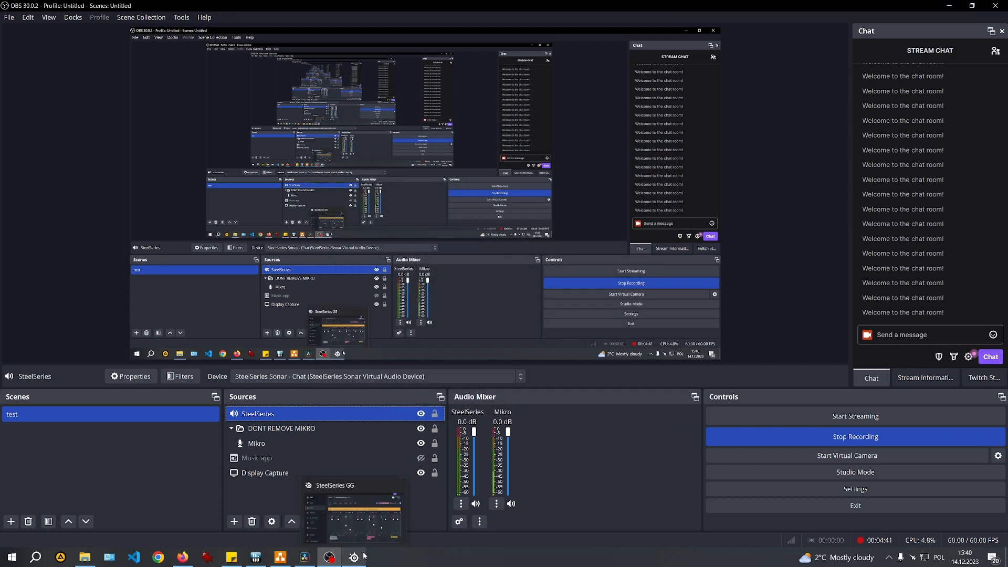
left_click(365, 556)
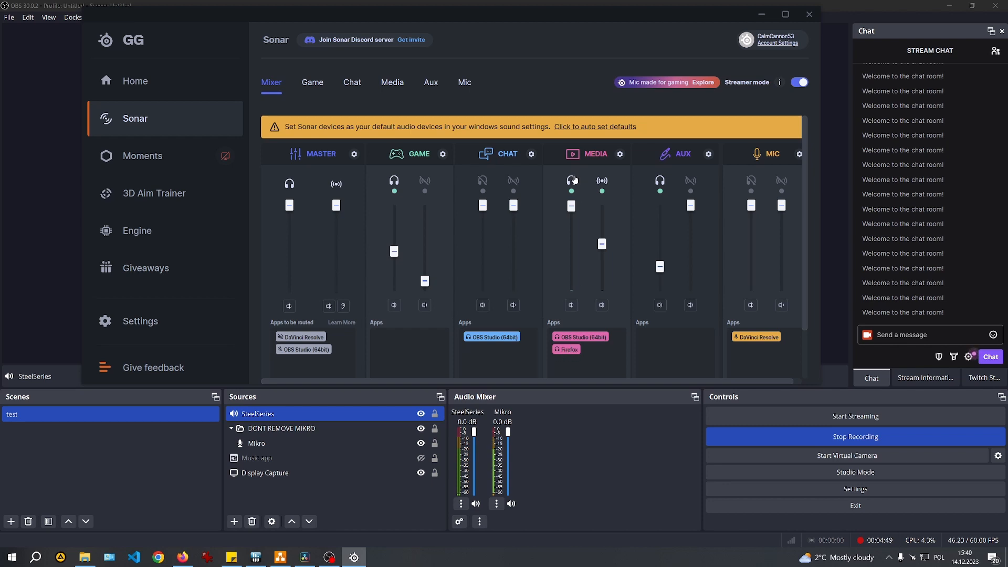
left_click(574, 180)
left_click(514, 187)
scroll(525, 315, "down", 2)
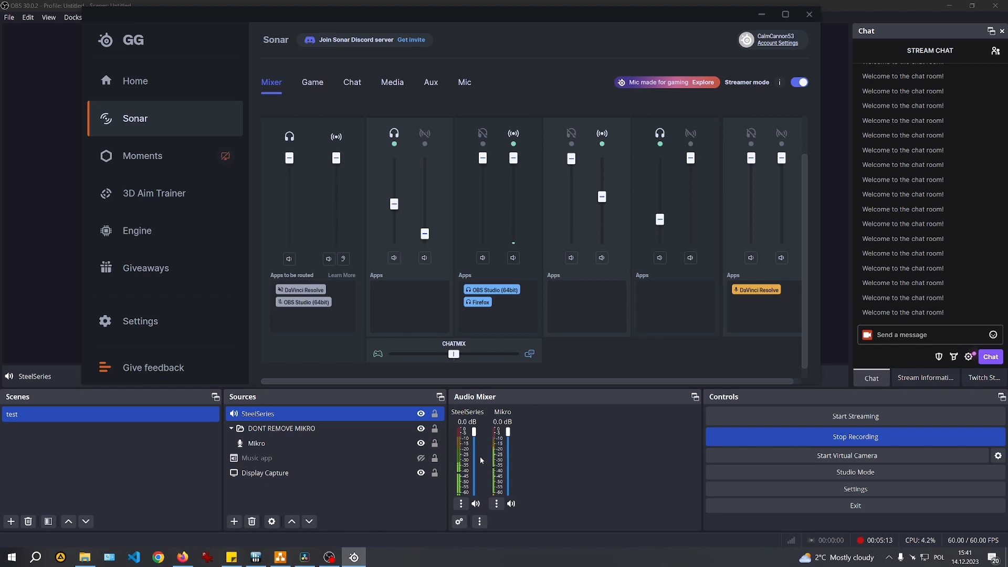
Close the SteelSeries GG window, reopen it from the background and return to the Sonar mixer
left_click(811, 21)
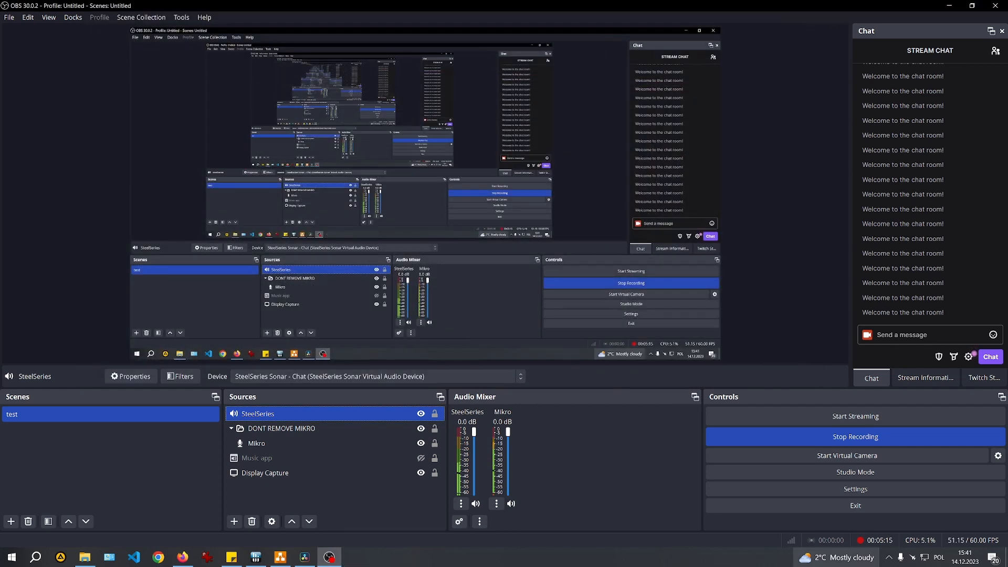
left_click(889, 558)
left_click(880, 538)
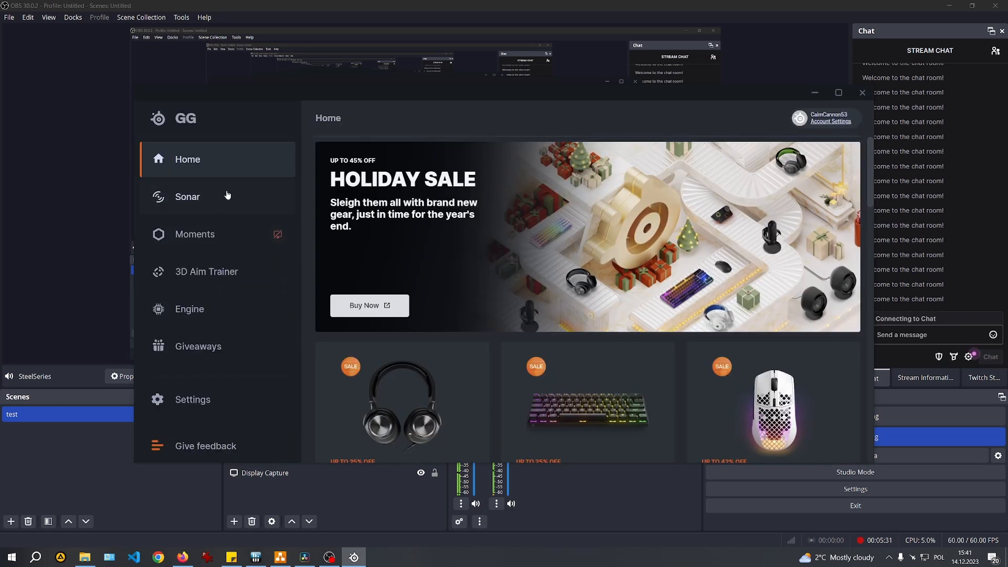
left_click(223, 206)
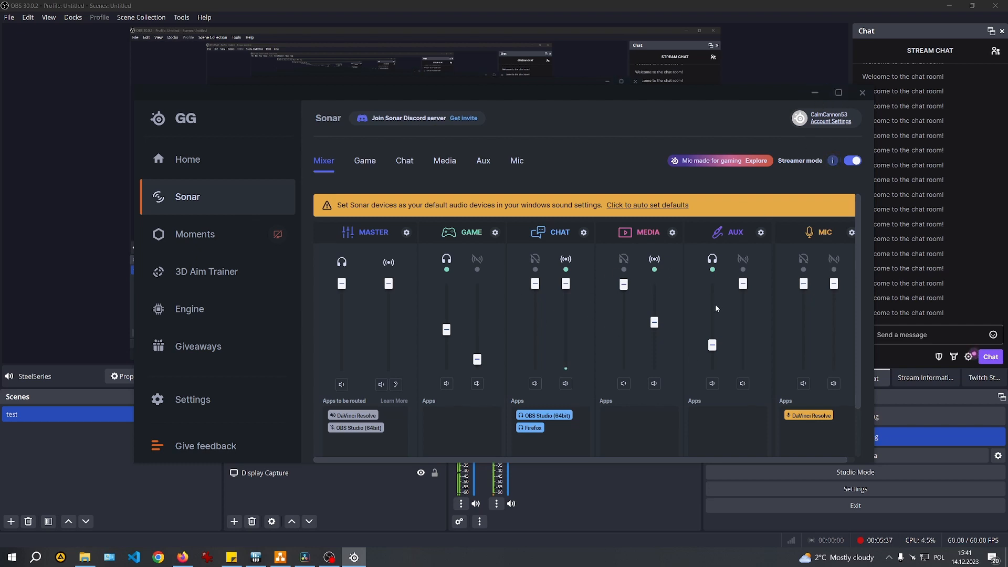
scroll(704, 315, "down", 1)
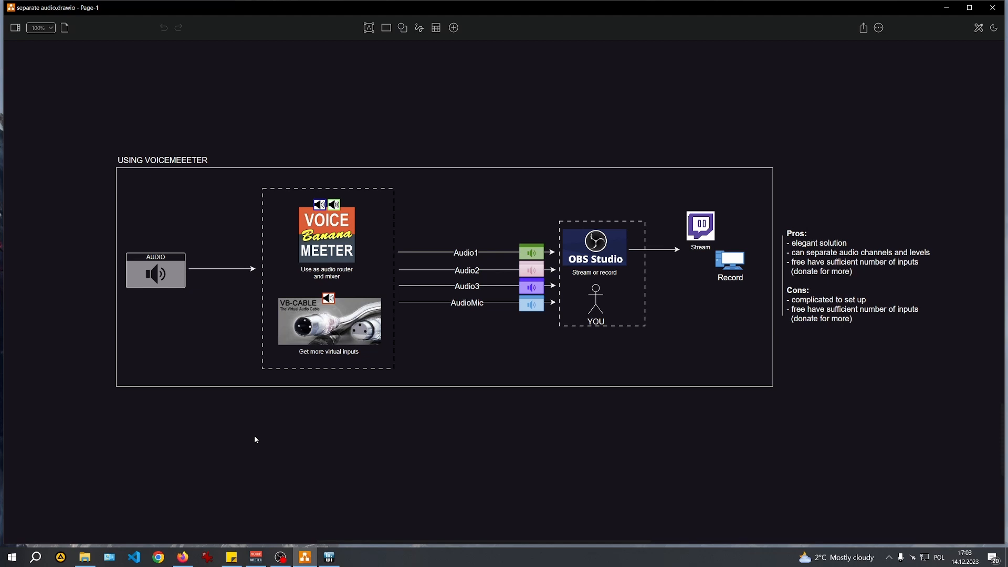
Switch to Firefox and review the Voicemeeter Banana download section and the Virtual Audio Cable page on the VB-Audio site
key("alt+Tab")
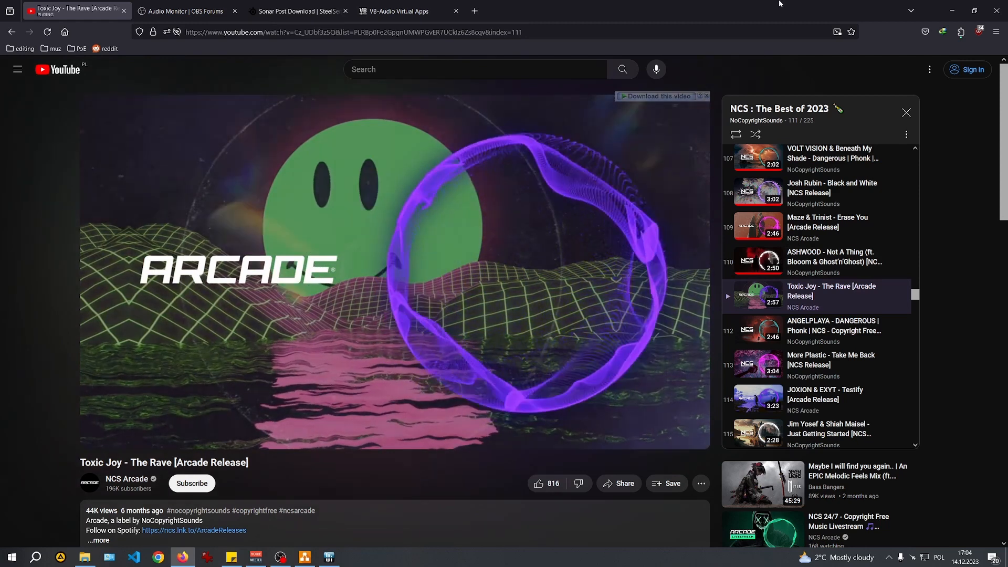
left_click(405, 11)
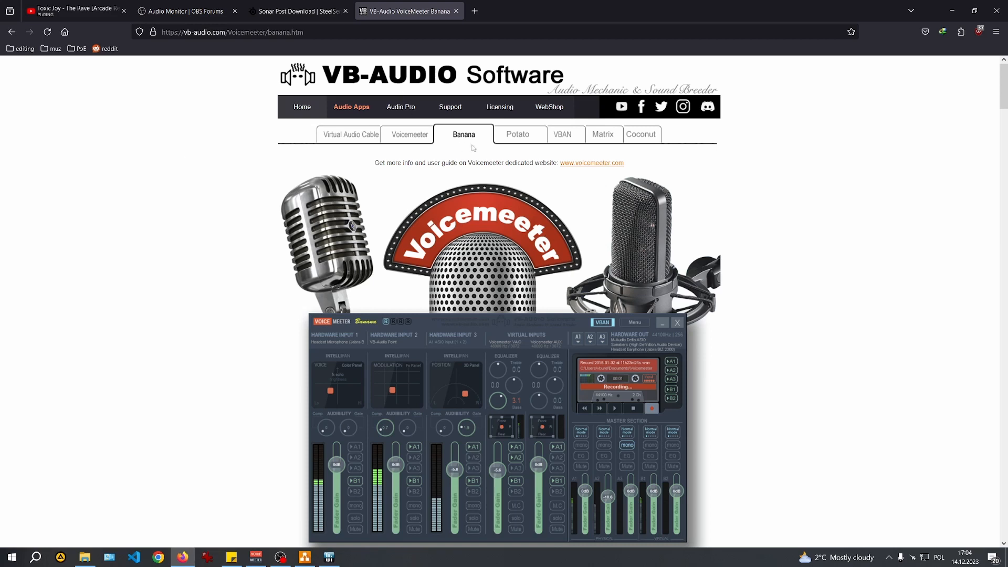
scroll(409, 205, "down", 7)
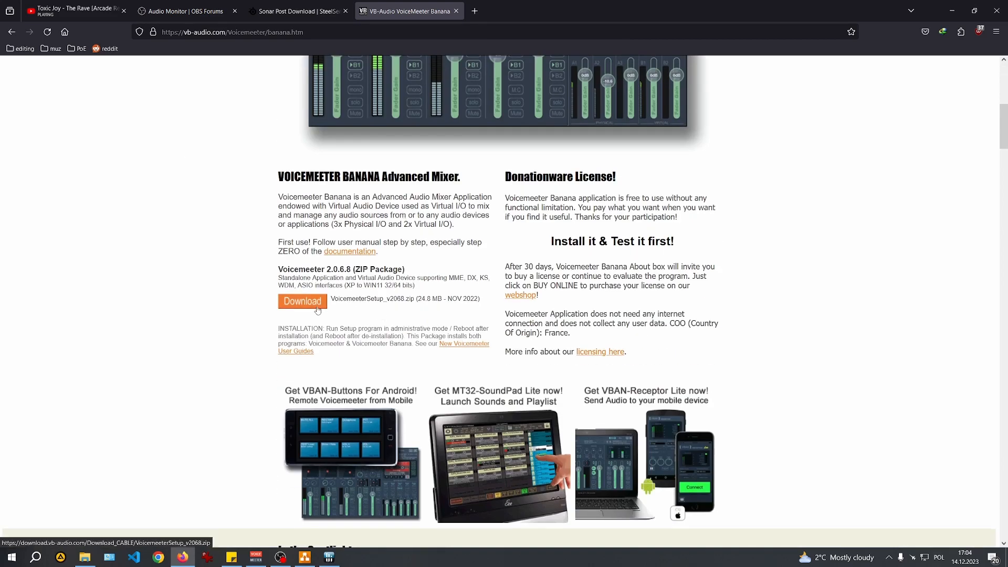
scroll(317, 294, "up", 8)
left_click(333, 140)
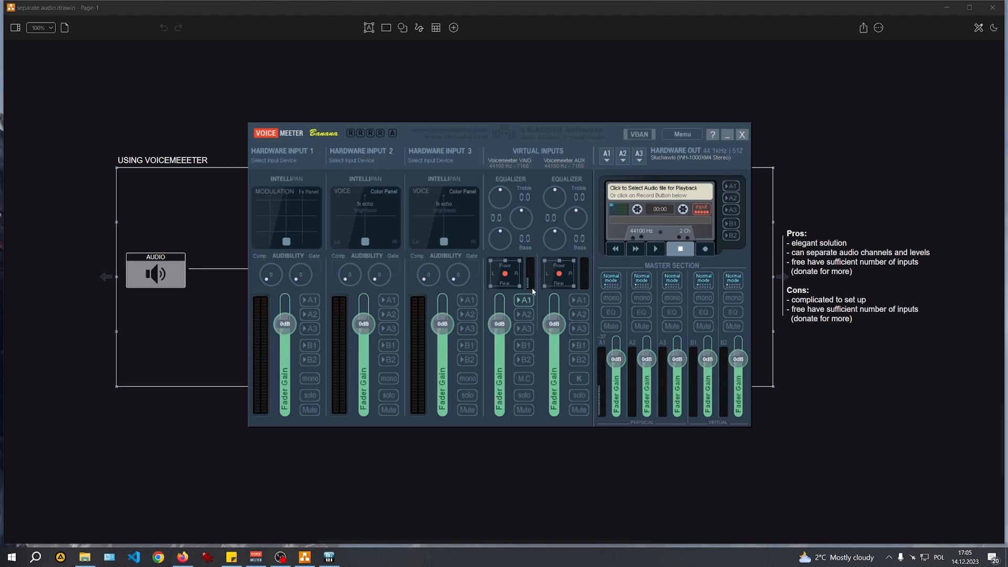
In Voicemeeter Banana, toggle A1 routing on and off for Hardware Inputs 3 and 2, and turn it off for Voicemeeter VAIO
left_click(446, 129)
left_click(467, 300)
left_click(388, 301)
left_click(389, 300)
left_click(467, 300)
left_click(524, 300)
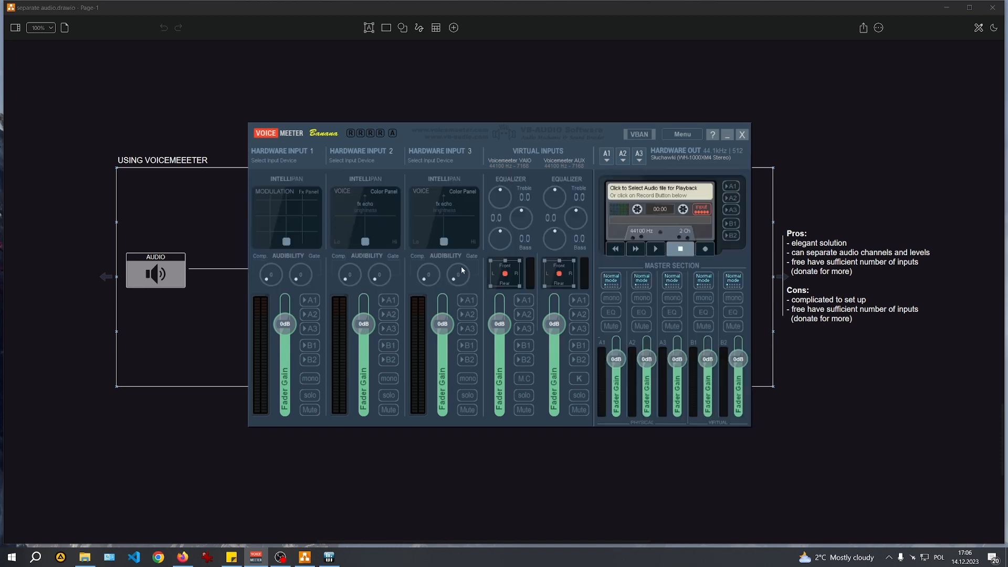
Enable Run on Windows Startup for Voicemeeter and check its icon among the hidden system tray items
left_click(674, 137)
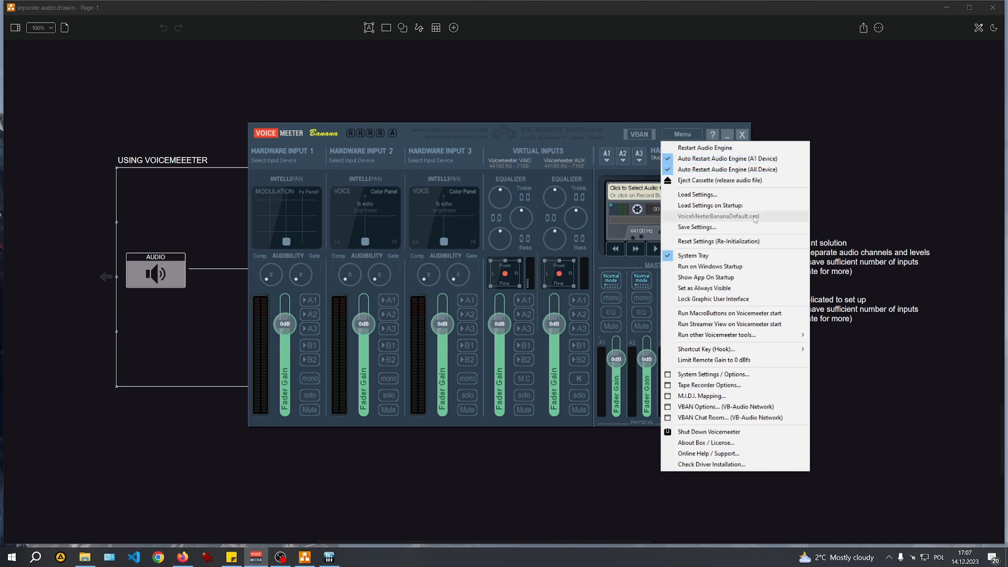
left_click(733, 268)
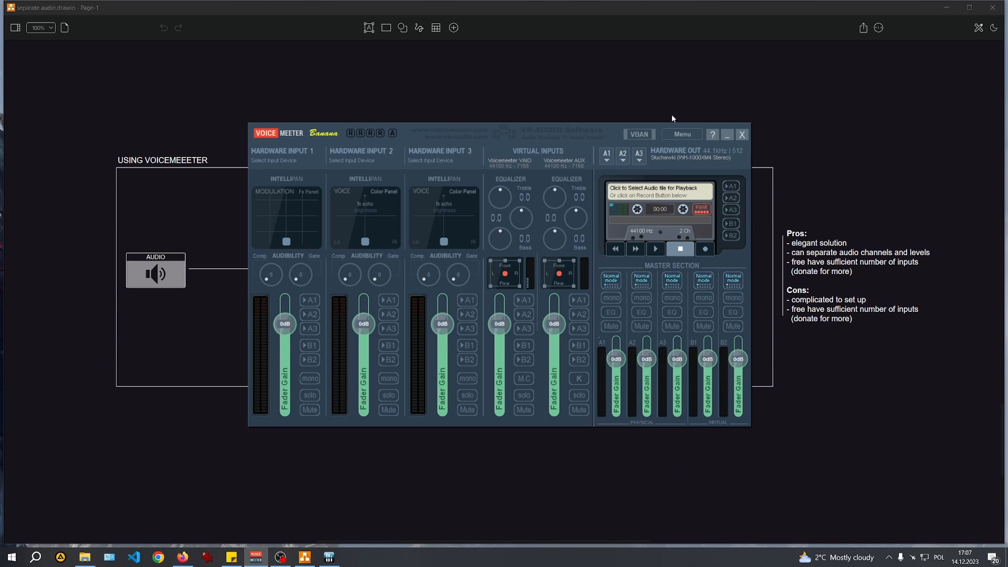
left_click(677, 137)
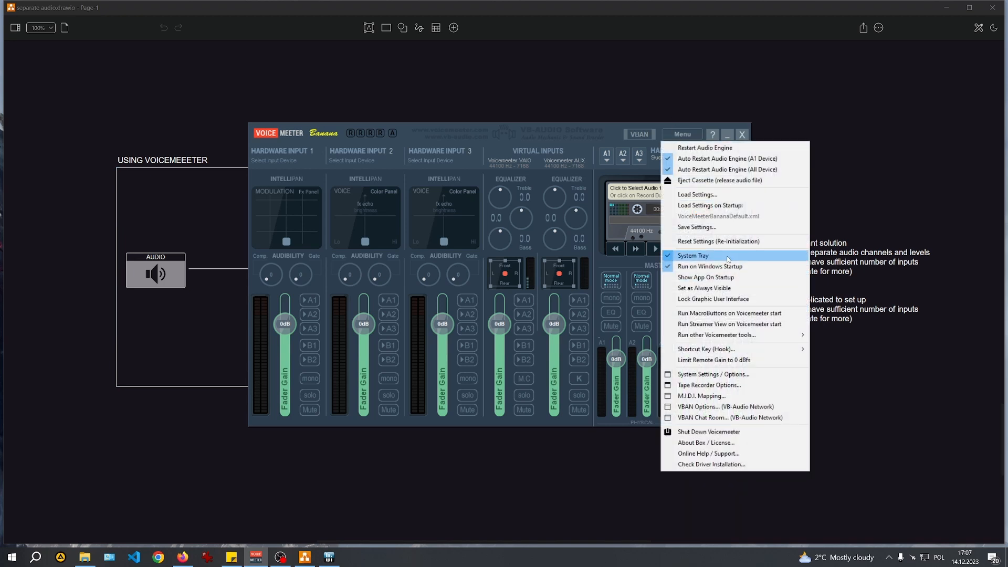
left_click(889, 558)
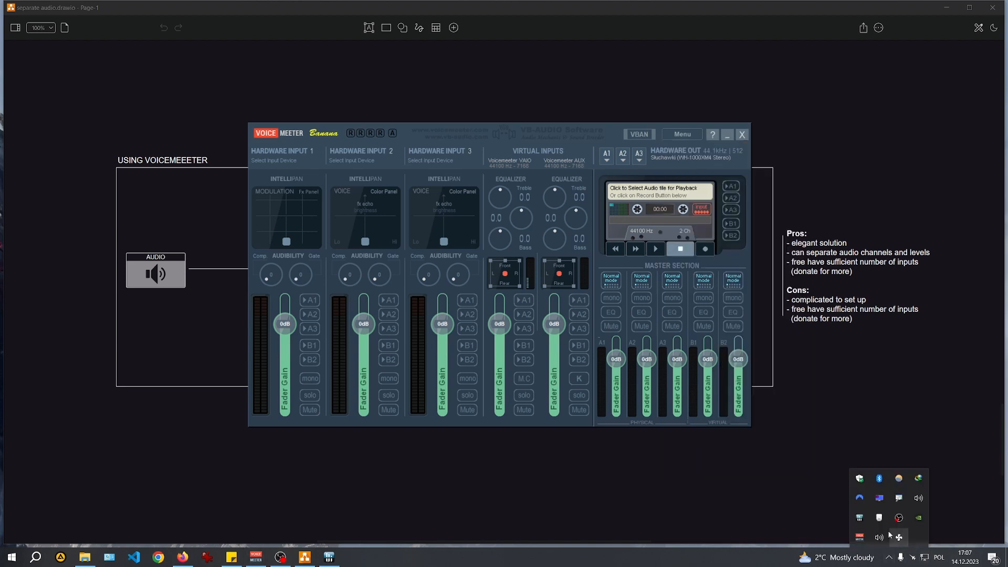
left_click(858, 540)
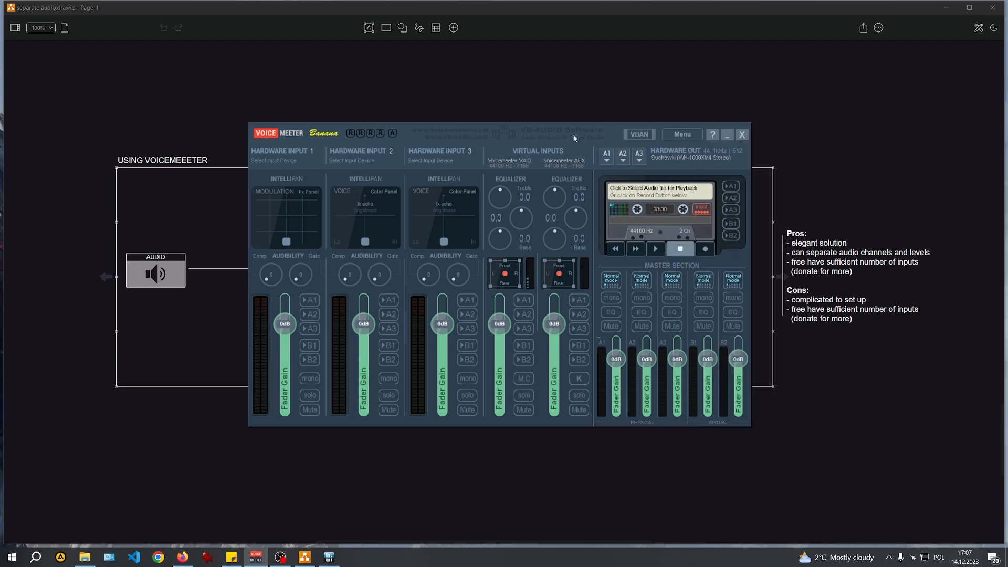
Check in the Windows Sound settings that VoiceMeeter Input is the default playback device, and close the dialog
left_click(887, 559)
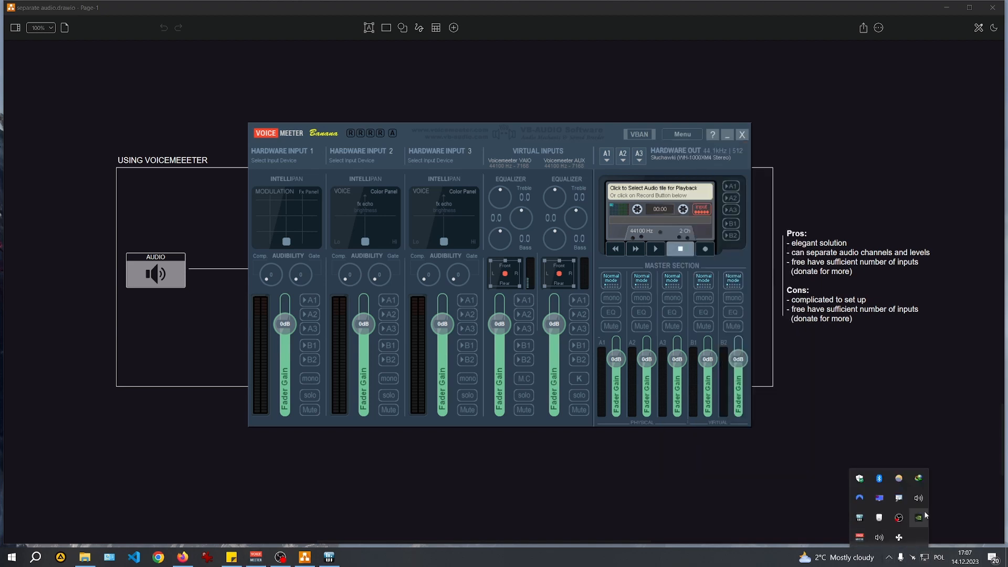
right_click(920, 498)
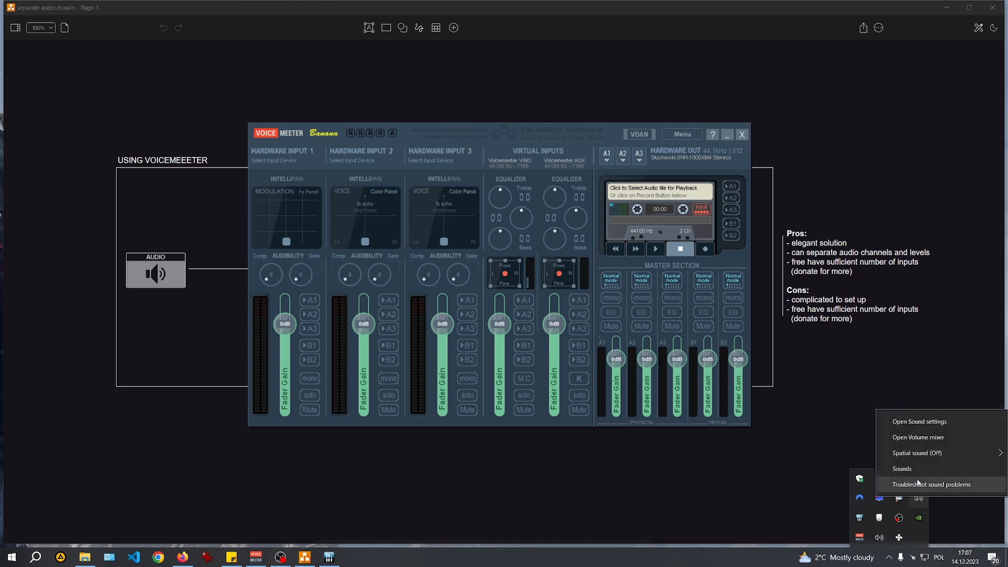
left_click(916, 469)
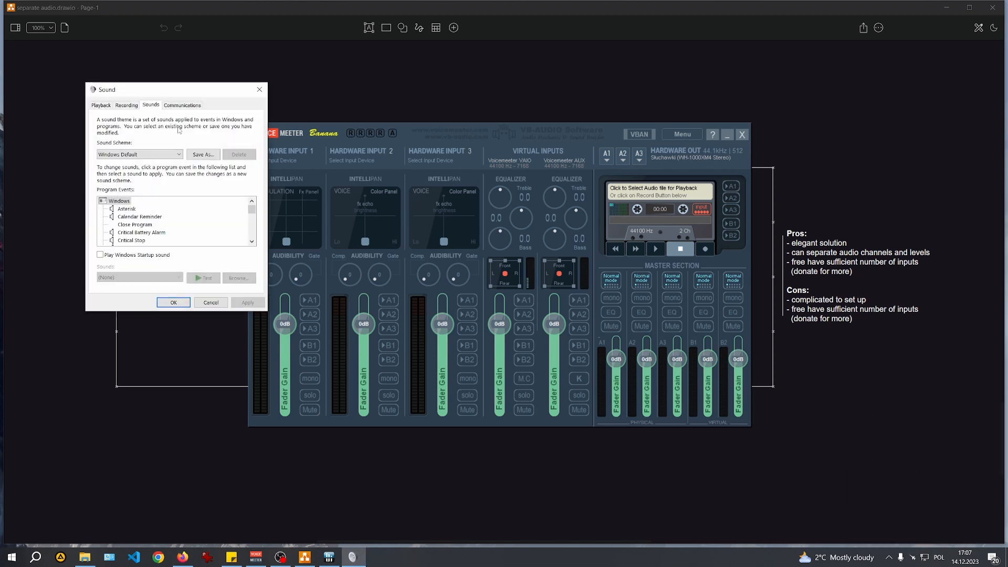
left_click(101, 105)
scroll(254, 198, "down", 3)
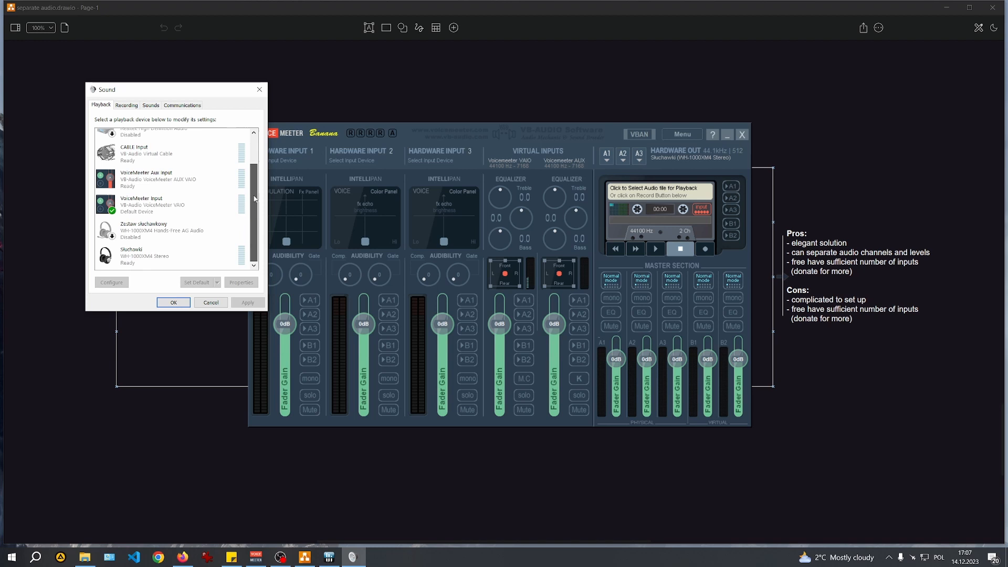
right_click(166, 215)
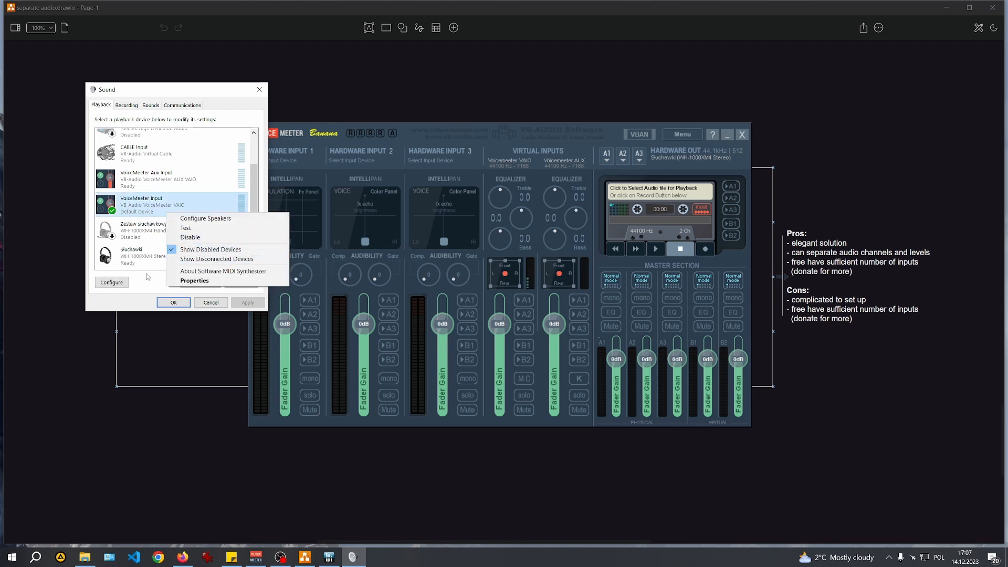
left_click(152, 175)
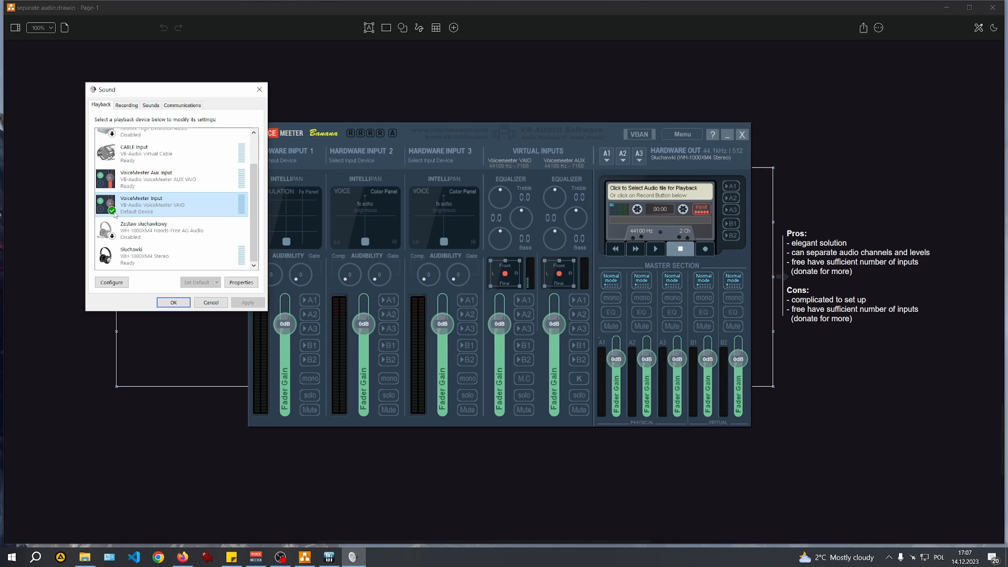
left_click(176, 302)
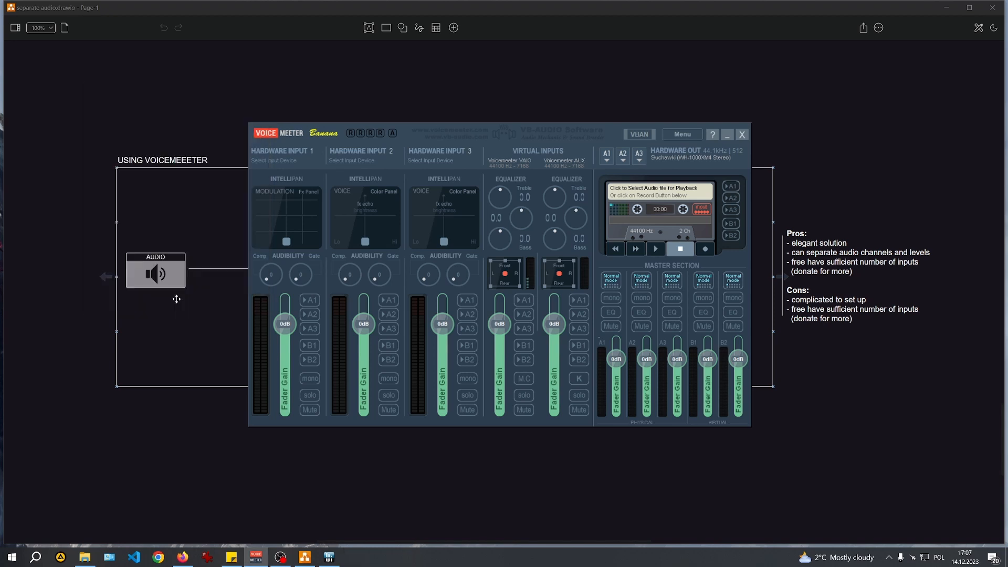
Route the Voicemeeter VAIO input to A1 and review the devices available for hardware outputs A1 and A2
left_click(608, 161)
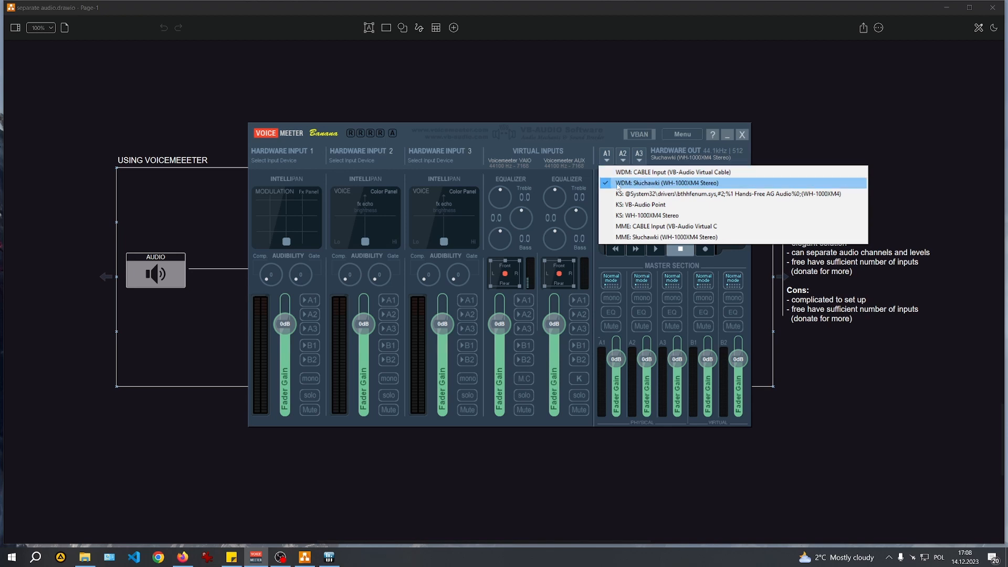
left_click(594, 135)
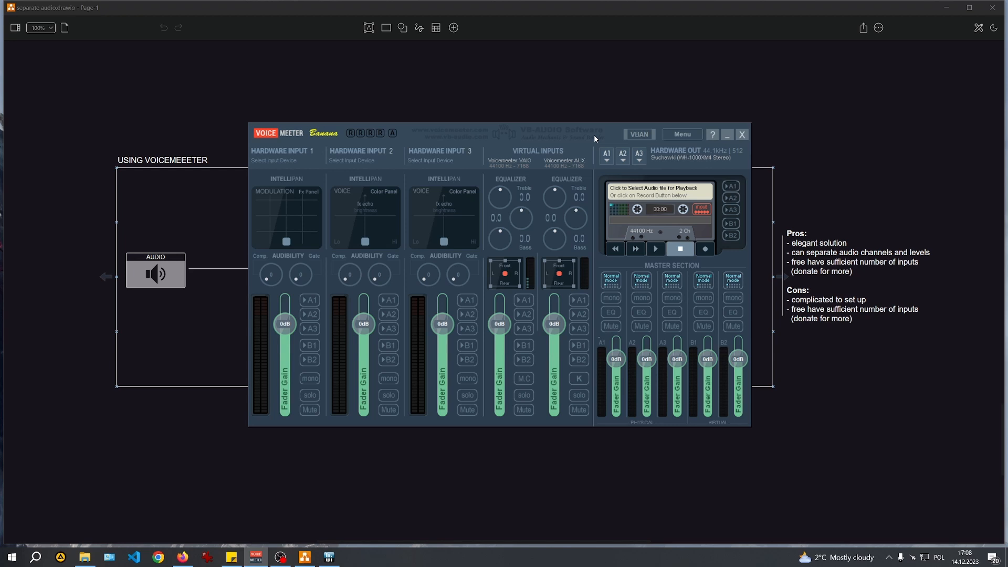
left_click(523, 301)
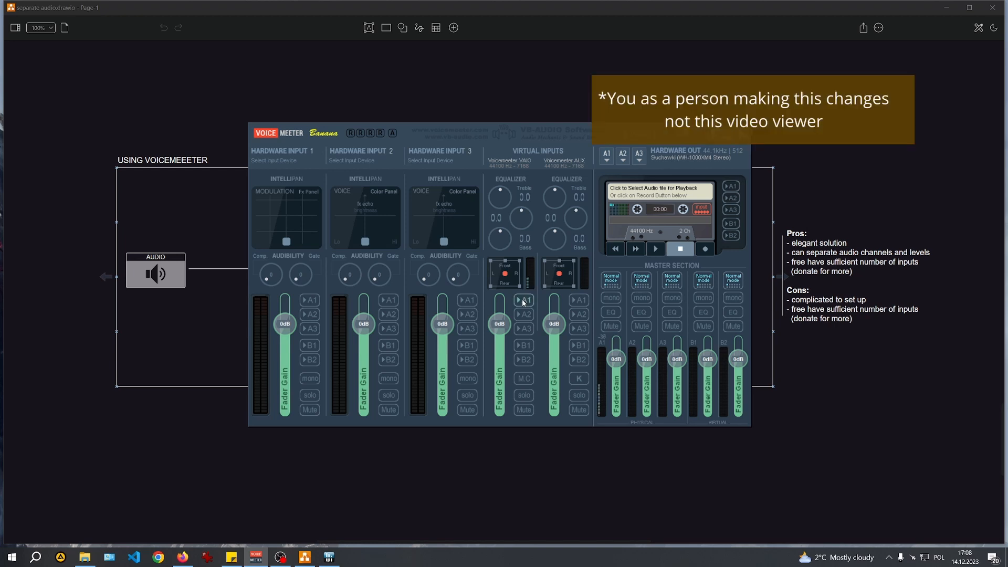
left_click(622, 157)
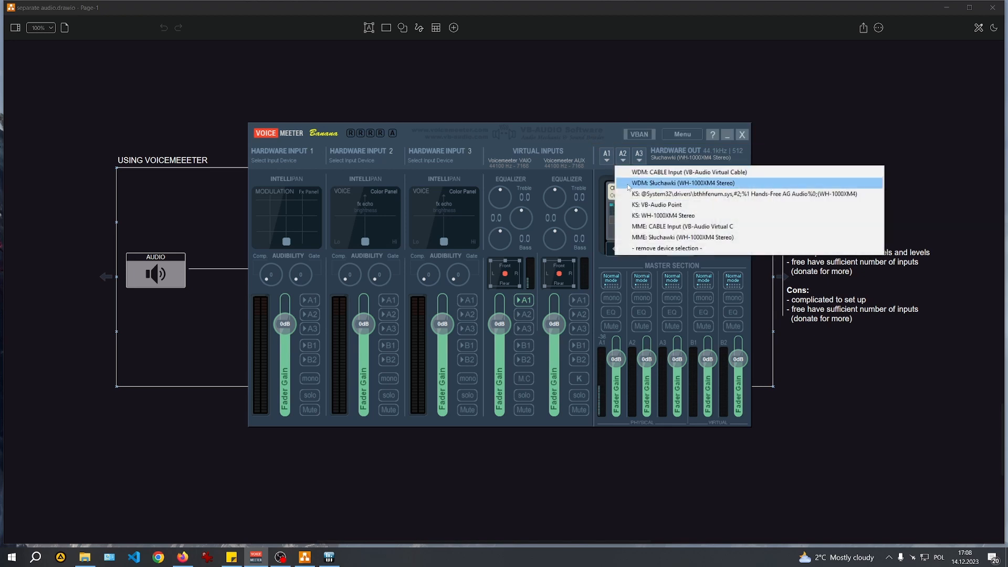
left_click(629, 183)
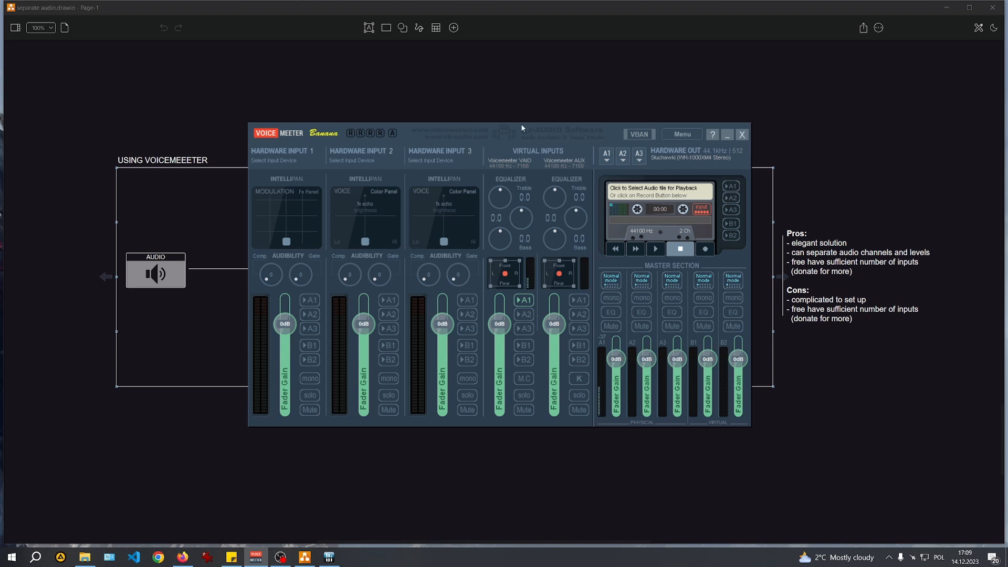
Label the Voicemeeter AUX virtual input 1 and the Voicemeeter VAIO virtual input 2
right_click(550, 151)
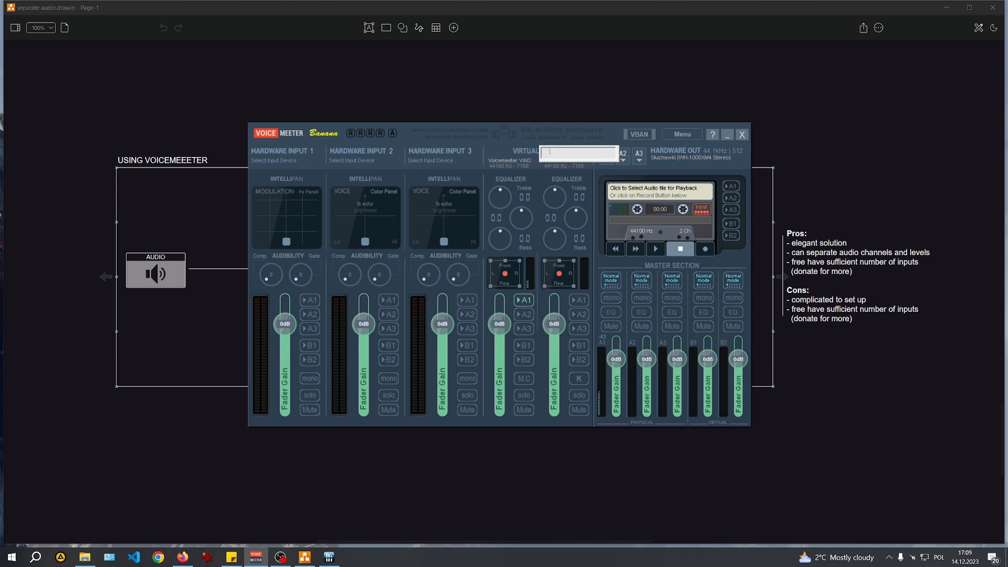
type("1")
key("Return")
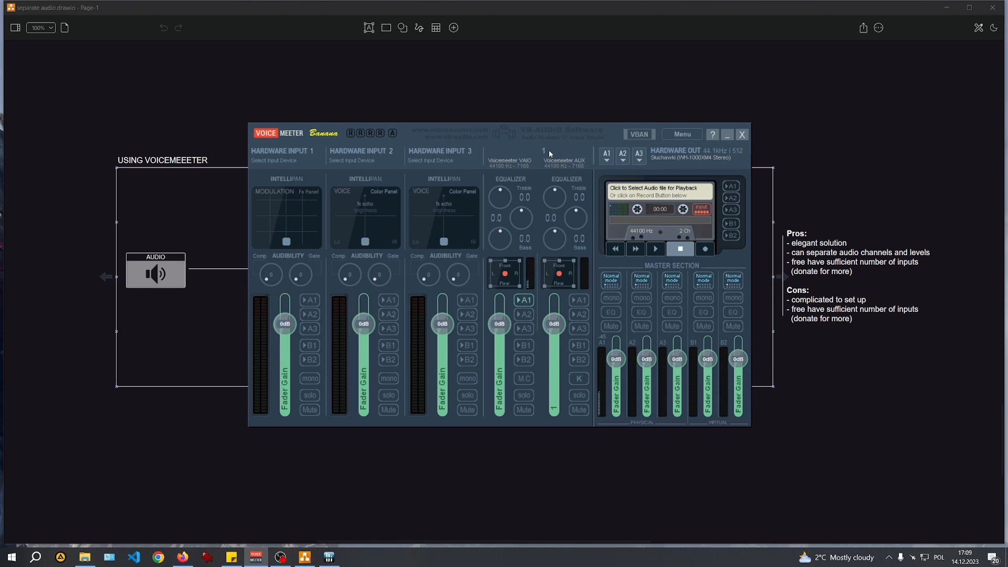
right_click(518, 152)
type("2")
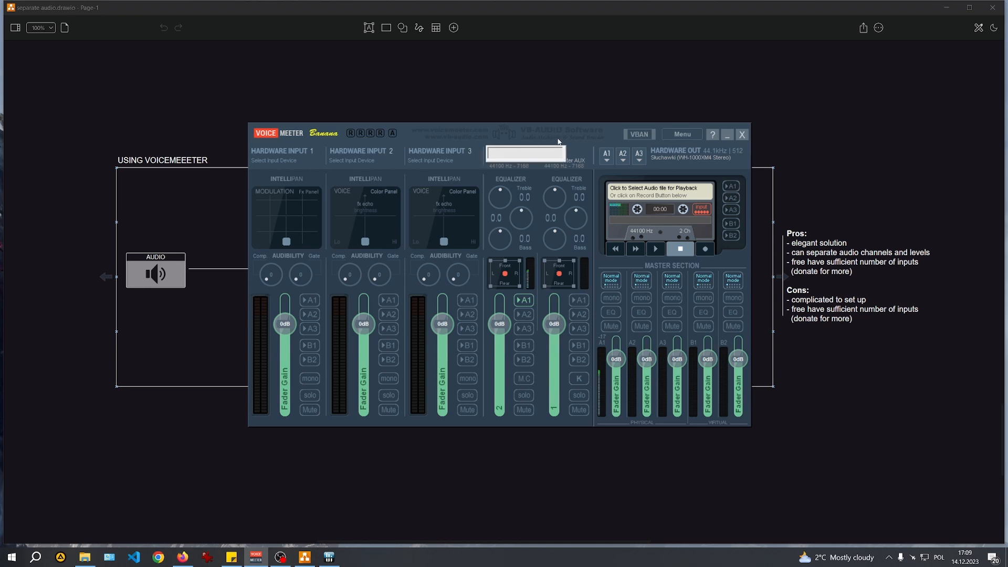
Clear the custom labels from both virtual inputs
key("Return")
right_click(553, 151)
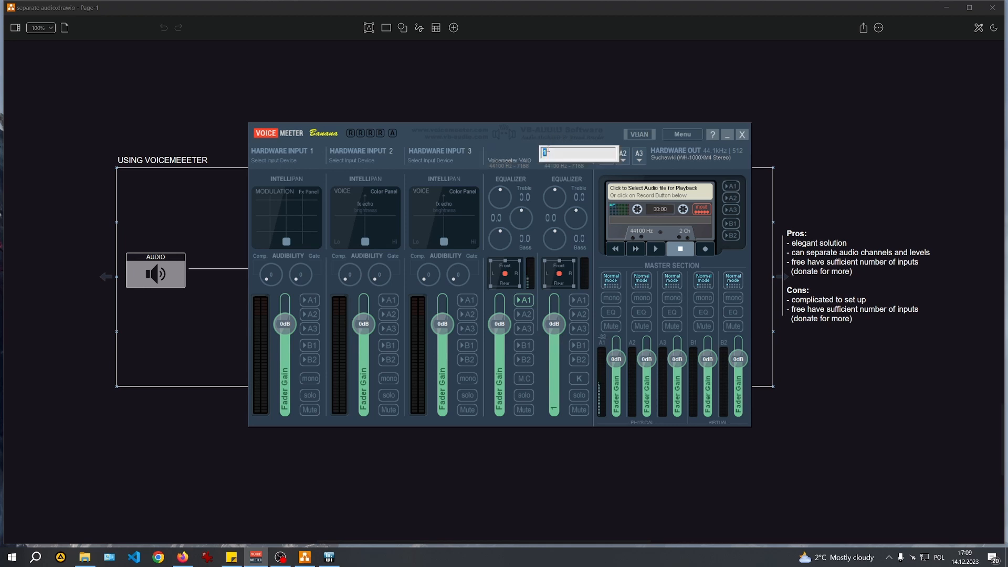
key("BackSpace")
key("Return")
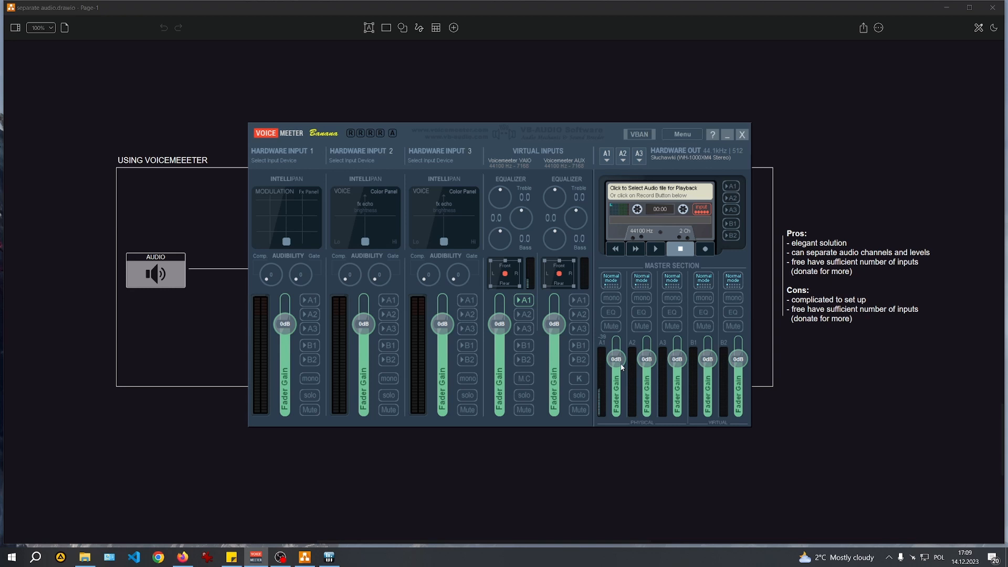
Lower the A1 master fader slightly and reset its gain to the default
mouse_move(616, 360)
left_mouse_down()
mouse_move(615, 378)
mouse_move(616, 360)
left_mouse_up()
left_click_drag(616, 359, 617, 371)
double_click(618, 371)
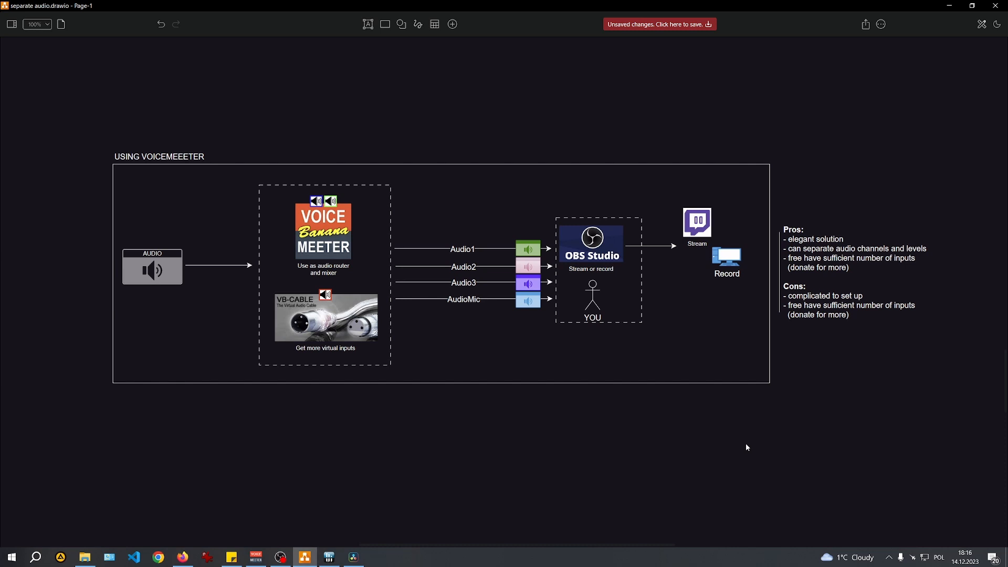
Open the Windows Sound settings over the diagram and examine the VoiceMeeter Aux Input and CABLE Input playback devices
left_click(890, 561)
right_click(918, 498)
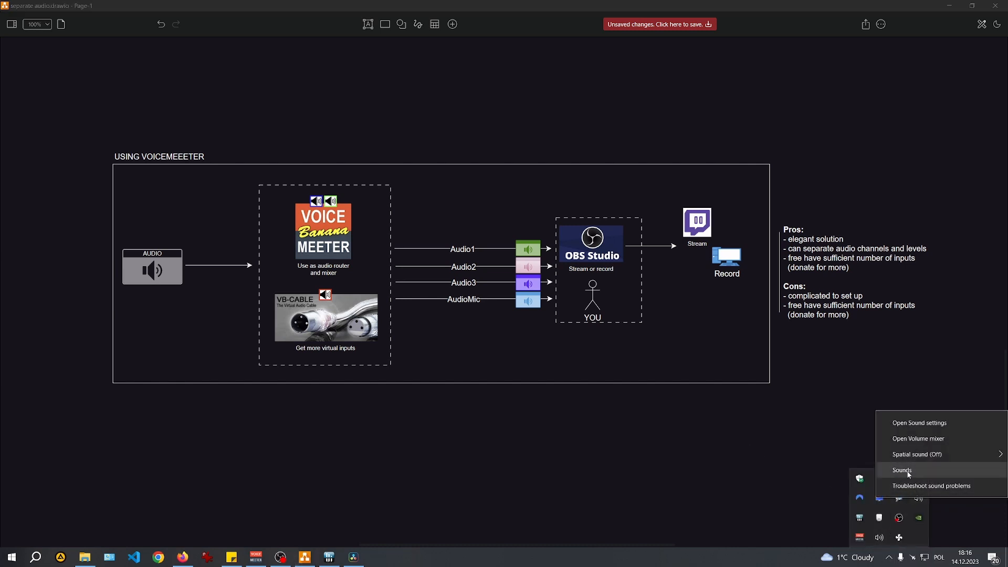
left_click(909, 474)
left_click_drag(77, 46, 492, 207)
scroll(533, 293, "down", 2)
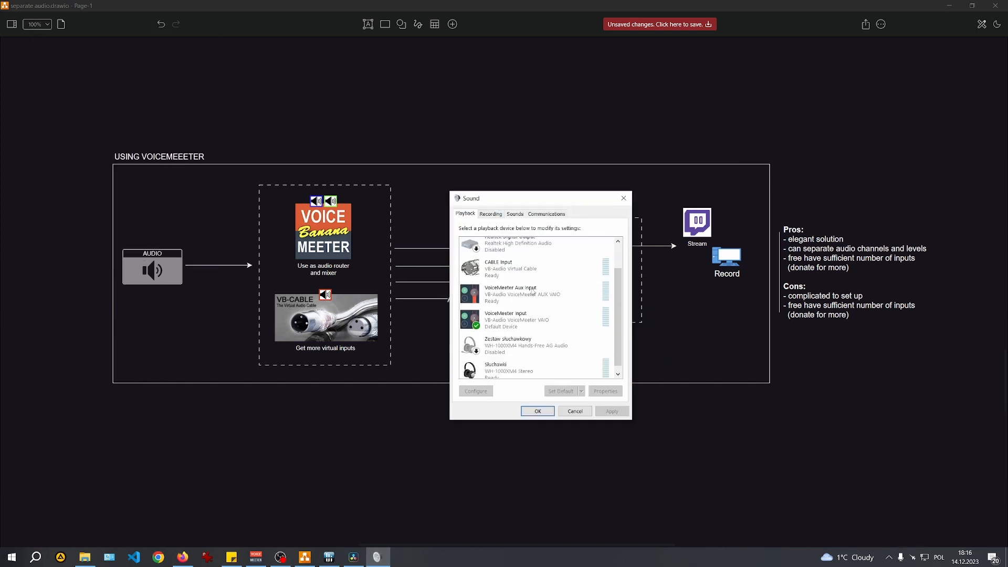
left_click(519, 294)
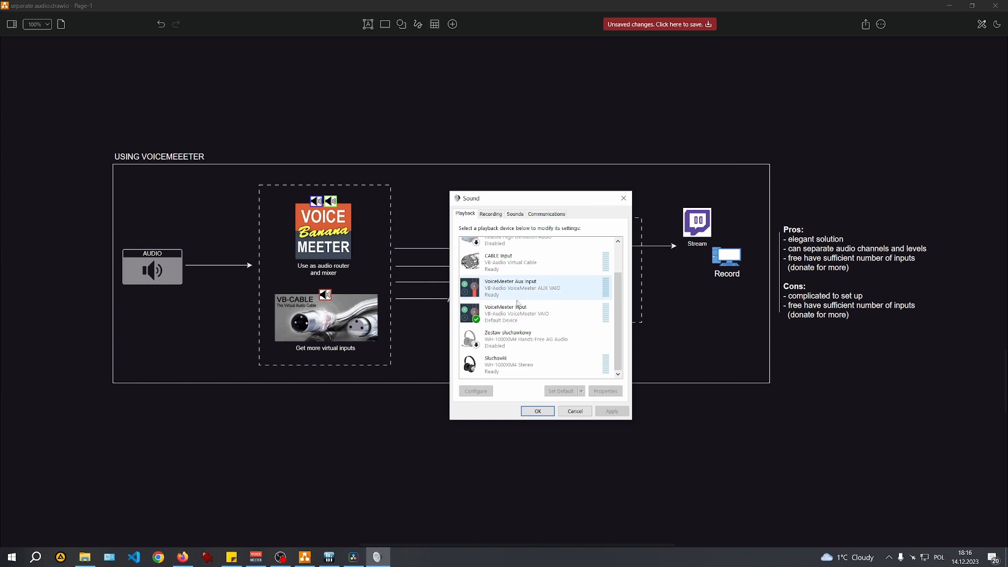
left_click(536, 289)
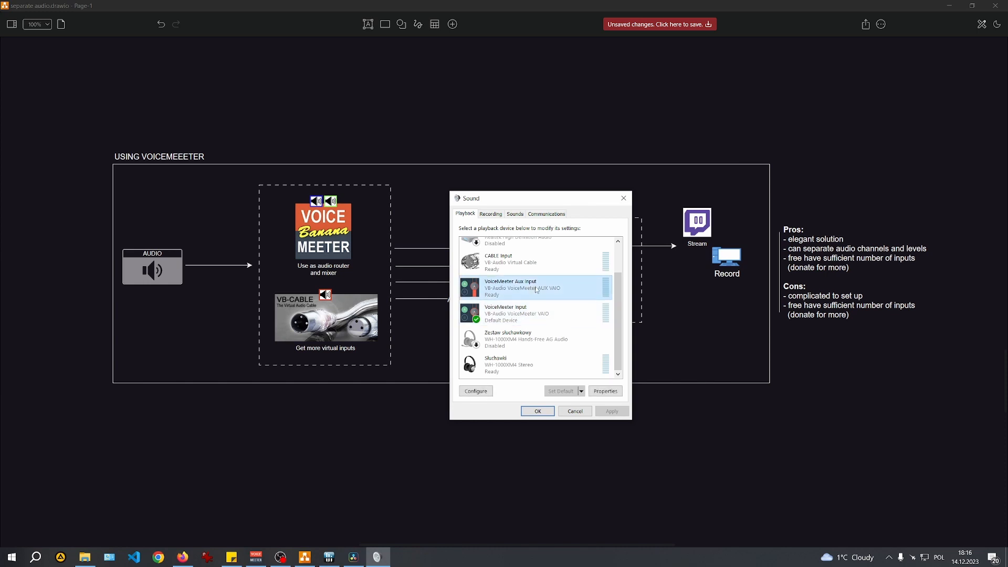
left_click(527, 271)
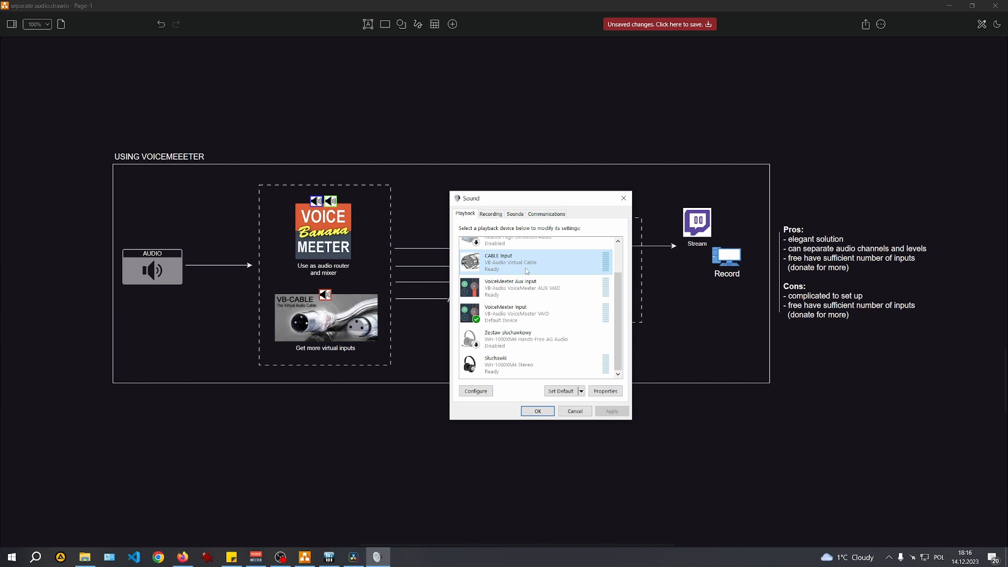
Examine the VoiceMeeter Output, VoiceMeeter Aux Output and CABLE Output recording devices in the Sound settings, and close the dialog
left_click(491, 214)
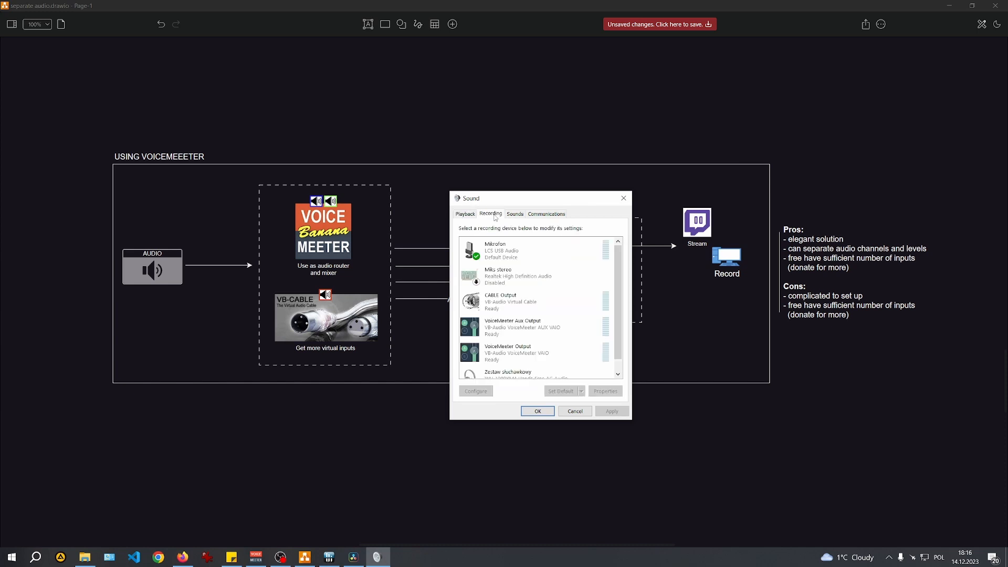
left_click(535, 346)
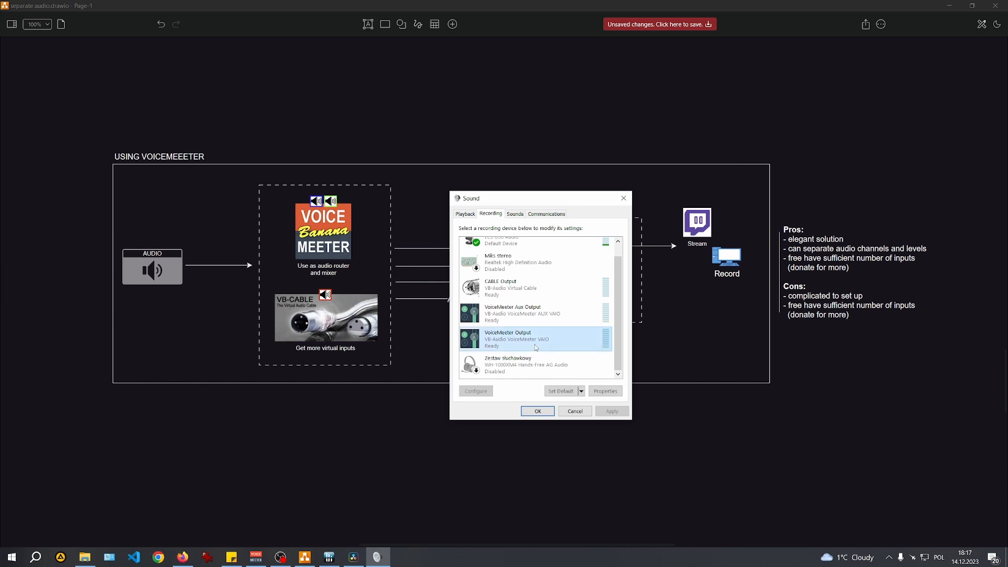
left_click(538, 313)
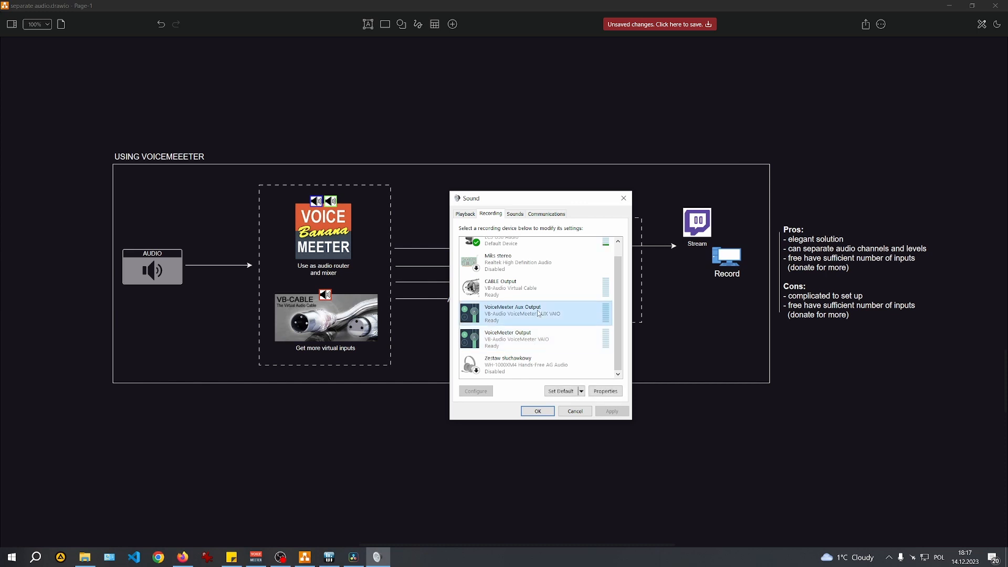
left_click(531, 284)
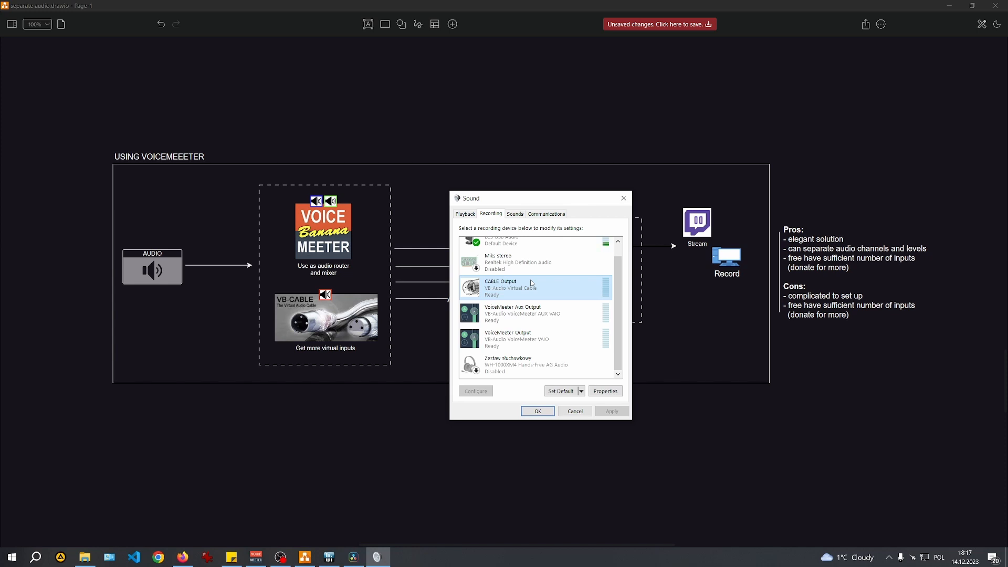
left_click(538, 411)
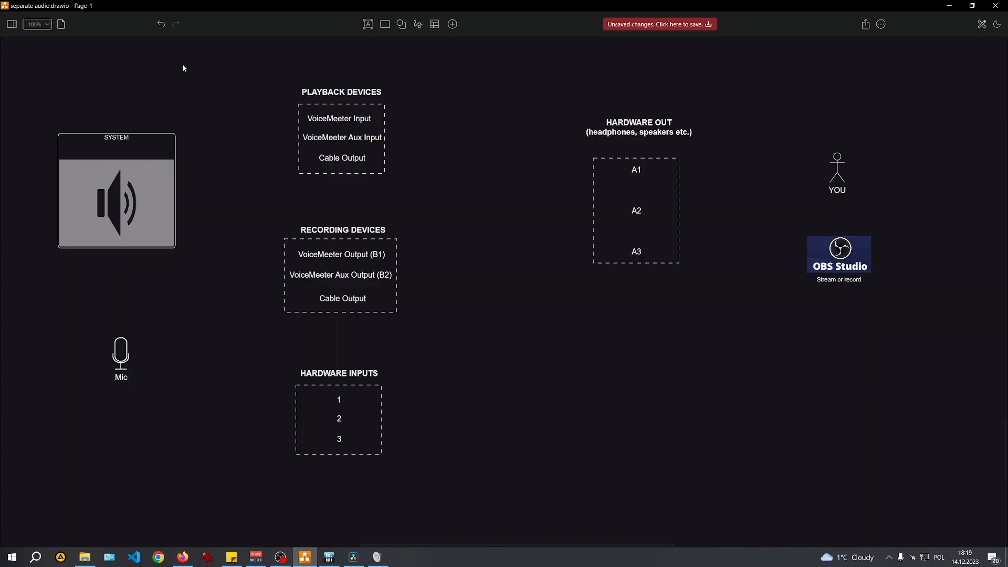
Mark the System audio block with a red bracket and an arrow to VoiceMeeter Input, and clear the annotations
mouse_move(66, 123)
left_mouse_down()
mouse_move(44, 124)
mouse_move(42, 250)
mouse_move(61, 273)
left_mouse_up()
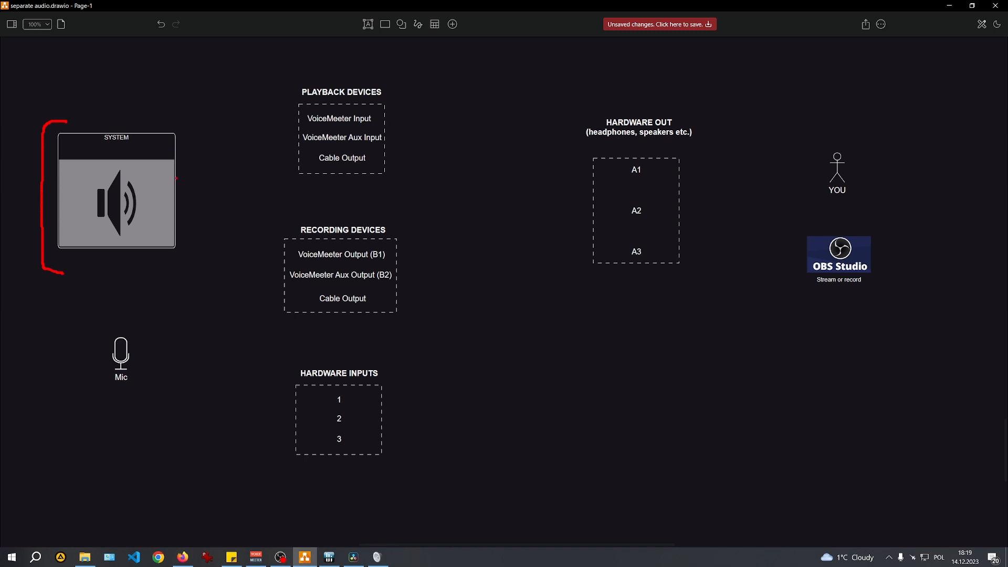
mouse_move(176, 178)
left_mouse_down()
mouse_move(230, 126)
mouse_move(297, 126)
left_mouse_up()
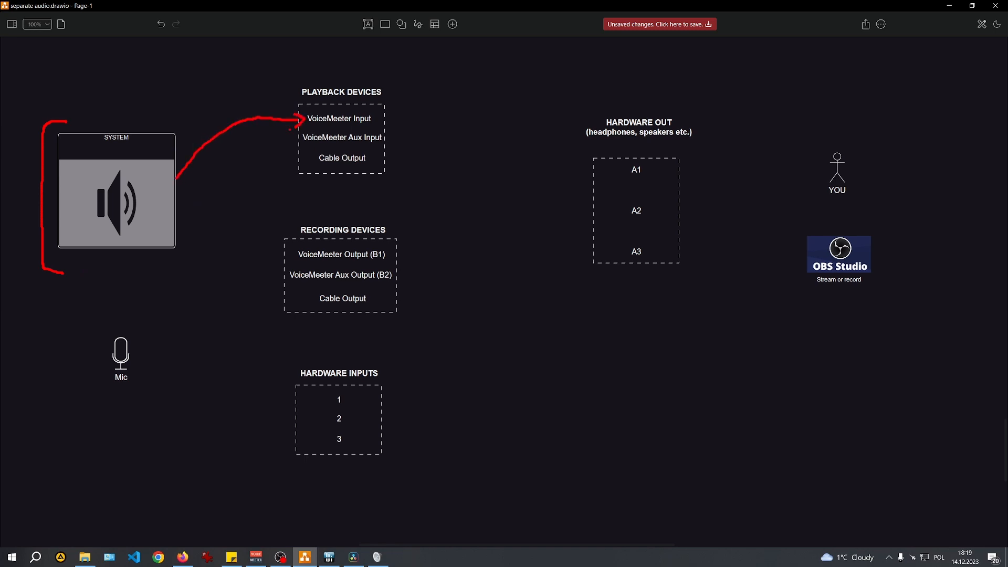
key("Escape")
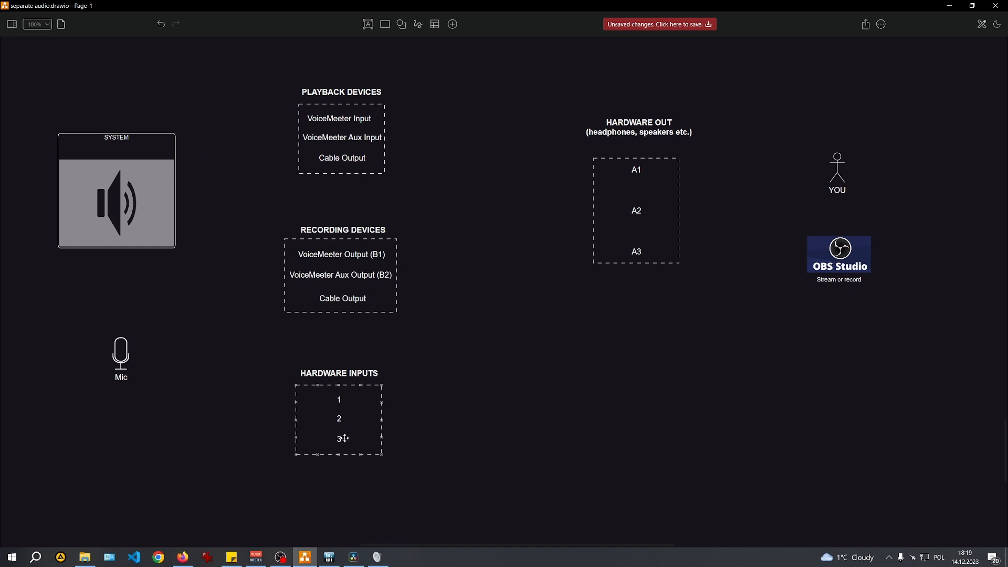
Bring up the Windows Sound settings, check the VoiceMeeter Input playback device, and return to the diagram
left_click(377, 557)
scroll(724, 389, "down", 1)
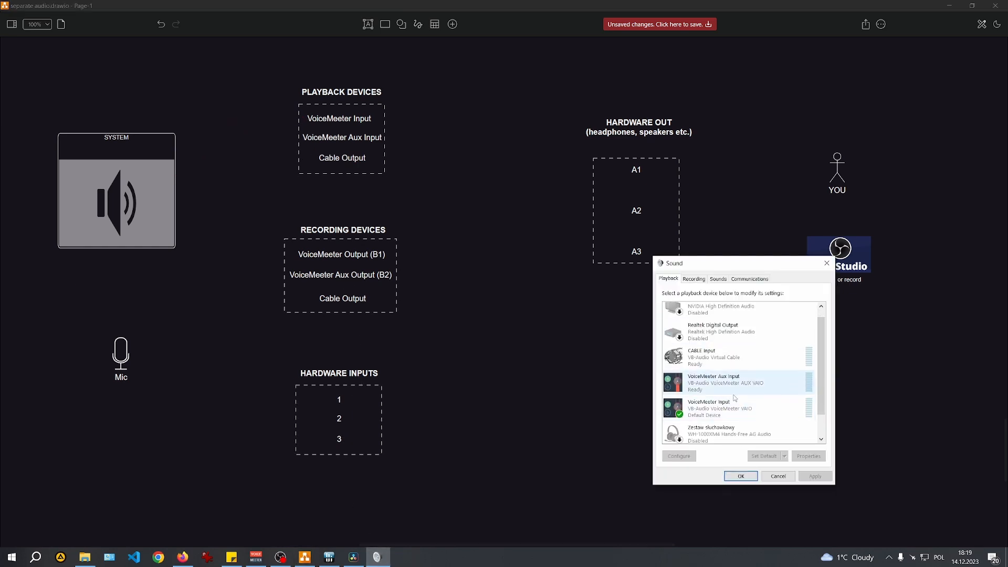
left_click(726, 419)
left_click(542, 261)
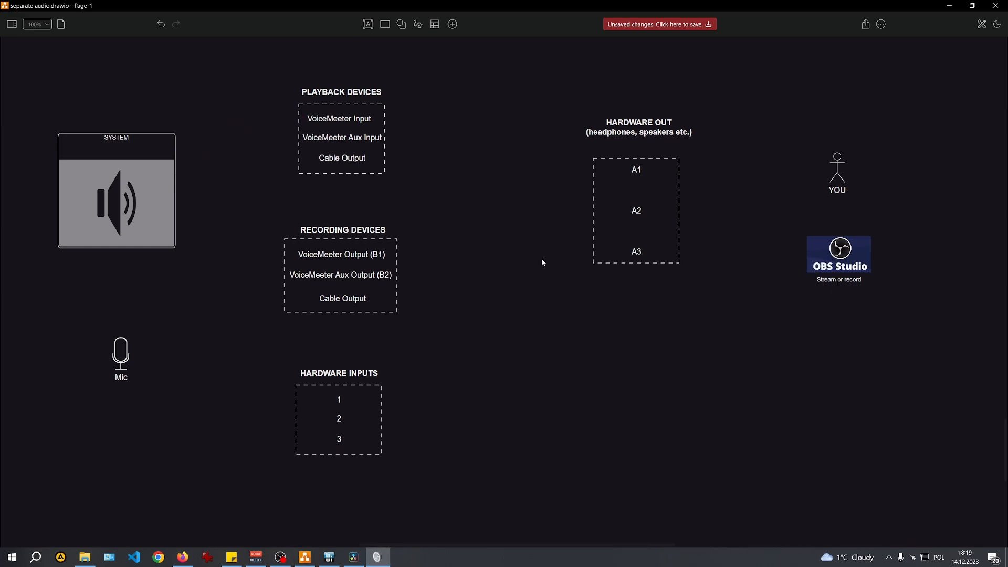
Draw the red signal path from System through VoiceMeeter Input and A1 to YOU, adding a headphones sketch above the last arrow
mouse_move(187, 172)
left_mouse_down()
mouse_move(223, 130)
mouse_move(298, 112)
mouse_move(309, 120)
mouse_move(296, 126)
left_mouse_up()
mouse_move(380, 119)
left_mouse_down()
mouse_move(471, 134)
mouse_move(523, 156)
mouse_move(616, 167)
mouse_move(610, 160)
mouse_move(603, 177)
mouse_move(795, 180)
left_mouse_up()
left_click_drag(724, 145, 762, 141)
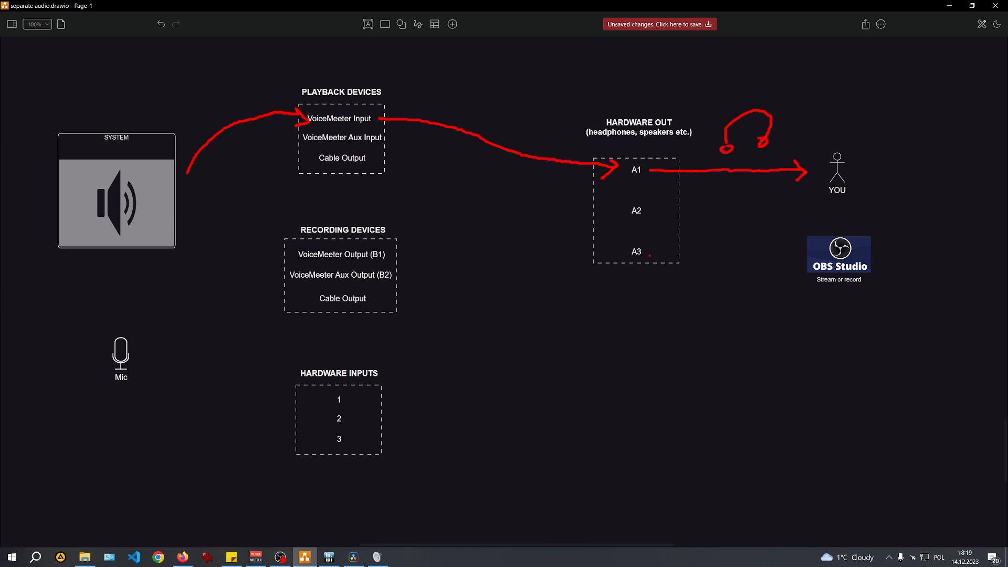
Draw a second path from VoiceMeeter Input through A2 to a stick figure with headphones marked 2, and clear all annotations
mouse_move(381, 122)
left_mouse_down()
mouse_move(545, 208)
mouse_move(604, 215)
mouse_move(605, 224)
left_mouse_up()
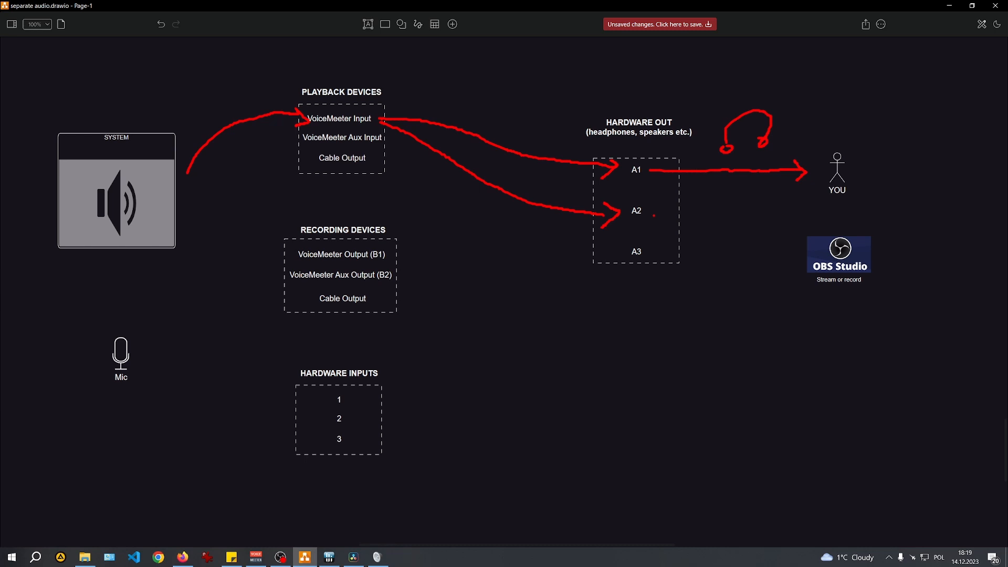
left_click_drag(654, 215, 760, 270)
mouse_move(728, 224)
left_mouse_down()
mouse_move(719, 228)
mouse_move(760, 219)
mouse_move(757, 232)
mouse_move(749, 219)
left_mouse_up()
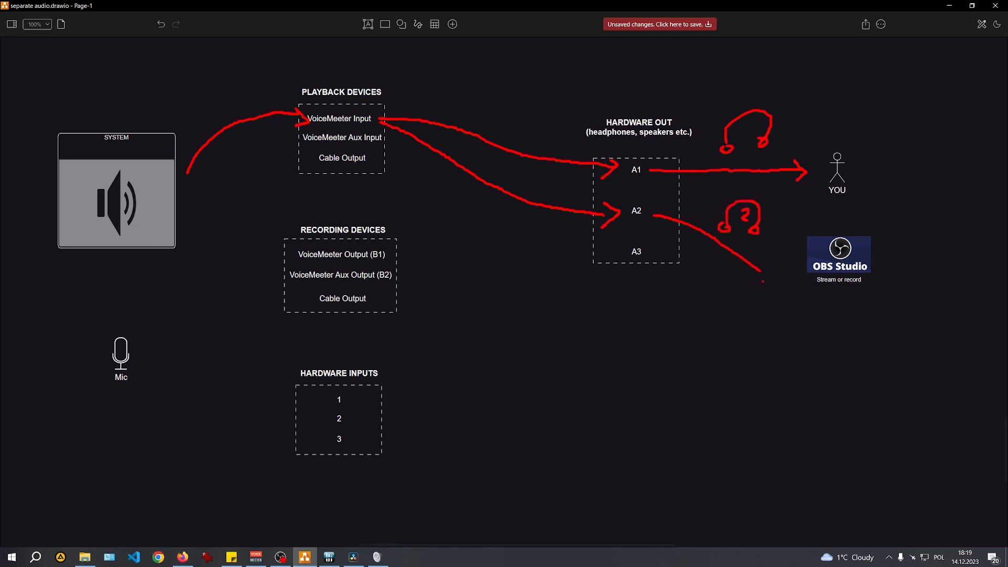
mouse_move(763, 281)
left_mouse_down()
mouse_move(766, 335)
mouse_move(755, 347)
mouse_move(777, 353)
left_mouse_up()
left_click_drag(742, 302, 802, 315)
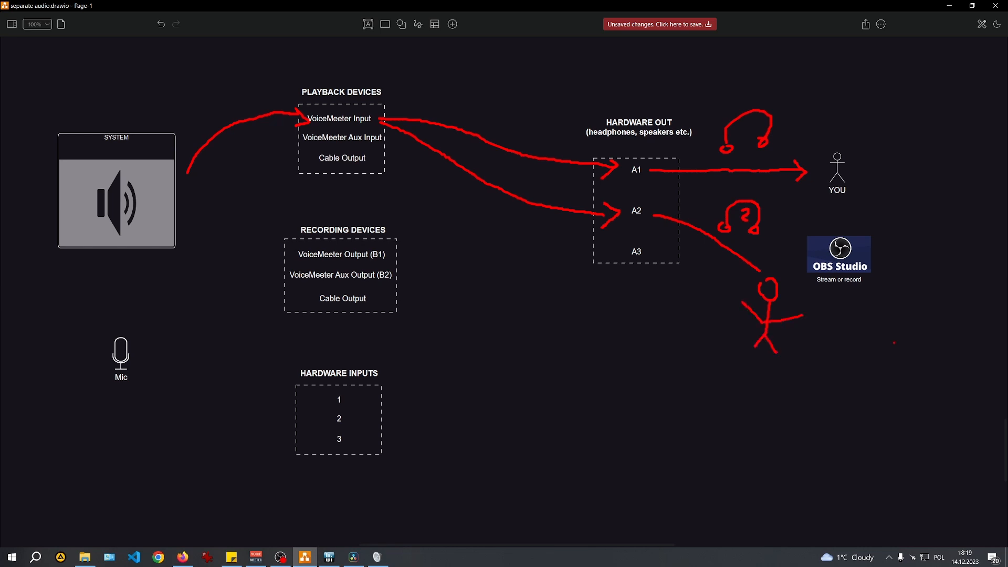
key("Escape")
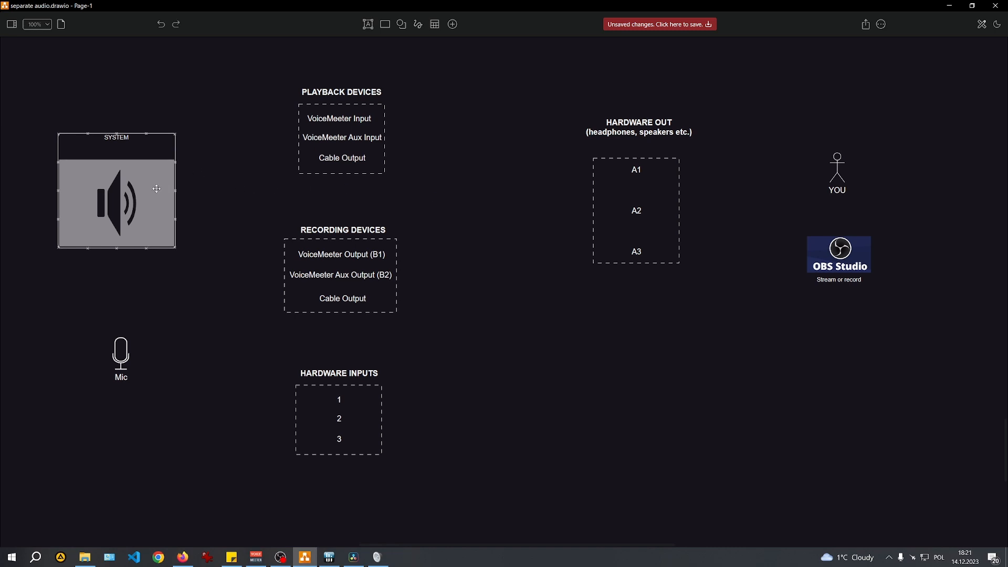
Redo the split into System, Music and Game blocks, and draw arrows to VoiceMeeter Input, VoiceMeeter Aux Input and Cable Output respectively
mouse_move(153, 159)
key("ctrl+shift+z")
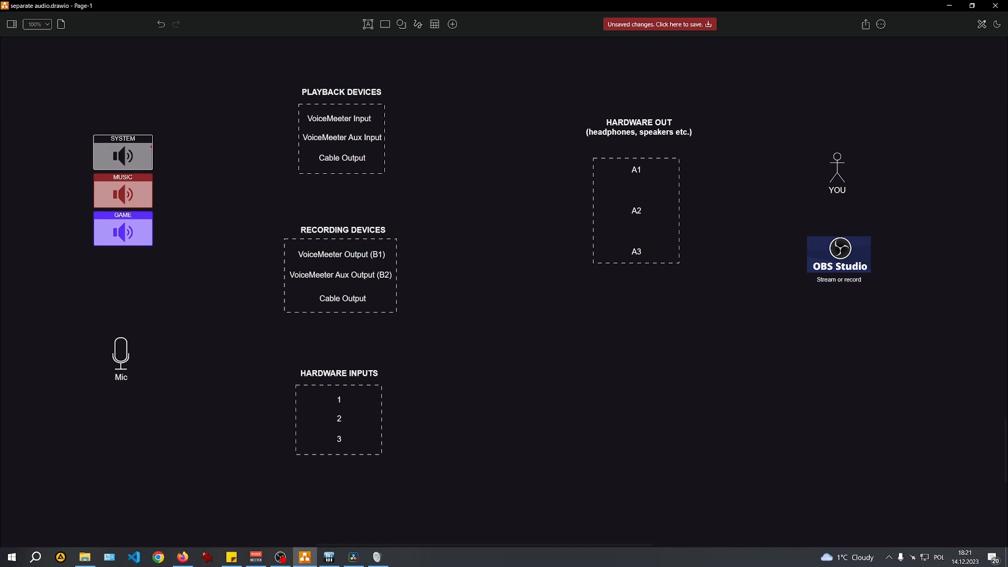
mouse_move(152, 147)
left_mouse_down()
mouse_move(235, 112)
mouse_move(302, 119)
mouse_move(289, 123)
left_mouse_up()
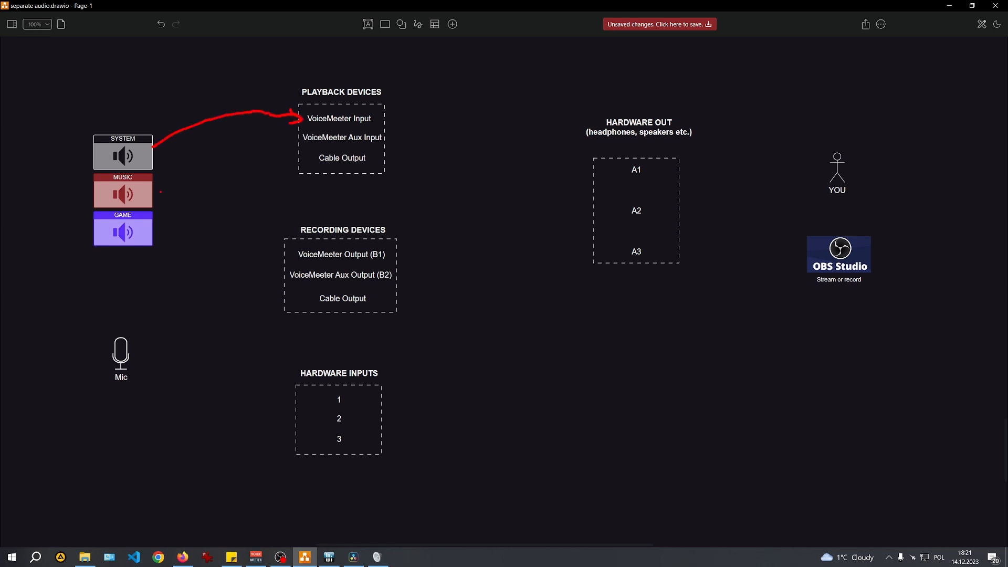
mouse_move(160, 191)
left_mouse_down()
mouse_move(248, 146)
mouse_move(301, 138)
mouse_move(296, 148)
left_mouse_up()
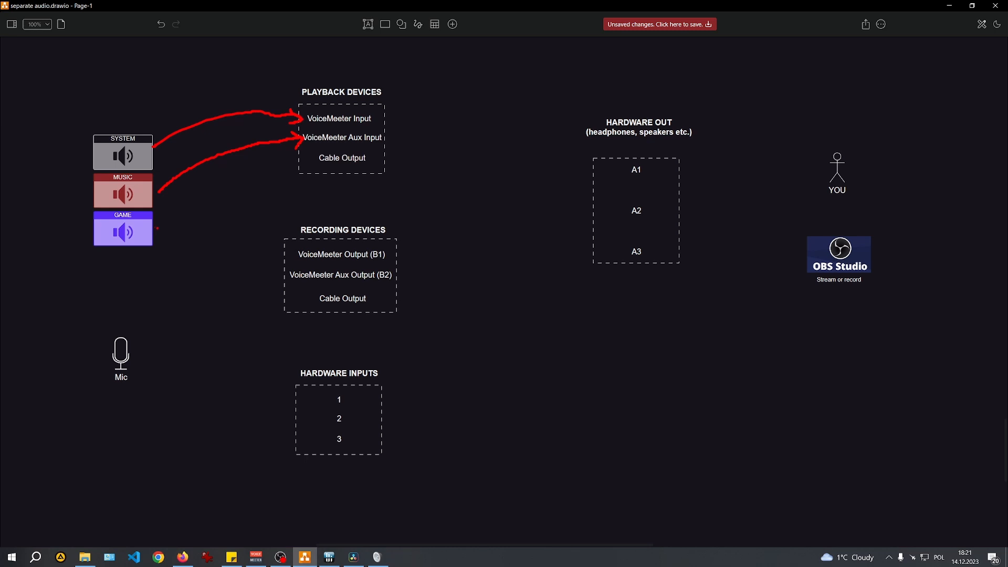
mouse_move(158, 228)
left_mouse_down()
mouse_move(312, 158)
mouse_move(305, 171)
left_mouse_up()
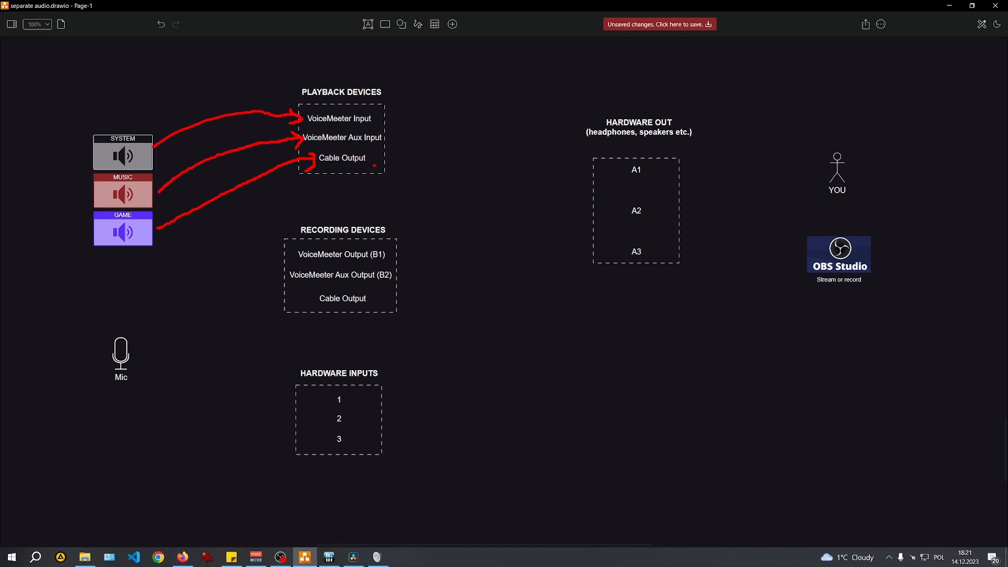
Draw the Cable Output path through hardware input 1 to A2 and both VoiceMeeter inputs to A1, and clear the annotations
mouse_move(374, 166)
left_mouse_down()
mouse_move(385, 187)
mouse_move(268, 222)
mouse_move(231, 276)
mouse_move(228, 350)
mouse_move(246, 385)
mouse_move(272, 403)
mouse_move(325, 407)
left_mouse_up()
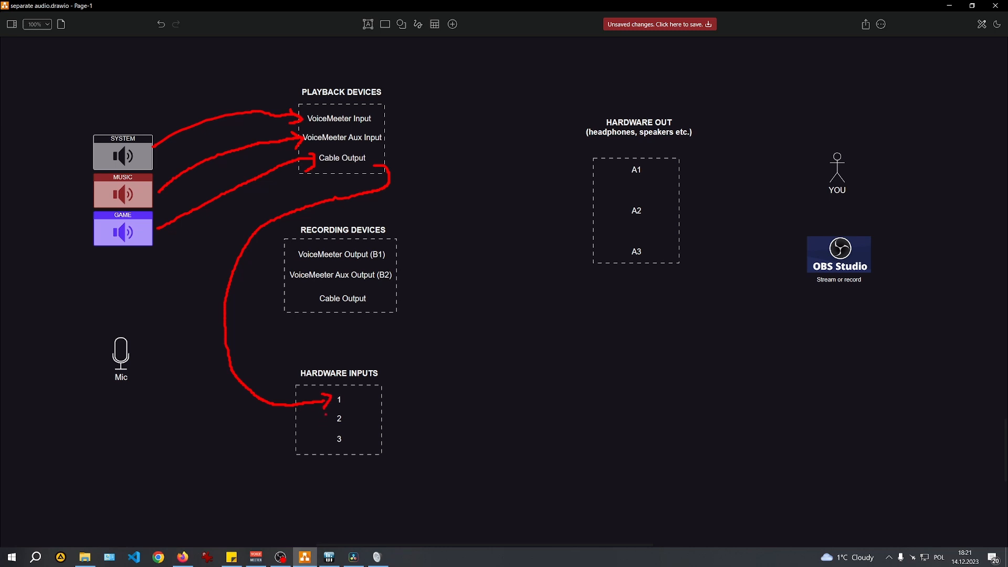
mouse_move(351, 400)
left_mouse_down()
mouse_move(404, 397)
mouse_move(455, 369)
mouse_move(534, 250)
mouse_move(564, 223)
mouse_move(608, 226)
left_mouse_up()
mouse_move(387, 121)
left_mouse_down()
mouse_move(618, 171)
mouse_move(608, 164)
mouse_move(624, 172)
mouse_move(608, 185)
left_mouse_up()
mouse_move(388, 142)
left_mouse_down()
mouse_move(600, 177)
mouse_move(582, 195)
left_mouse_up()
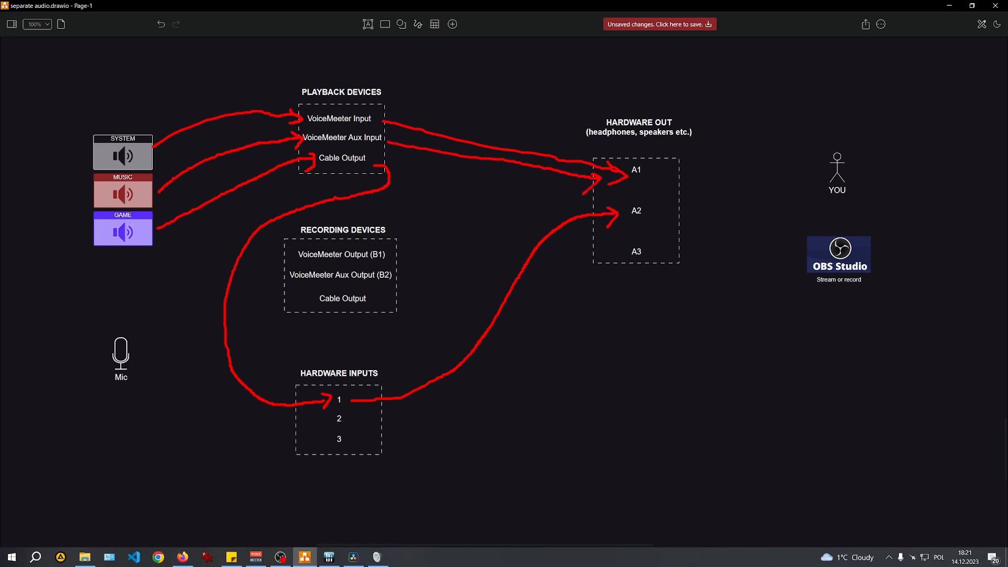
key("Escape")
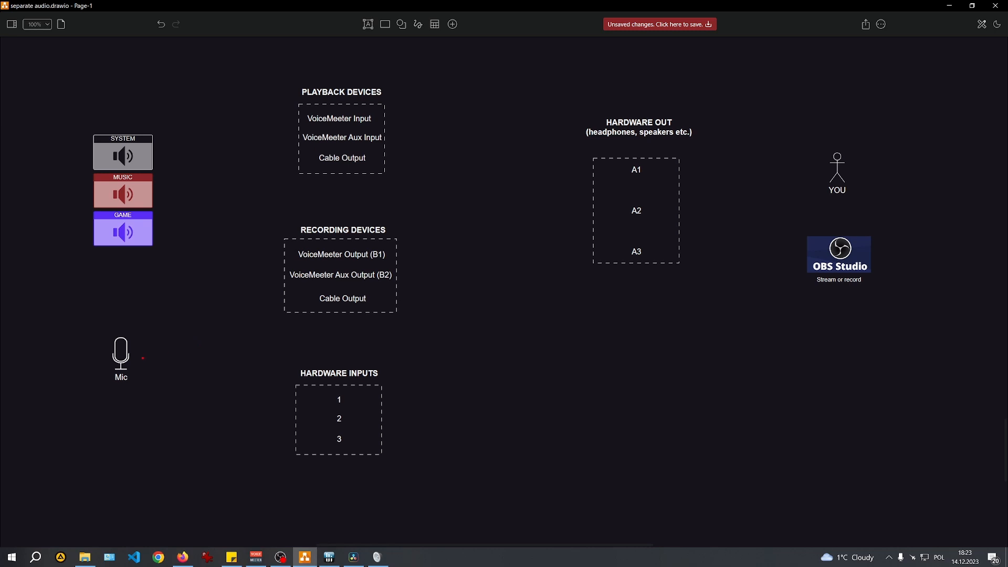
Draw the microphone's paths through hardware input 1 to OBS Studio and A1, clear them, and draw a direct path to OBS Studio
mouse_move(143, 358)
left_mouse_down()
mouse_move(329, 403)
mouse_move(317, 410)
left_mouse_up()
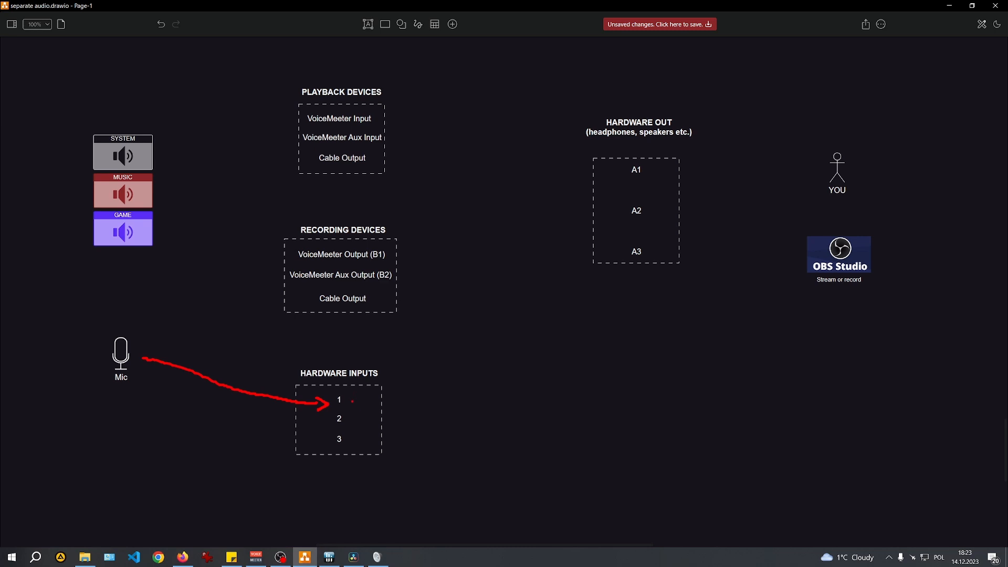
mouse_move(352, 401)
left_mouse_down()
mouse_move(597, 364)
mouse_move(698, 317)
mouse_move(772, 239)
mouse_move(769, 263)
left_mouse_up()
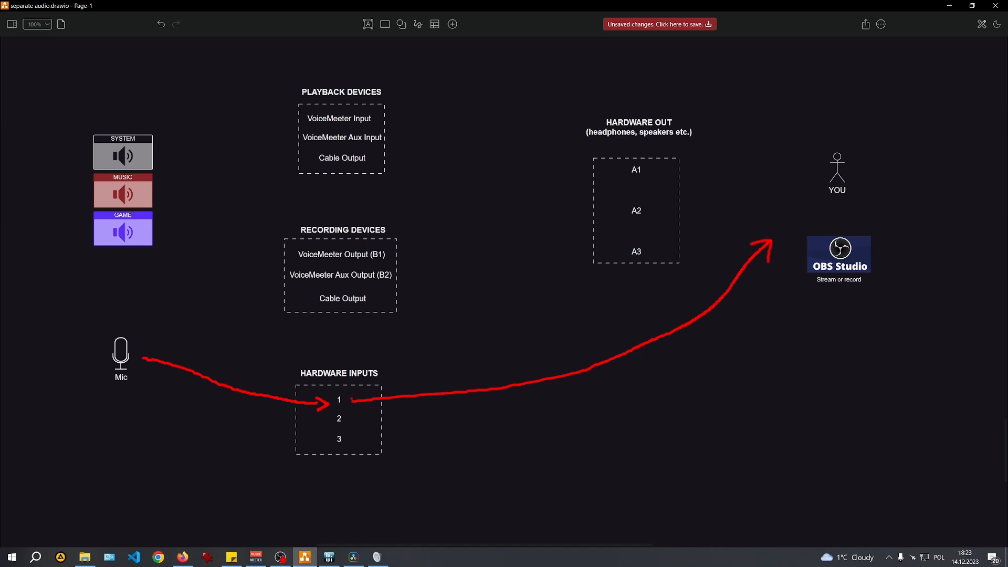
mouse_move(353, 400)
left_mouse_down()
mouse_move(411, 373)
mouse_move(562, 215)
mouse_move(625, 169)
mouse_move(623, 184)
left_mouse_up()
key("Escape")
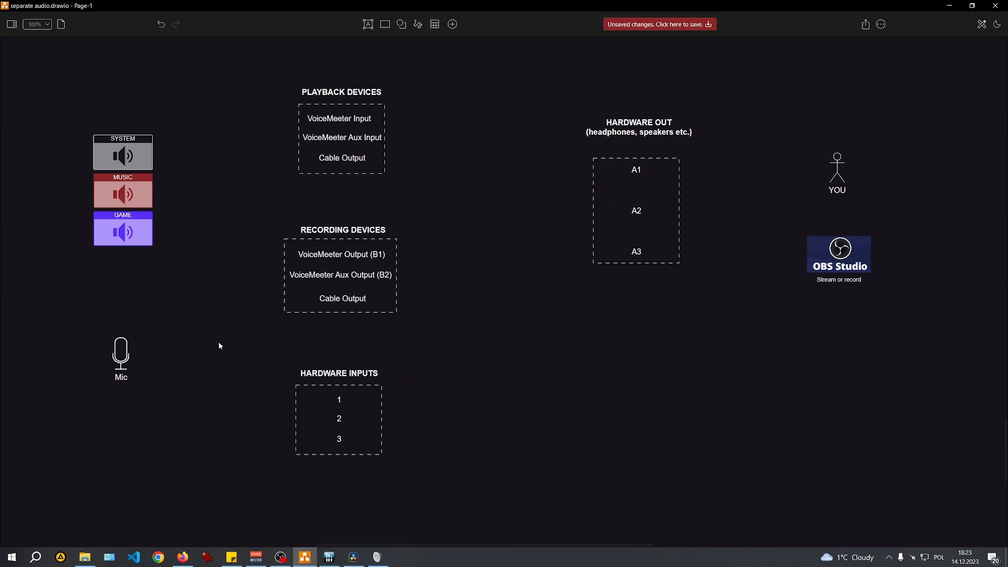
mouse_move(146, 362)
left_mouse_down()
mouse_move(320, 328)
mouse_move(529, 351)
mouse_move(718, 310)
mouse_move(781, 258)
mouse_move(758, 265)
mouse_move(785, 281)
left_mouse_up()
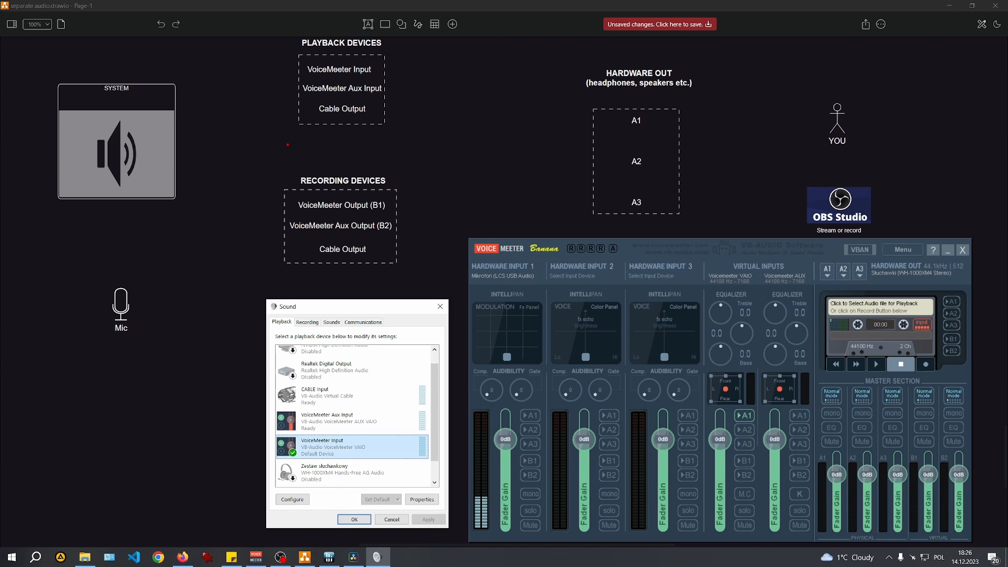
Annotate in red the System block's route to VoiceMeeter Input, and circle that device and the Playback heading in the Sound dialog
mouse_move(70, 73)
left_mouse_down()
mouse_move(45, 84)
mouse_move(42, 198)
mouse_move(44, 216)
mouse_move(75, 224)
left_mouse_up()
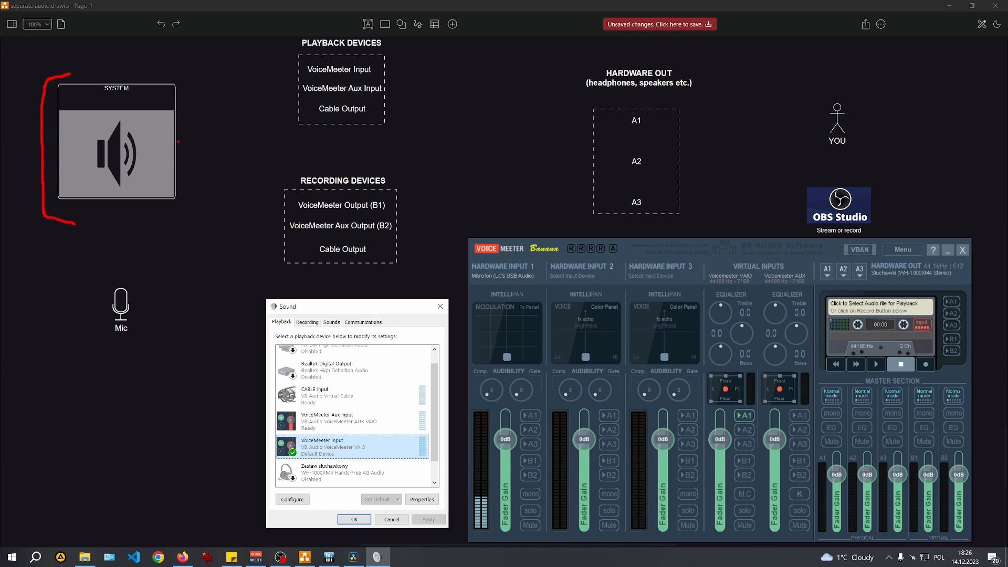
mouse_move(178, 141)
left_mouse_down()
mouse_move(223, 96)
mouse_move(303, 74)
left_mouse_up()
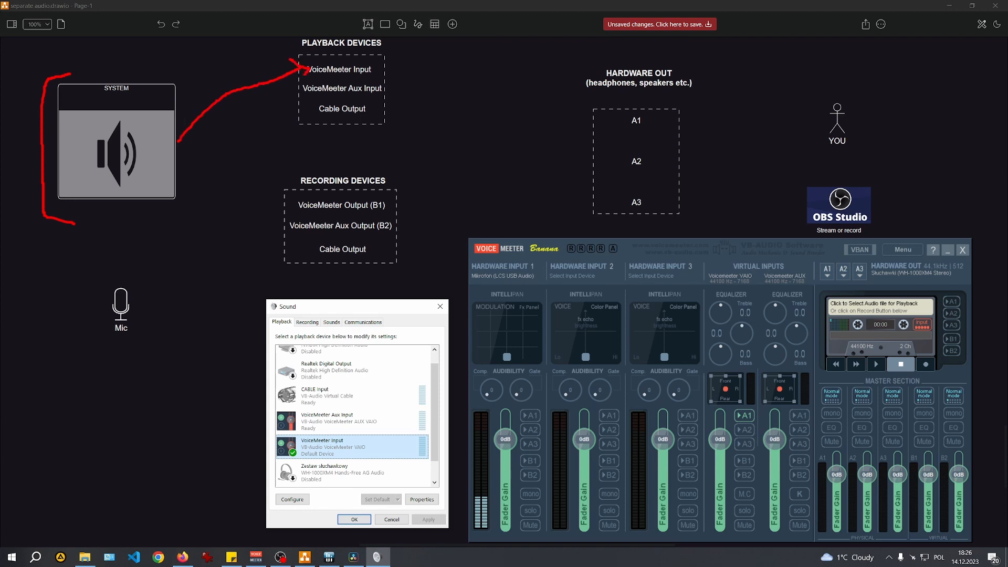
left_click_drag(270, 316, 301, 318)
mouse_move(278, 422)
left_mouse_down()
mouse_move(263, 447)
mouse_move(456, 474)
mouse_move(408, 424)
mouse_move(287, 423)
left_mouse_up()
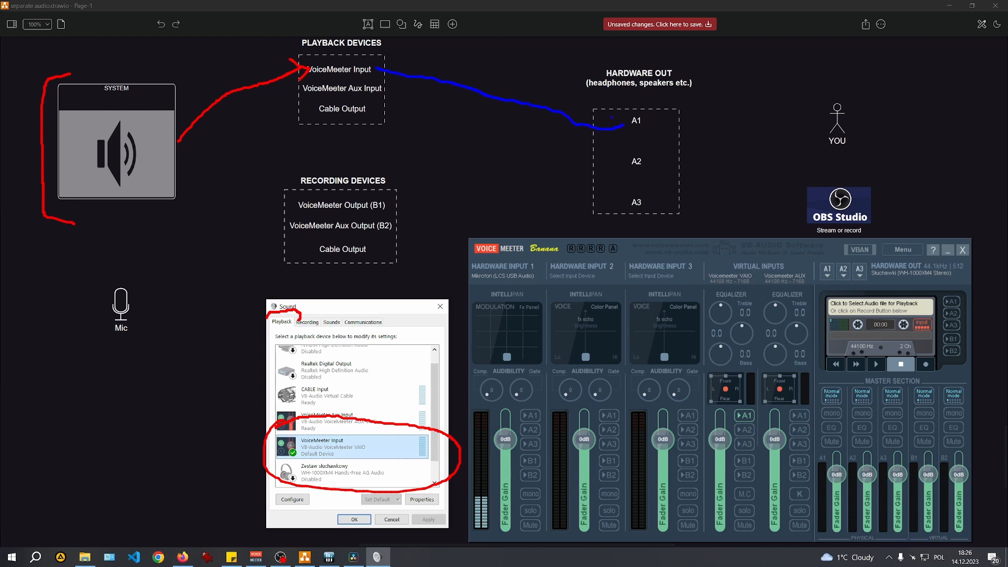
Complete the blue arrow from VoiceMeeter Input to A1, and box the Voicemeeter VAIO strip name and its A1 routing switch
left_click_drag(627, 119, 617, 140)
mouse_move(731, 269)
left_mouse_down()
mouse_move(706, 268)
mouse_move(706, 289)
mouse_move(758, 287)
mouse_move(760, 266)
mouse_move(732, 267)
left_mouse_up()
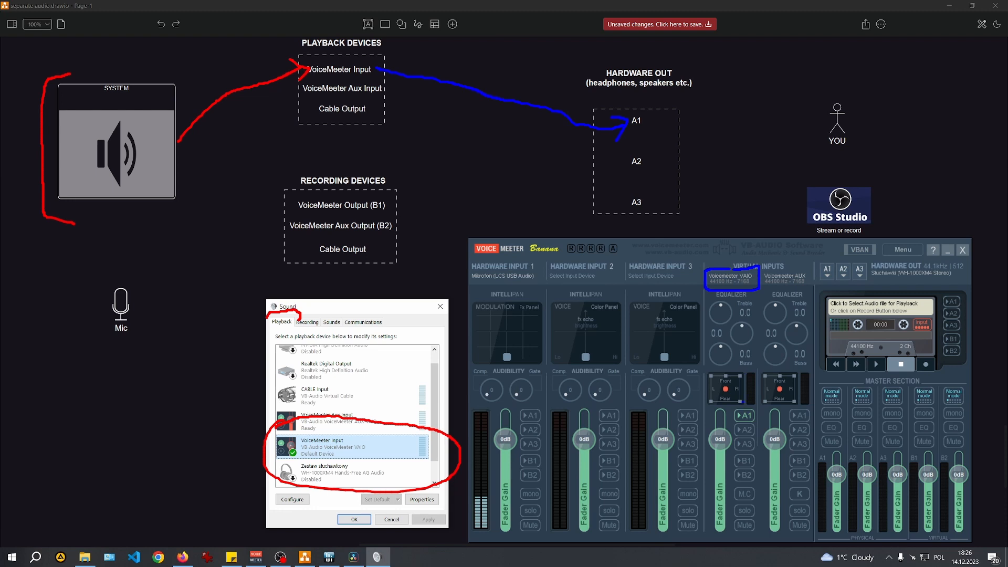
mouse_move(731, 403)
left_mouse_down()
mouse_move(737, 426)
mouse_move(760, 426)
mouse_move(760, 401)
left_mouse_up()
Annotate in yellow the path from A1 to YOU with headphones, boxing the A1 hardware output and underlining its assigned device
left_click_drag(651, 124, 814, 131)
left_click_drag(804, 124, 812, 143)
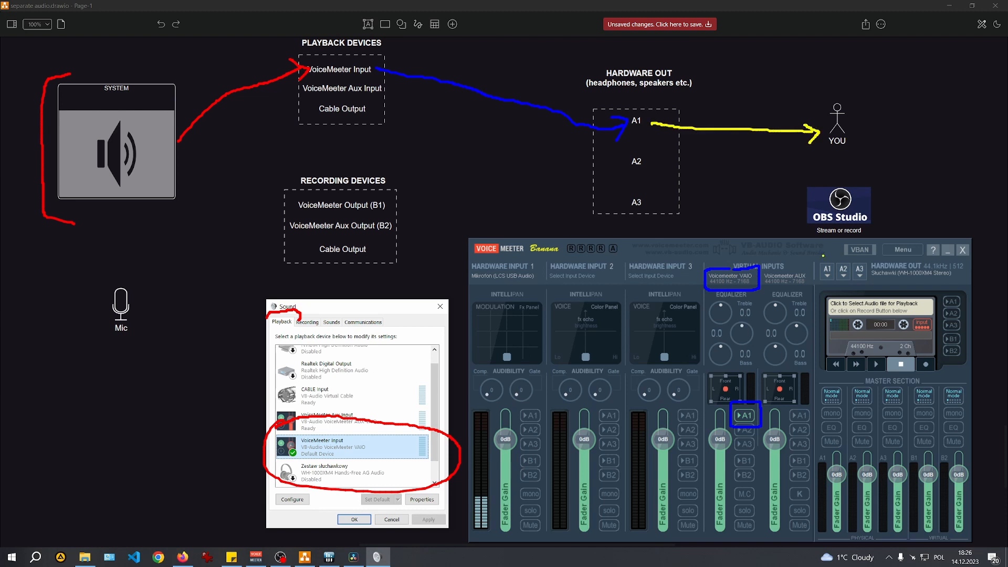
mouse_move(823, 256)
left_mouse_down()
mouse_move(814, 270)
mouse_move(823, 286)
mouse_move(837, 270)
mouse_move(831, 254)
mouse_move(819, 257)
left_mouse_up()
left_click_drag(872, 279, 959, 279)
mouse_move(727, 116)
left_mouse_down()
mouse_move(739, 86)
mouse_move(751, 122)
mouse_move(761, 116)
left_mouse_up()
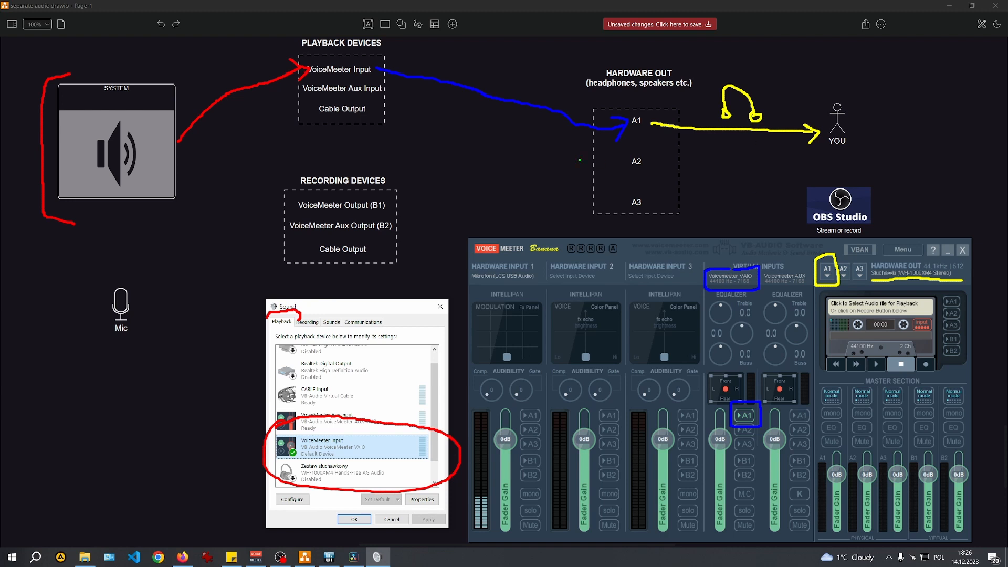
Draw a green arrow from VoiceMeeter Input to A2 and mark the Voicemeeter VAIO strip's A2 routing switch
mouse_move(379, 74)
left_mouse_down()
mouse_move(619, 164)
mouse_move(611, 173)
left_mouse_up()
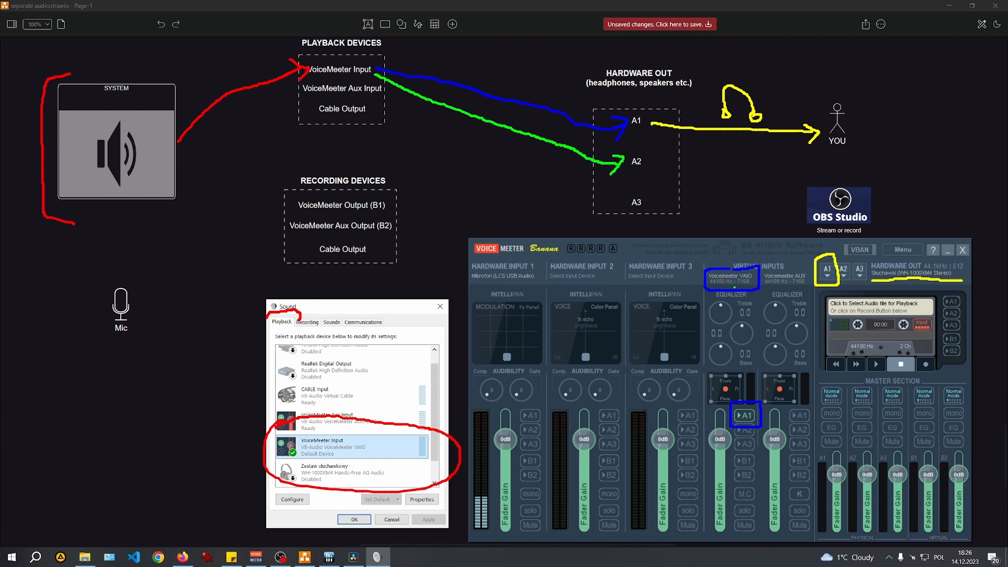
mouse_move(733, 422)
left_mouse_down()
mouse_move(731, 435)
mouse_move(756, 437)
mouse_move(763, 424)
mouse_move(736, 423)
left_mouse_up()
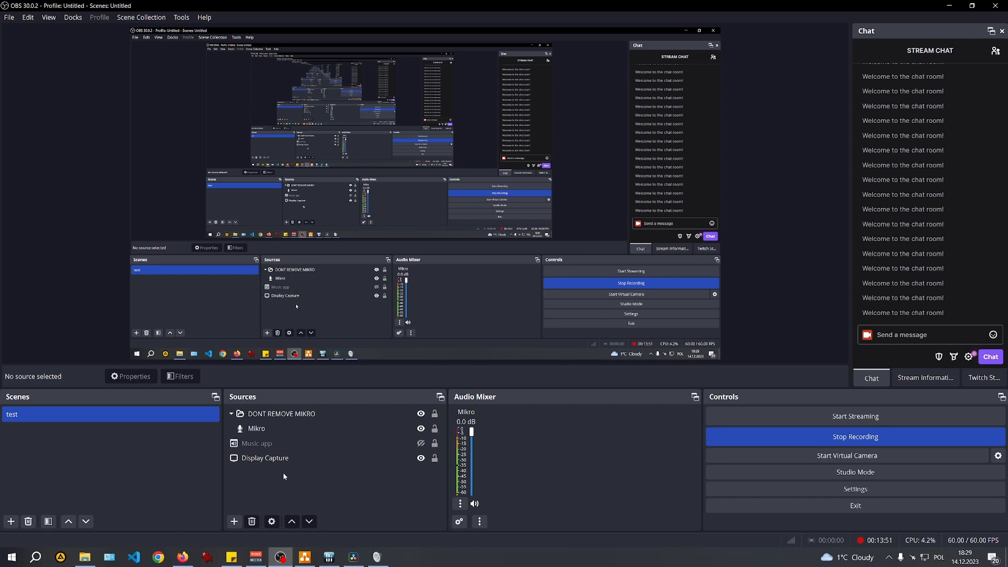
Add an Audio Output Capture source named VMeeter1 and set its device to VoiceMeeter Input (VB-Audio VoiceMeeter VAIO)
left_click(182, 557)
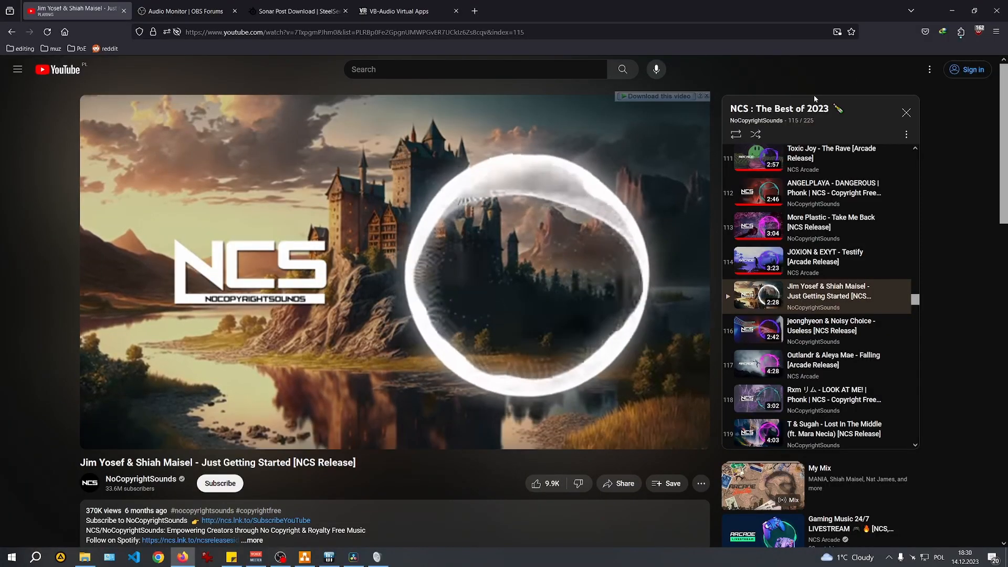
left_click(953, 12)
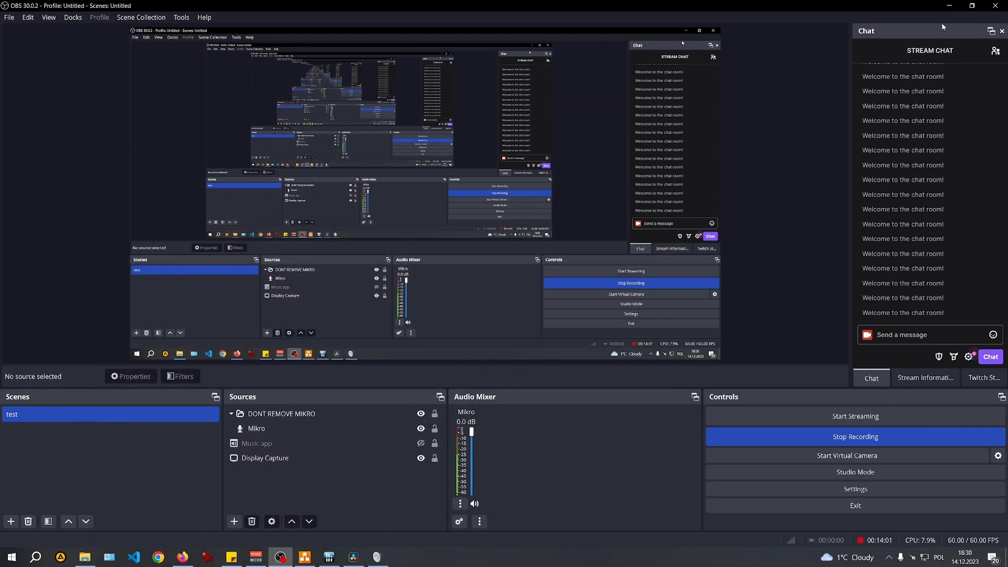
right_click(265, 481)
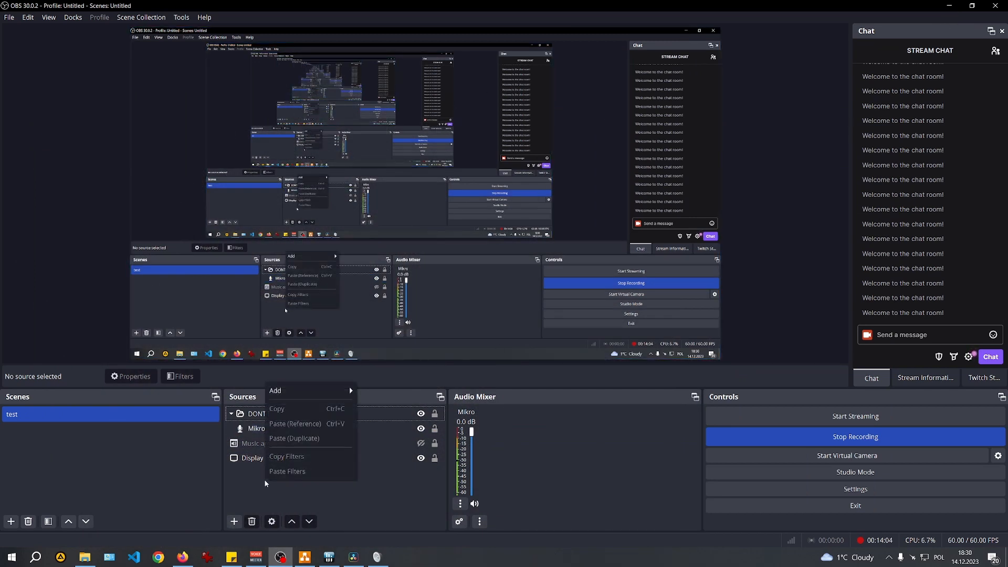
mouse_move(345, 391)
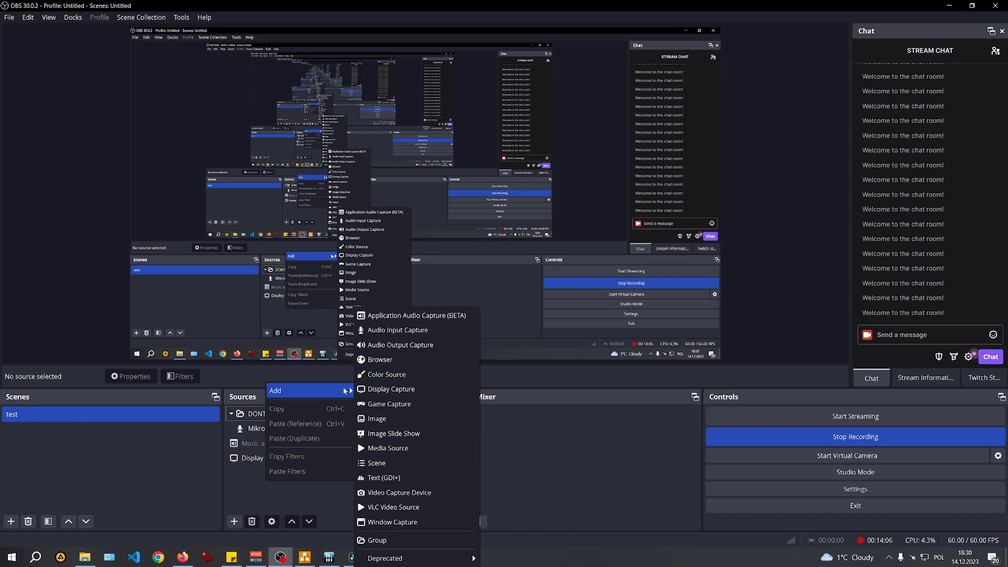
left_click(423, 345)
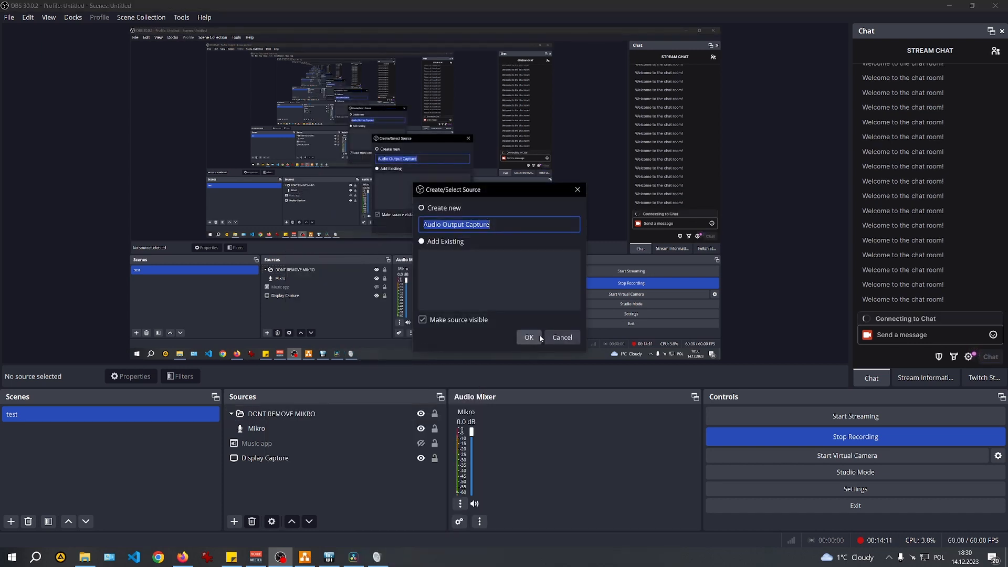
type("VMeeter1")
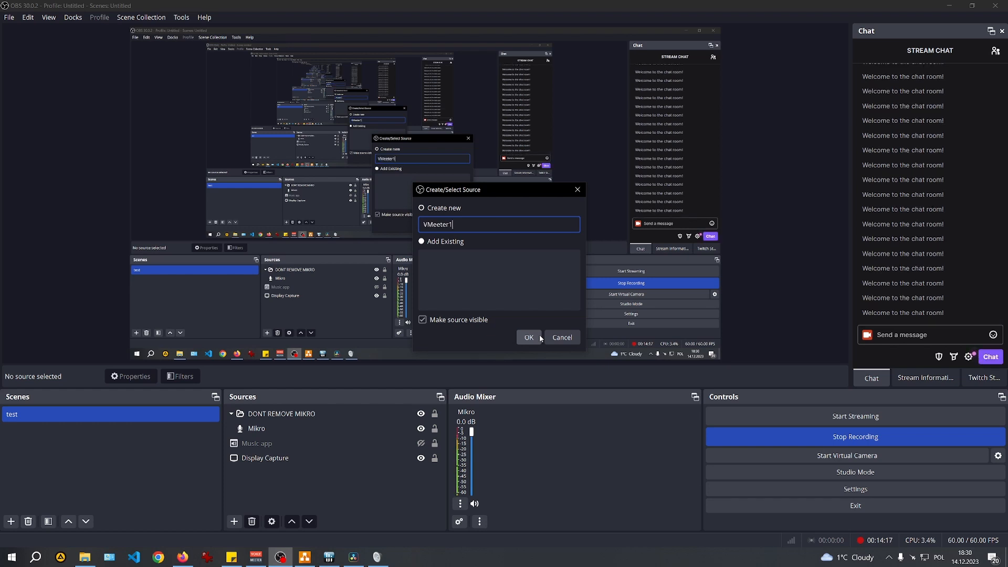
left_click(539, 336)
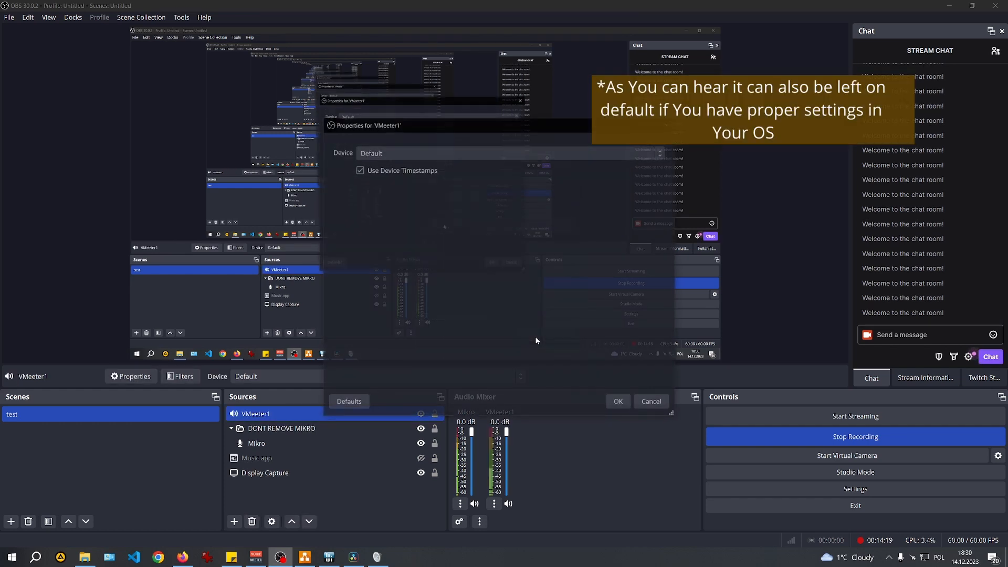
left_click(495, 152)
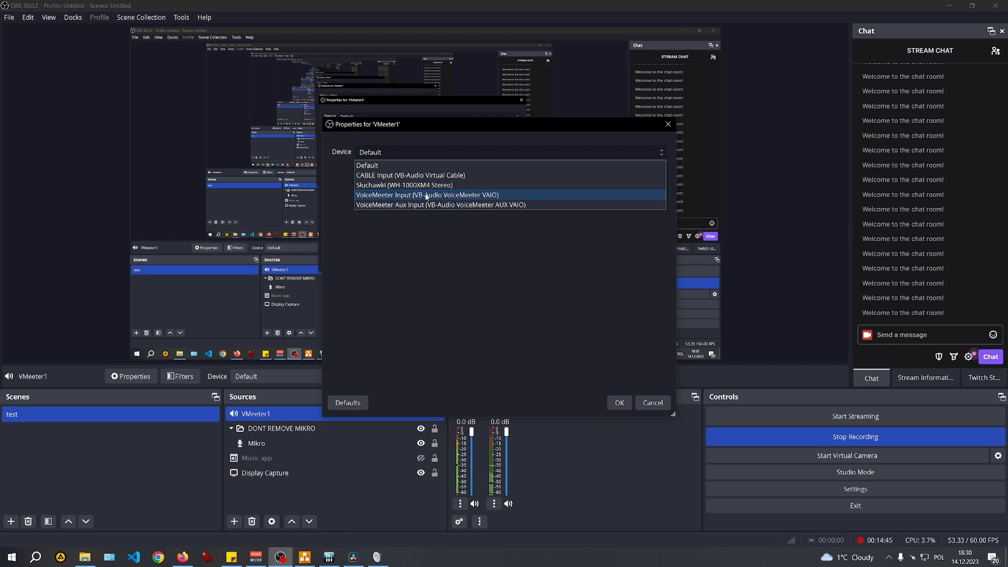
left_click(426, 195)
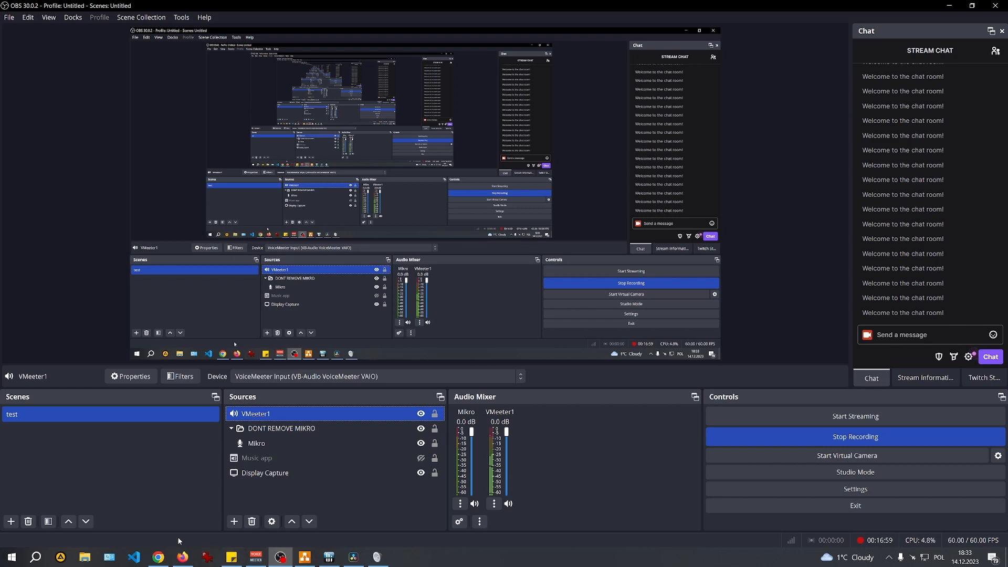
Check the music playing in Chrome and Firefox, and open the Windows app volume and device preferences
left_click(158, 557)
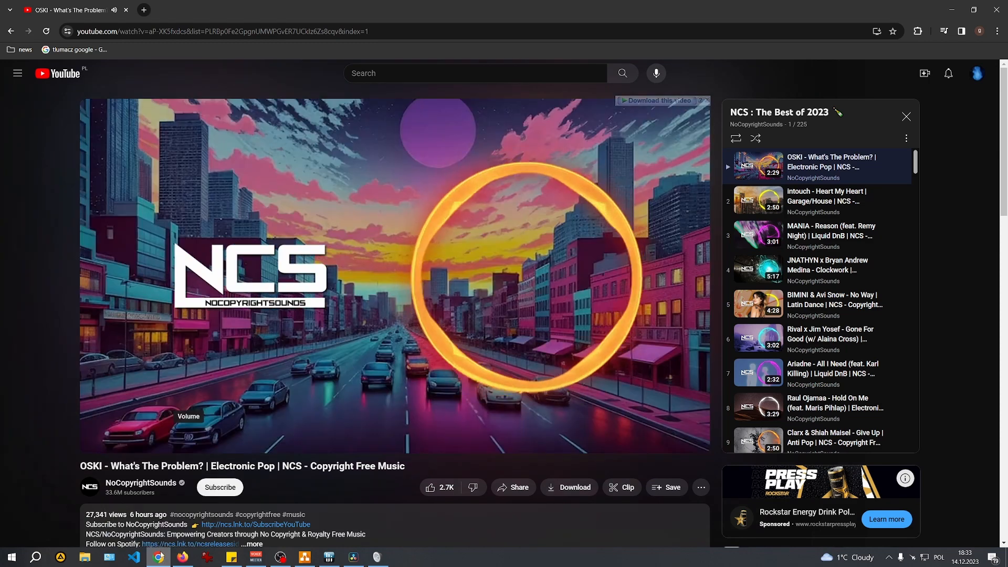
left_click(182, 557)
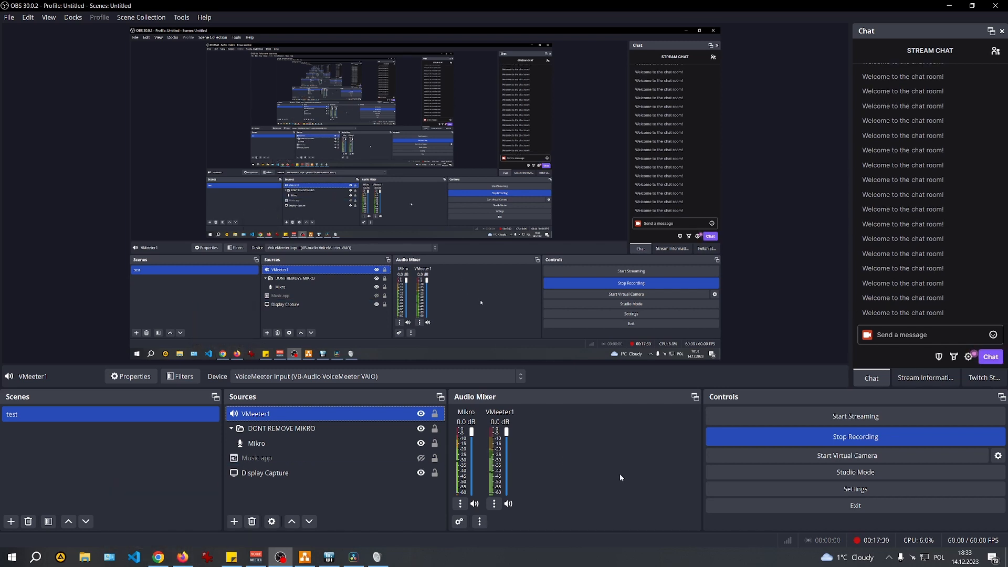
left_click(887, 559)
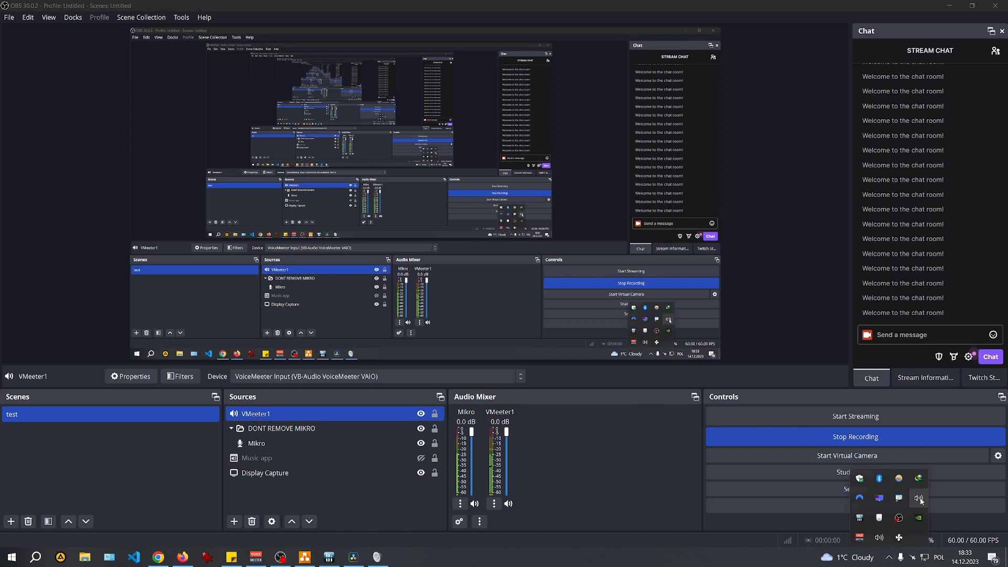
right_click(920, 500)
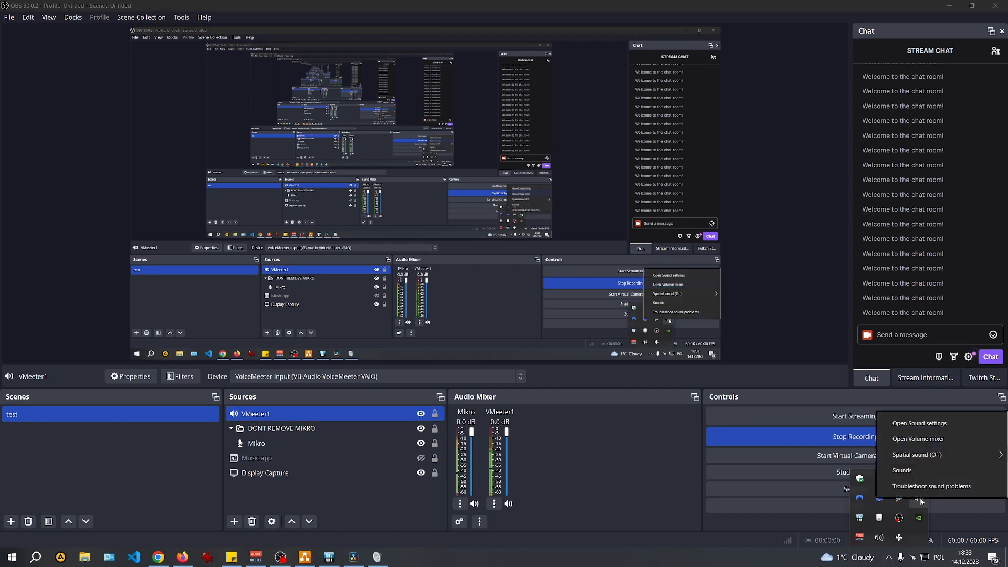
left_click(917, 427)
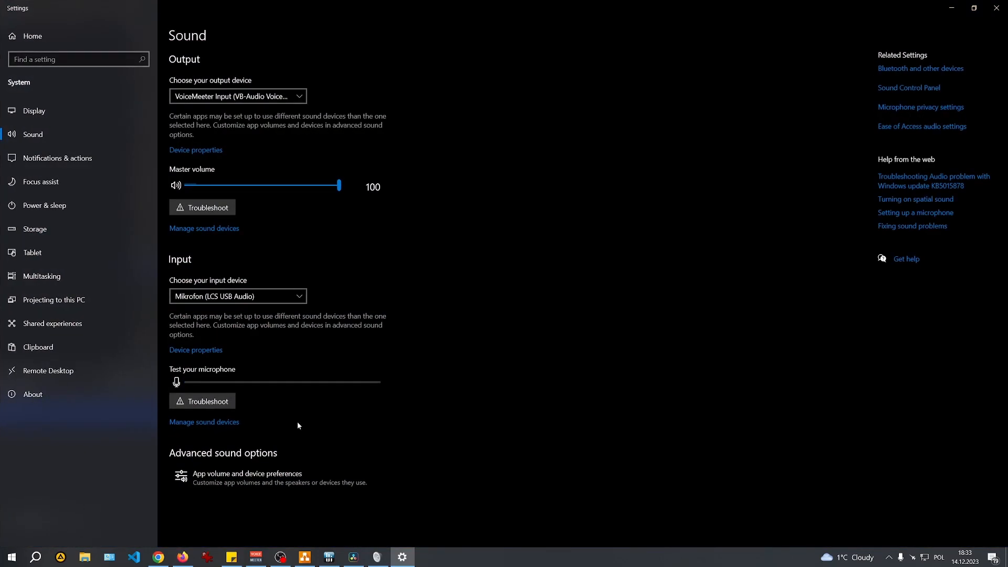
left_click(257, 475)
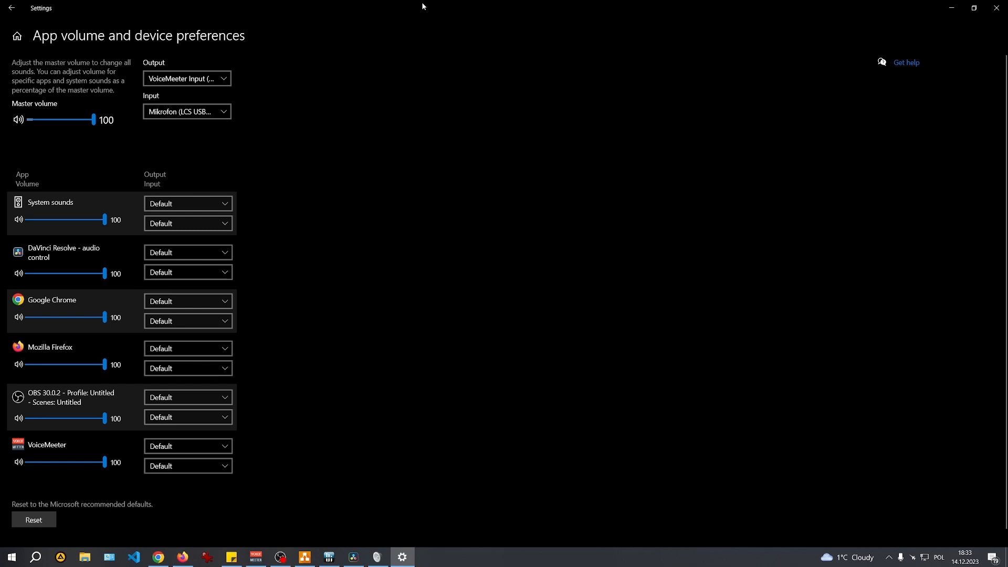
Maximize the preferences window and set Google Chrome's output to VoiceMeeter Aux Input (VB-Audio VoiceMeeter AUX VAIO)
left_click_drag(424, 8, 428, 46)
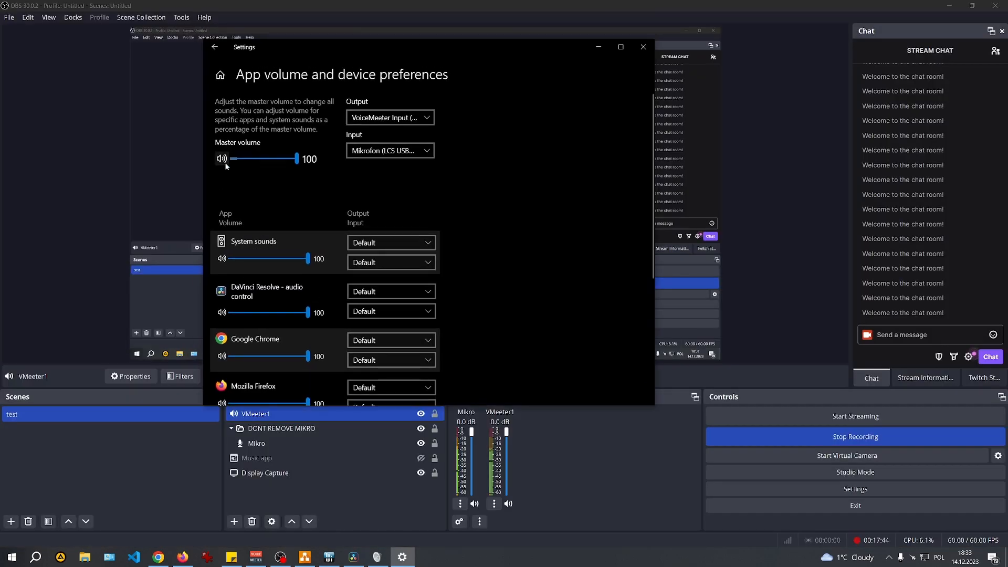
left_click_drag(206, 166, 34, 166)
left_click(616, 53)
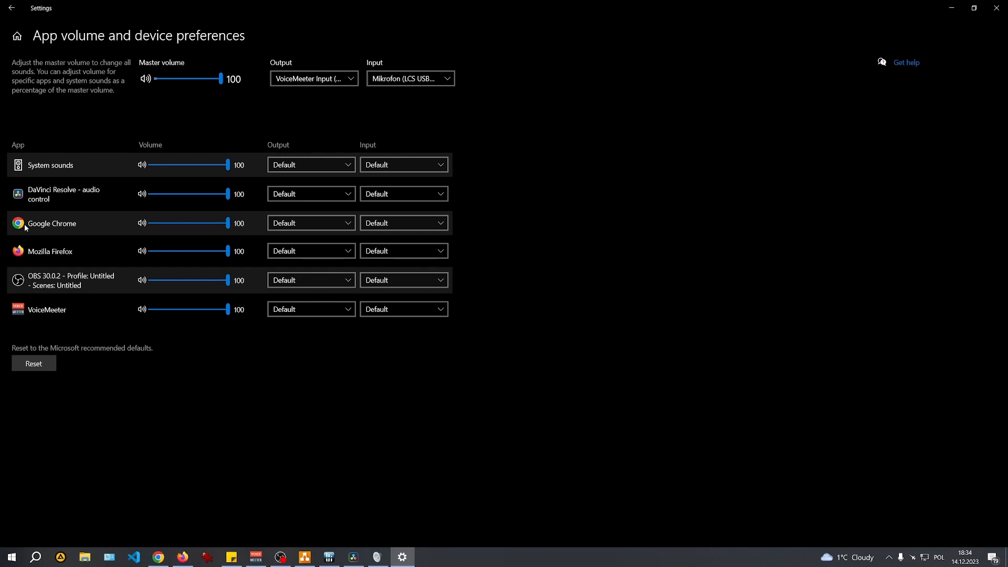
left_click(302, 223)
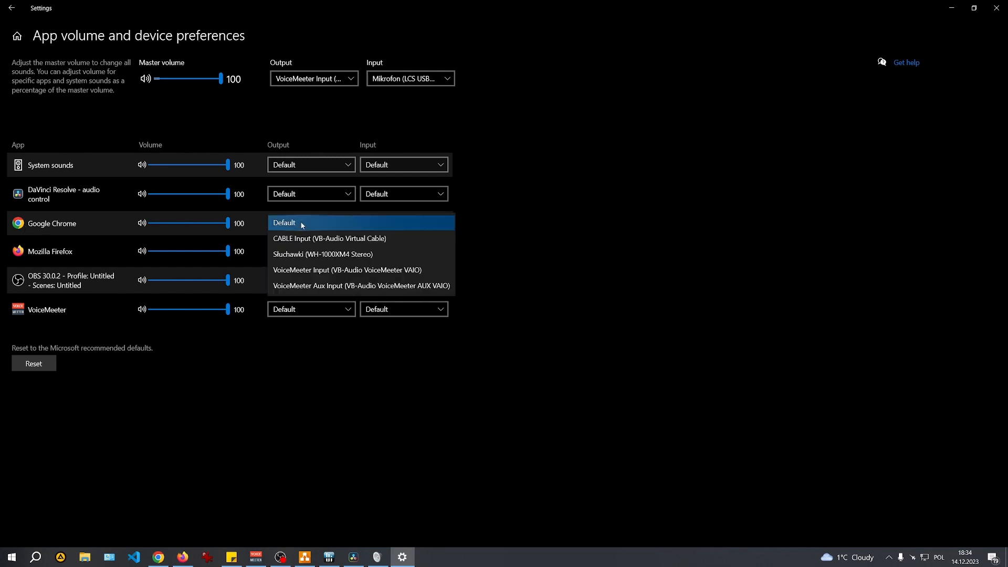
left_click(330, 286)
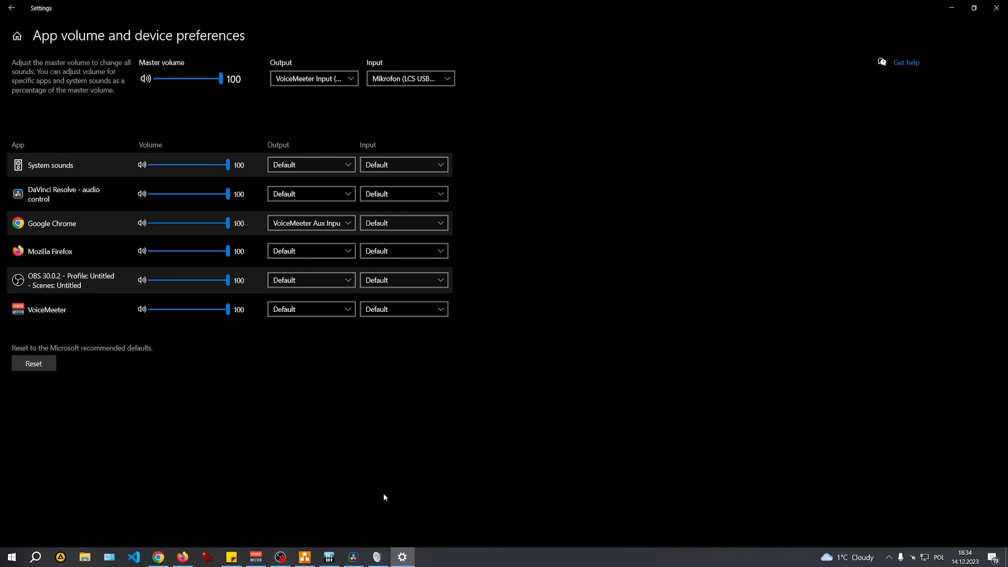
Switch to Voicemeeter Banana, route the Voicemeeter AUX strip to A1, and pause and resume Chrome's YouTube video to test the signal
left_click(254, 560)
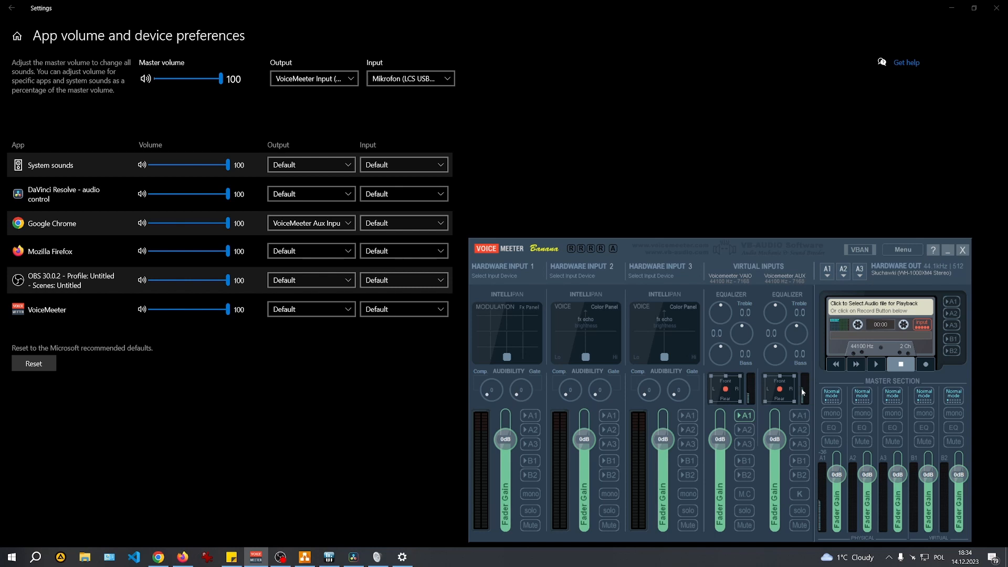
left_click(797, 416)
left_click(158, 557)
left_click_drag(544, 8, 388, 27)
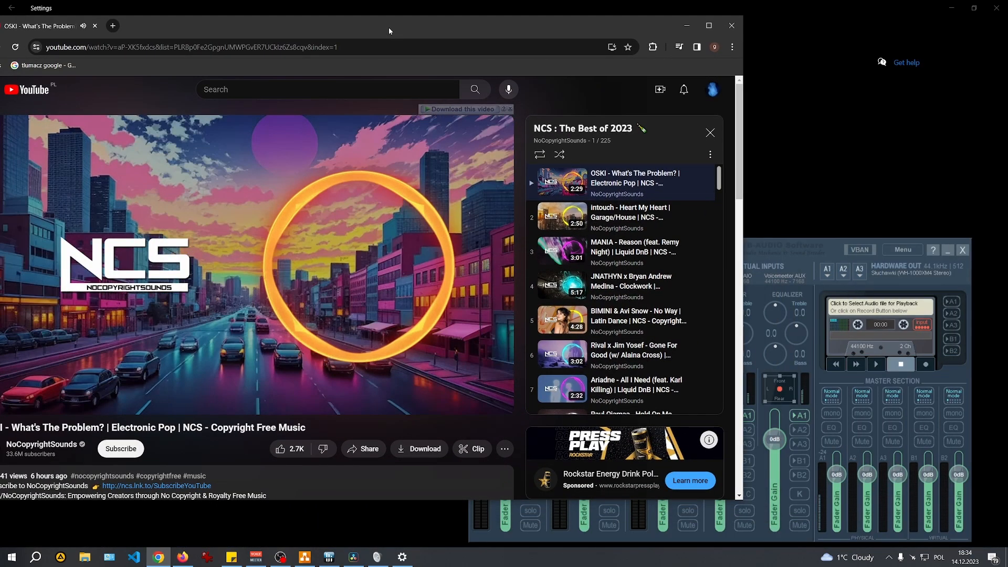
left_click(408, 290)
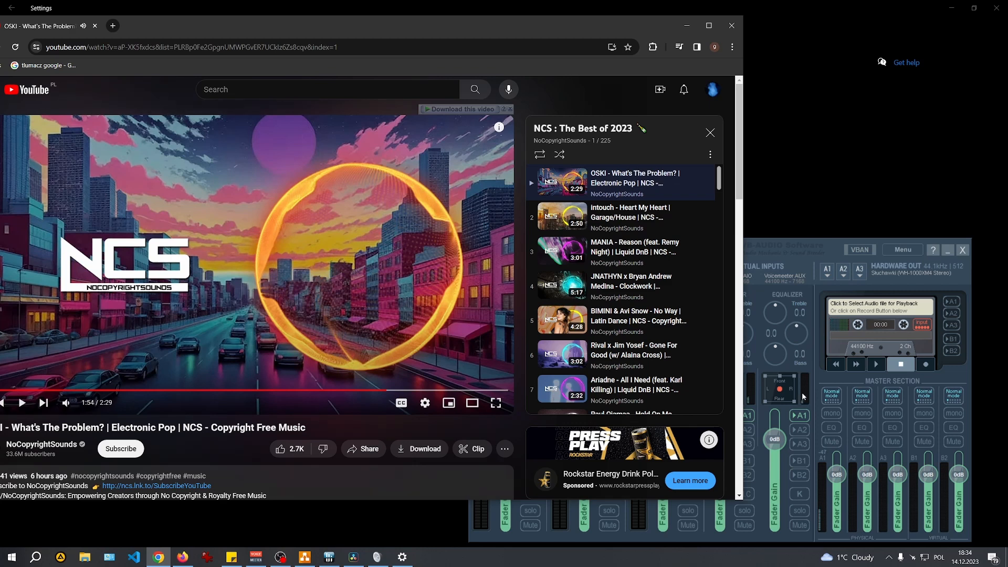
left_click(347, 228)
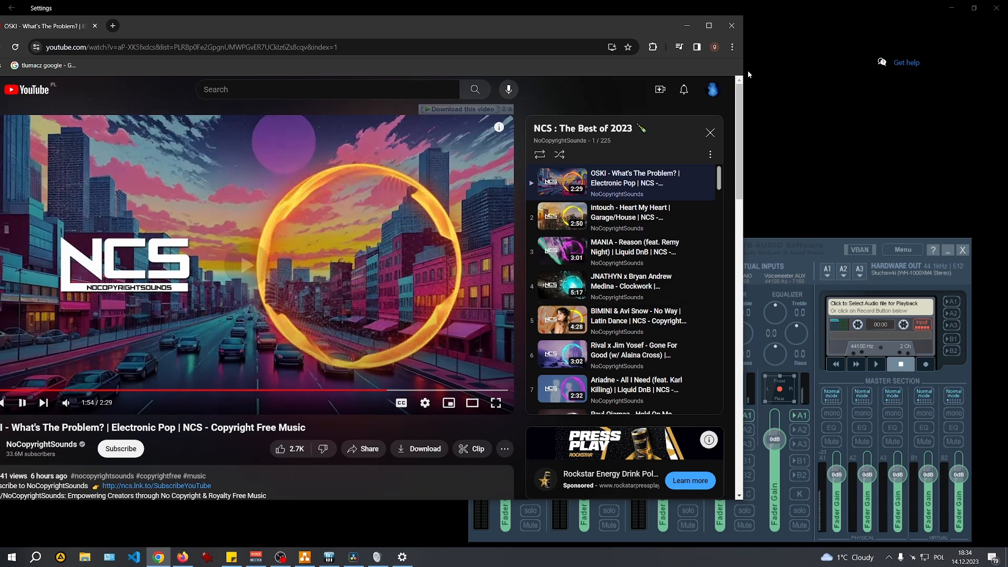
left_click(706, 24)
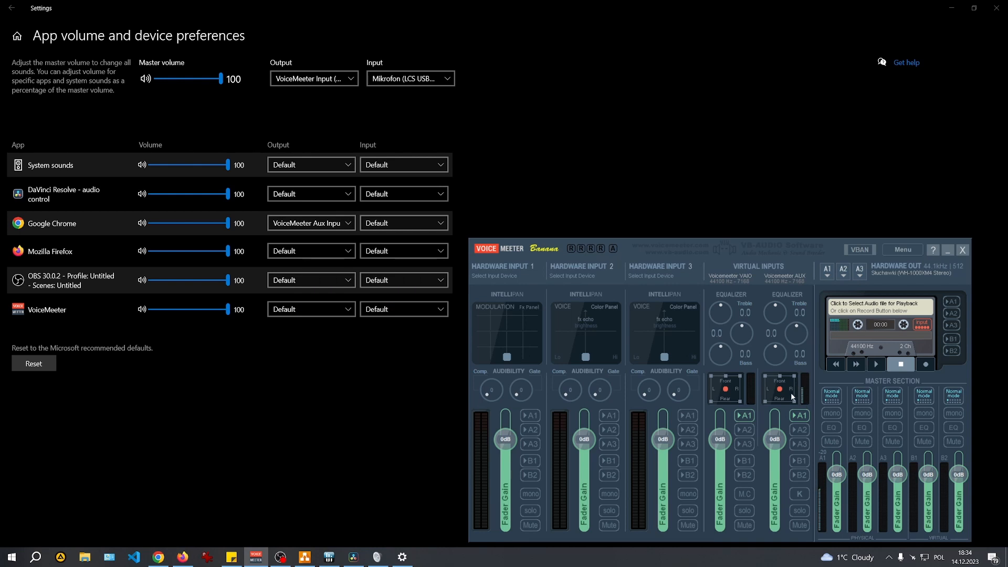
Switch to OBS and add a default-named Audio Output Capture source using the VoiceMeeter Aux Input (VB-Audio VoiceMeeter AUX VAIO) device
left_click(281, 557)
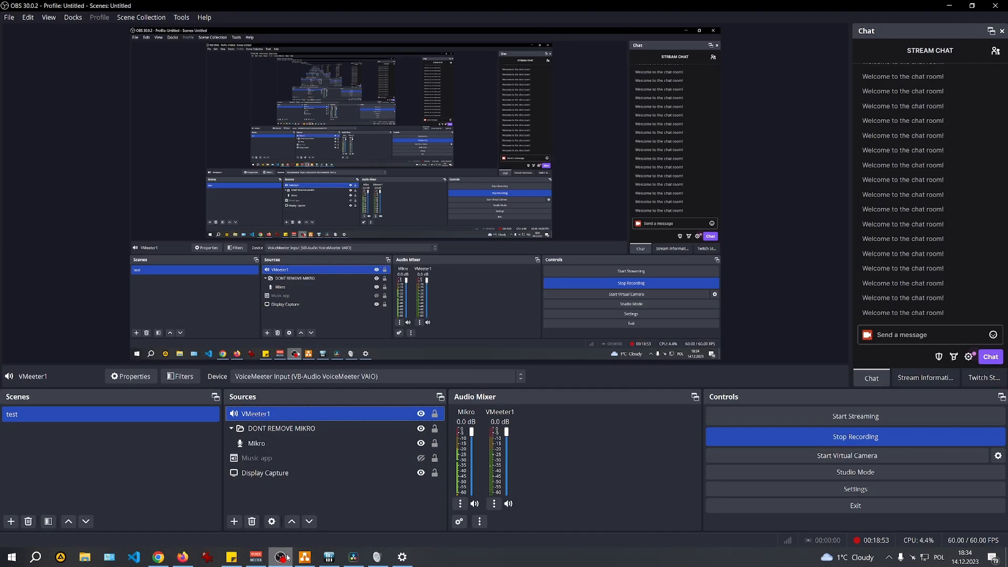
left_click(297, 496)
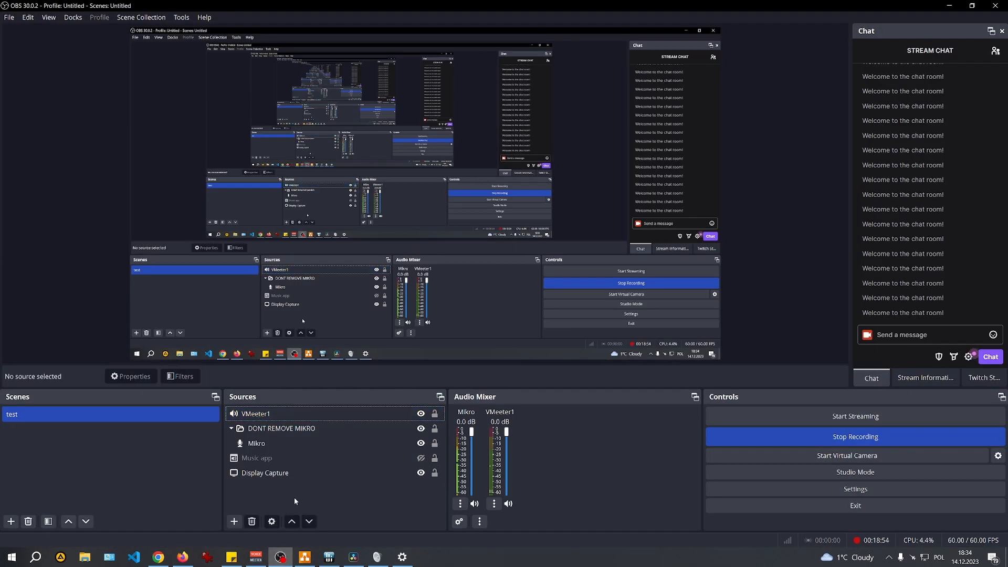
right_click(245, 504)
mouse_move(320, 415)
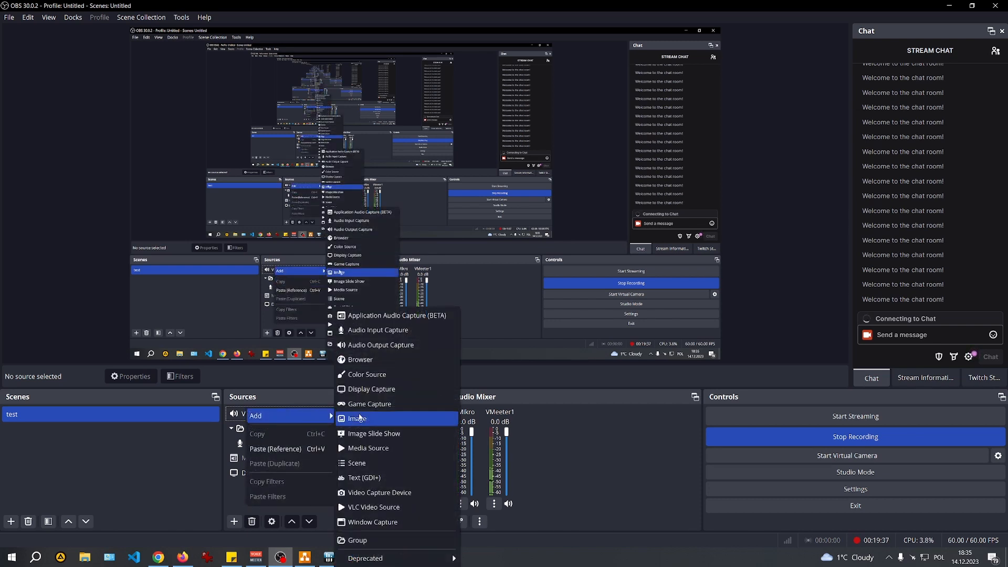
left_click(376, 349)
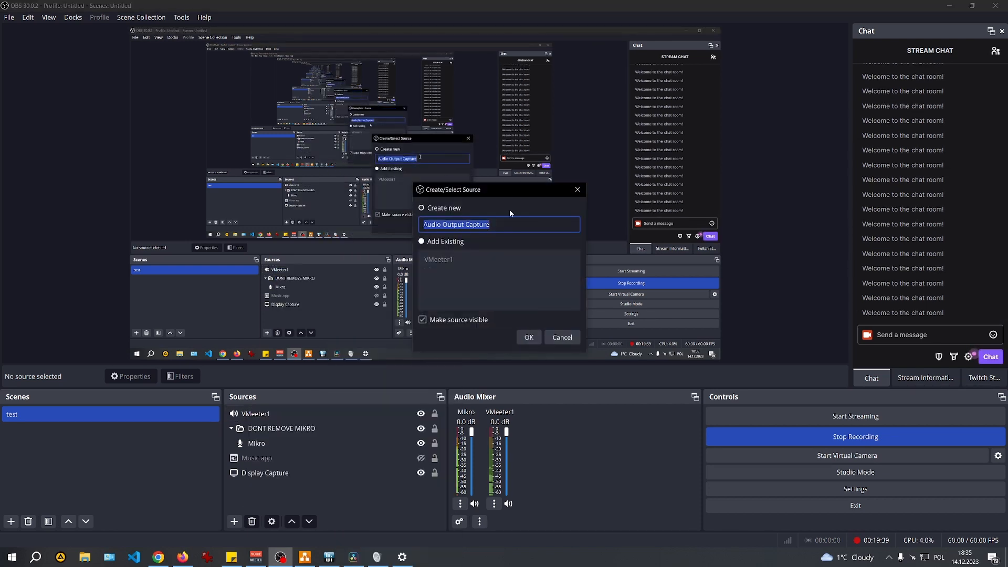
left_click(525, 339)
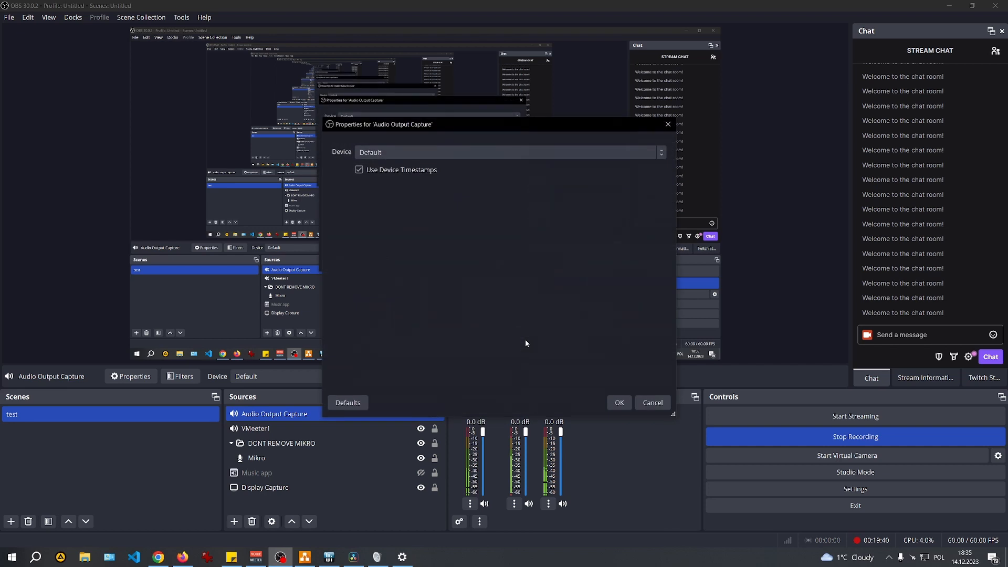
left_click(424, 155)
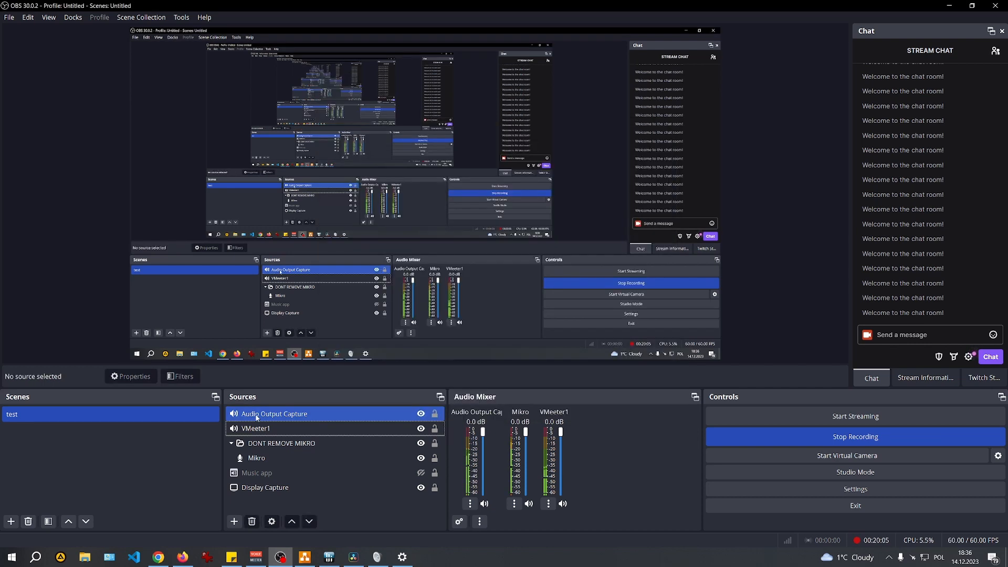
Rename the new Audio Output Capture source to VMeeter2
right_click(257, 418)
left_click(283, 328)
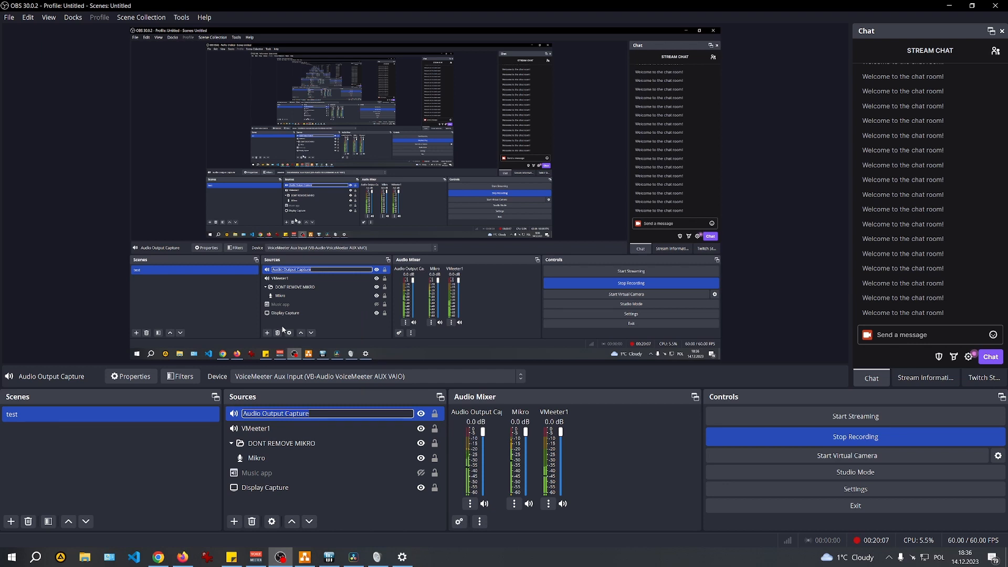
type("VMeeter3")
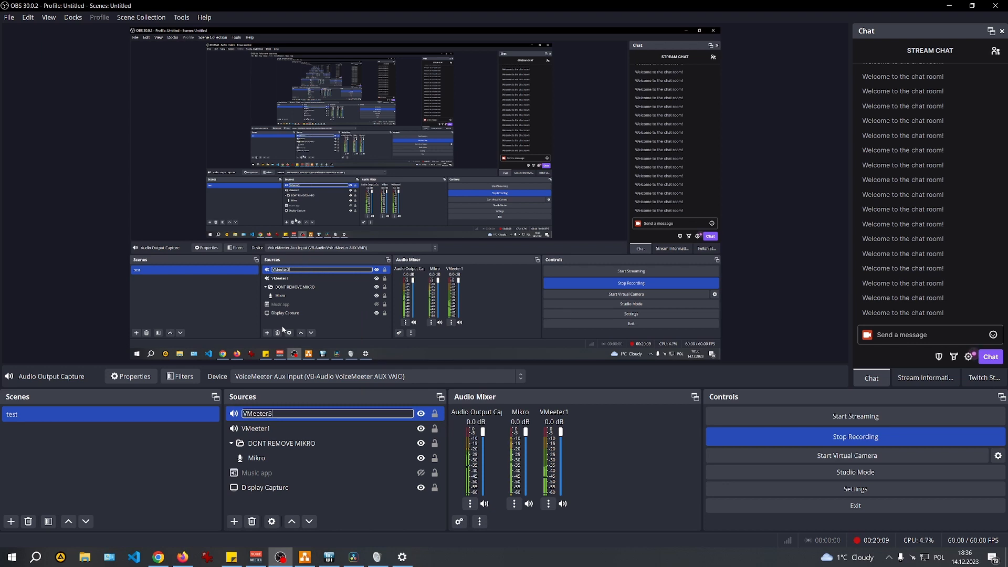
key("BackSpace")
type("2")
key("Return")
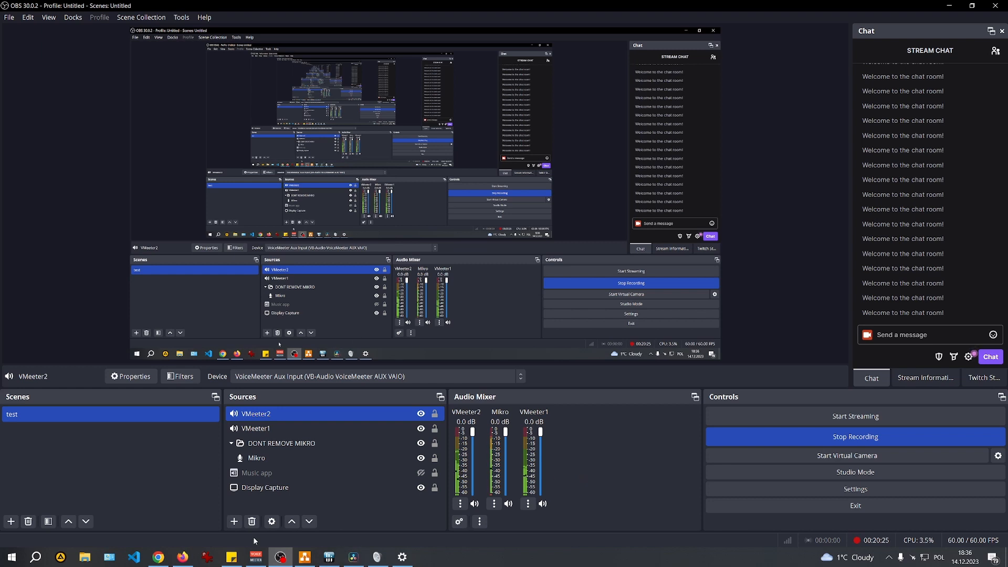
Turn off A1 routing for the Voicemeeter AUX strip and move the Voicemeeter window clear of the OBS audio mixer
left_click(255, 557)
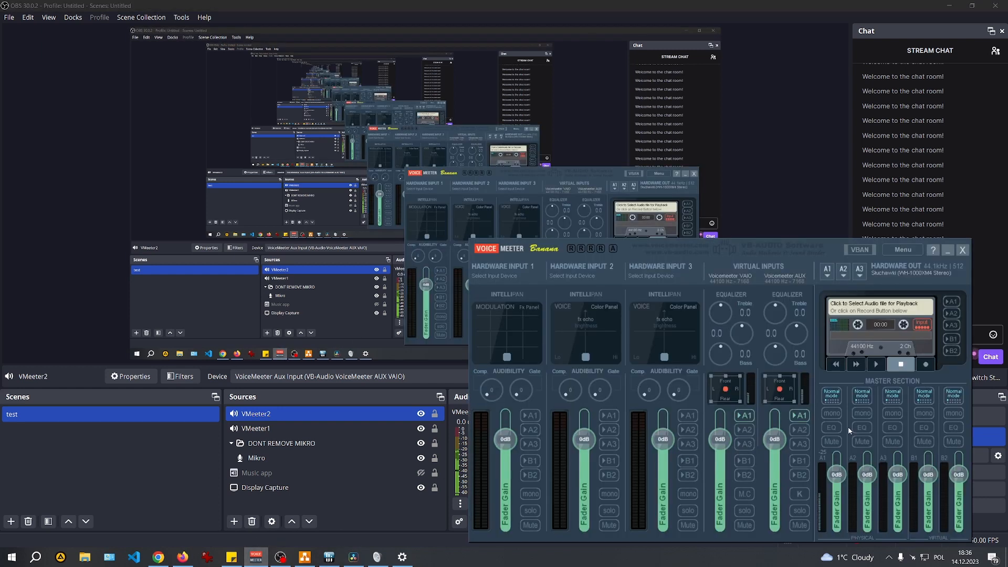
left_click(799, 416)
left_click_drag(824, 247, 418, 33)
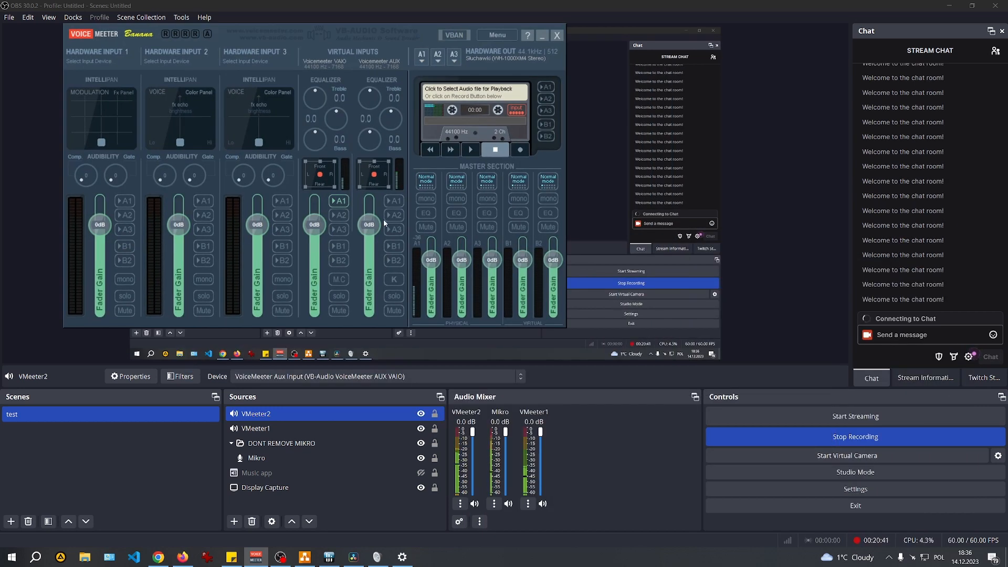
Route the Voicemeeter AUX strip to A1 and lower its fader to about -5.4 dB to test the output level
left_click(397, 204)
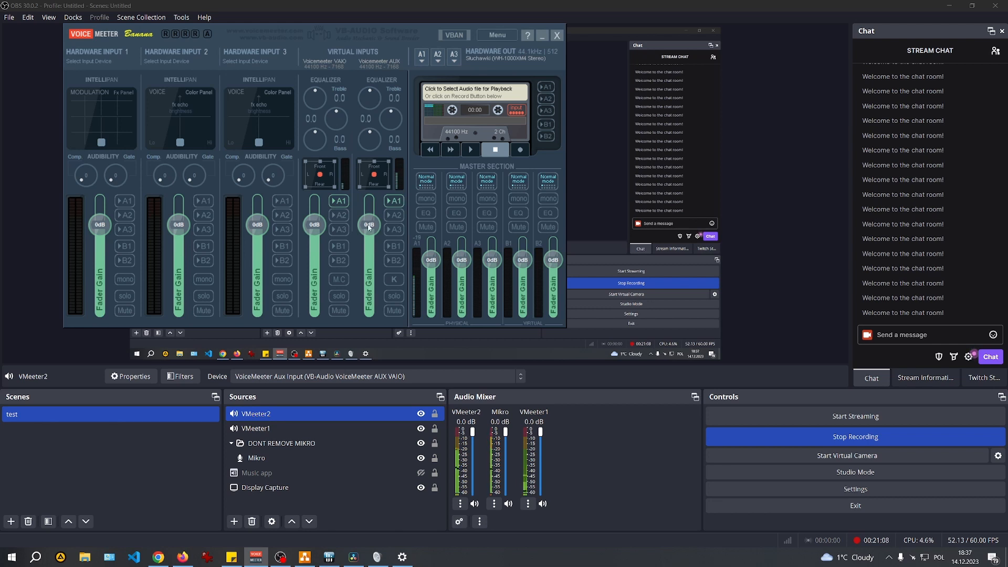
left_click_drag(369, 225, 370, 259)
left_click_drag(370, 259, 374, 234)
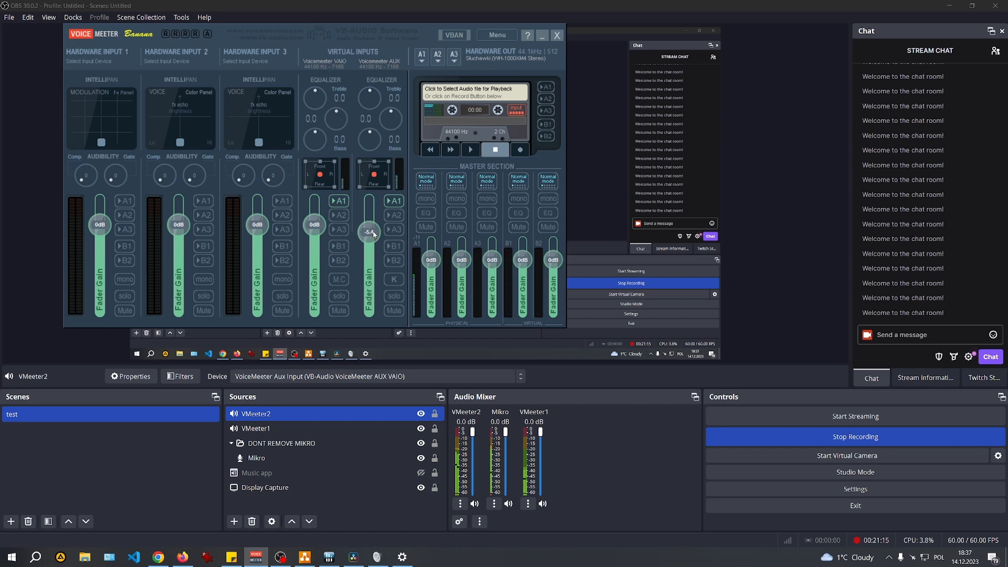
Review the per-device application volumes from the system tray and reset the Voicemeeter AUX fader to 0 dB
left_click(889, 557)
left_click(879, 538)
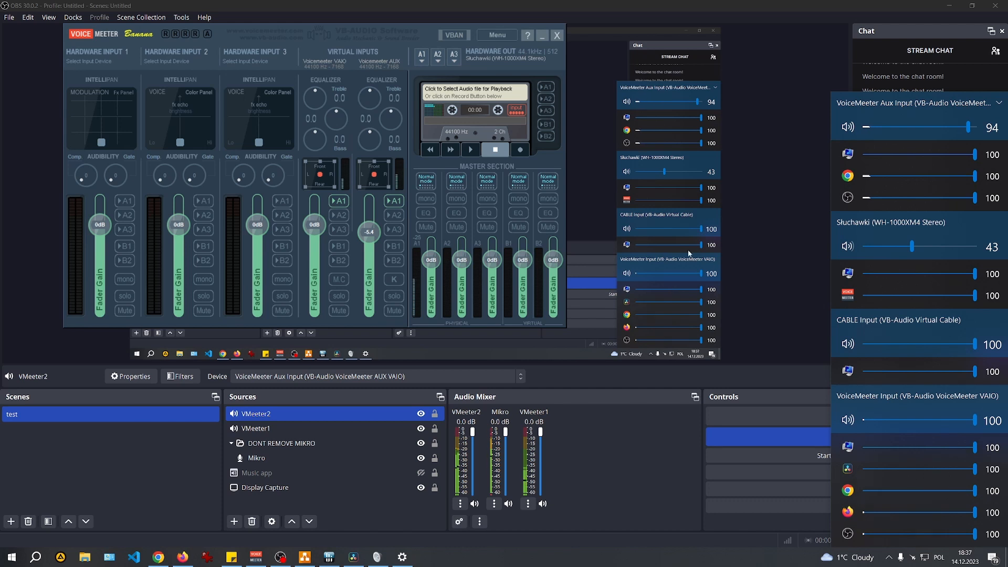
left_click(338, 42)
double_click(370, 273)
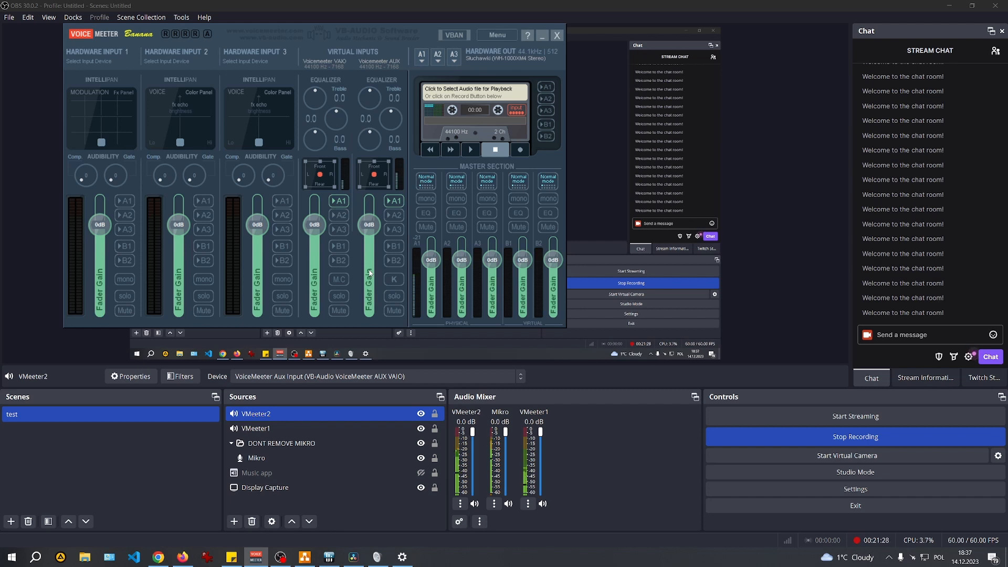
In the OBS audio mixer, test VMeeter2's volume at about -34.6 dB, restore it to 0.0 dB, and mute both VMeeter2 and VMeeter1
left_click_drag(472, 431, 472, 473)
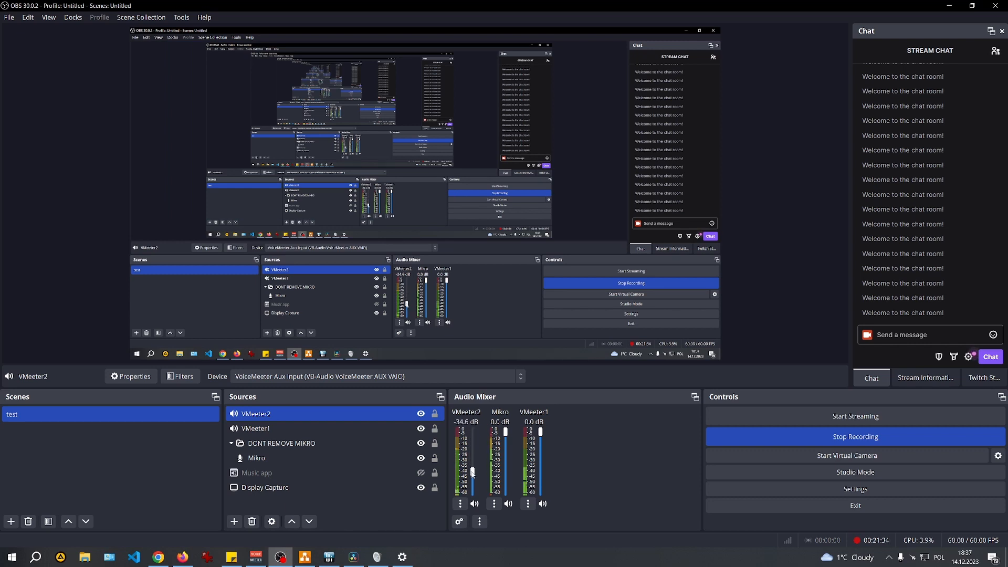
left_click_drag(473, 472, 473, 432)
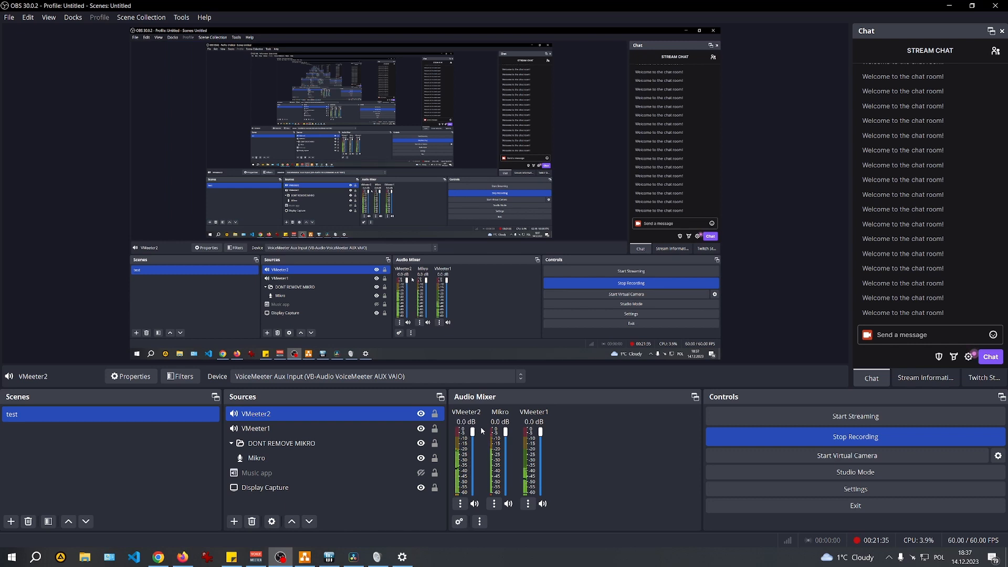
left_click(475, 504)
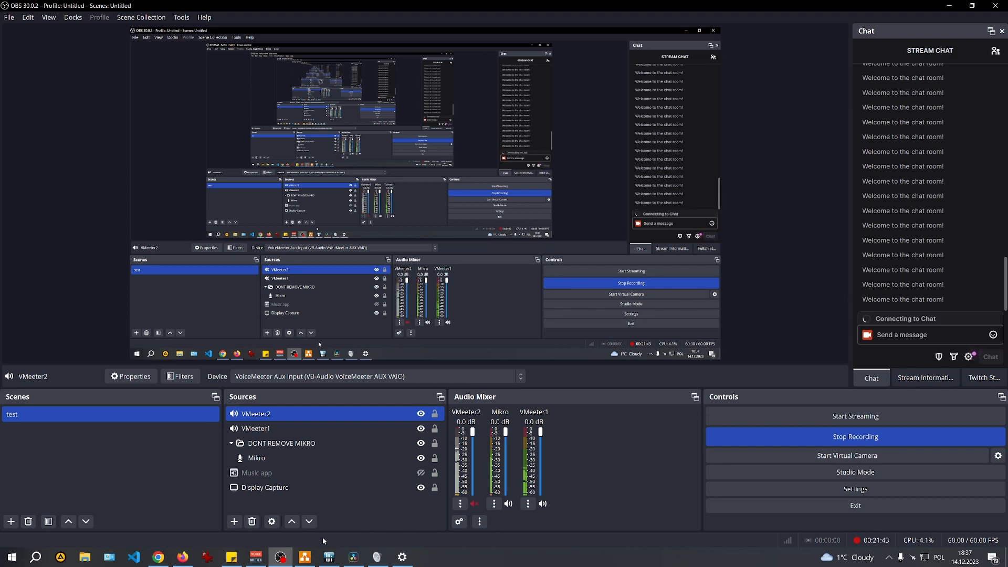
left_click(255, 556)
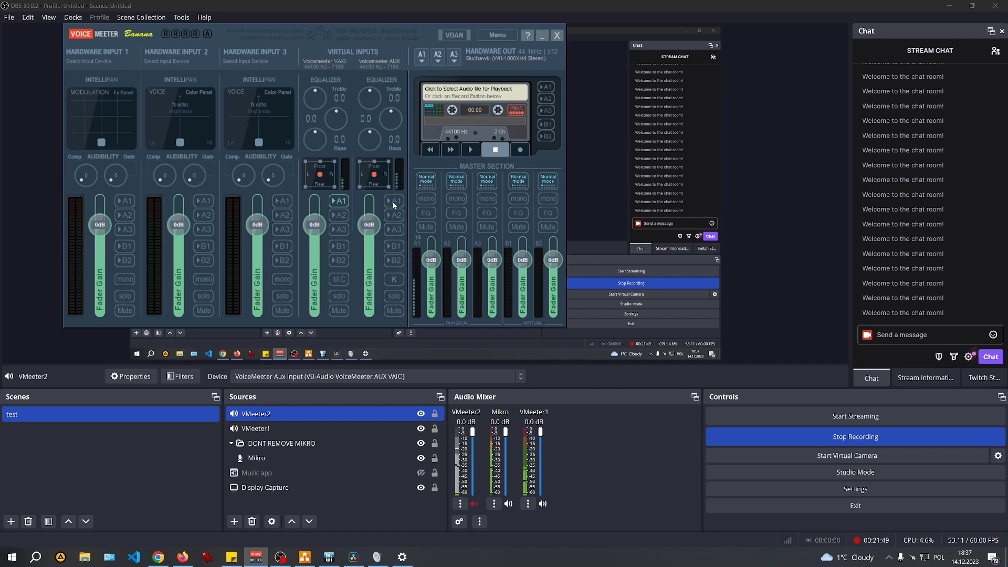
left_click(543, 503)
Assign WDM: Mikrofon (LCS USB Audio) to Voicemeeter's Hardware Input 1 and select the Mikro source in OBS
left_click(85, 61)
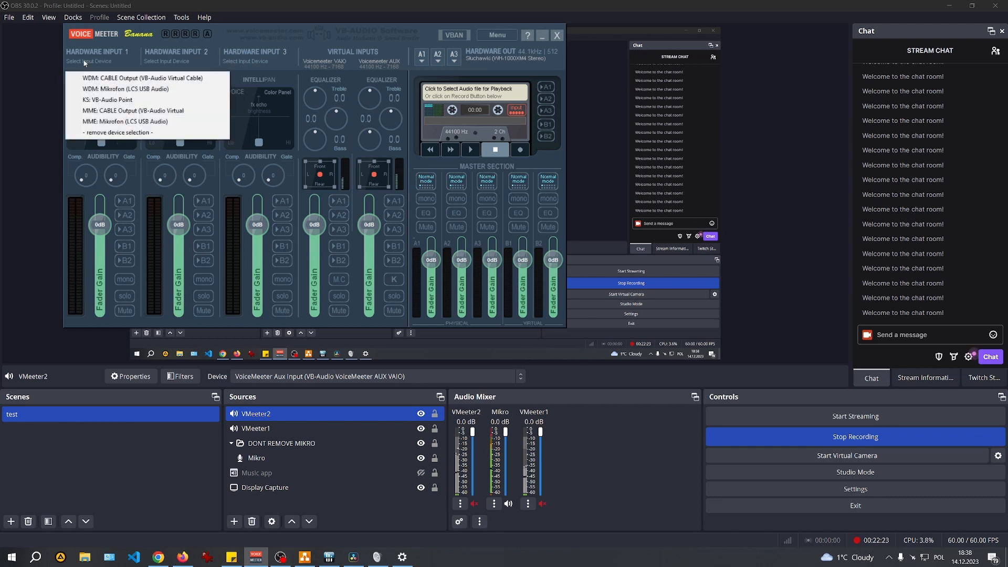
left_click(101, 90)
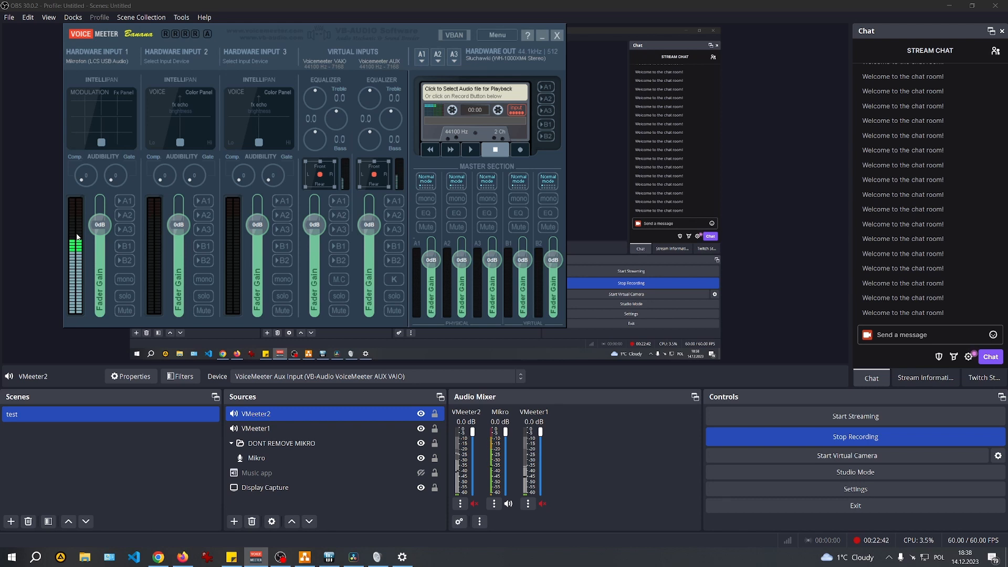
left_click(255, 457, "ctrl")
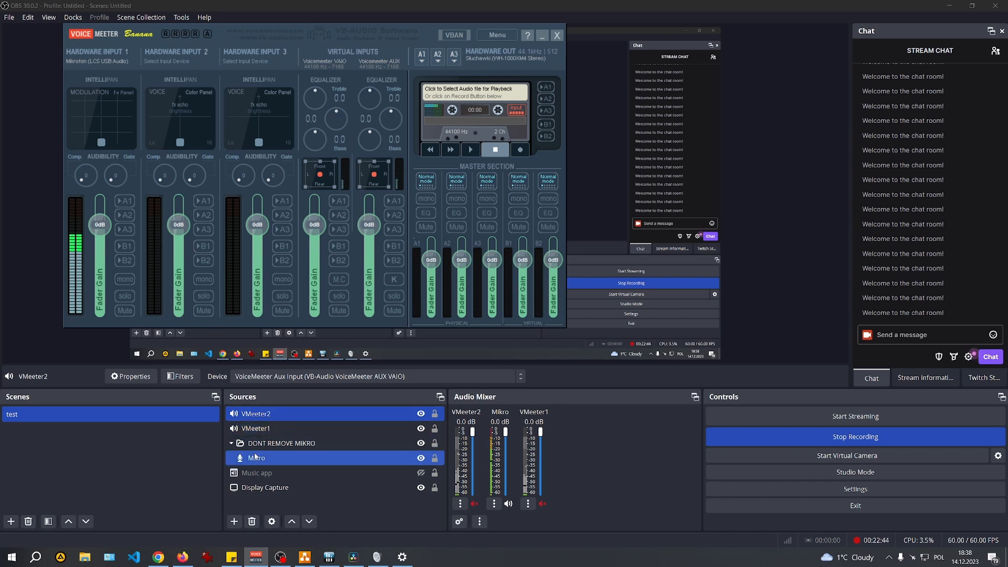
left_click(256, 457)
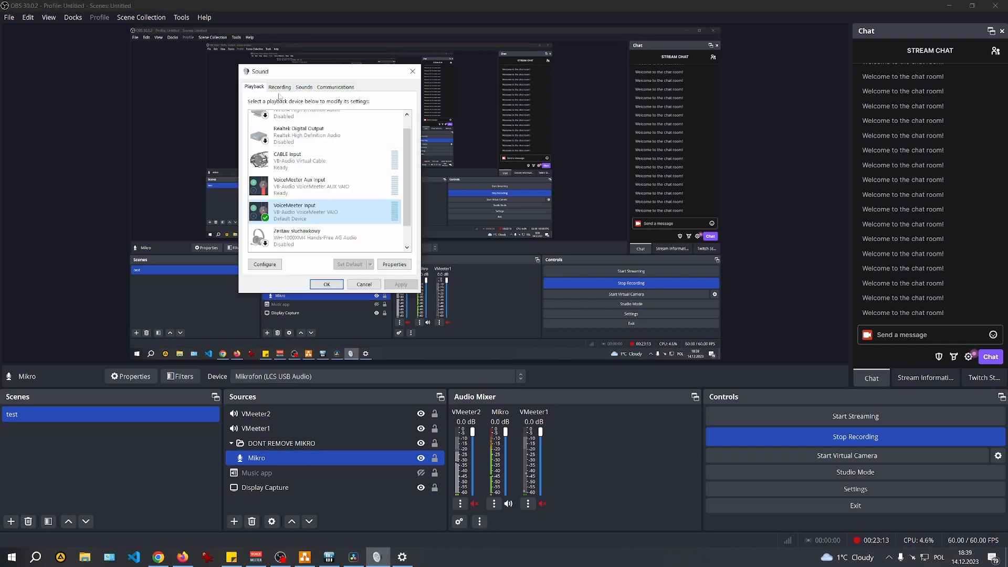
Compare the VoiceMeeter recording devices in the Windows Sound window with the B1 and B2 routing options in Voicemeeter Banana
left_click(279, 87)
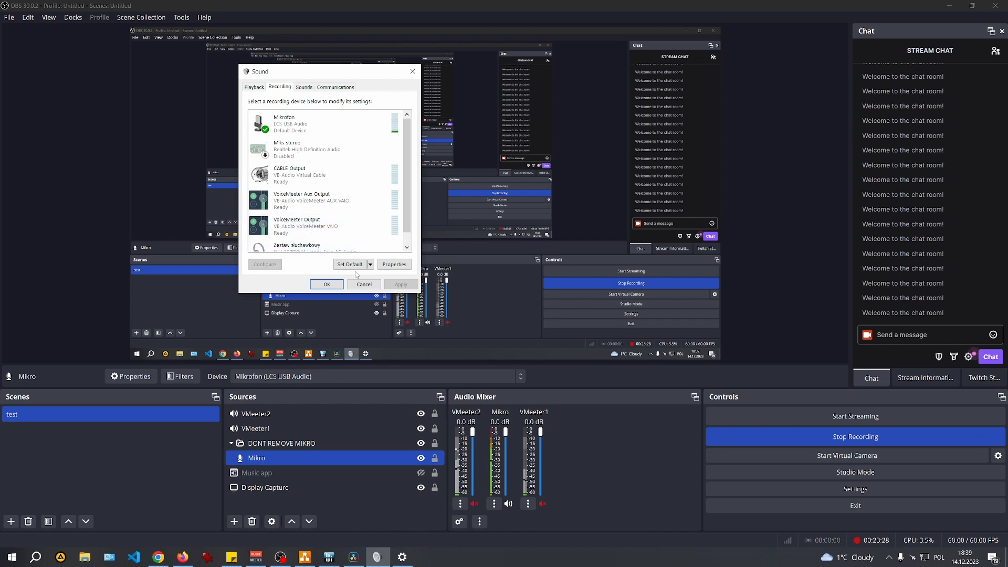
left_click(256, 557)
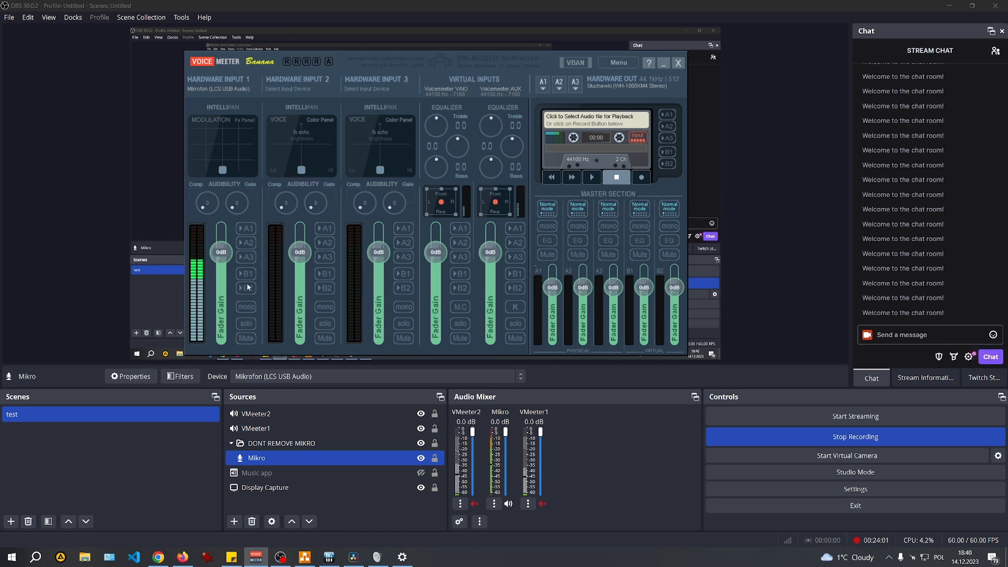
left_click(377, 557)
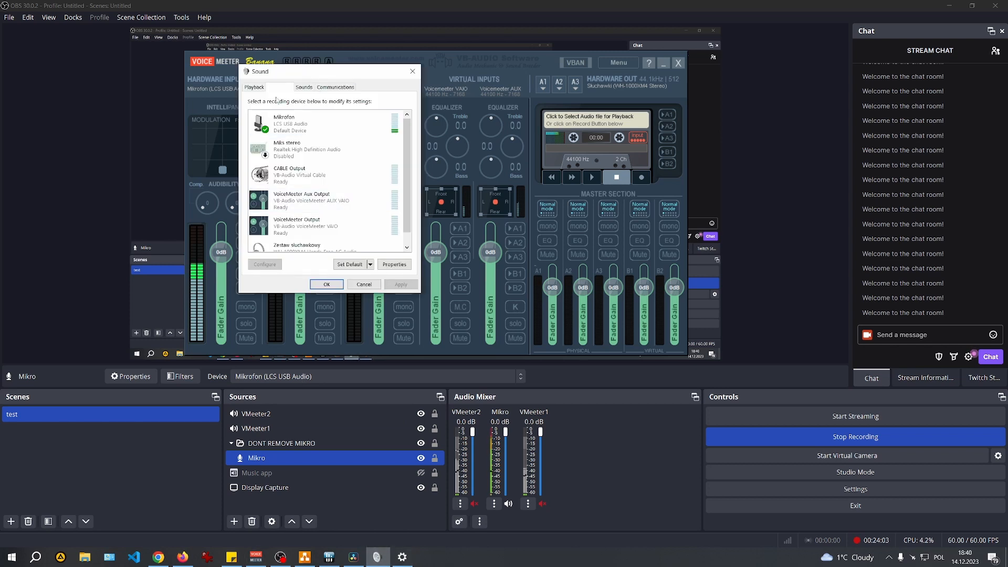
left_click_drag(314, 72, 388, 103)
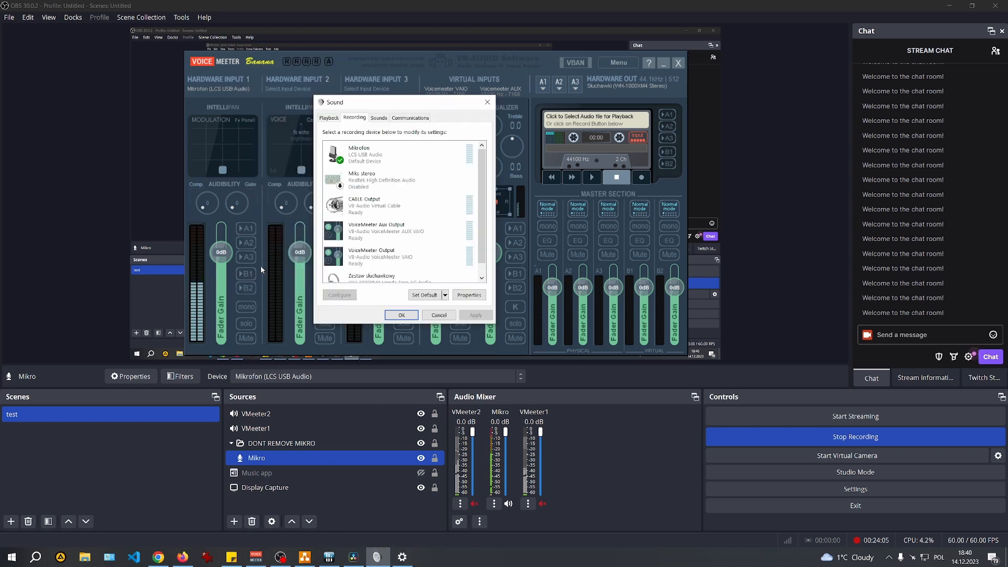
left_click(351, 264)
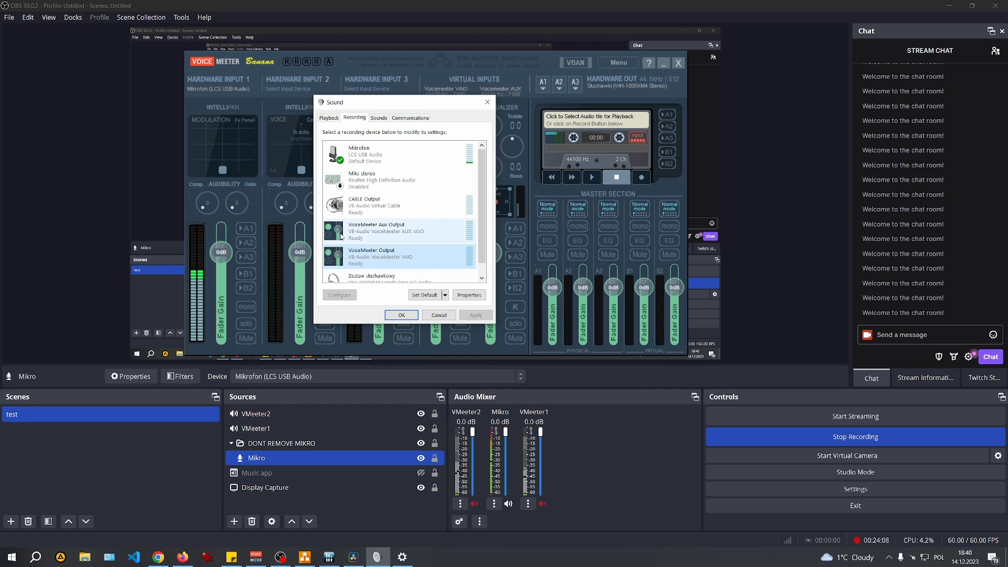
left_click(444, 58)
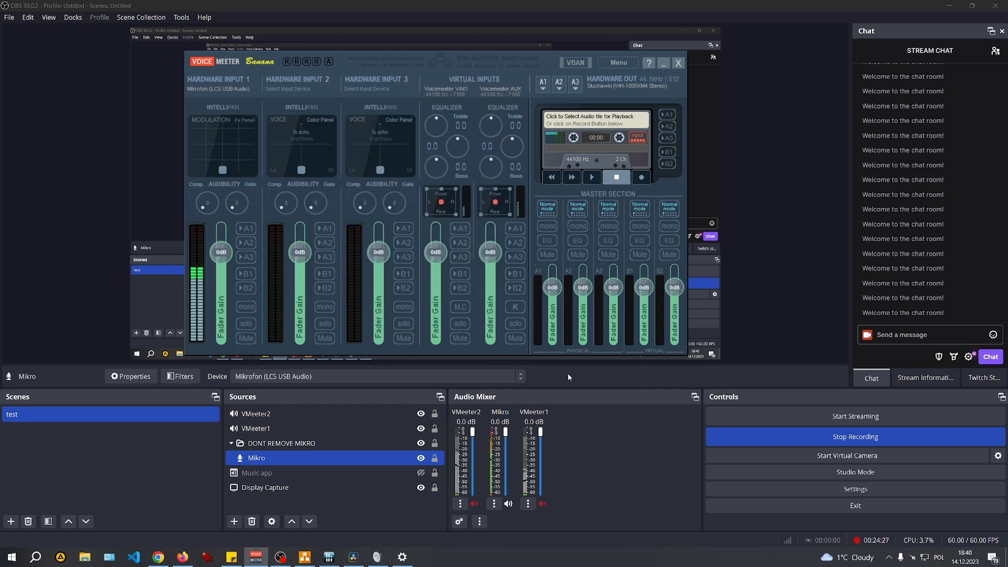
Inspect the devices available for the Mikro source and the global audio devices in the OBS audio settings
left_click(469, 376)
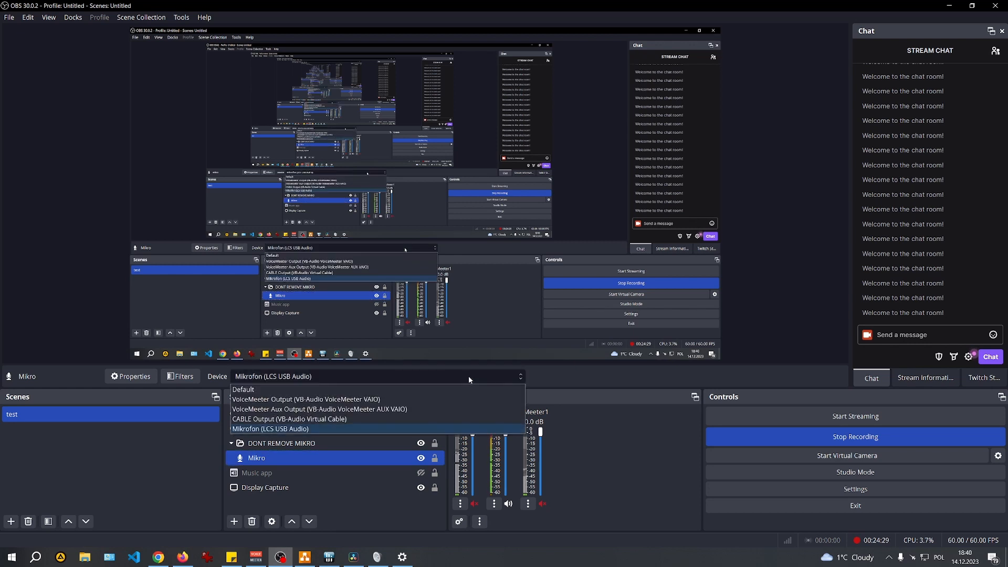
left_click(468, 376)
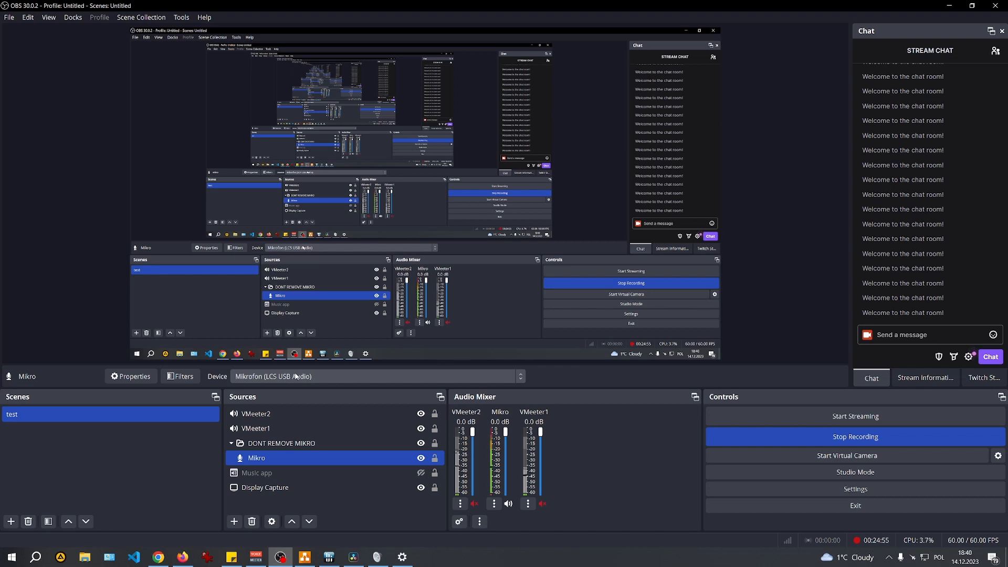
left_click(891, 489)
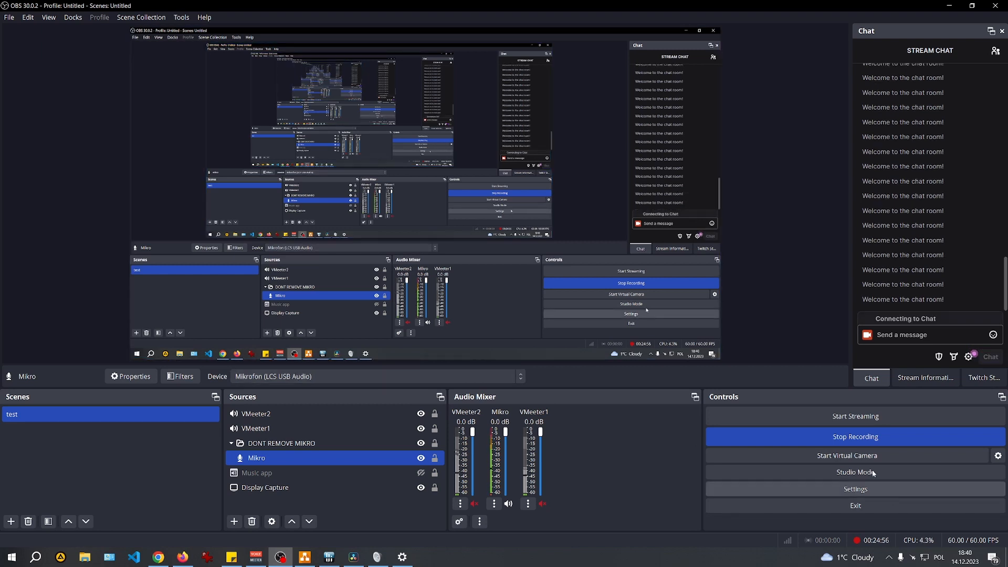
left_click(295, 166)
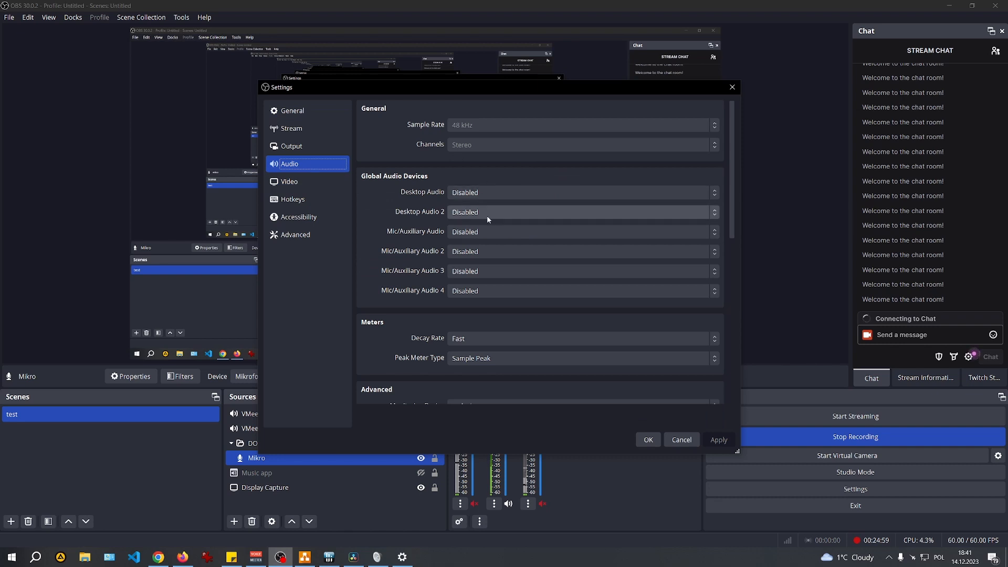
left_click_drag(481, 87, 652, 104)
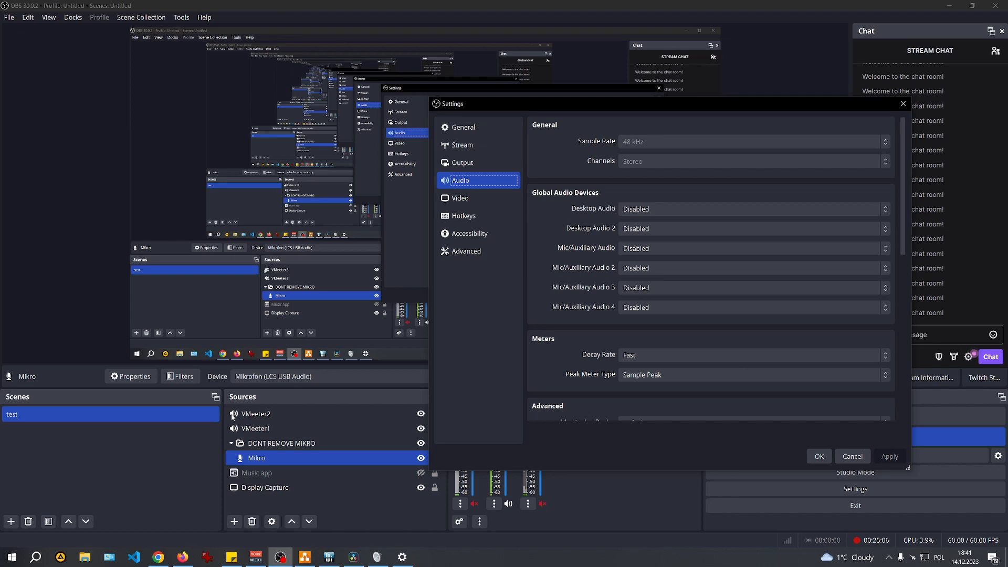
left_click(686, 209)
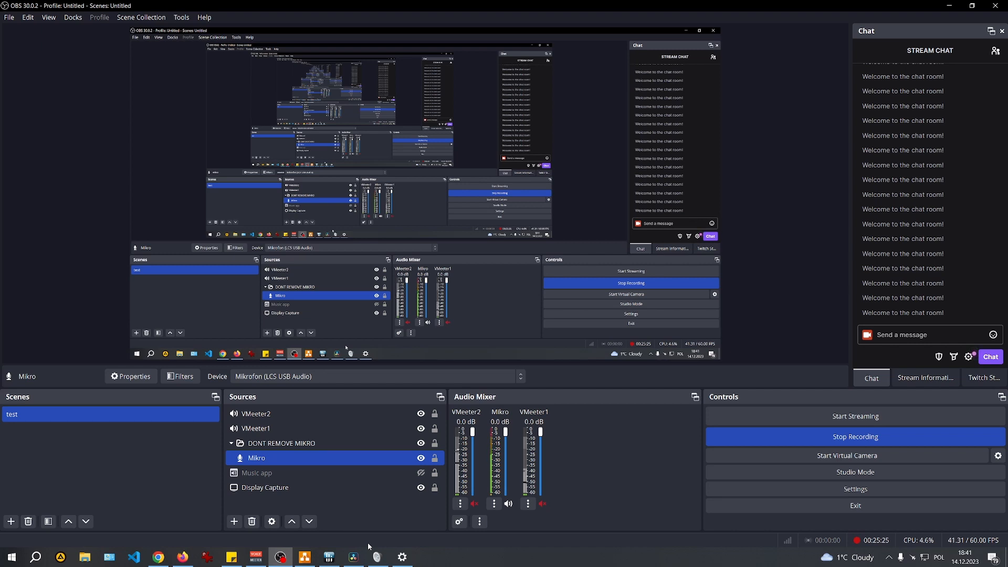
Set the Mikro source's device to VoiceMeeter Output (VB-Audio VoiceMeeter VAIO) and route Hardware Input 1 to B1 in Voicemeeter Banana
left_click(256, 556)
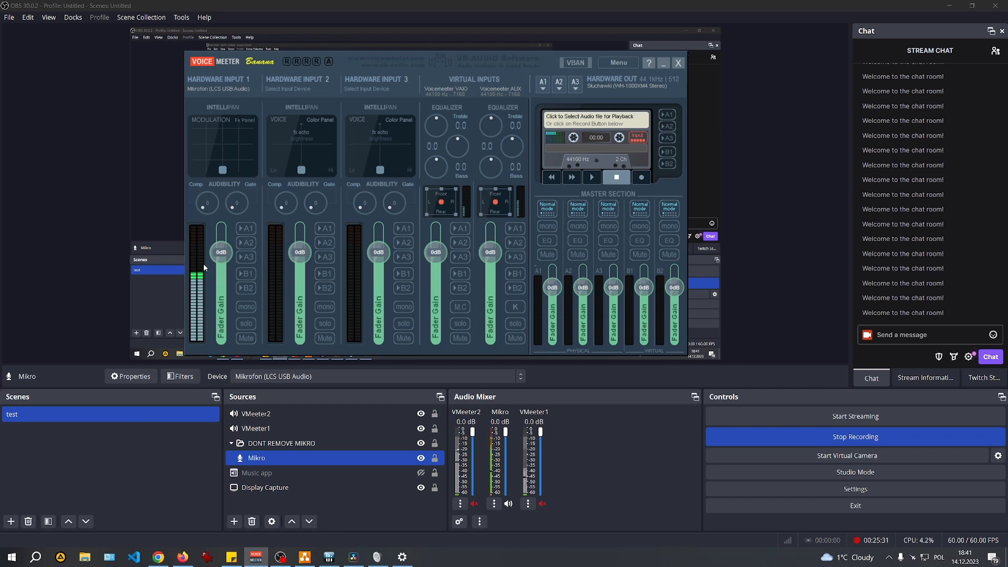
left_click(270, 380)
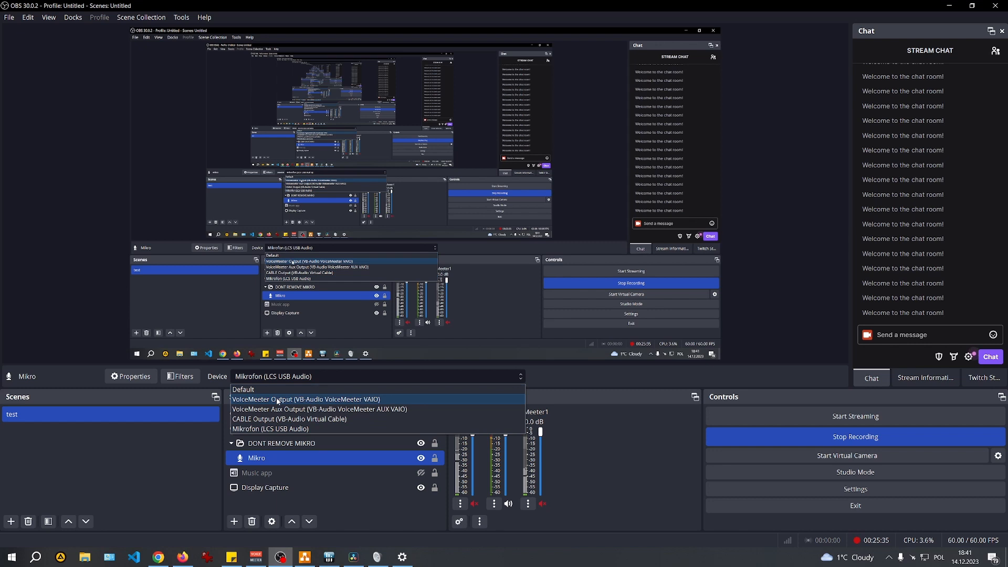
left_click(276, 399)
left_click(255, 558)
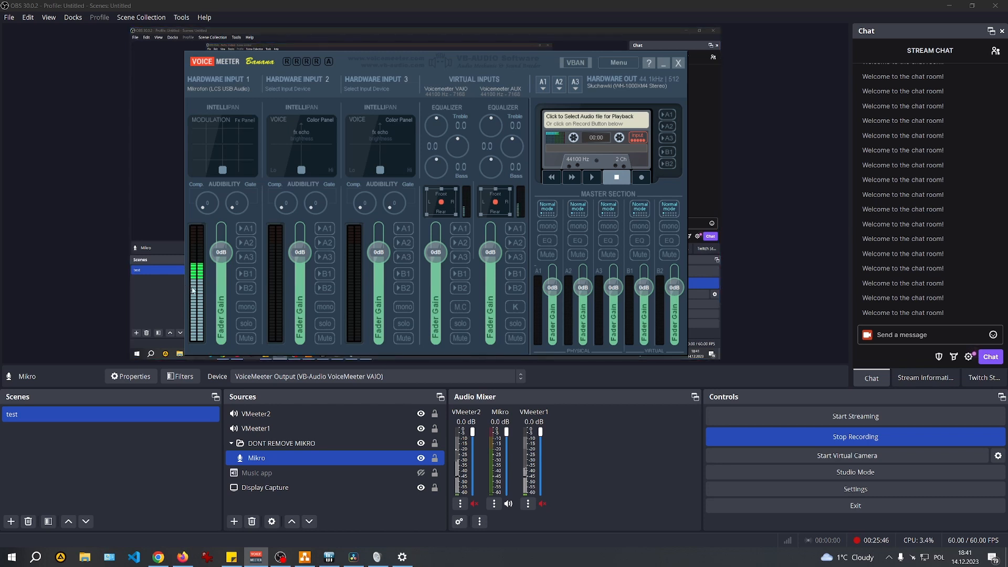
left_click(247, 273)
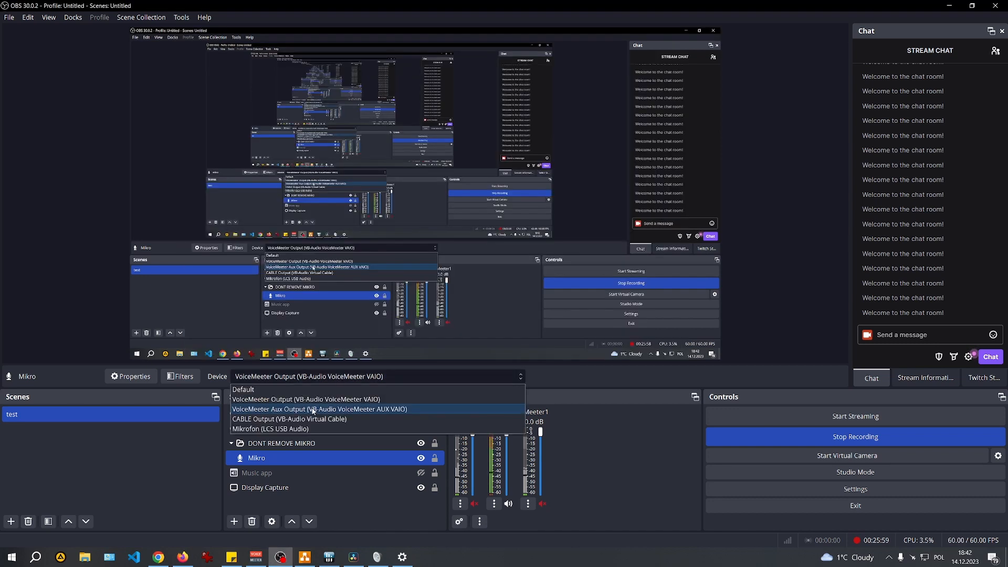
Try VoiceMeeter Aux Output (VB-Audio VoiceMeeter AUX VAIO) as the Mikro source's device, set it to Default instead, and return to Voicemeeter Banana
left_click(314, 411)
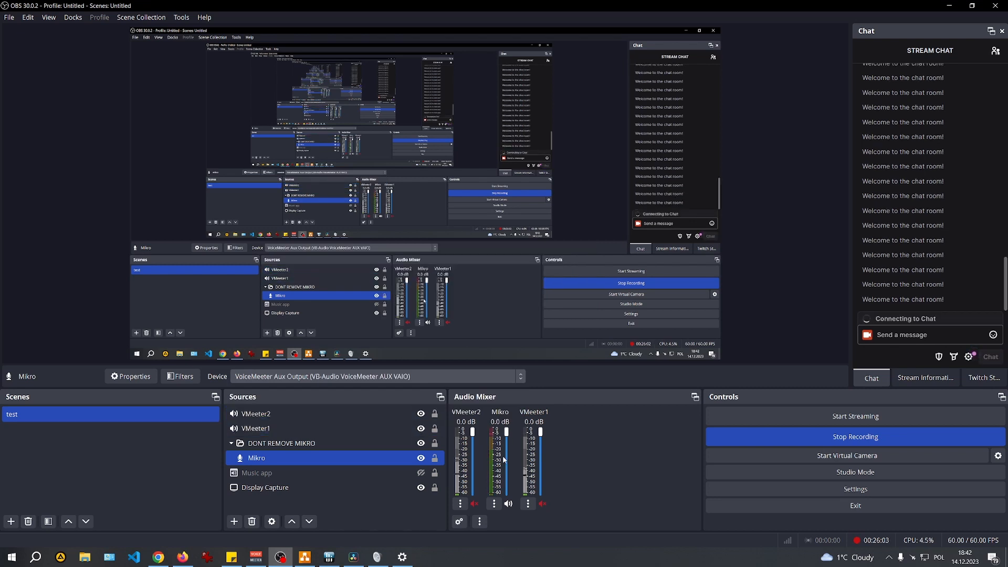
key("alt+Tab")
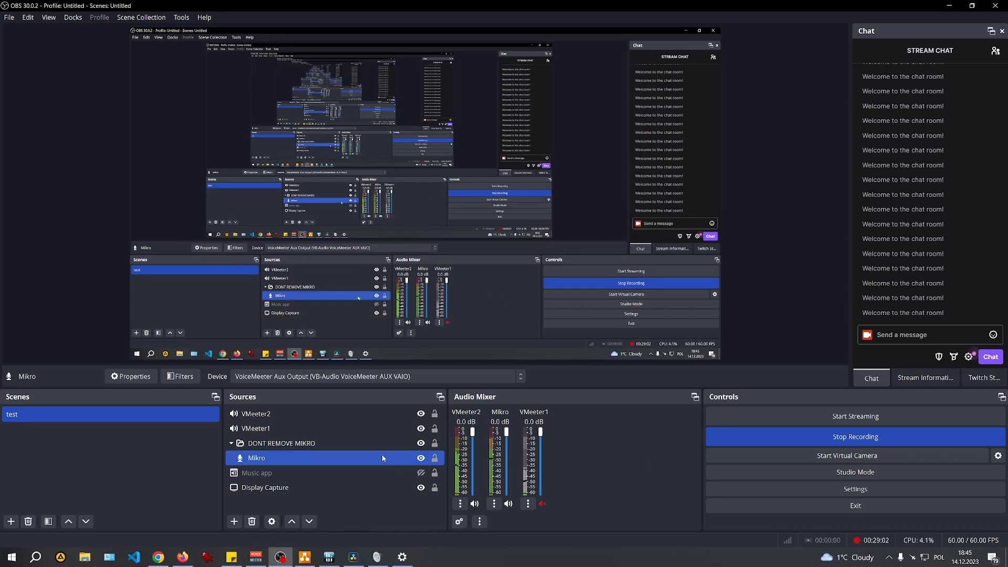
left_click(333, 378)
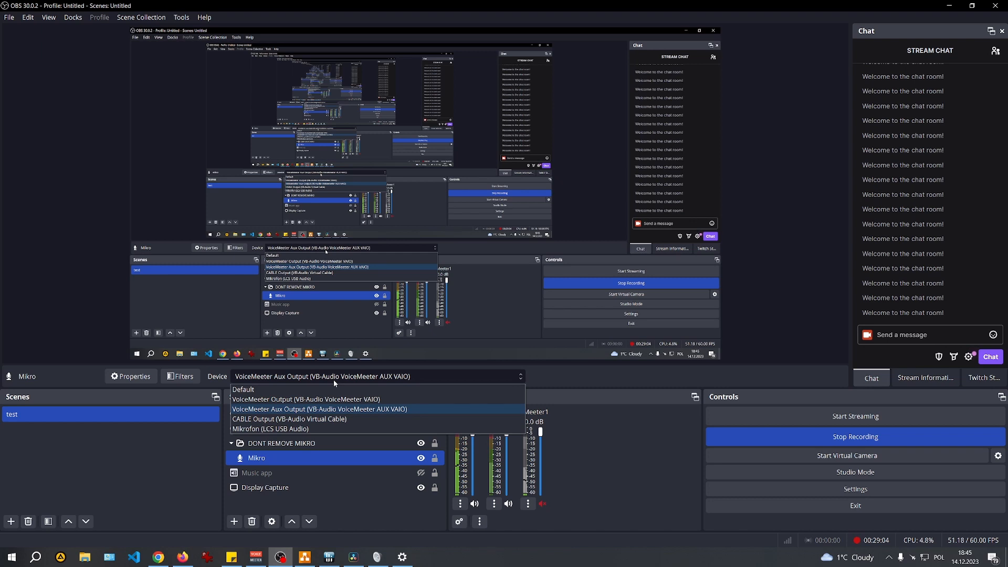
left_click(326, 387)
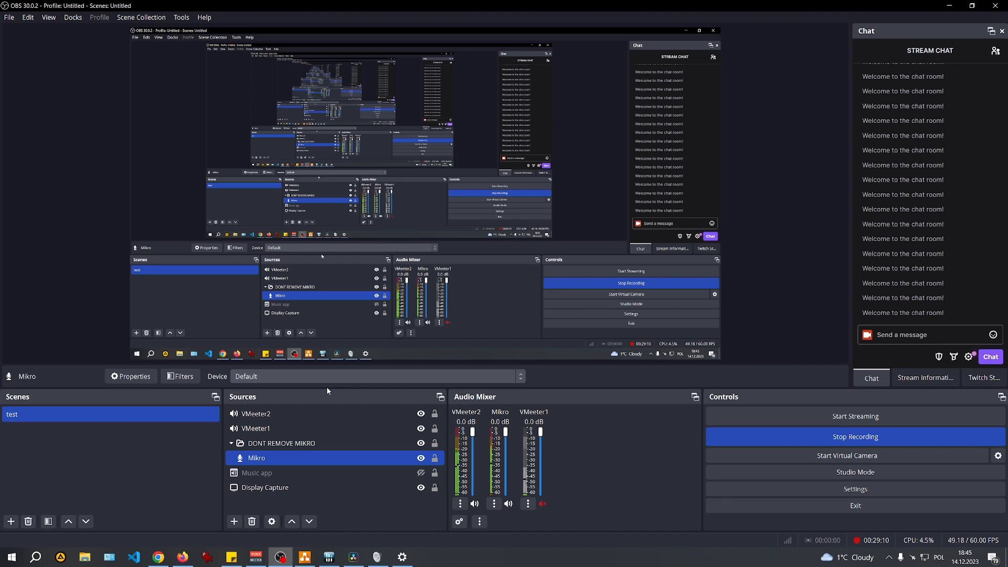
left_click(328, 415, "ctrl")
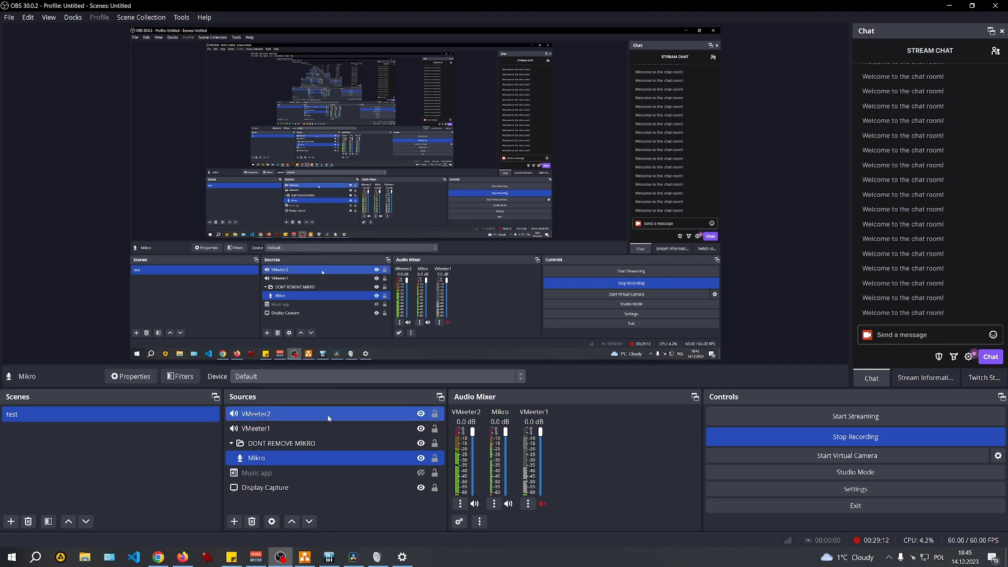
left_click(329, 415, "ctrl")
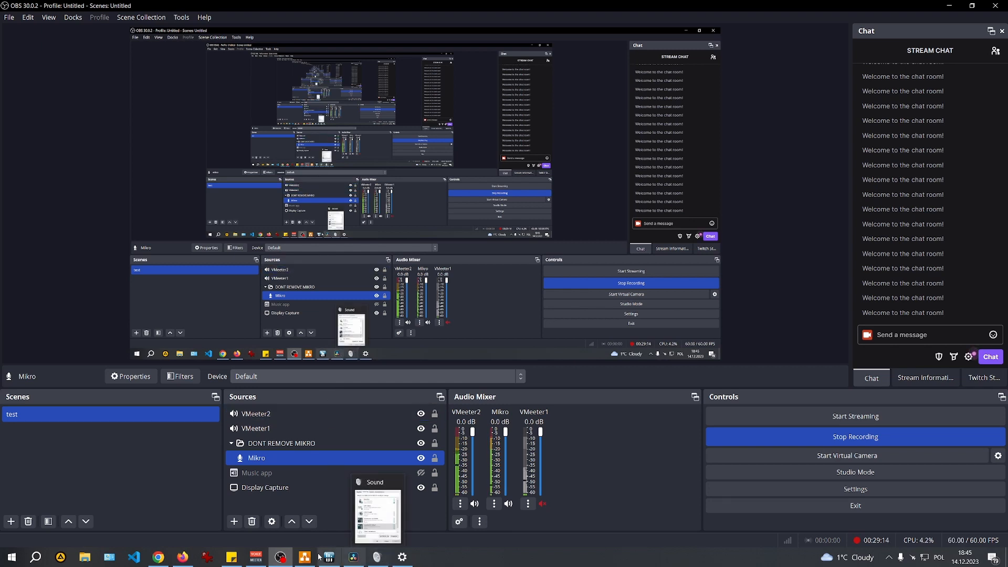
left_click(257, 555)
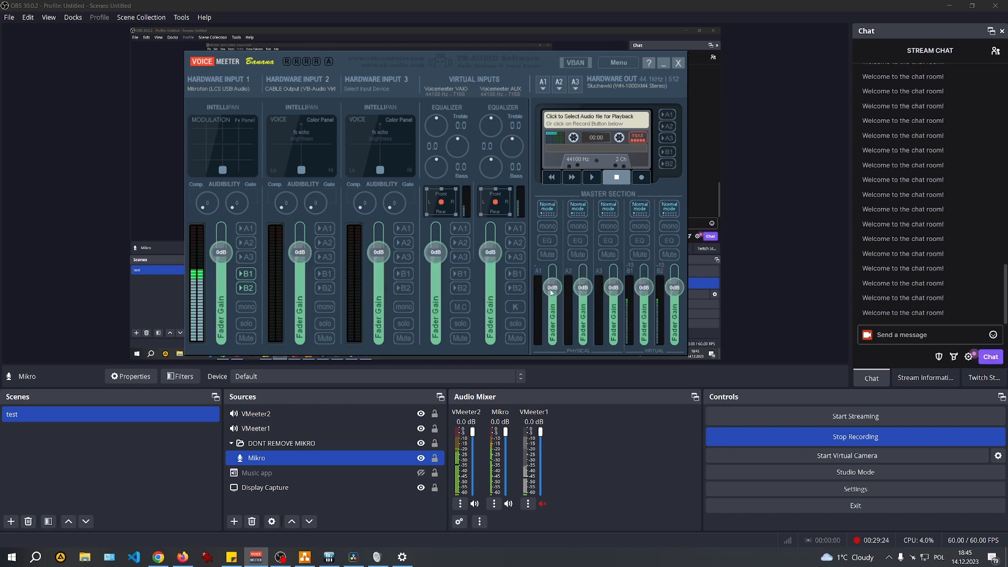
Turn off the B1 routing of Hardware Input 1 in Voicemeeter Banana
left_click(250, 276)
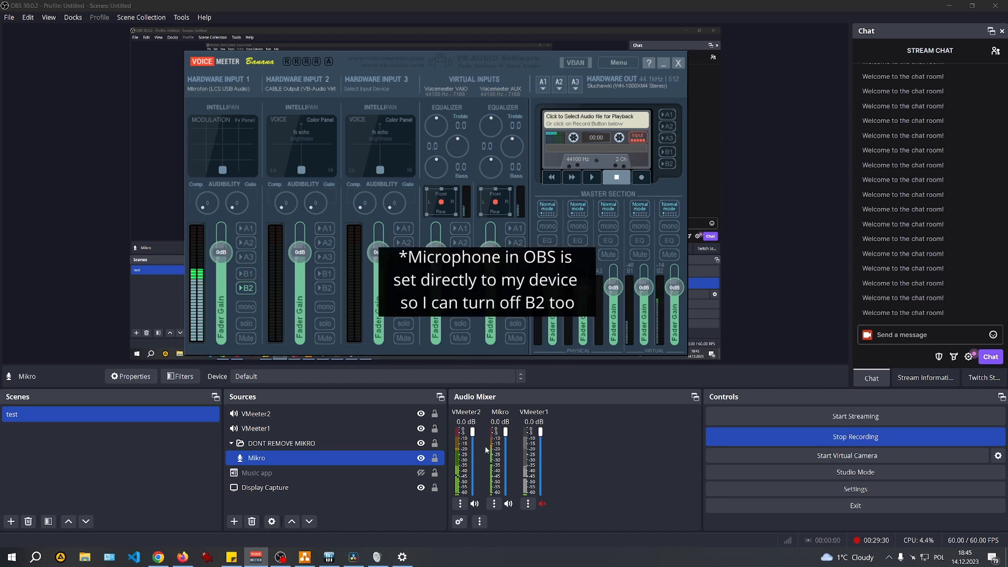
left_click(633, 417)
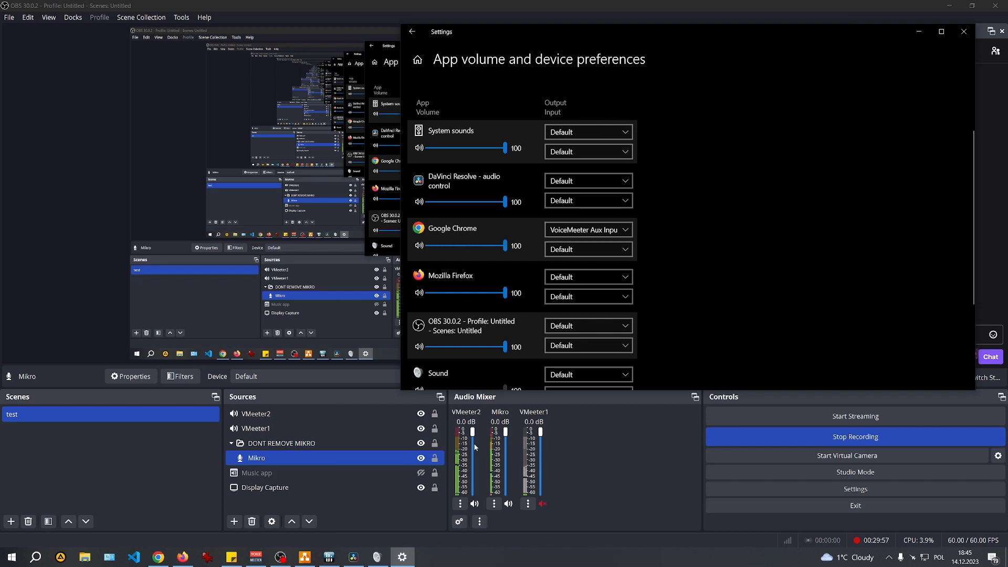
Set Google Chrome's output device to CABLE Input (VB-Audio Virtual Cable) in the Windows app volume preferences and check the music playback in Chrome
left_click(585, 230)
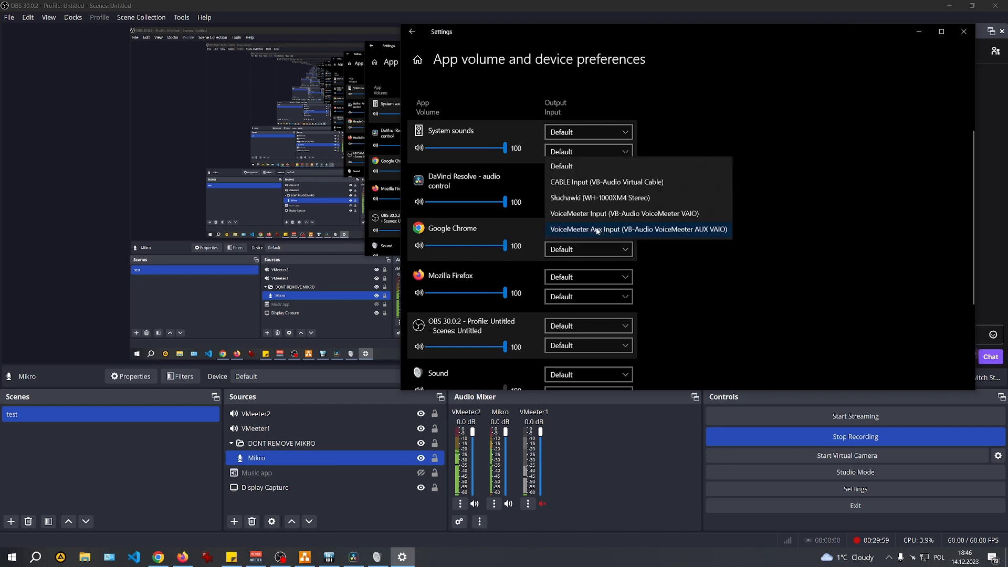
left_click(586, 191)
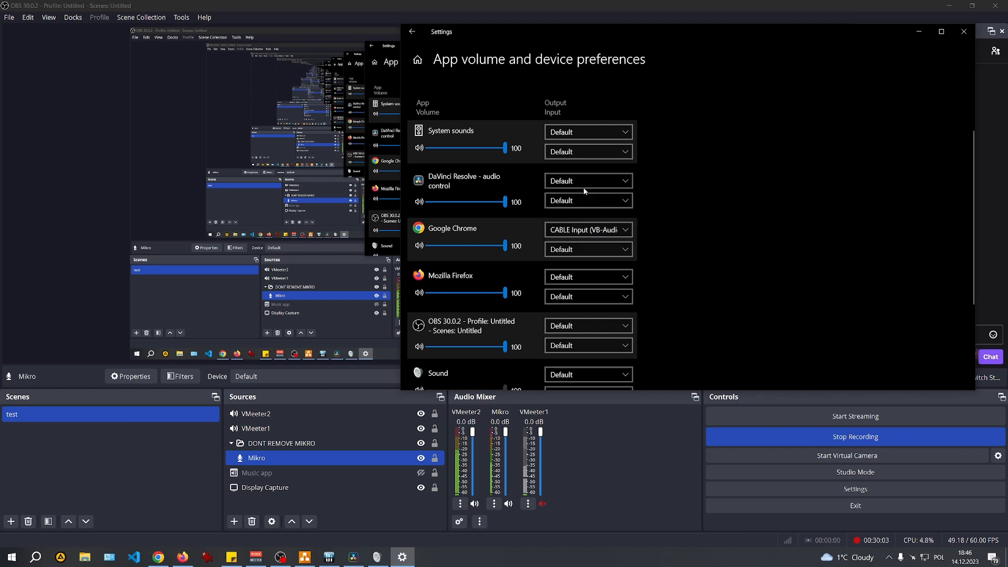
left_click(157, 559)
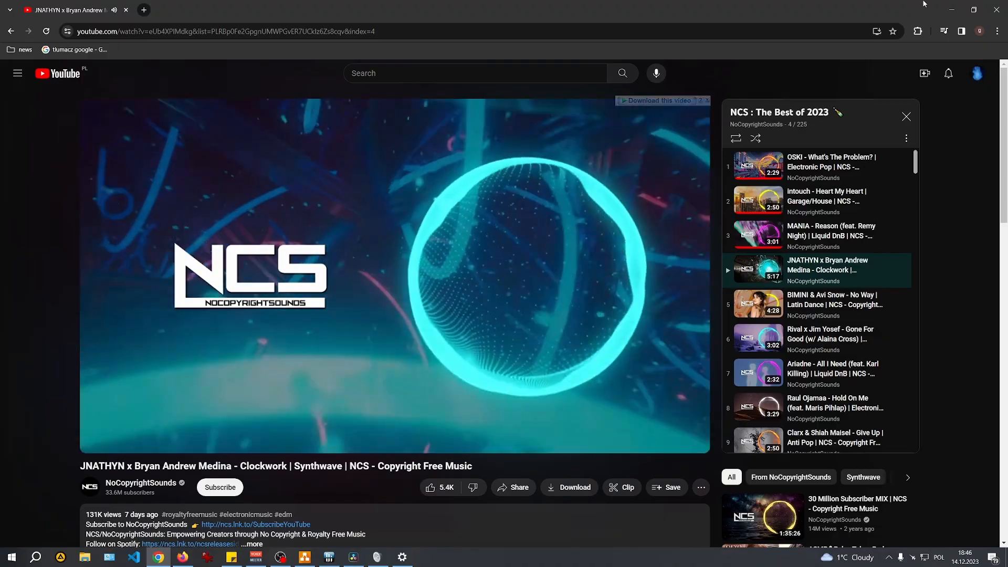
left_click(949, 4)
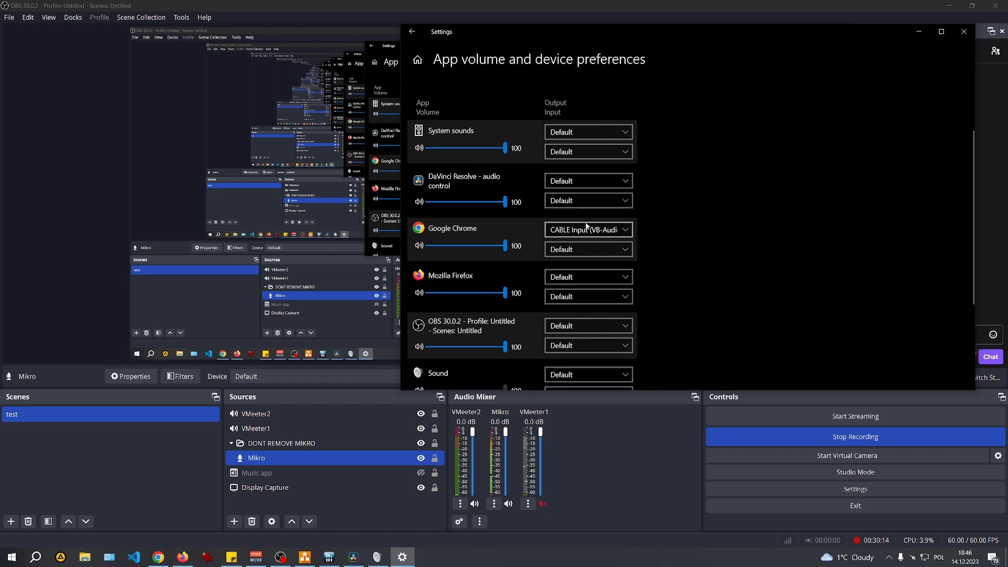
Assign WDM: CABLE Output (VB-Audio Virtual Cable) to Hardware Input 2 in Voicemeeter Banana
left_click(636, 503)
left_click(256, 561)
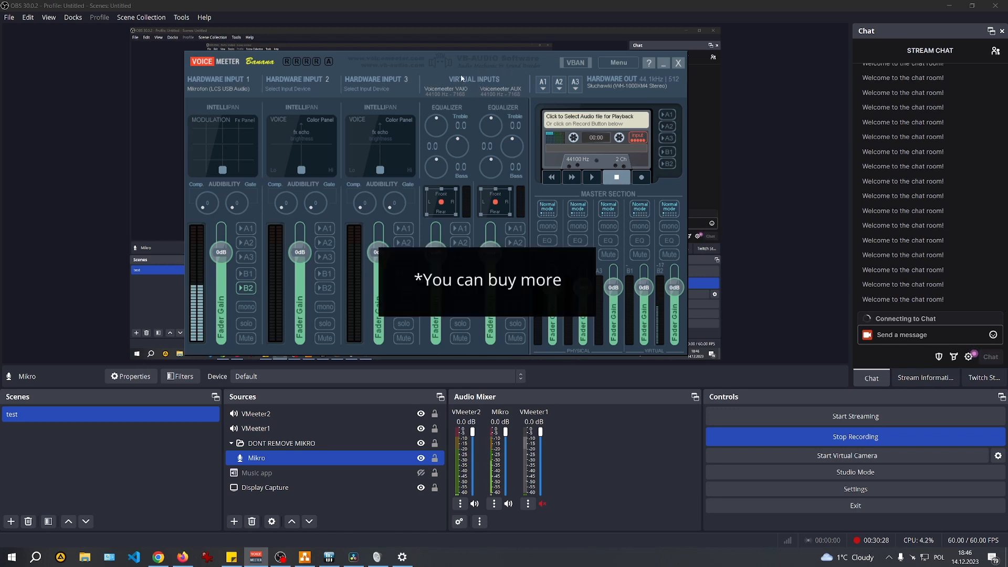
left_click(292, 89)
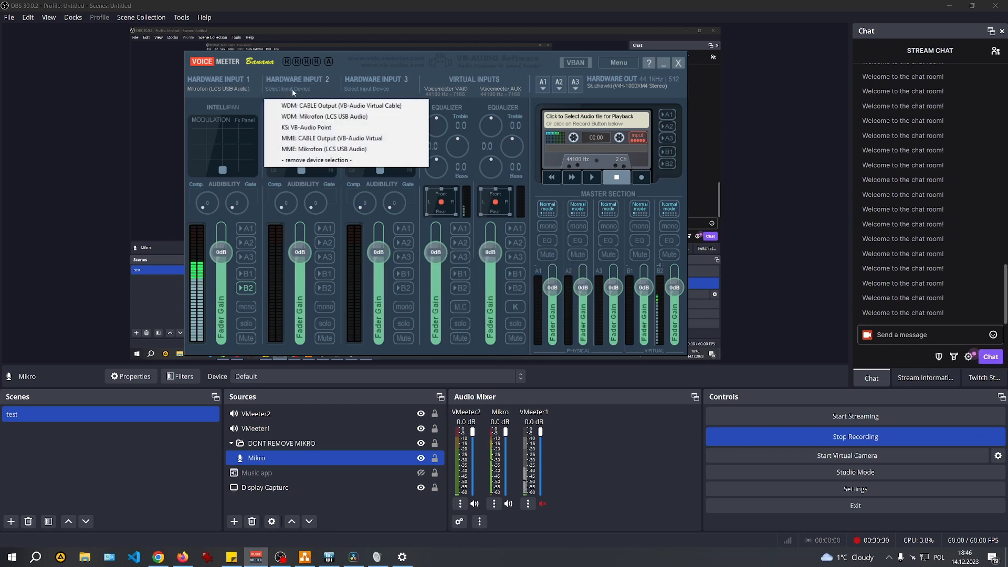
left_click(312, 109)
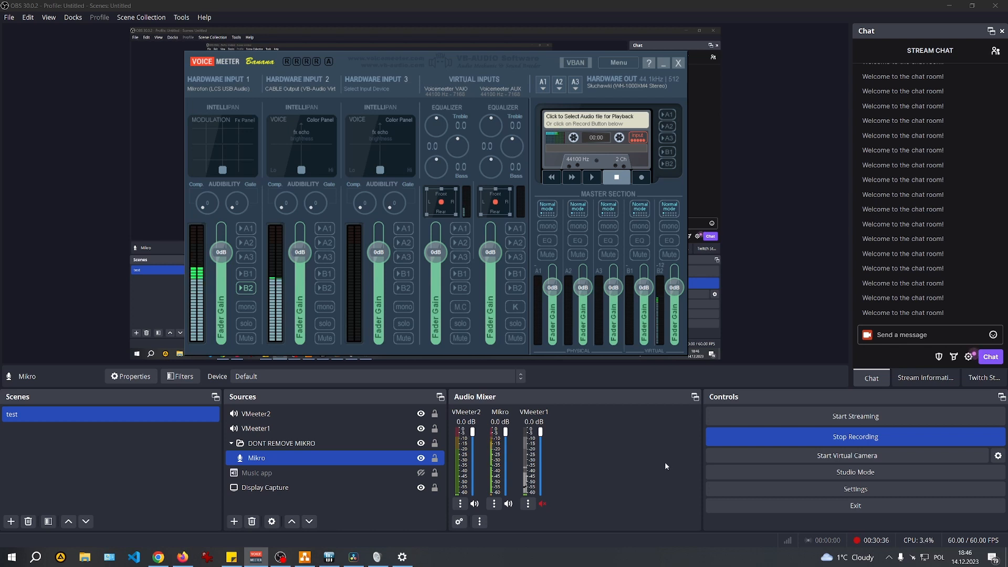
Rename the VMeeter2 source in OBS as VMeeter3 and set its device to CABLE Input (VB-Audio Virtual Cable)
left_click(339, 415)
right_click(279, 415)
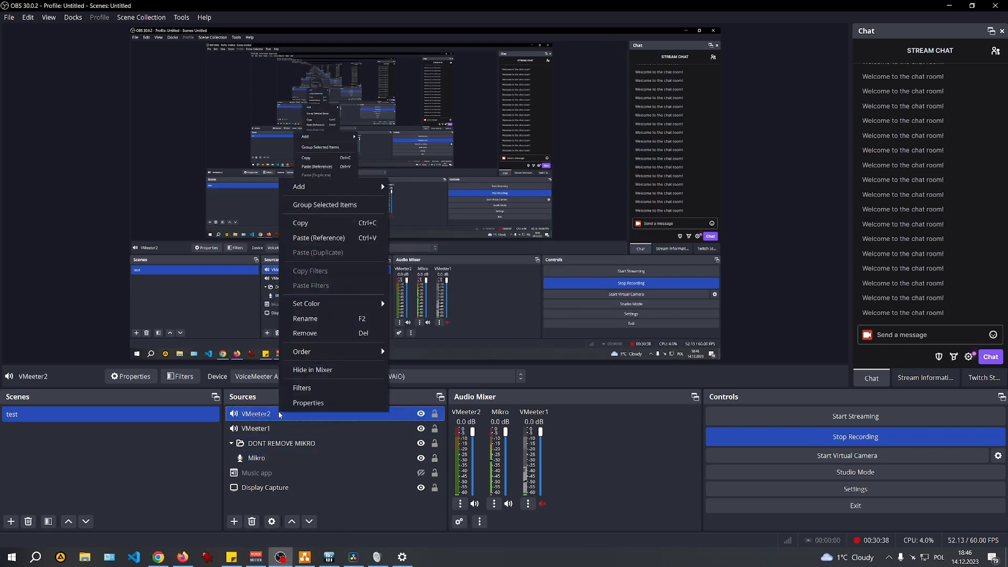
left_click(325, 331)
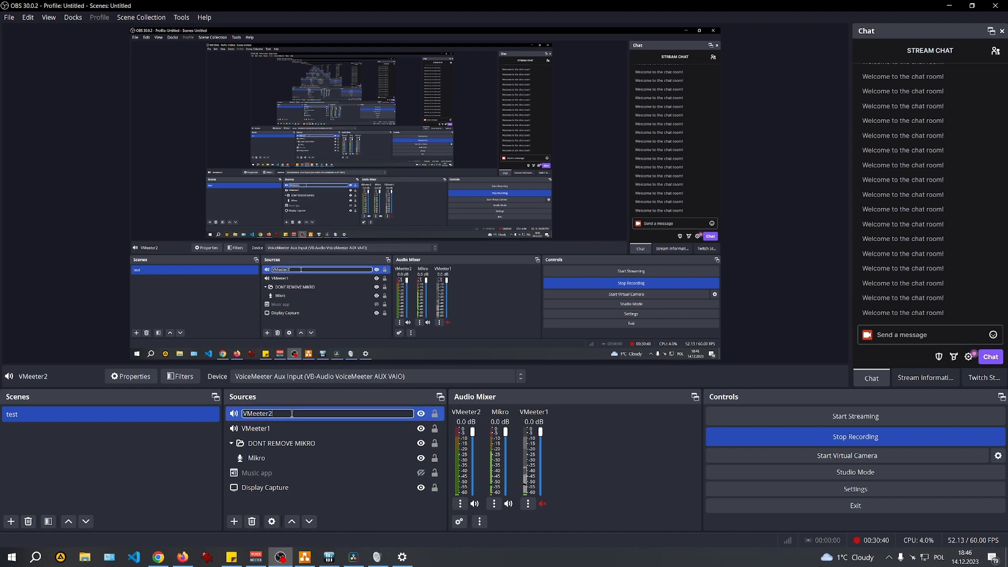
key("BackSpace")
type("3")
key("Return")
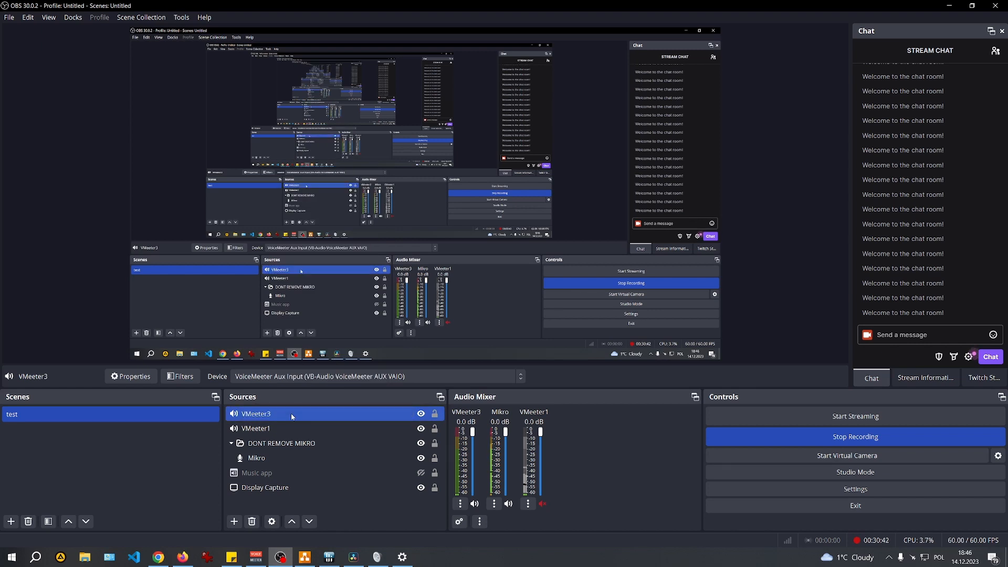
left_click(321, 376)
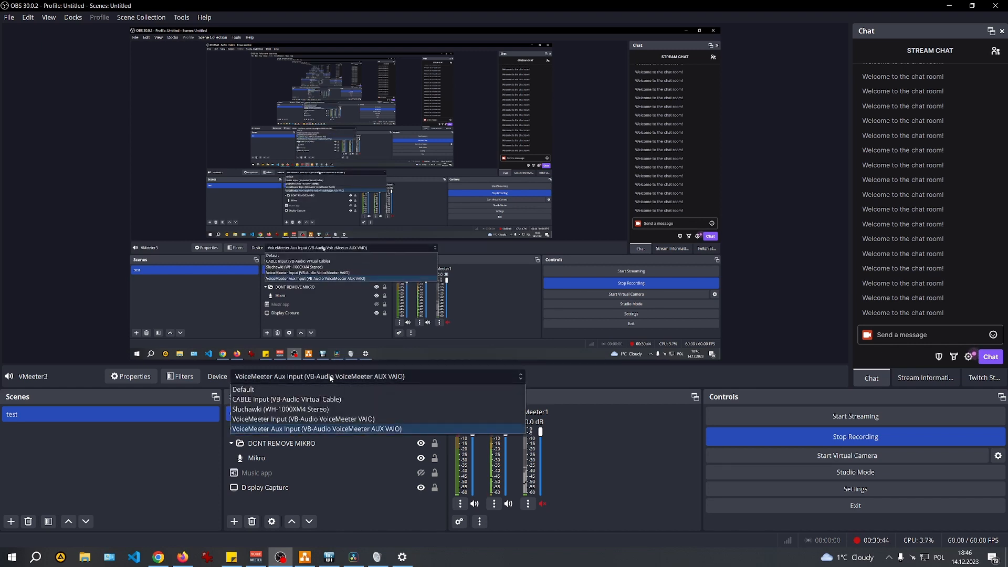
left_click(307, 400)
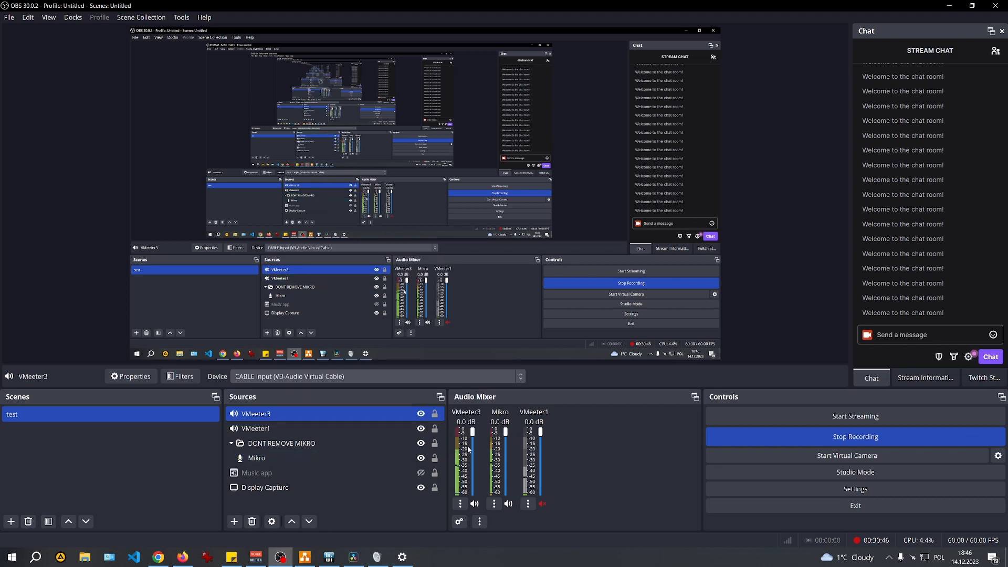